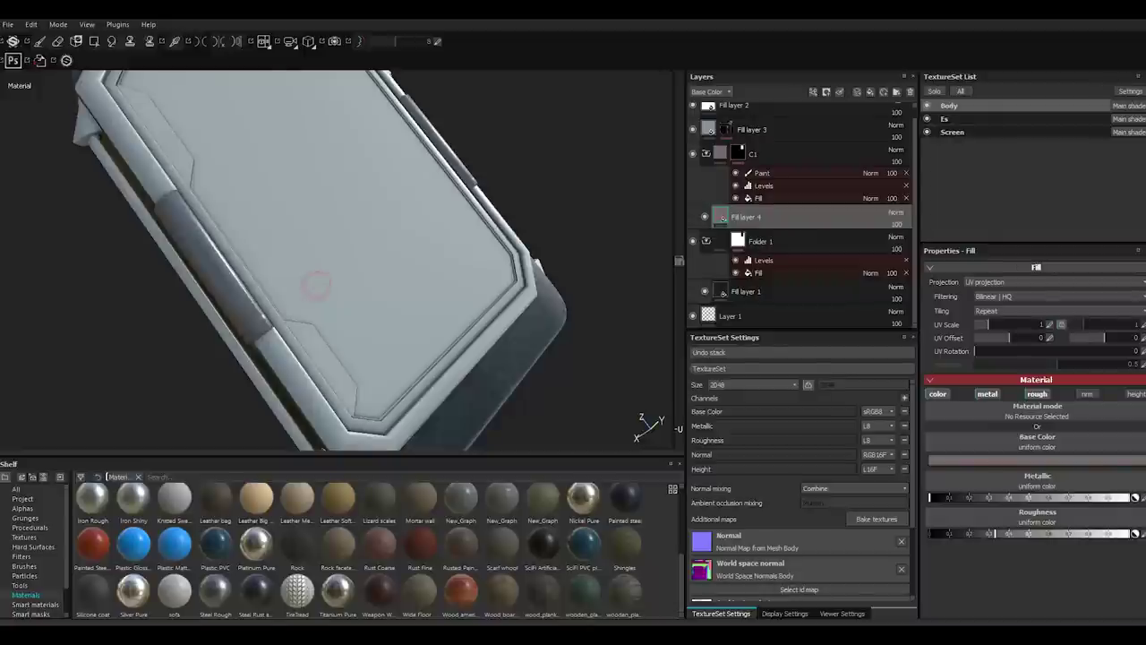
Orbit around the panel to inspect it at grazing and face-on angles and near the rail.
scroll(179, 512, up, 5)
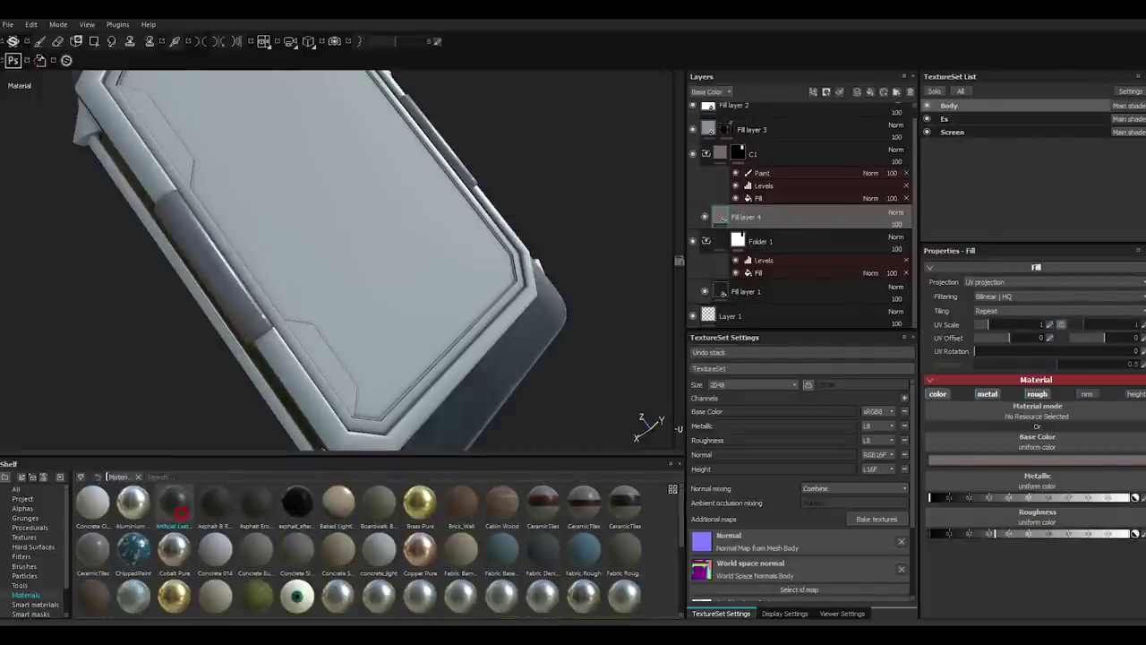
scroll(340, 259, up, 2)
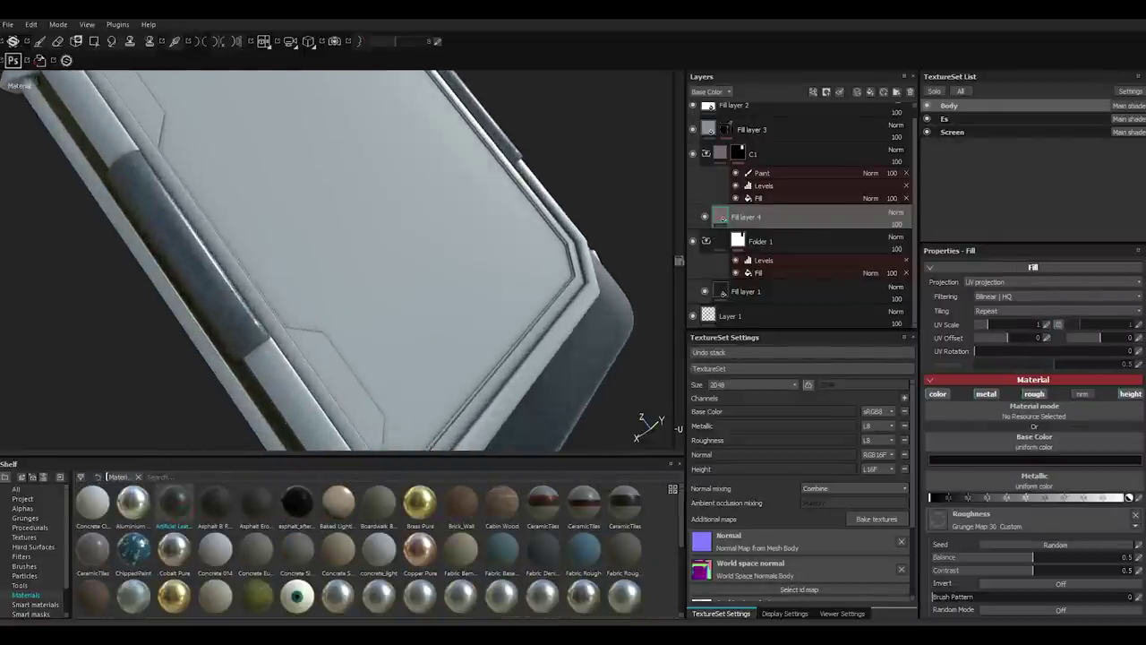
scroll(341, 260, up, 2)
mouse_move(340, 260)
alt+mouse_down()
mouse_move(404, 291)
mouse_move(349, 323)
mouse_move(331, 387)
mouse_move(430, 286)
alt+mouse_up()
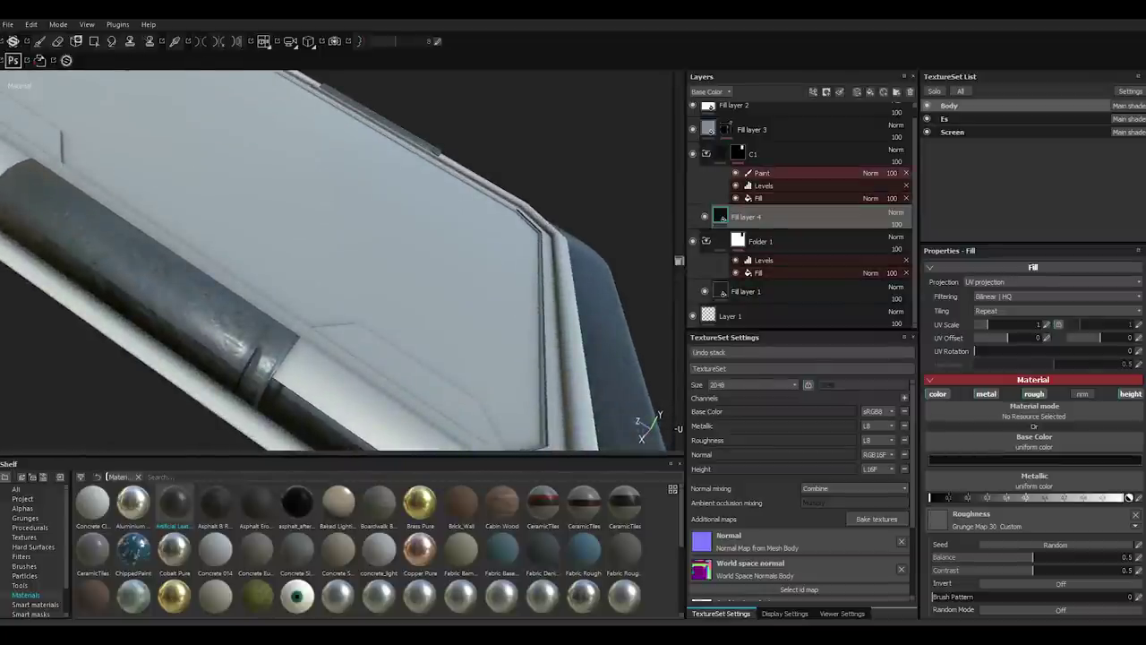
mouse_move(340, 260)
alt+mouse_down()
mouse_move(376, 242)
mouse_move(412, 269)
mouse_move(452, 249)
alt+mouse_up()
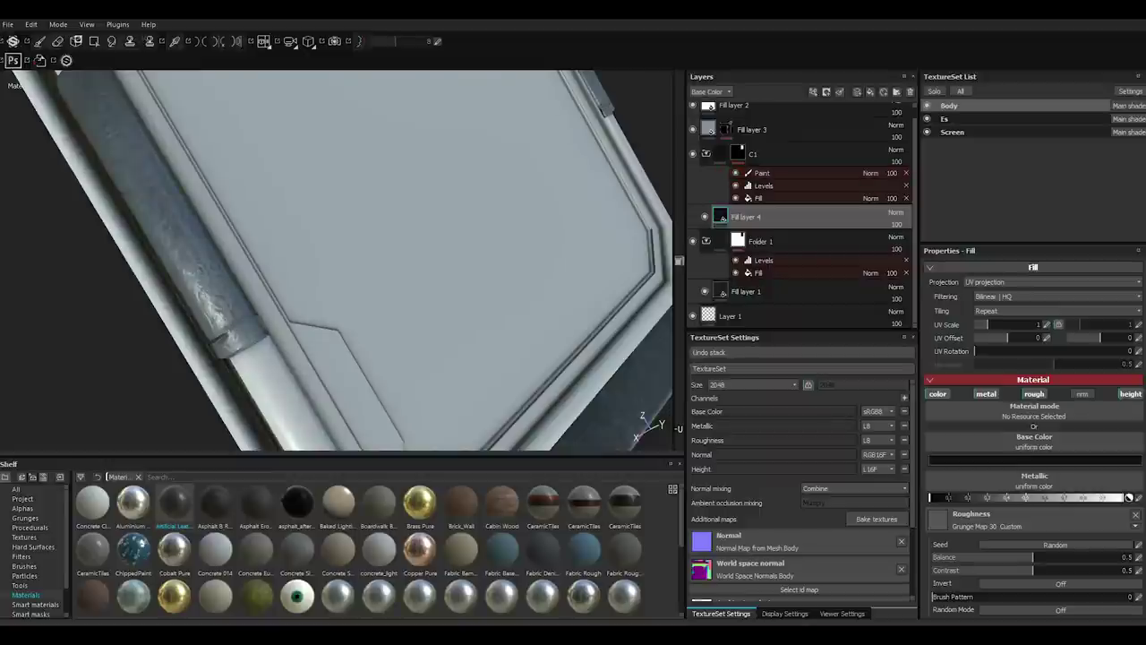
alt+drag(528, 269, 578, 258)
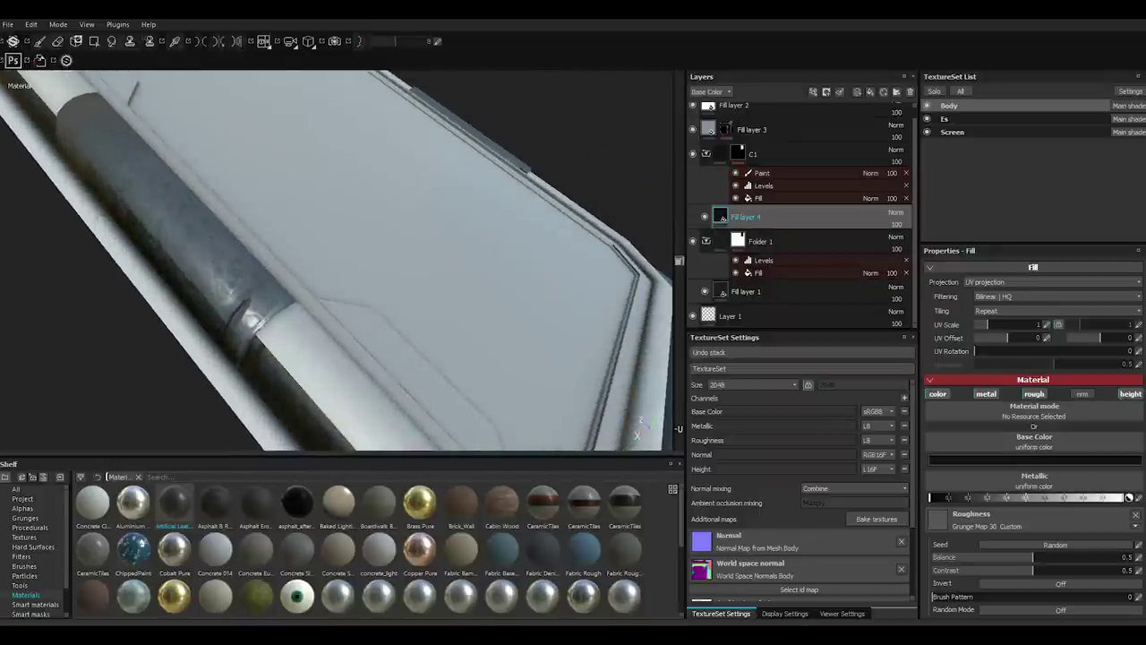
scroll(985, 551, down, 2)
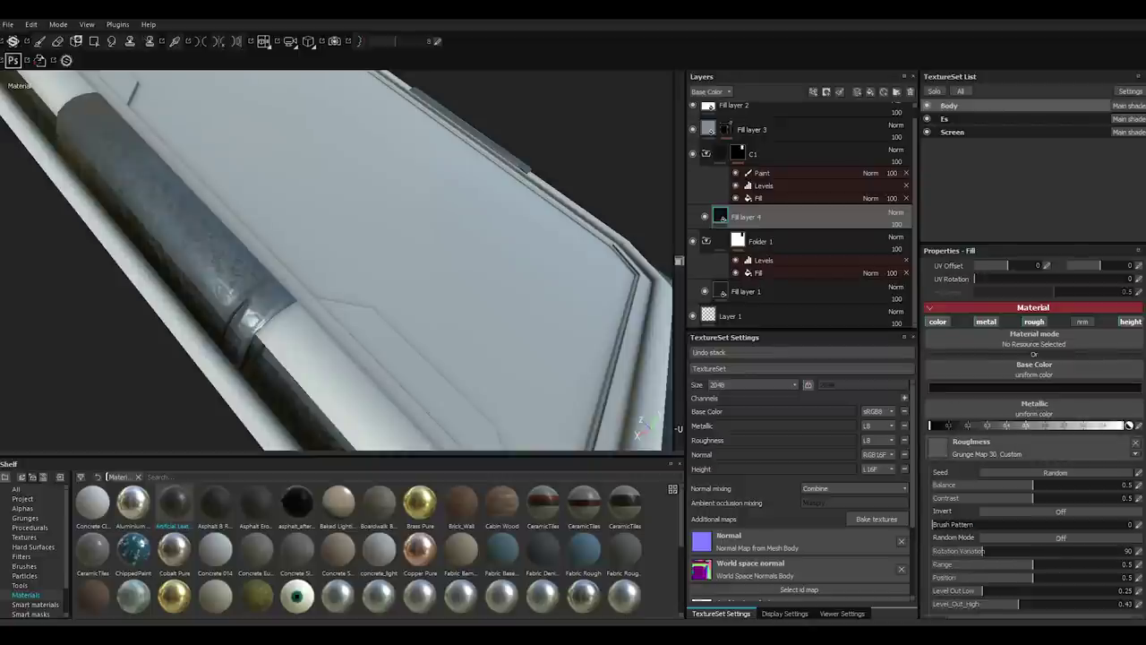
scroll(985, 550, up, 2)
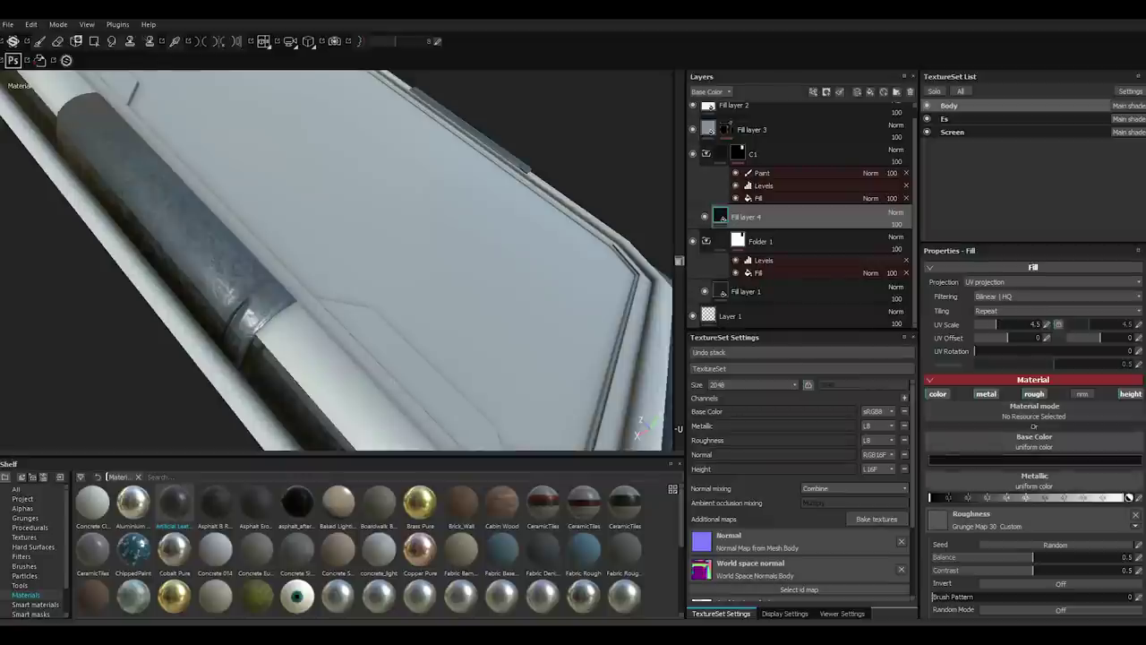
Turn off Fill layer 4's metallic channel and raise its height grunge balance to 0.8.
click(986, 394)
scroll(985, 520, down, 2)
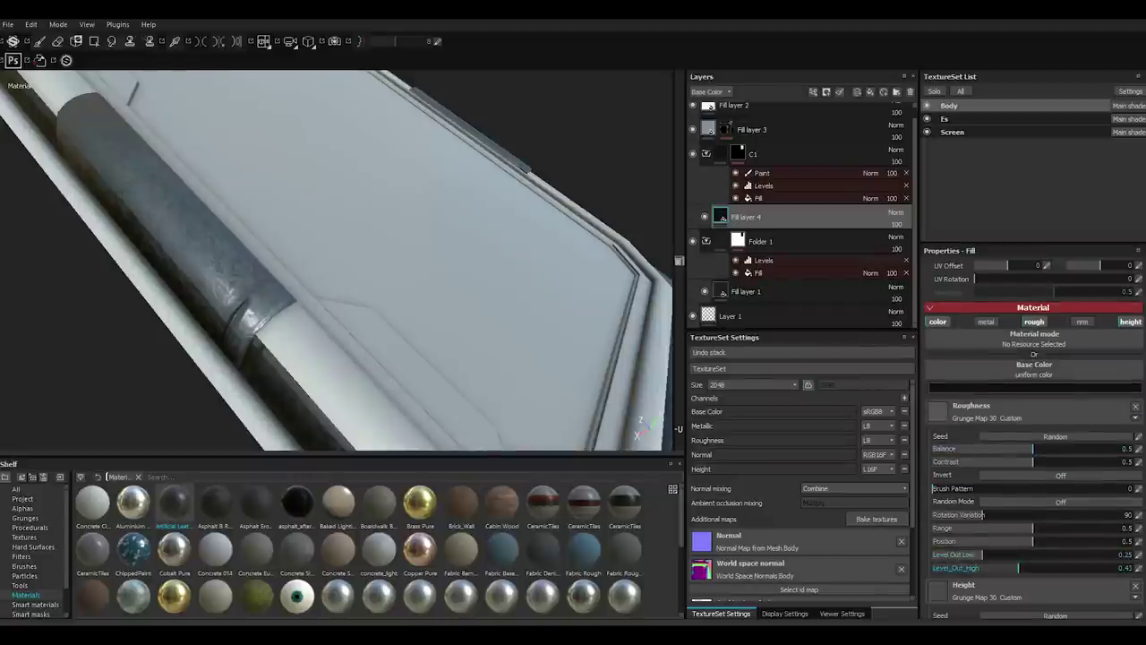
scroll(985, 515, down, 2)
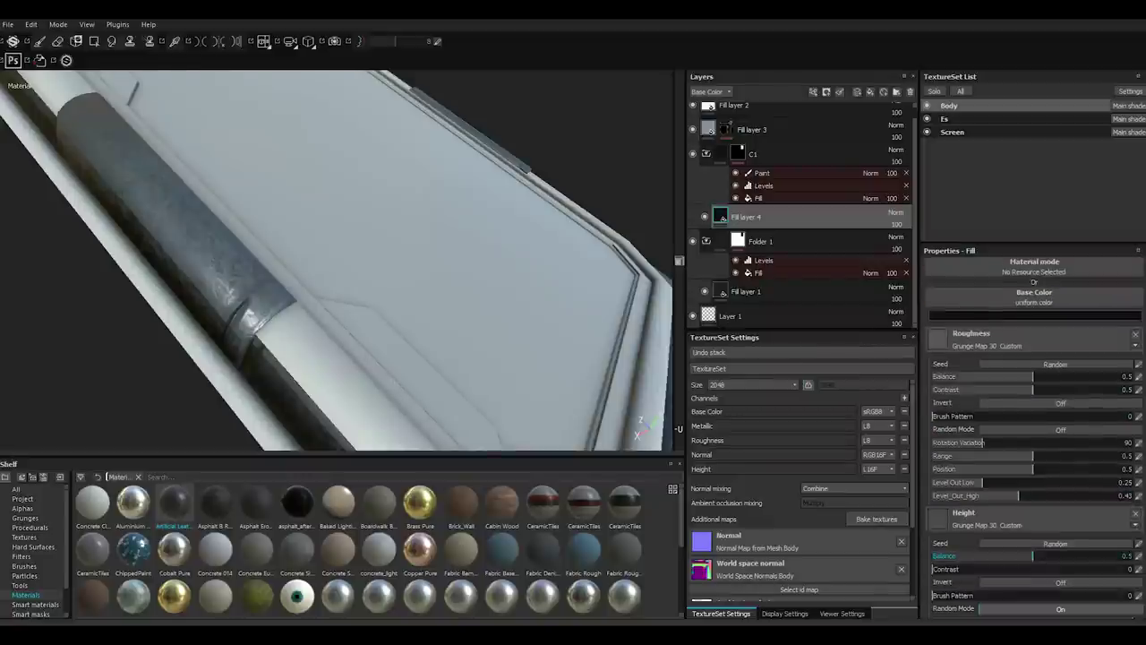
scroll(985, 515, down, 2)
drag(1033, 489, 1062, 490)
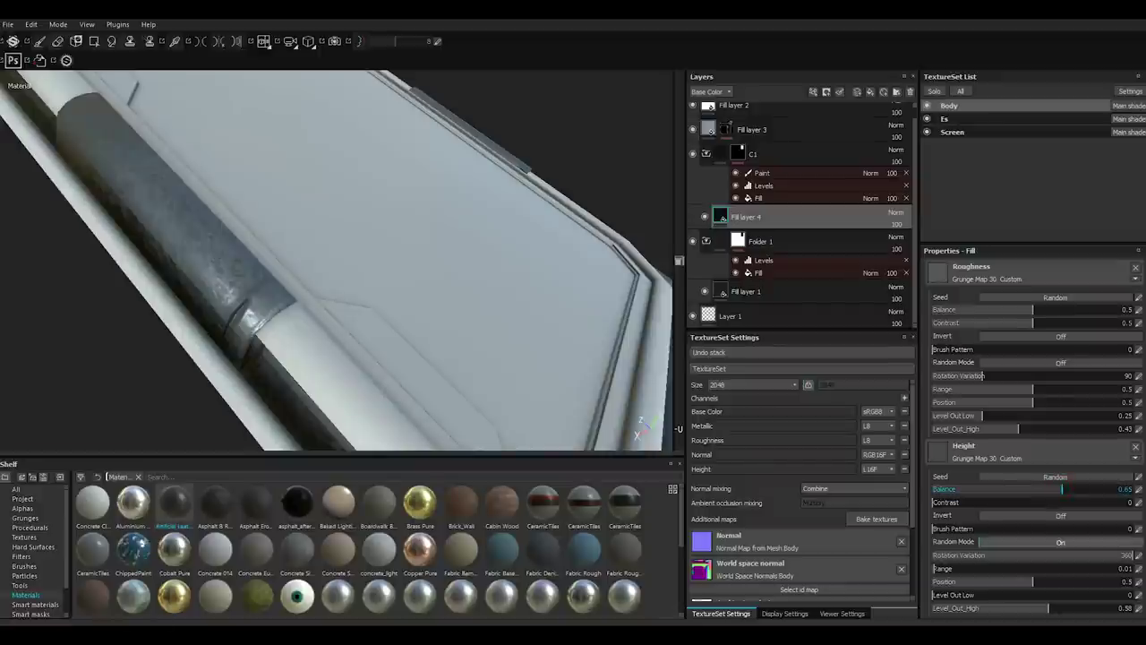
alt+drag(340, 260, 430, 269)
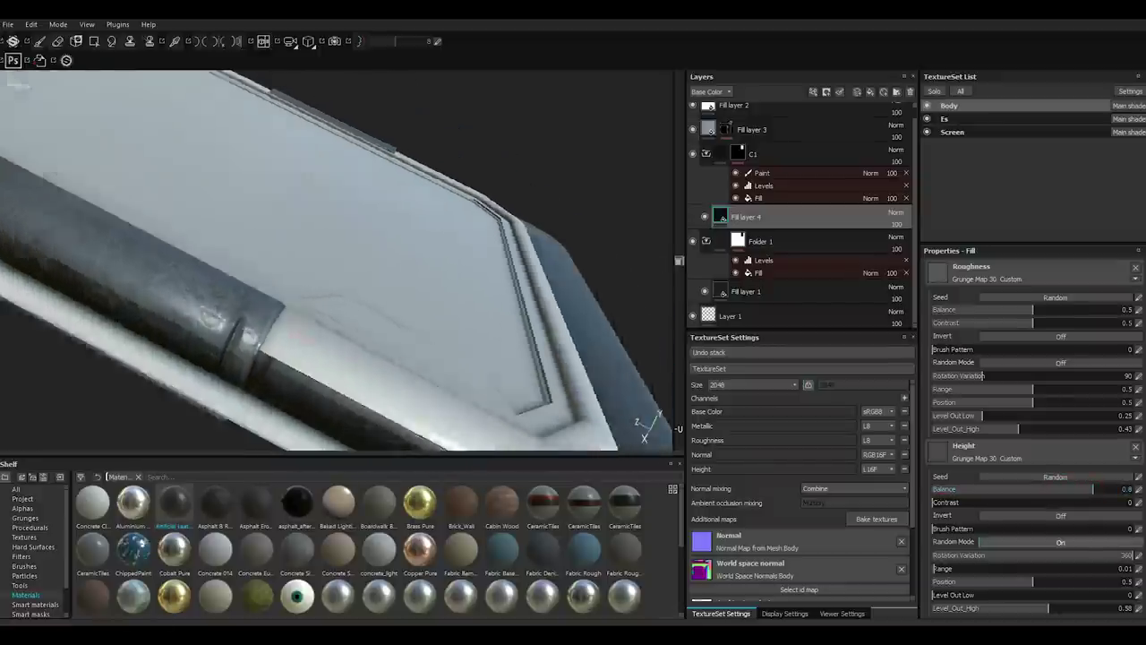
alt+drag(341, 260, 430, 278)
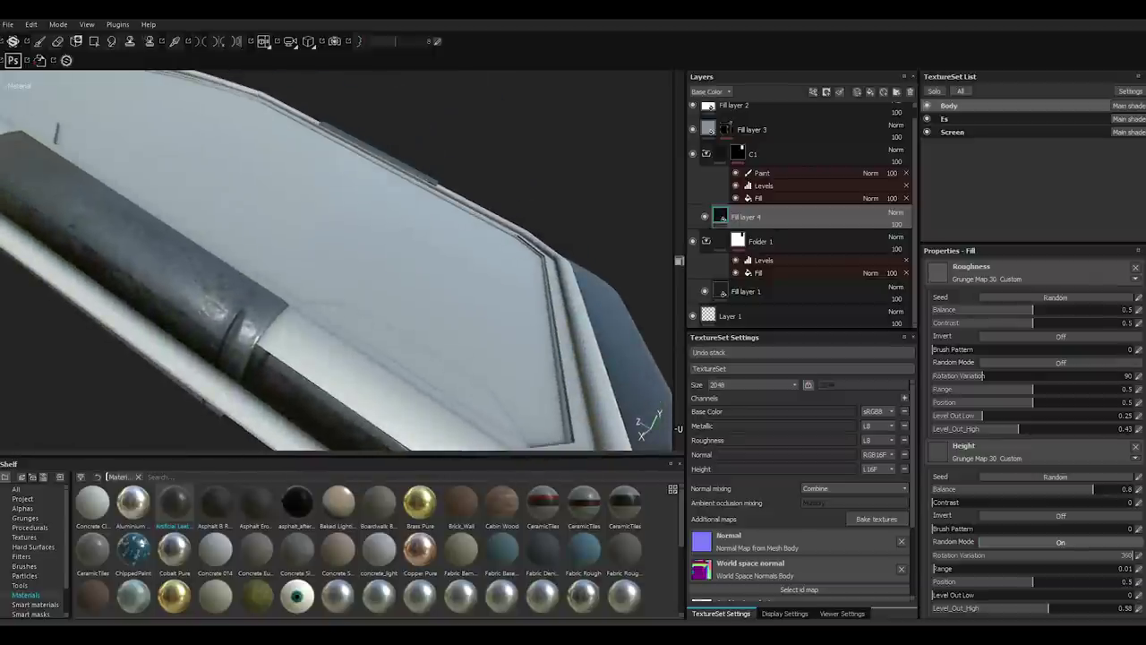
mouse_move(340, 260)
alt+mouse_down()
mouse_move(448, 273)
mouse_move(376, 268)
mouse_move(412, 268)
alt+mouse_up()
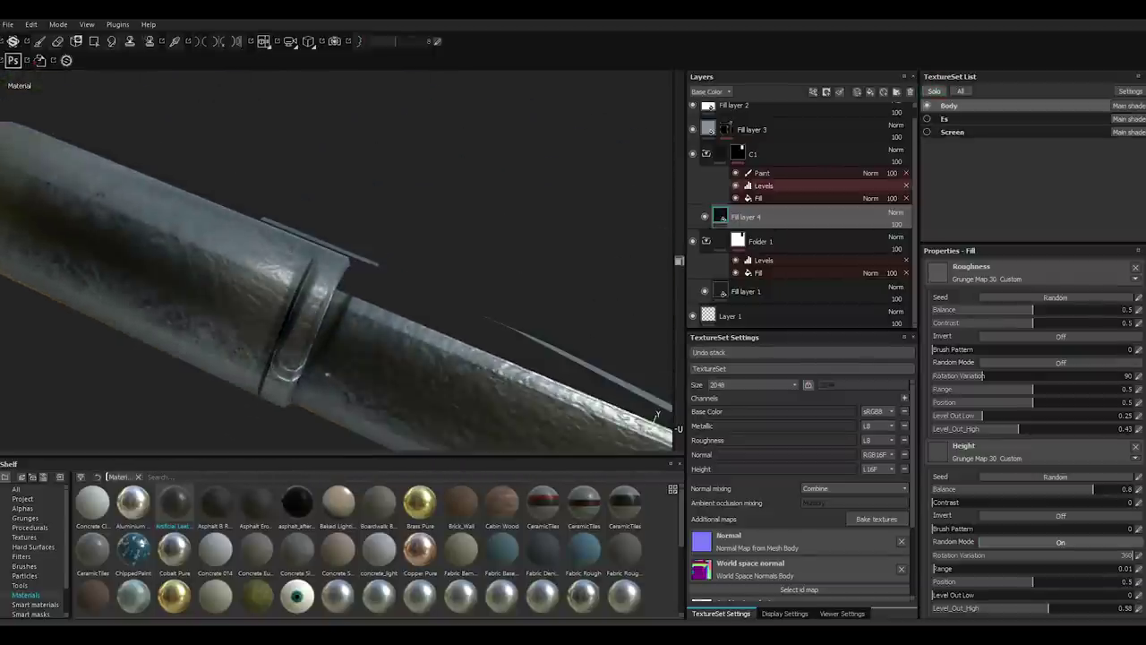
Select the Paint layer in C1's mask and switch to the paint brush, viewing the pipe joint.
click(762, 173)
key(1)
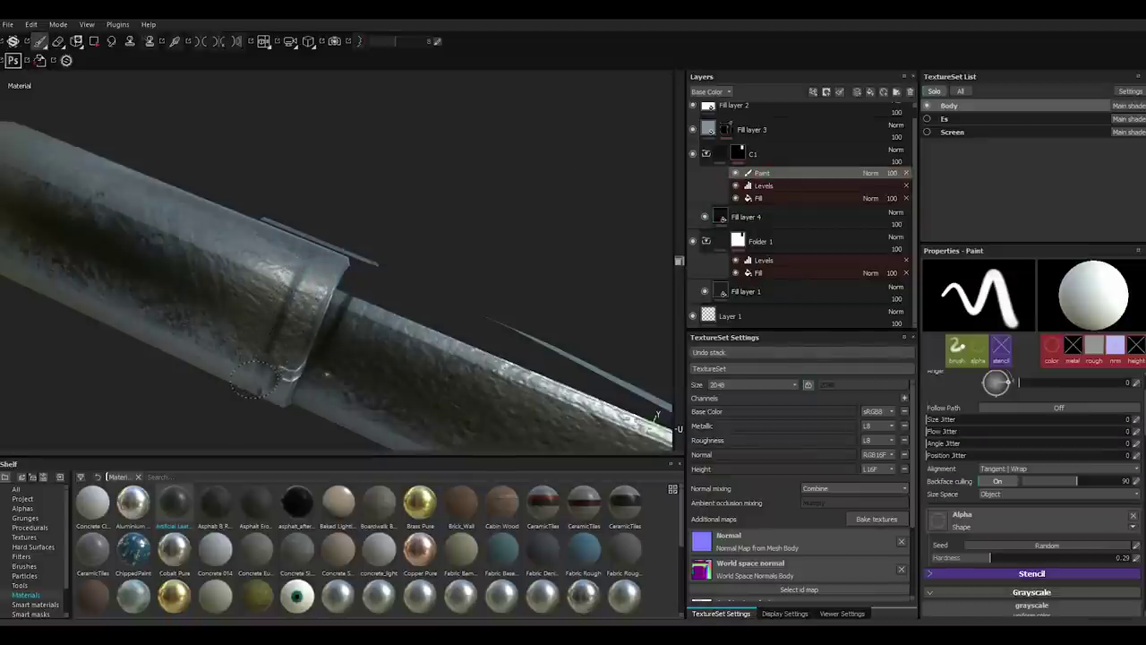
alt+drag(269, 350, 263, 374)
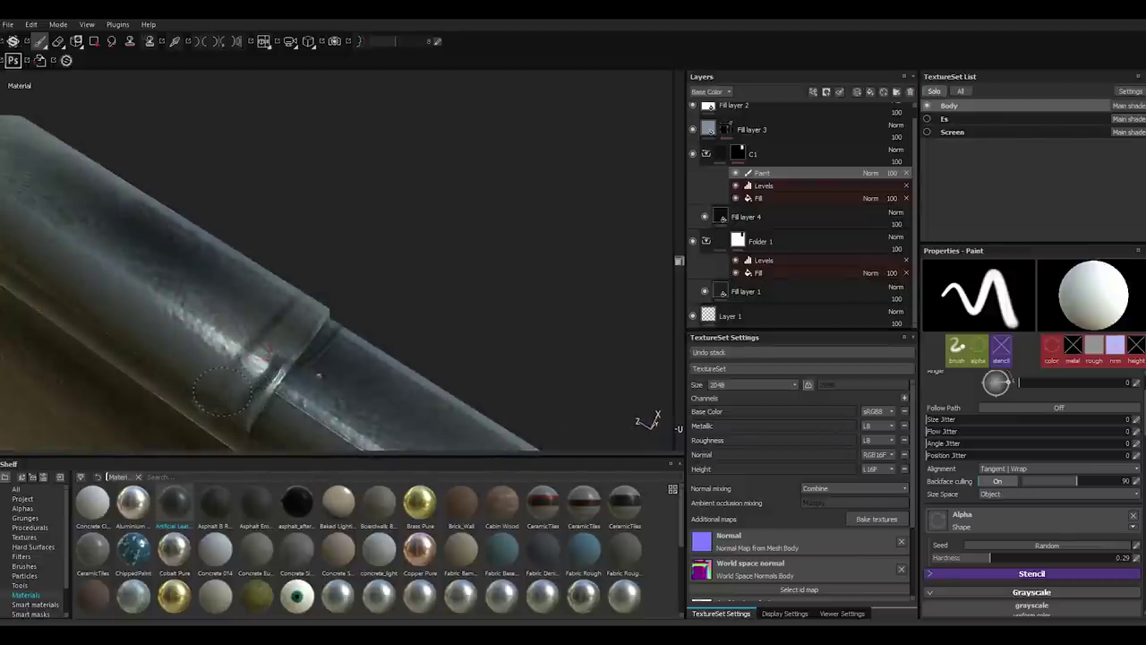
mouse_move(224, 384)
alt+mouse_down()
mouse_move(278, 398)
mouse_move(328, 358)
mouse_move(320, 307)
mouse_move(273, 402)
mouse_move(271, 341)
mouse_move(297, 320)
mouse_move(398, 355)
mouse_move(422, 334)
mouse_move(332, 328)
mouse_move(448, 328)
mouse_move(590, 304)
alt+mouse_up()
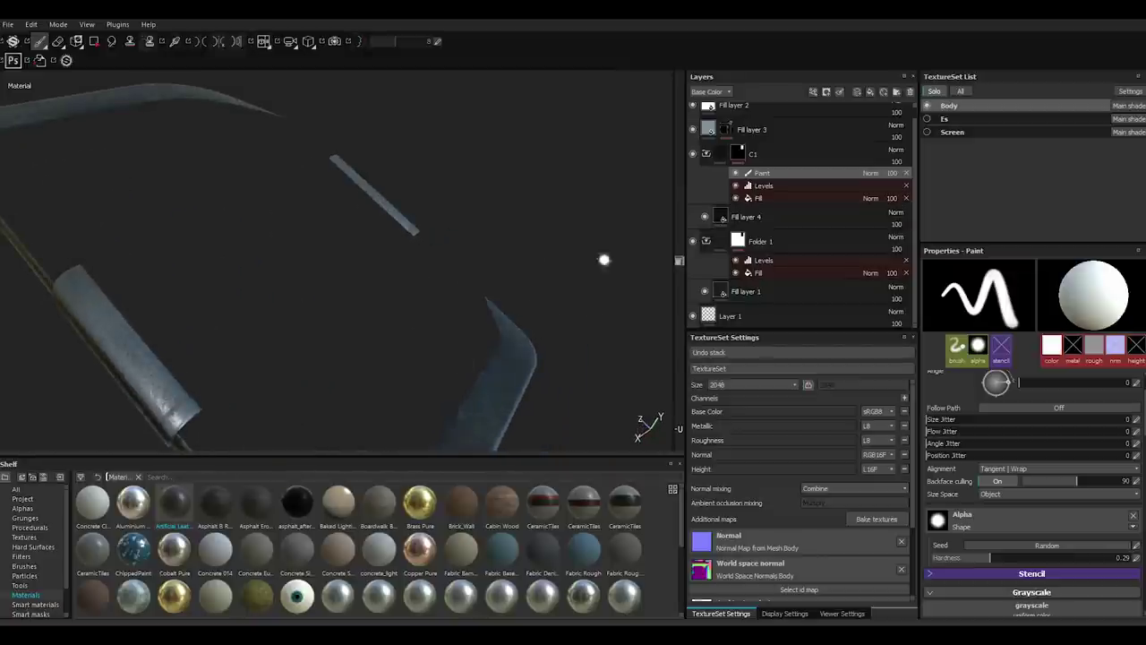
Show all texture sets, cut Fill layer 4, move Fill layer 3 below C1, and paste Fill layer 4 above it.
click(960, 90)
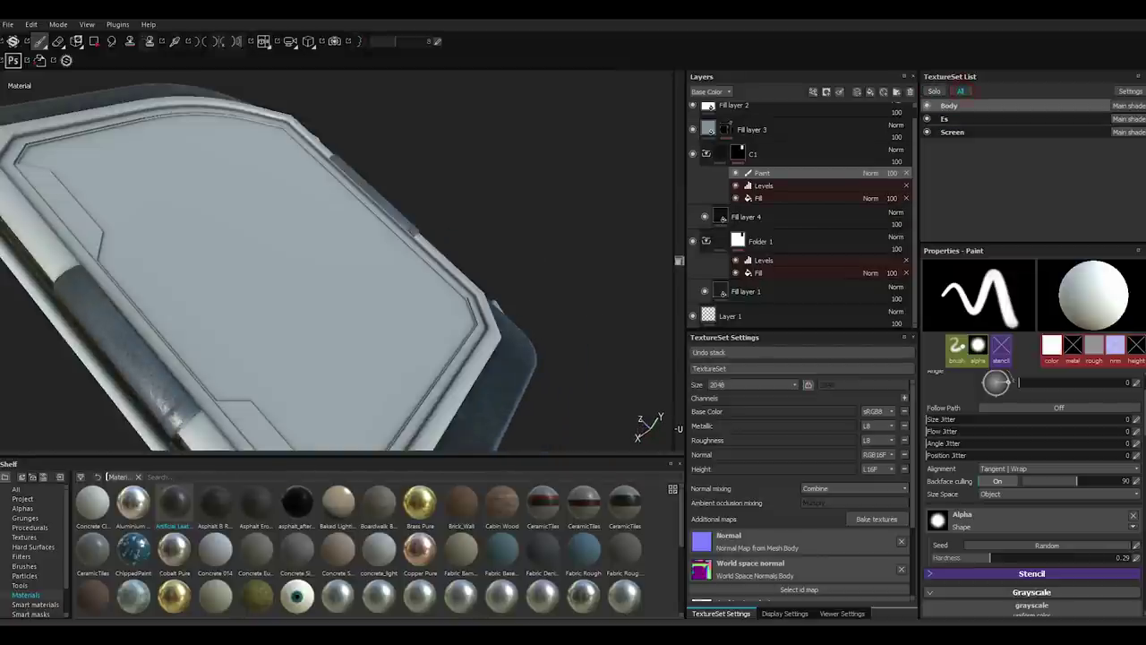
key(f)
click(767, 217)
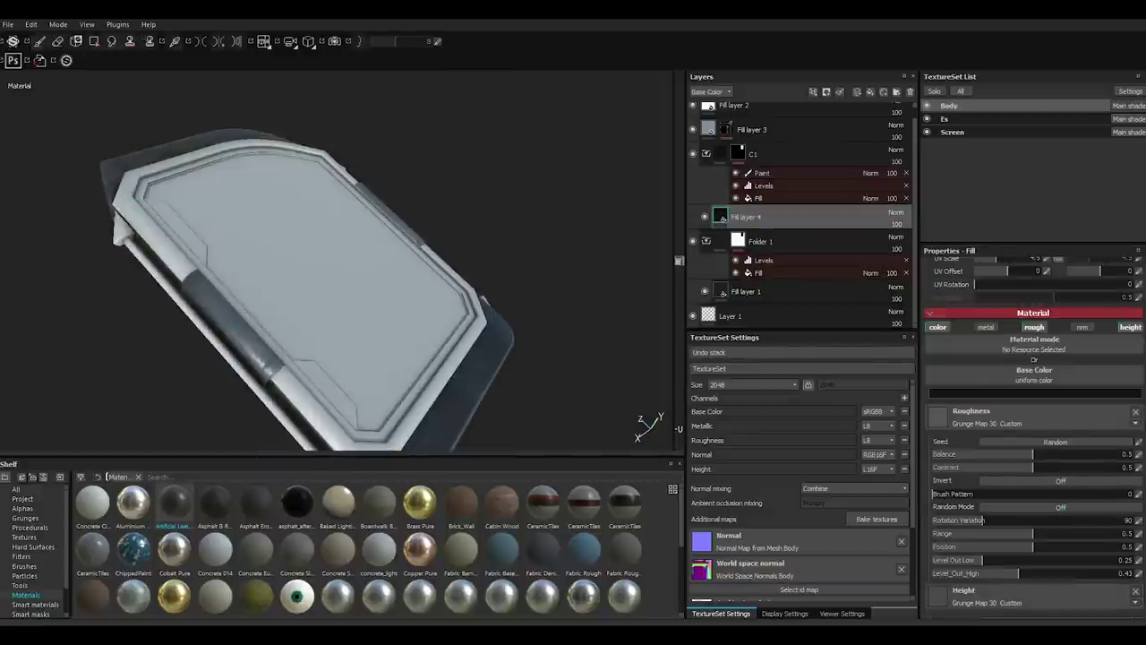
scroll(800, 215, up, 1)
key(Delete)
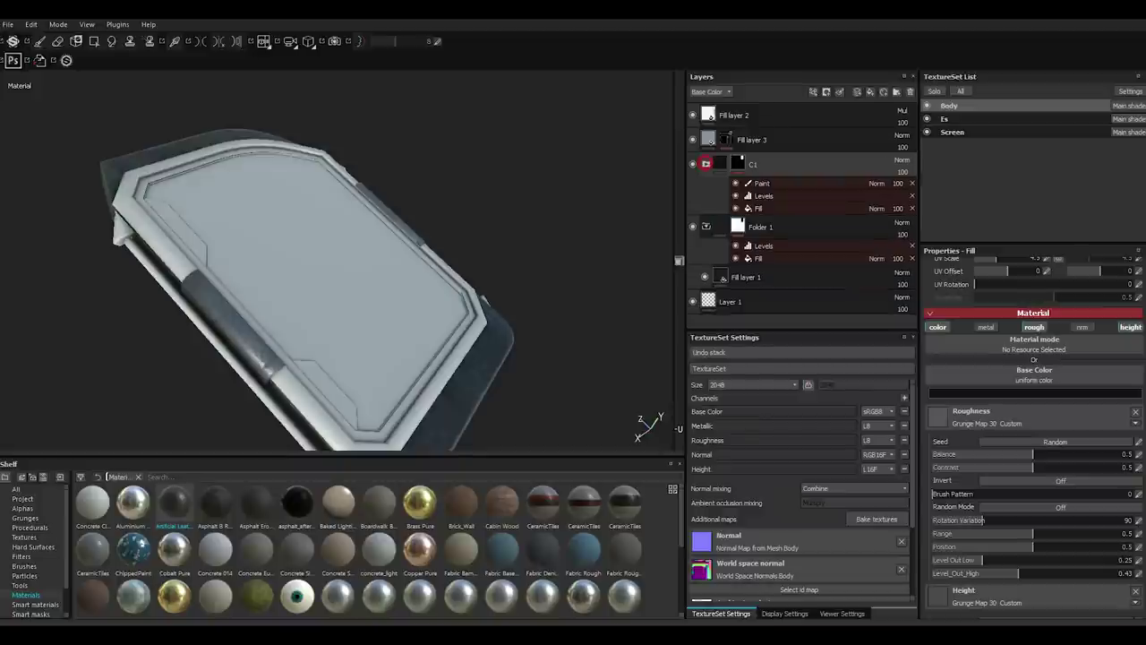
drag(751, 139, 753, 215)
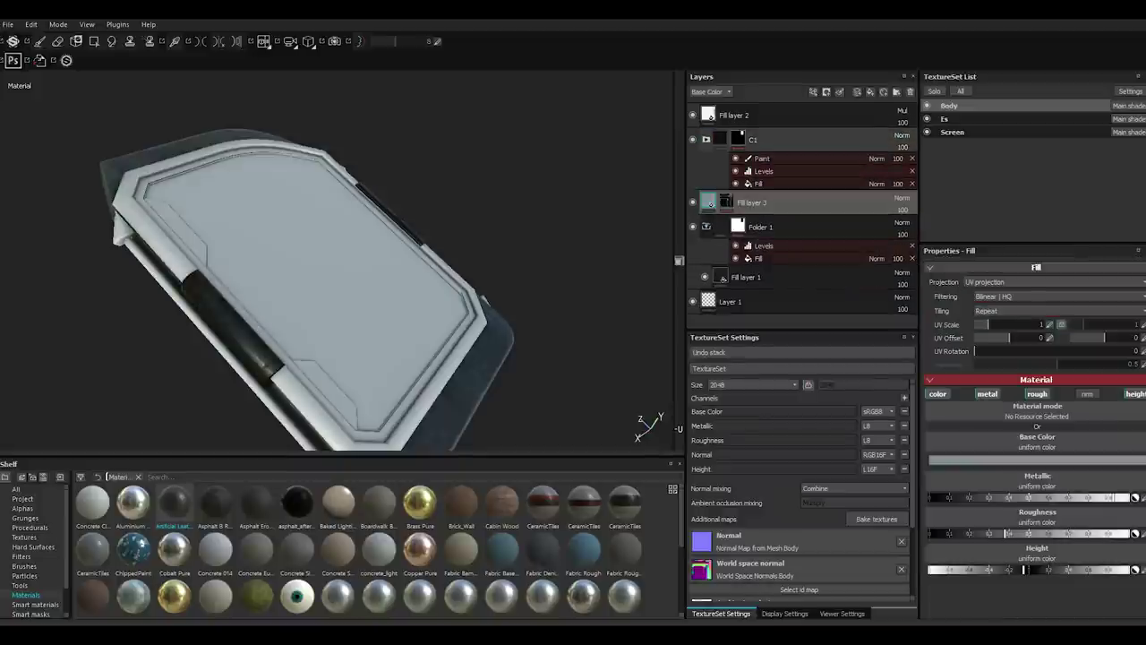
click(884, 92)
Set Fill layer 4's base colour to dark grey.
click(769, 201)
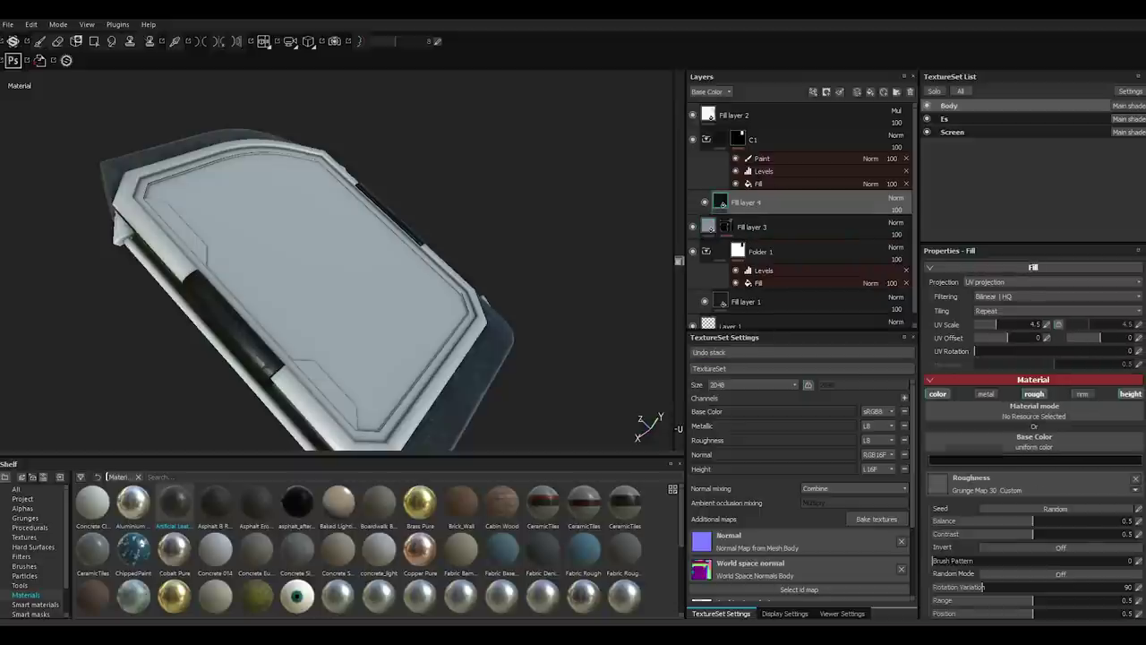
click(1030, 459)
click(863, 489)
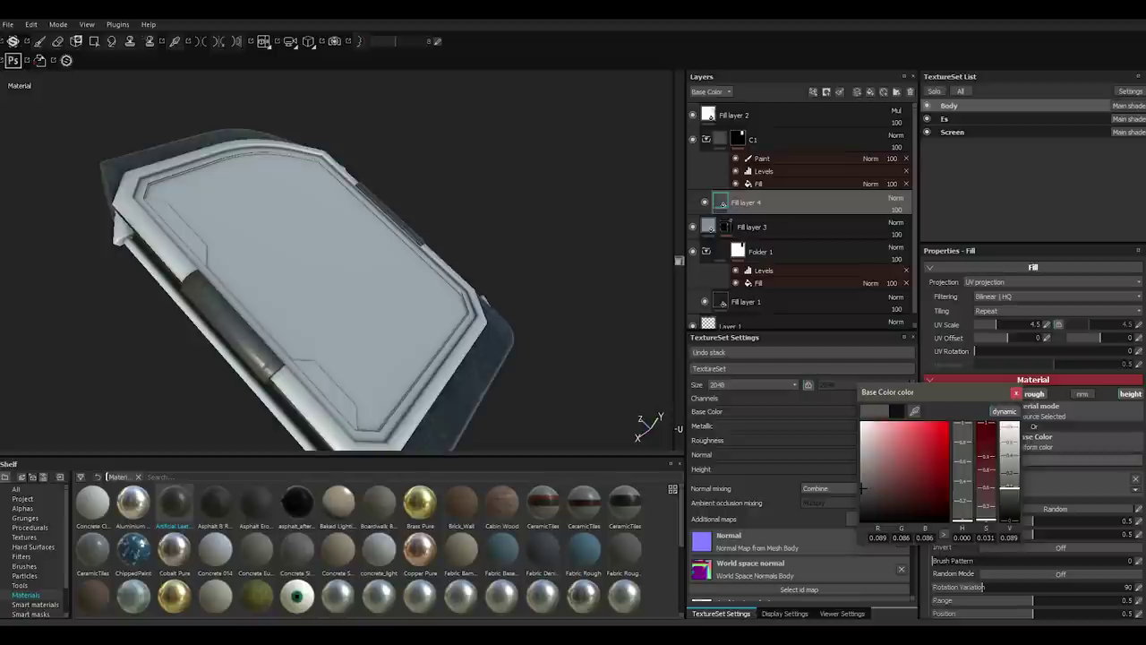
key(Escape)
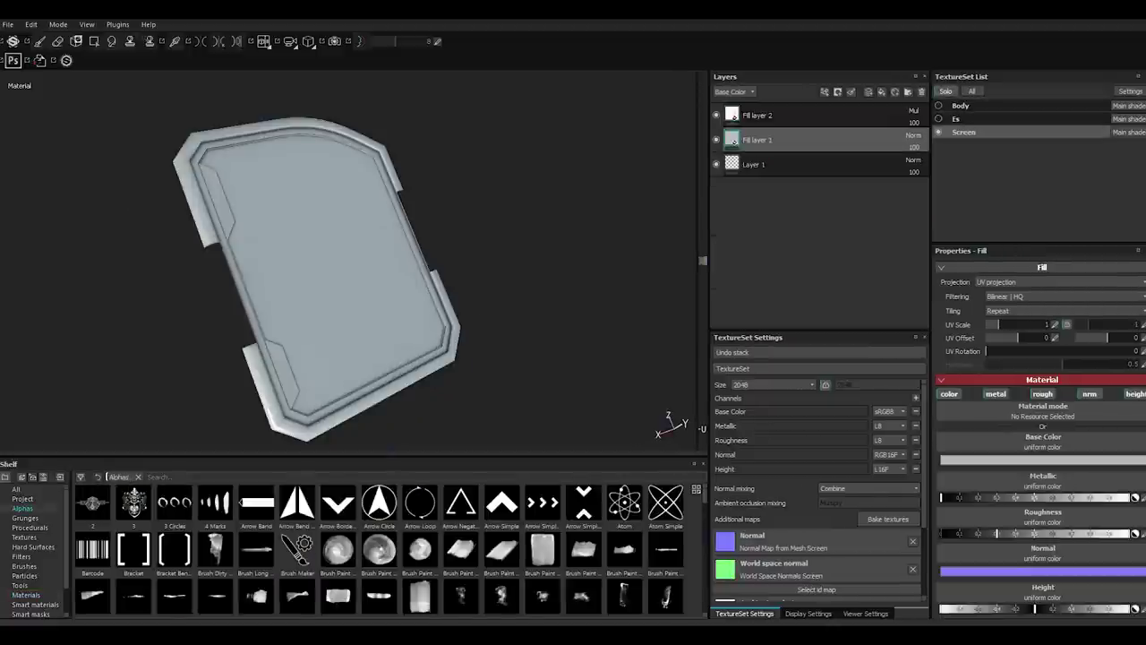
Apply the Plastic Matte material to the screen and darken its base colour to near-black grey.
click(25, 595)
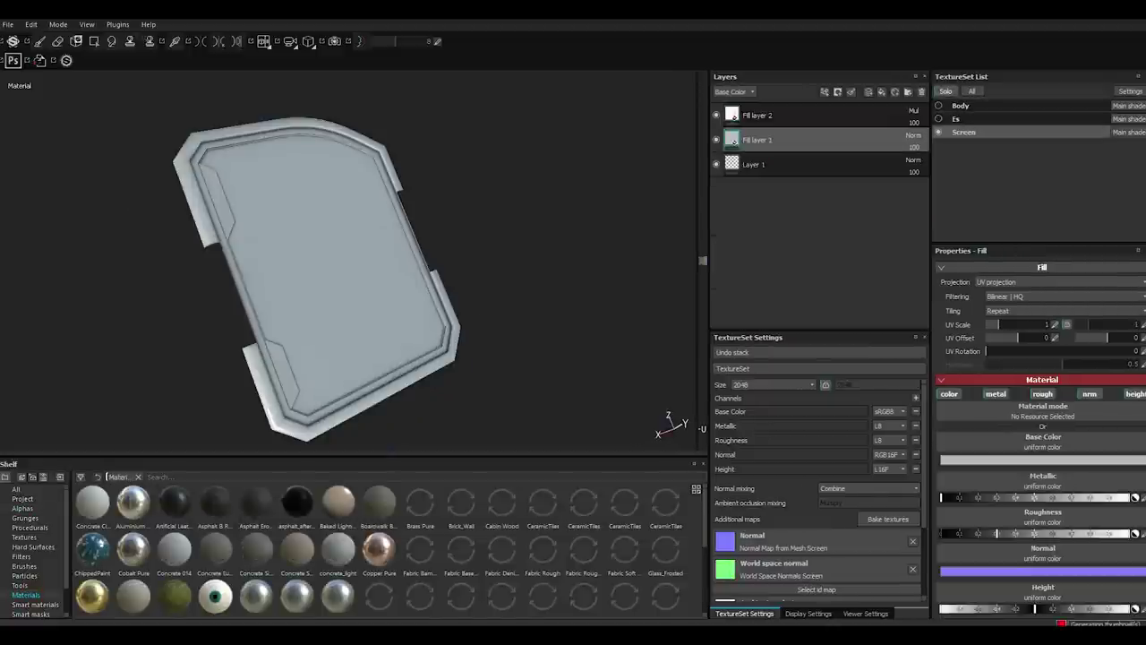
scroll(385, 547, down, 3)
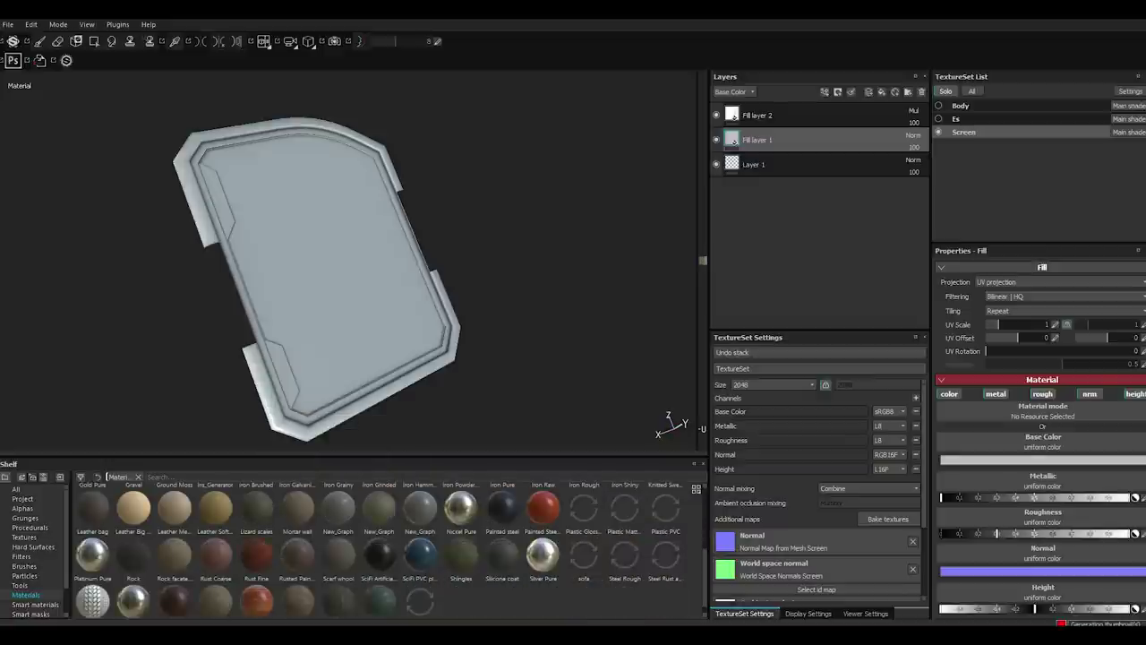
click(624, 507)
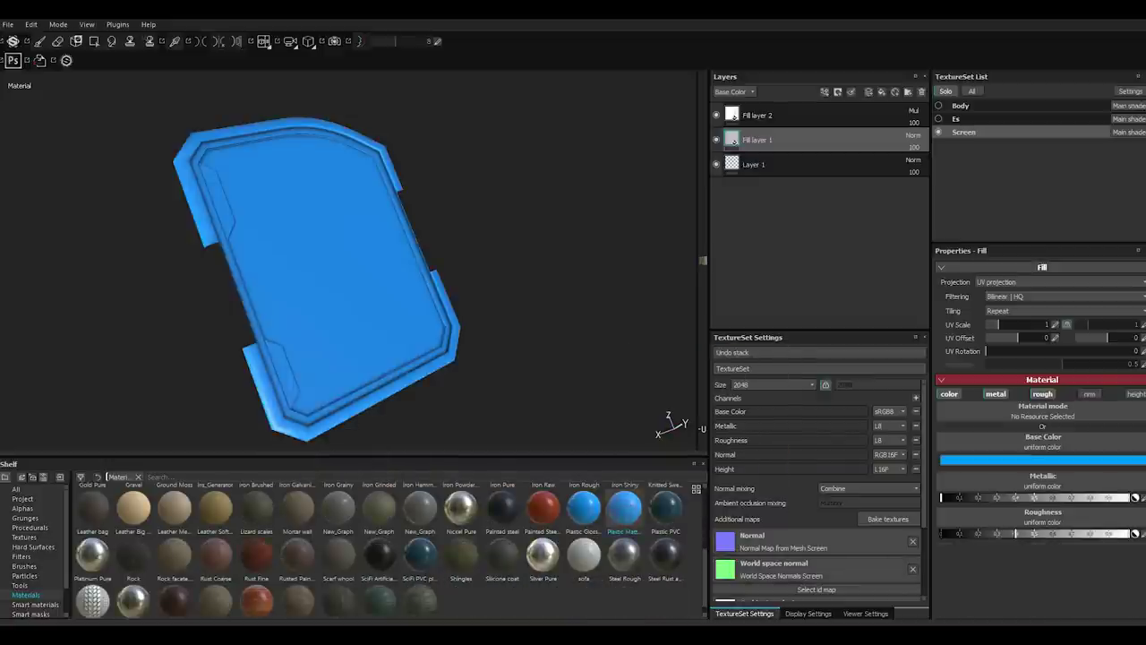
scroll(307, 259, up, 3)
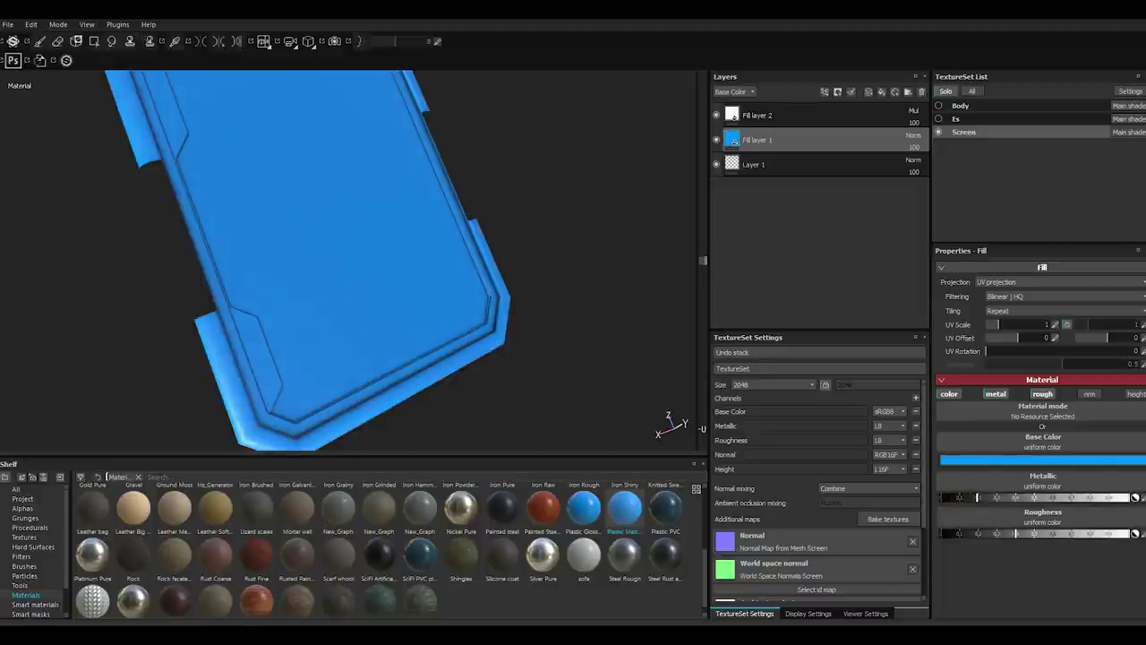
click(960, 459)
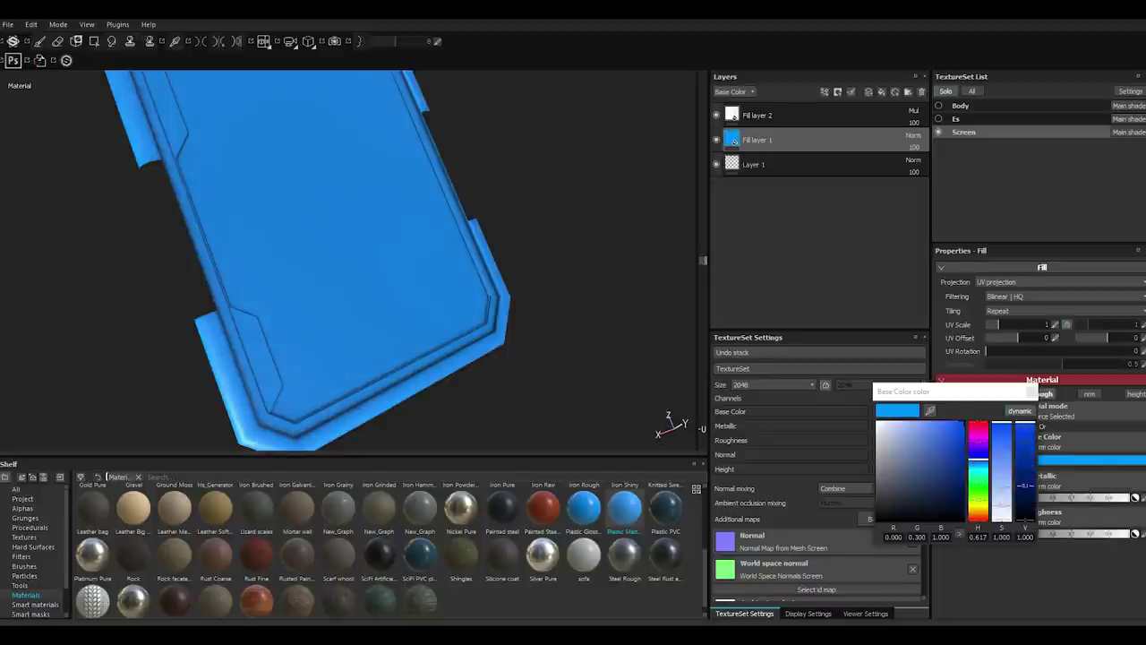
click(884, 515)
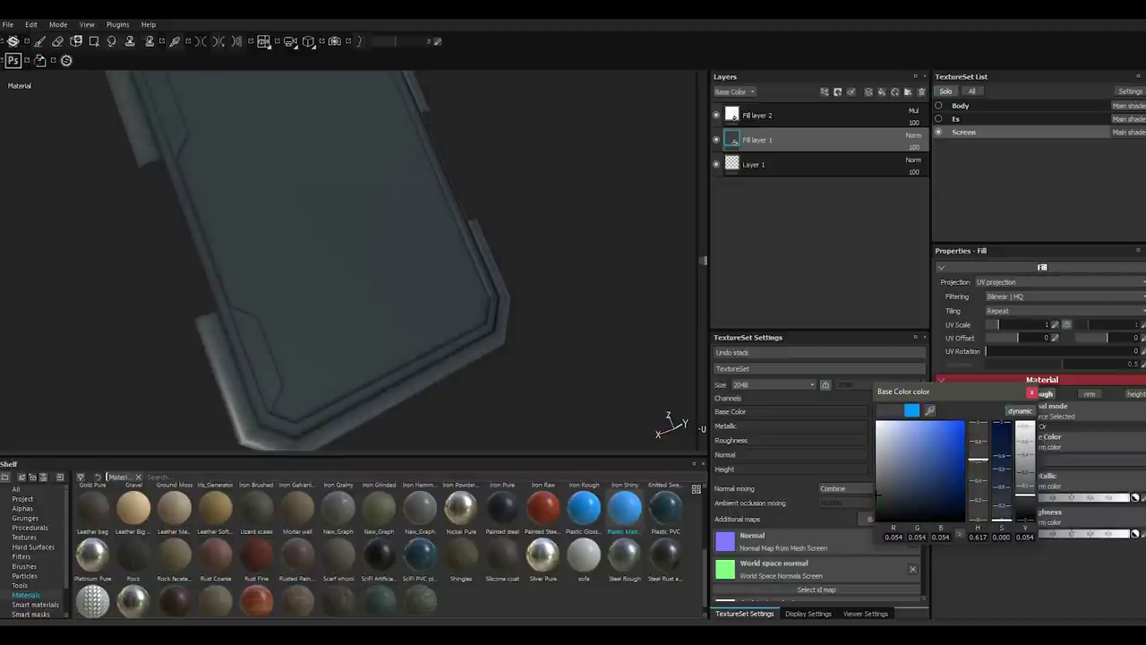
click(1032, 392)
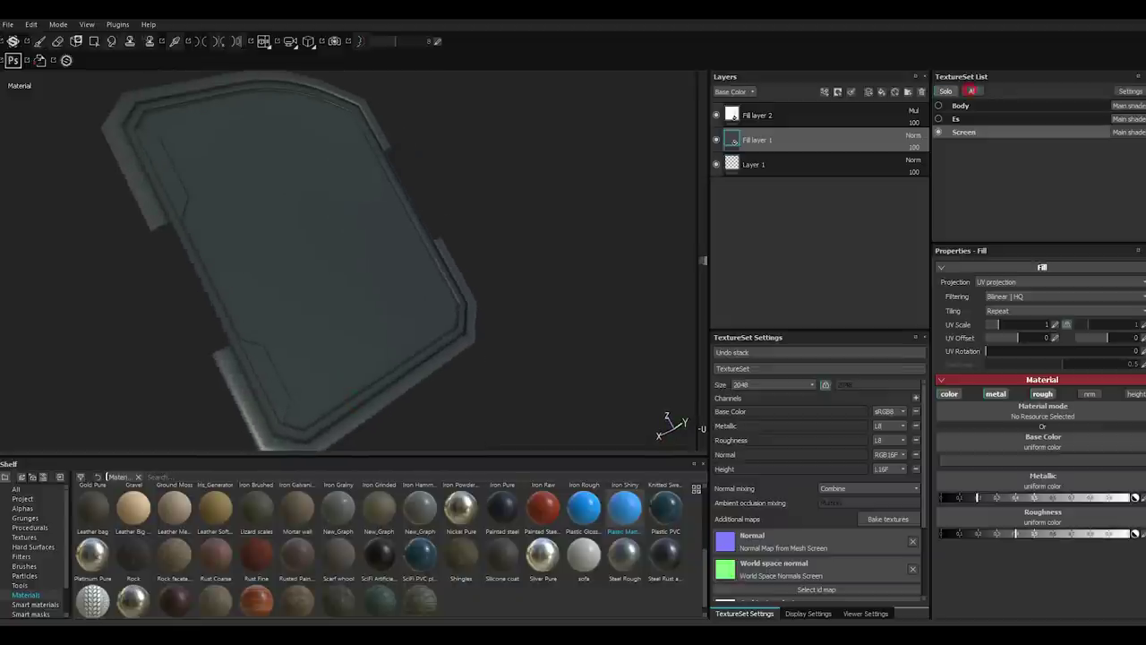
Solo the Screen texture set and duplicate Fill layer 1.
click(971, 91)
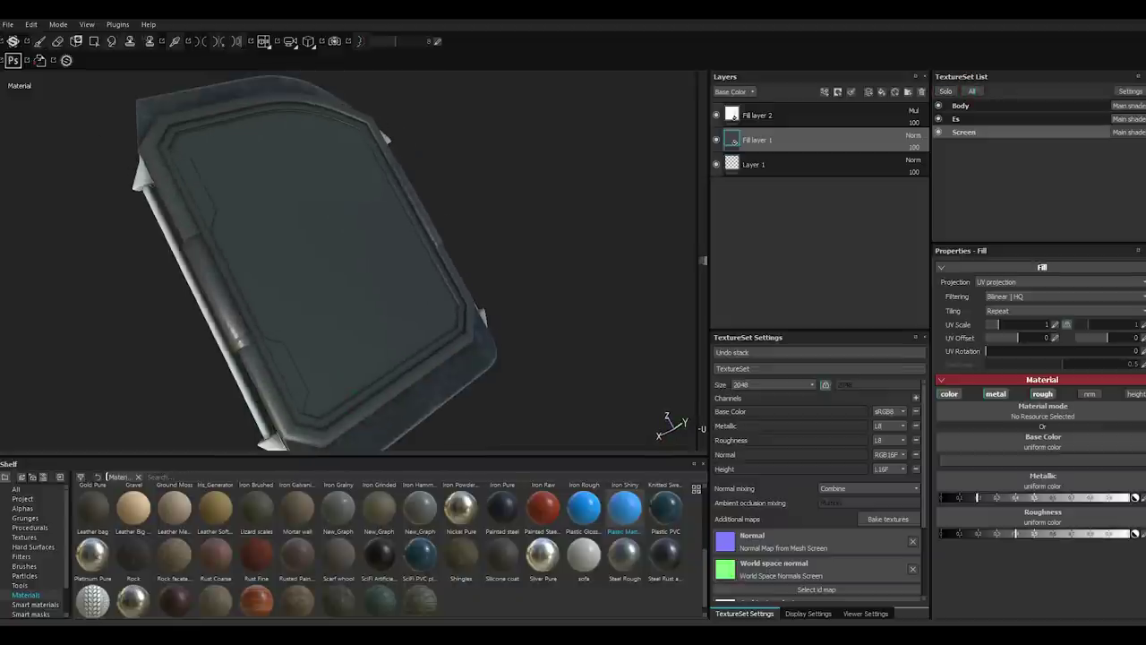
click(946, 91)
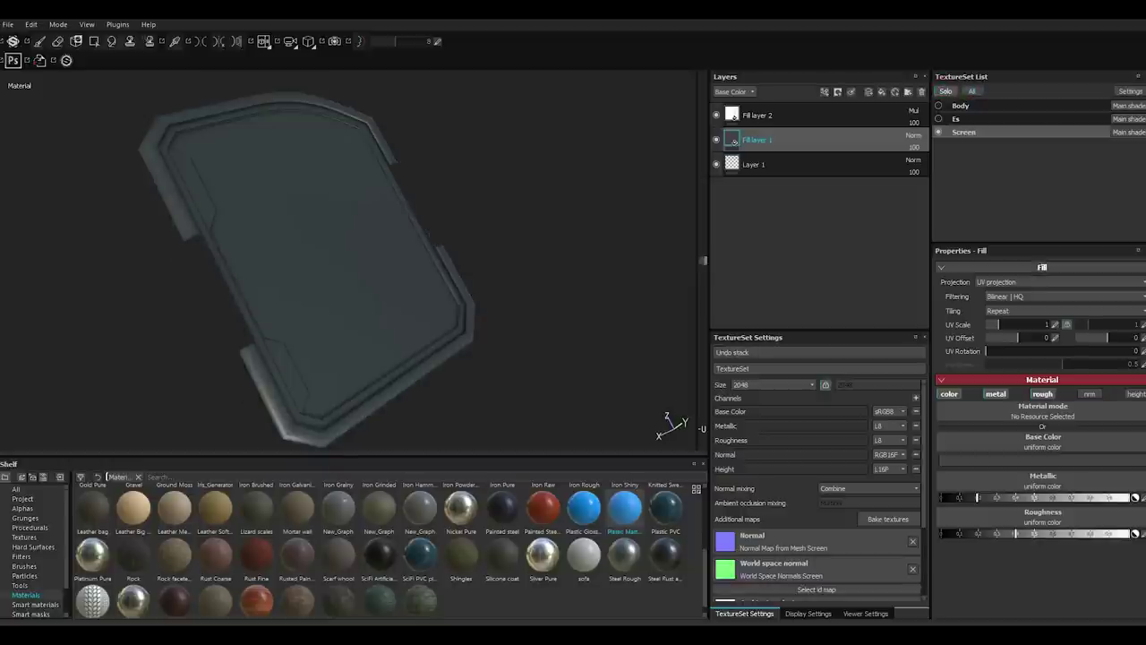
right_click(812, 138)
click(860, 324)
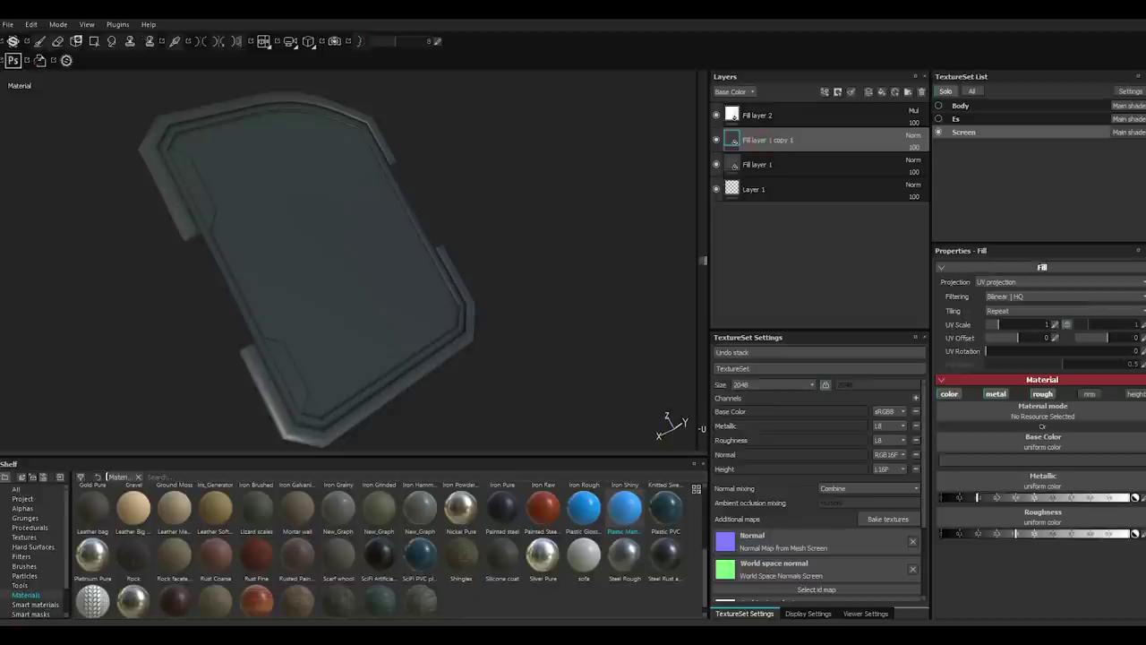
Group the copied fill layer into a folder named 'Screen'.
right_click(759, 141)
click(793, 350)
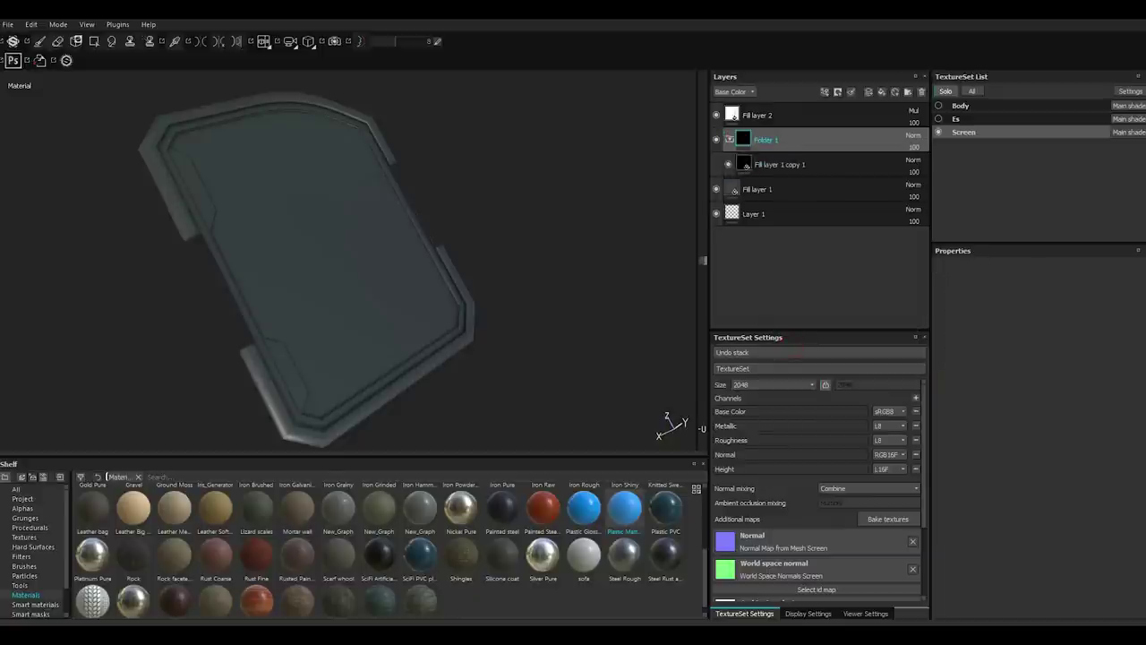
double_click(767, 140)
text(Screen)
key(Return)
Give the Screen folder a black mask with a Fill effect using the Screen texture.
right_click(783, 139)
click(811, 158)
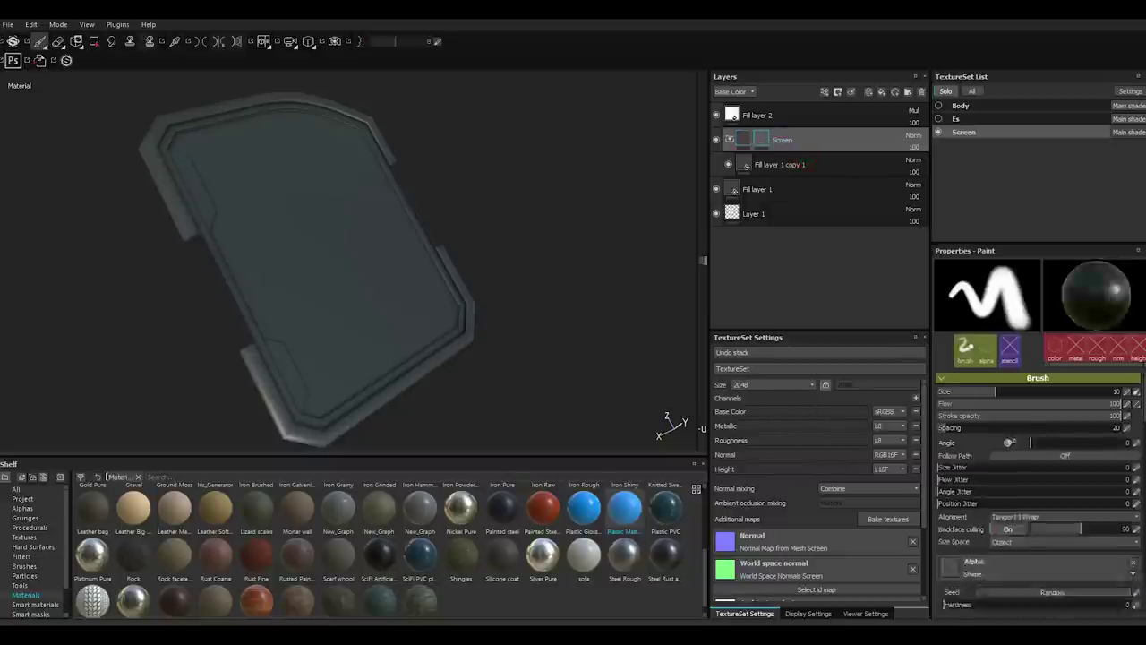
right_click(820, 101)
click(839, 133)
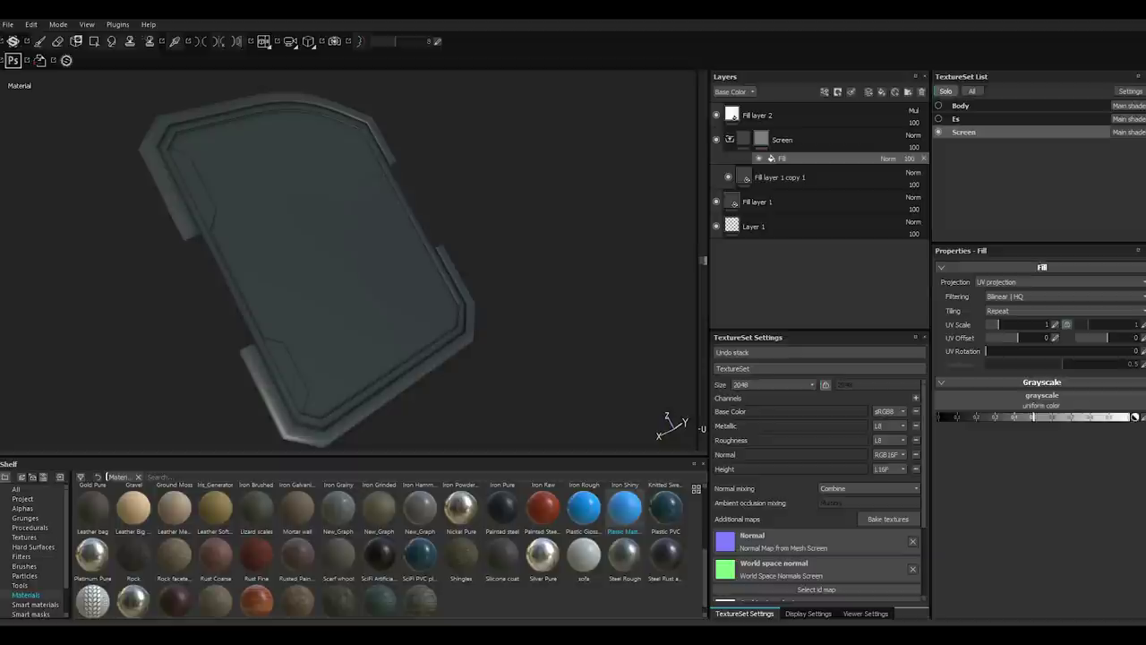
click(23, 498)
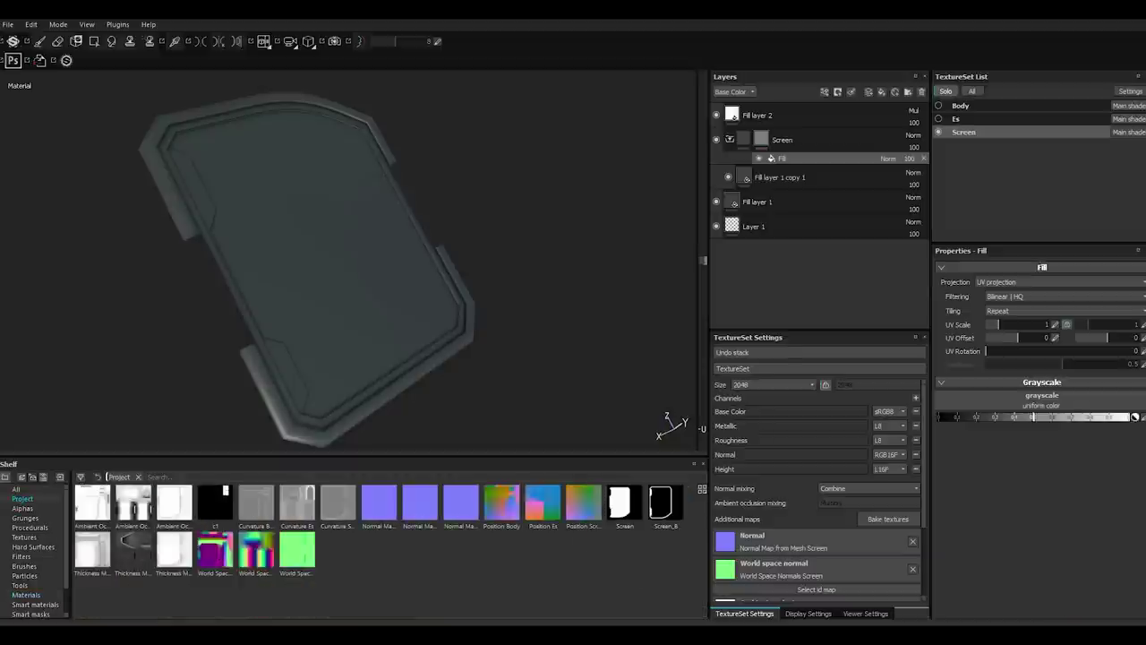
click(624, 507)
drag(624, 507, 1042, 403)
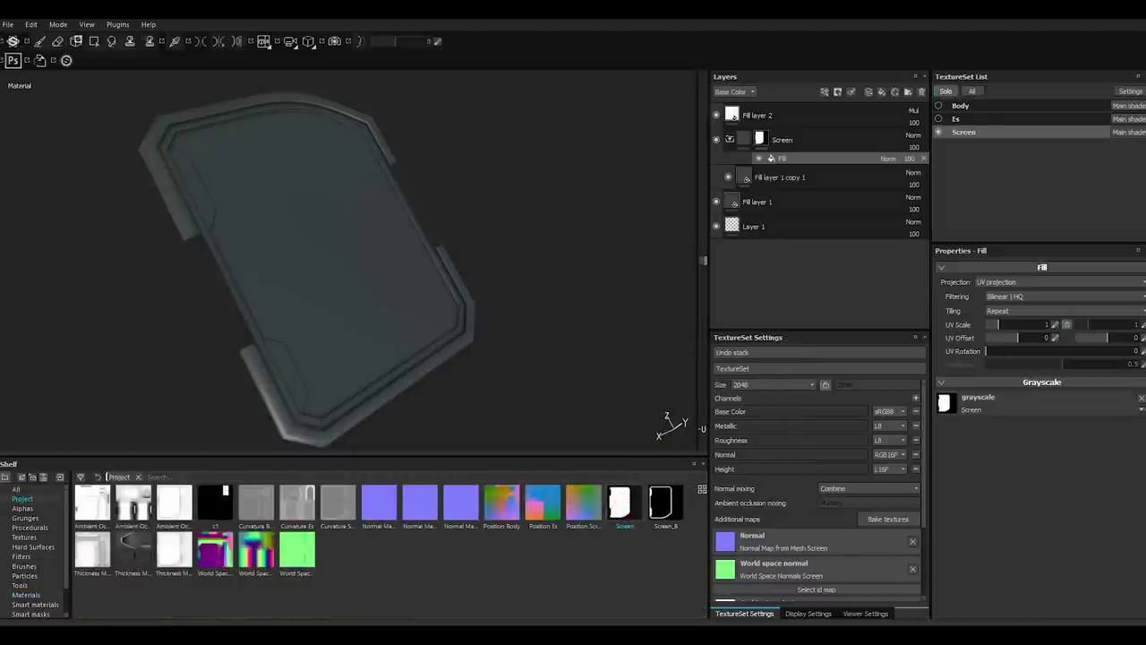
Make the glass fill non-metallic, near-black and low-roughness for glossy reflections.
click(779, 177)
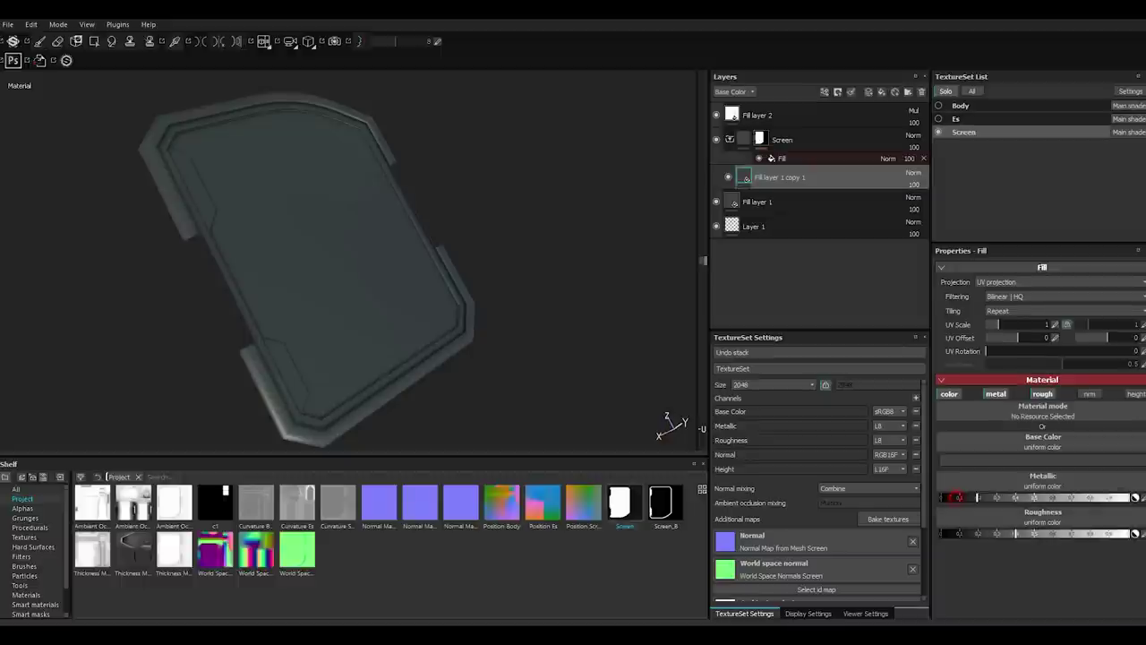
drag(948, 497, 940, 497)
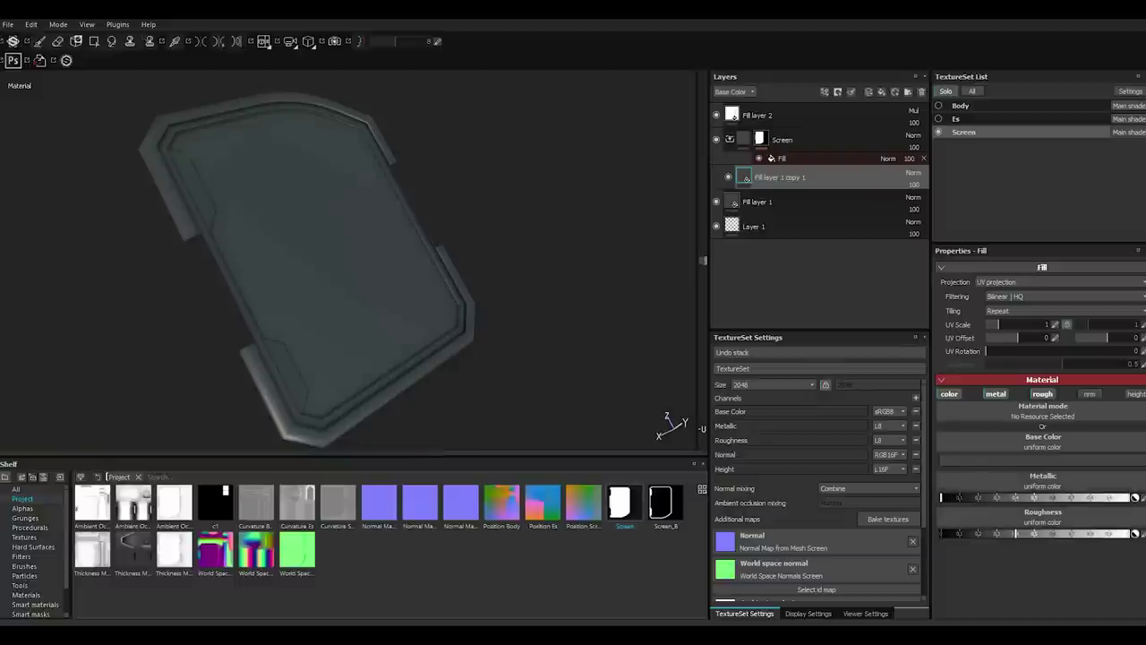
click(1039, 461)
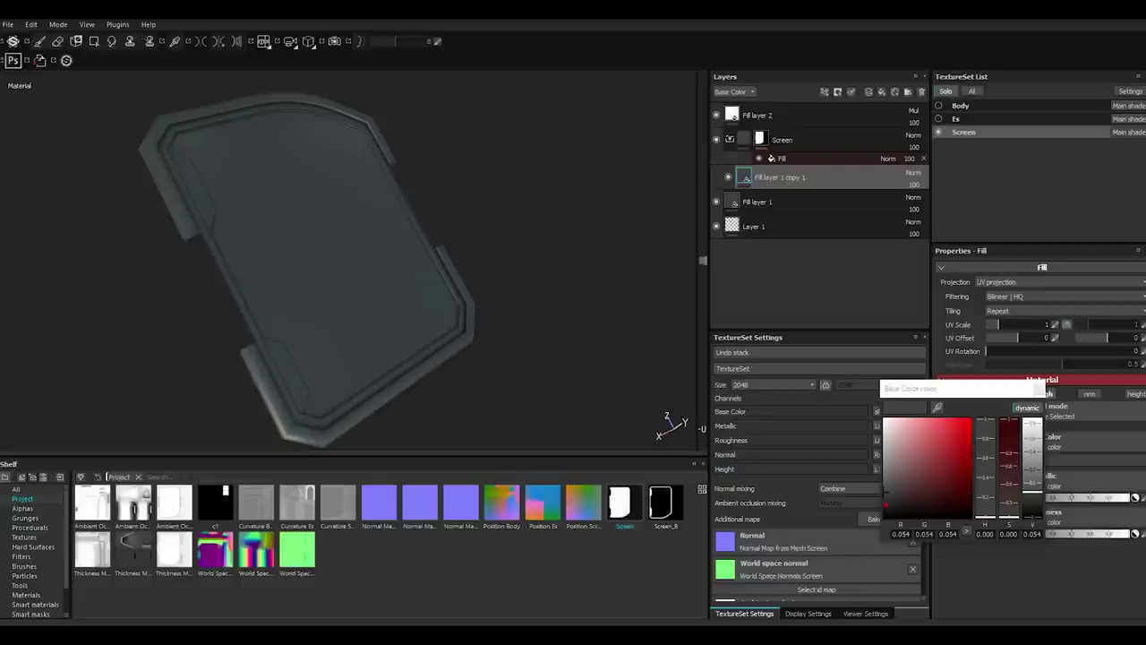
click(887, 514)
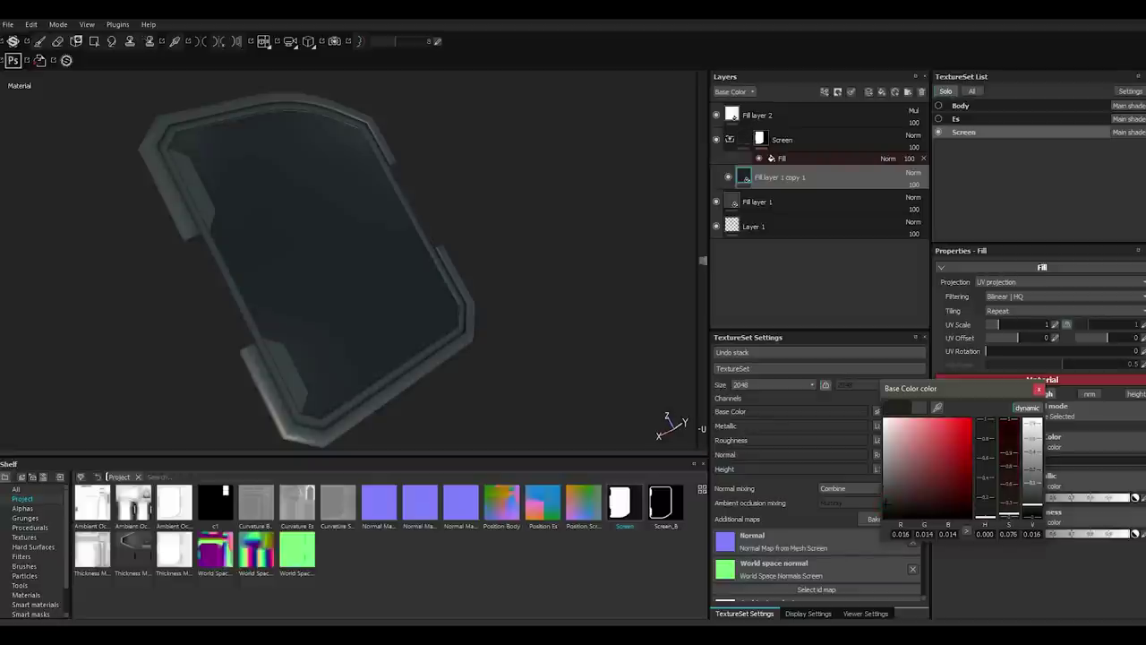
alt+drag(417, 340, 359, 287)
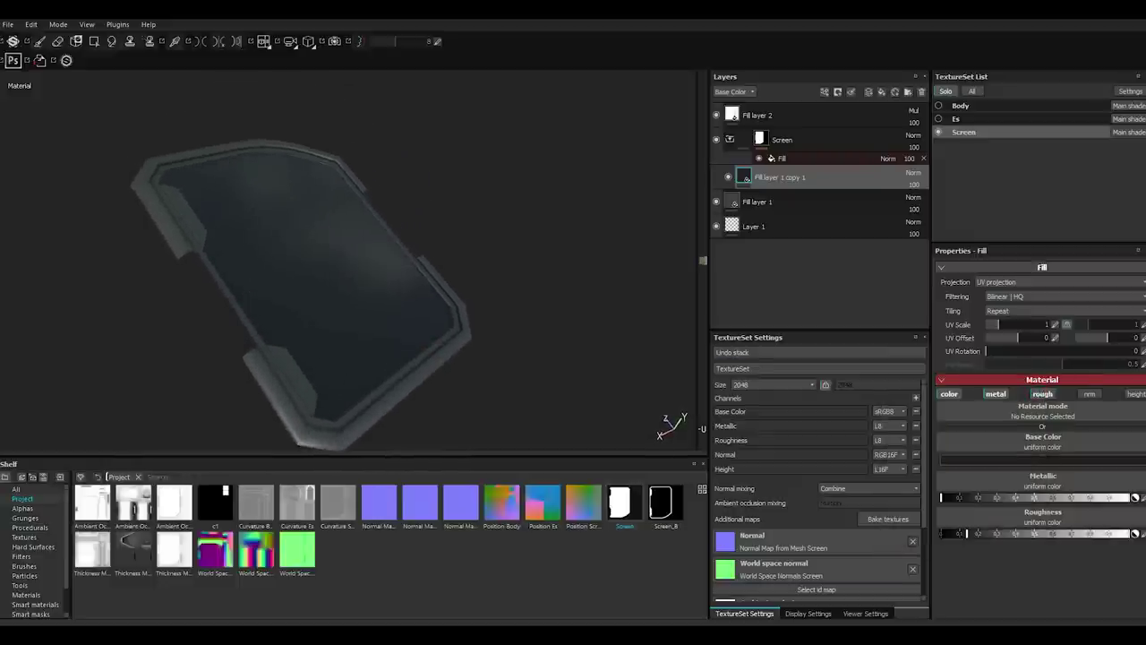
drag(967, 534, 951, 534)
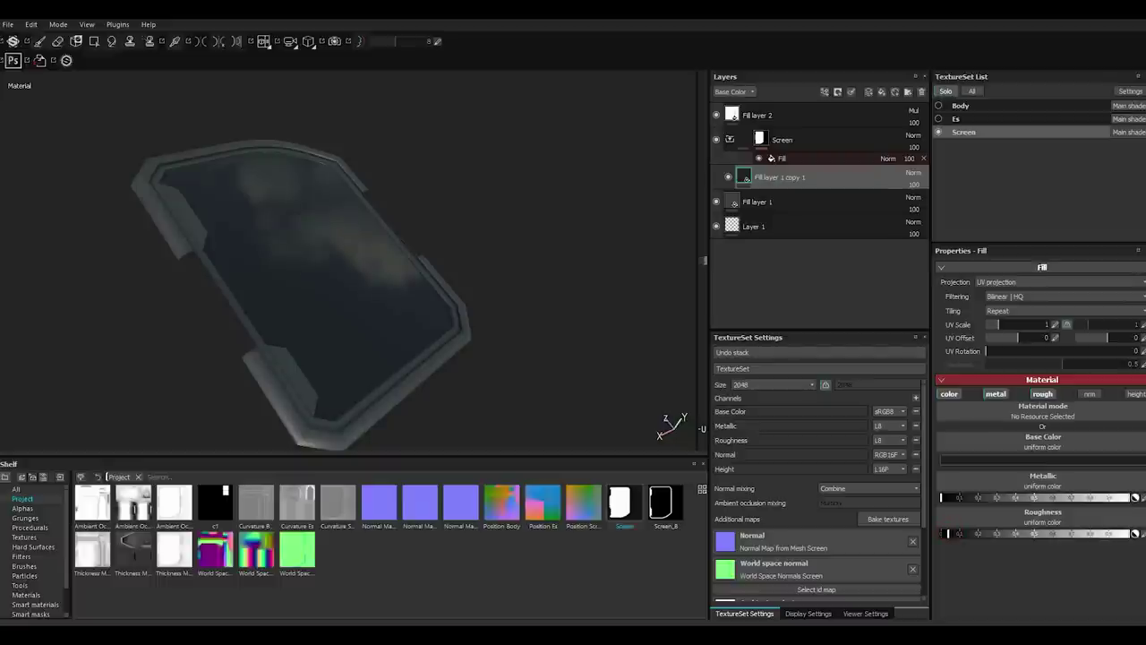
alt+drag(358, 287, 323, 283)
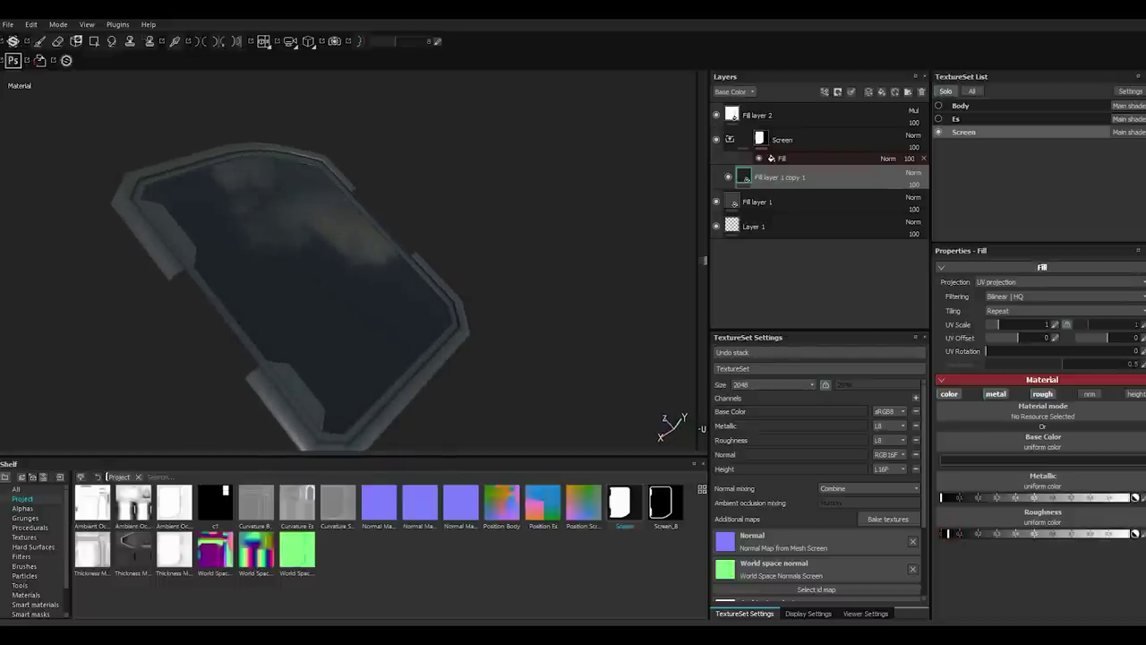
Duplicate the Screen folder and swap the copy's mask texture to Screen_B.
right_click(803, 140)
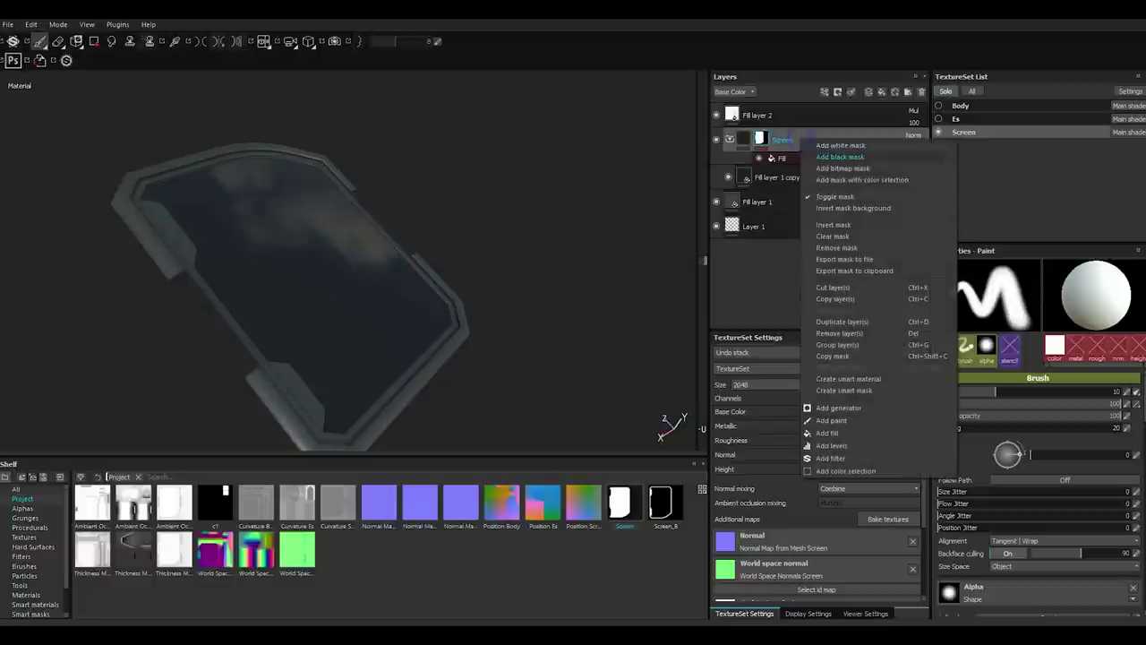
click(842, 321)
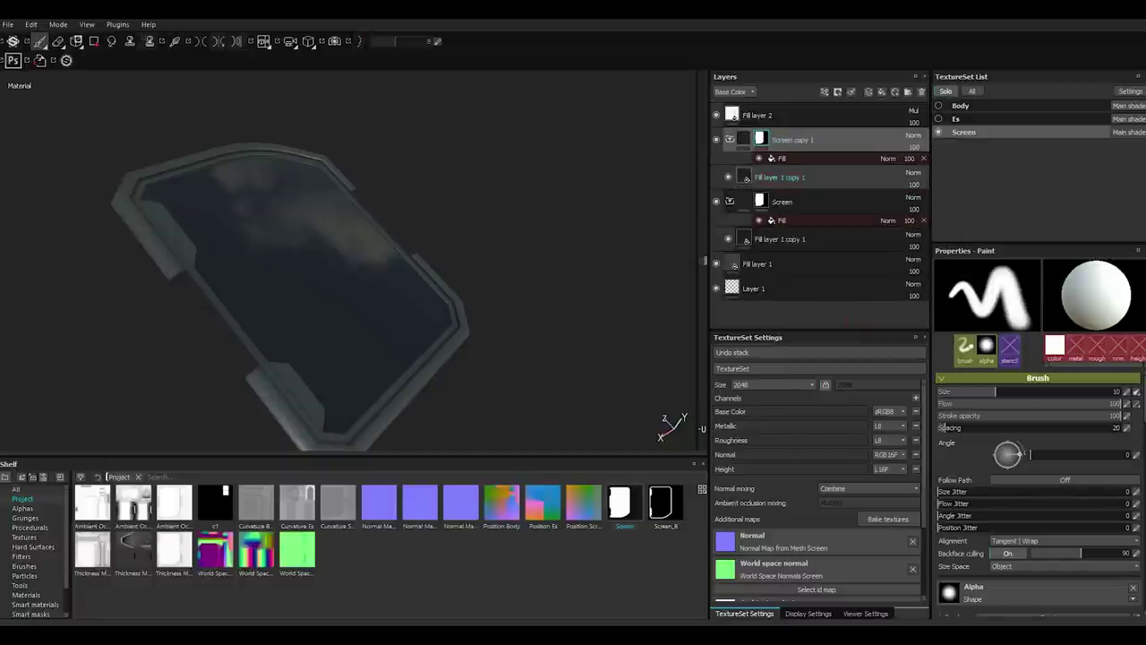
click(784, 159)
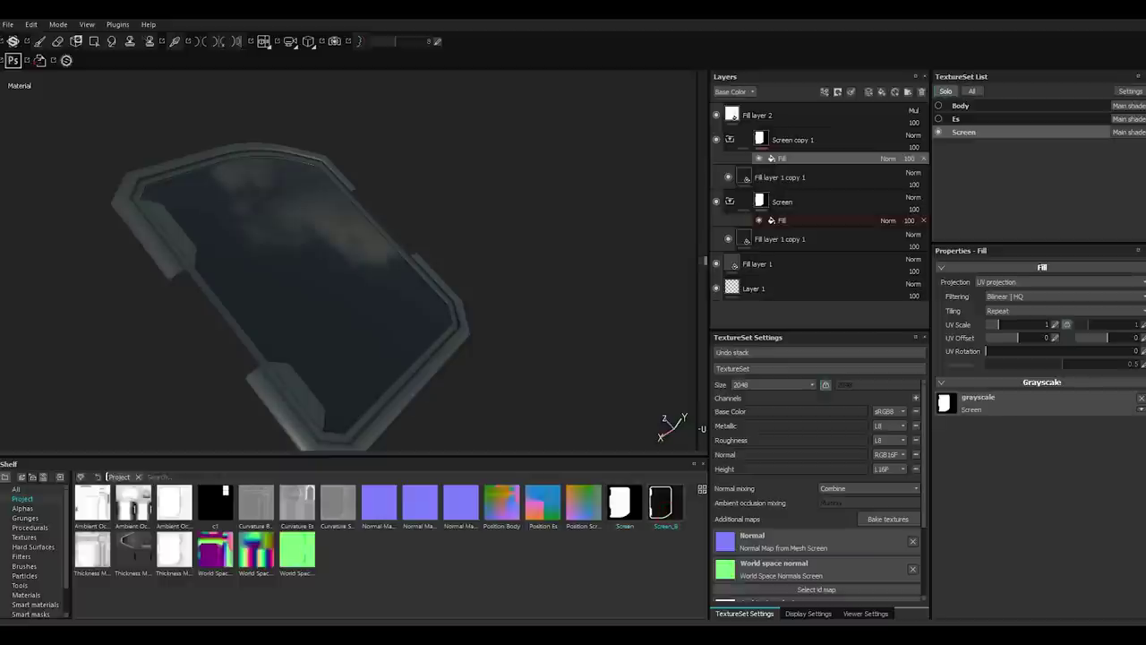
drag(661, 504, 976, 403)
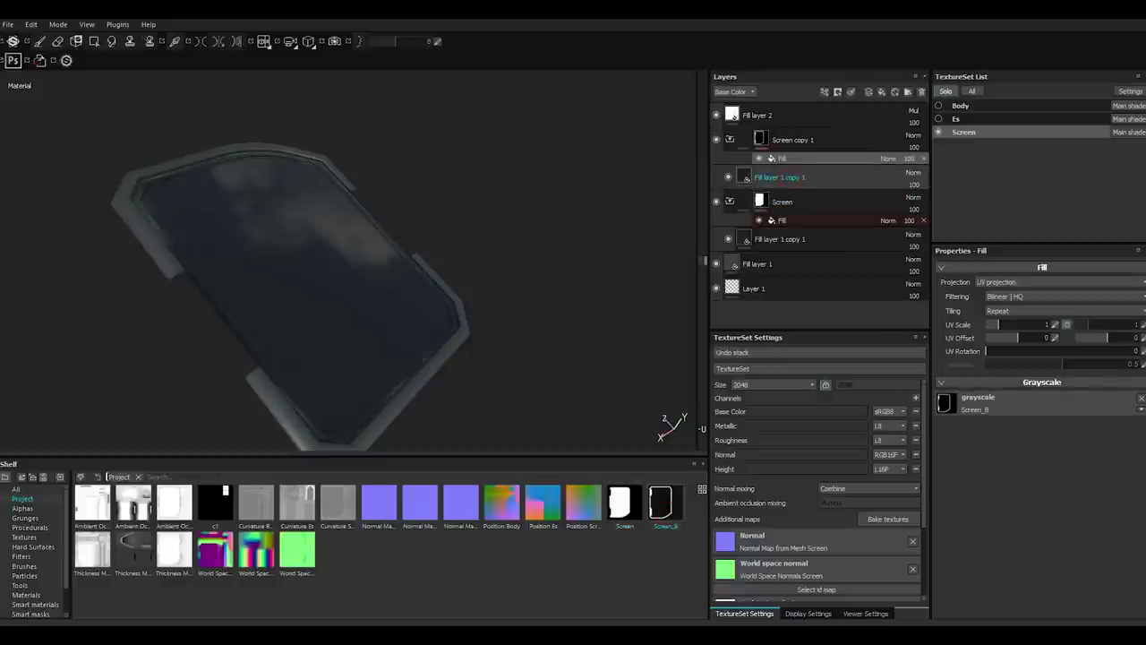
click(779, 177)
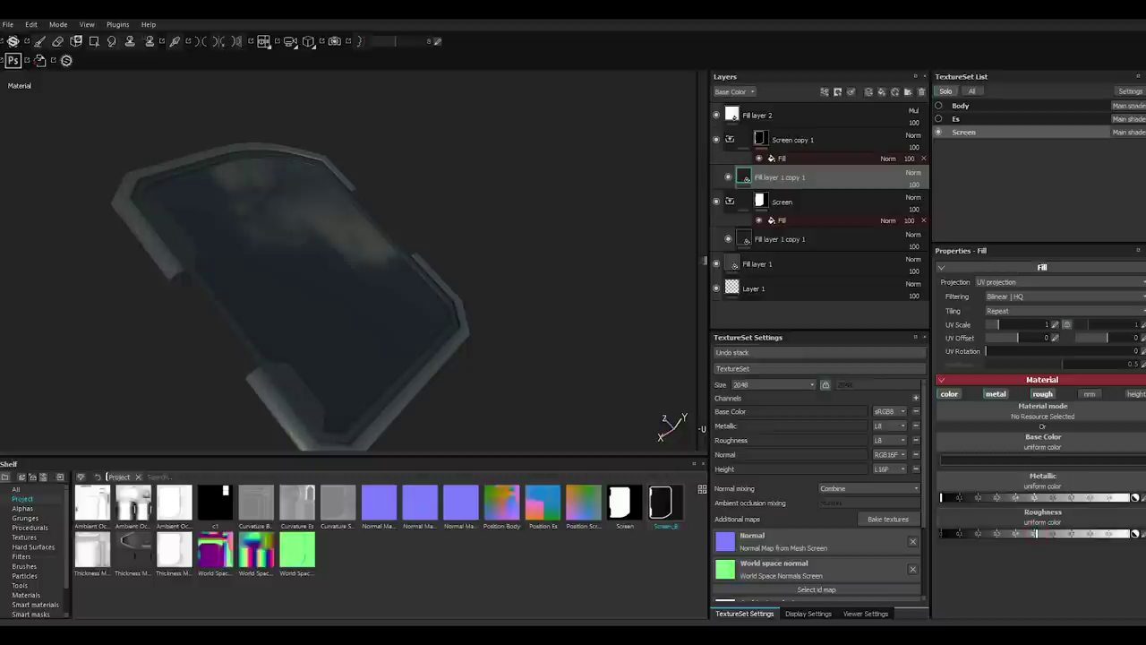
Adjust the upper glass copy's roughness and set its base colour near black.
click(1036, 534)
click(1043, 459)
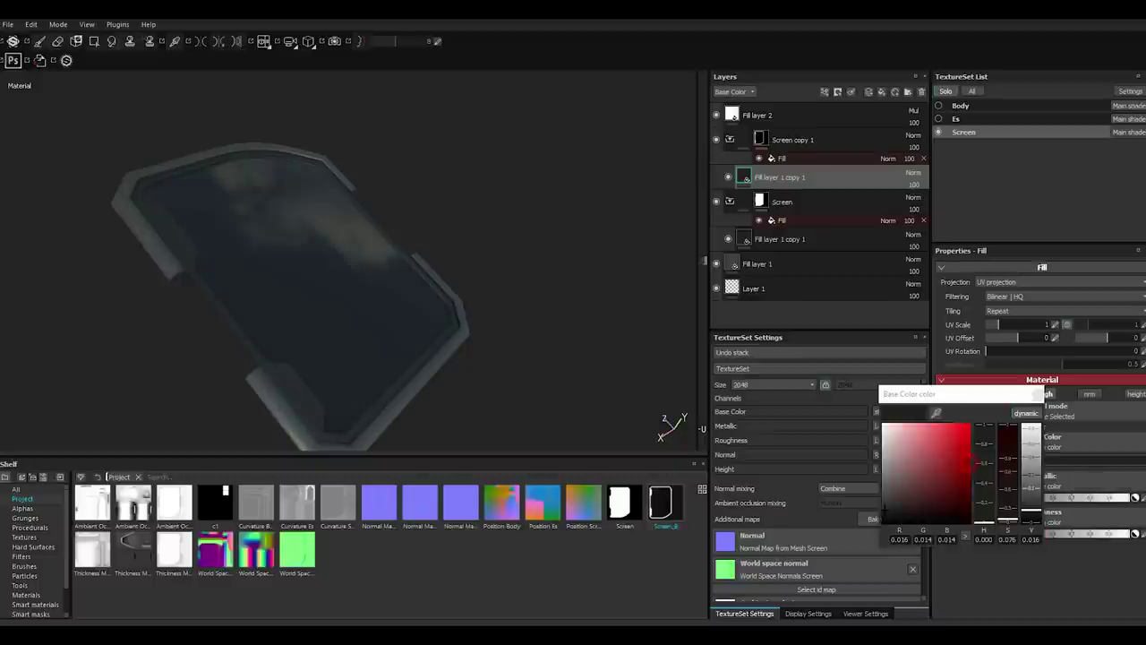
click(885, 499)
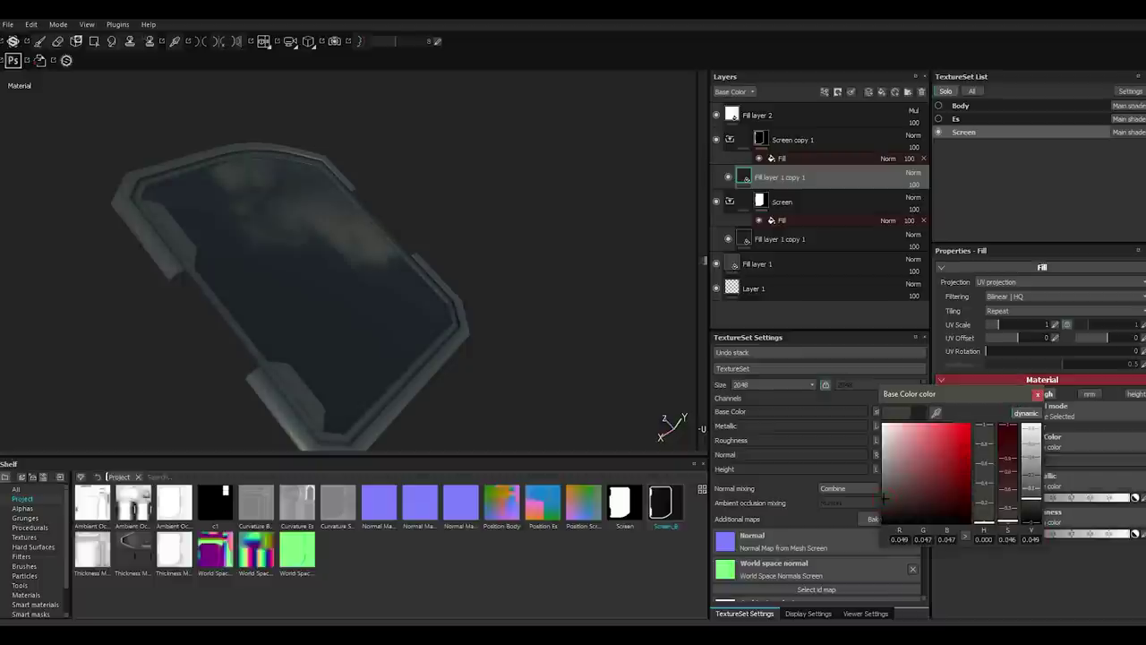
click(1037, 394)
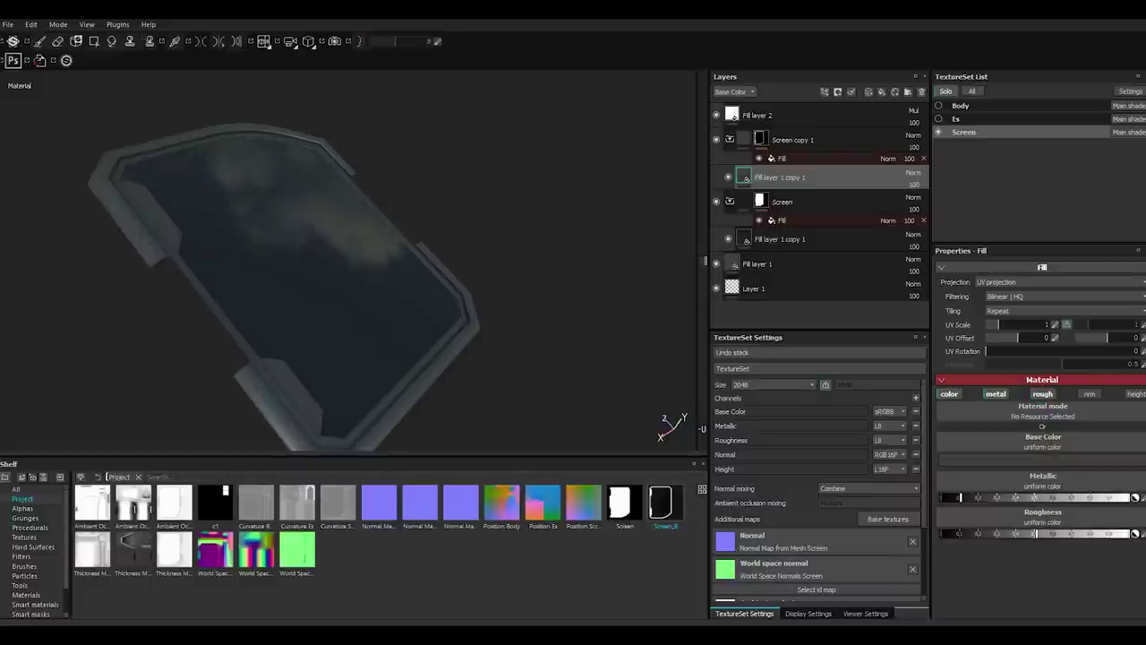
scroll(268, 268, up, 3)
click(1042, 460)
click(885, 516)
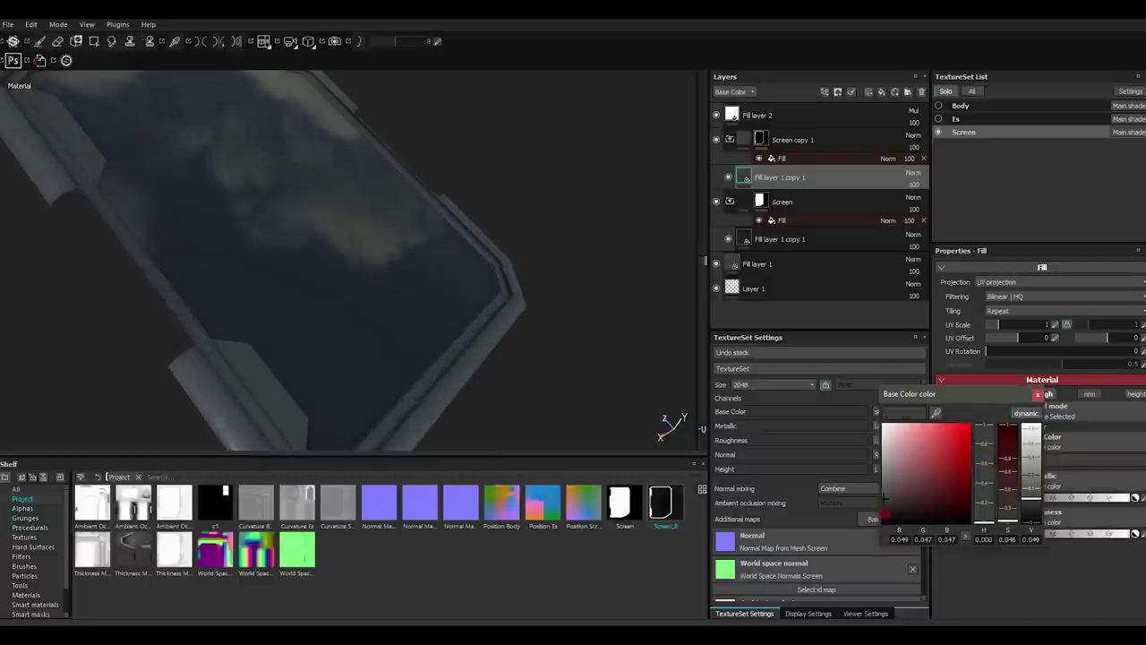
click(1037, 394)
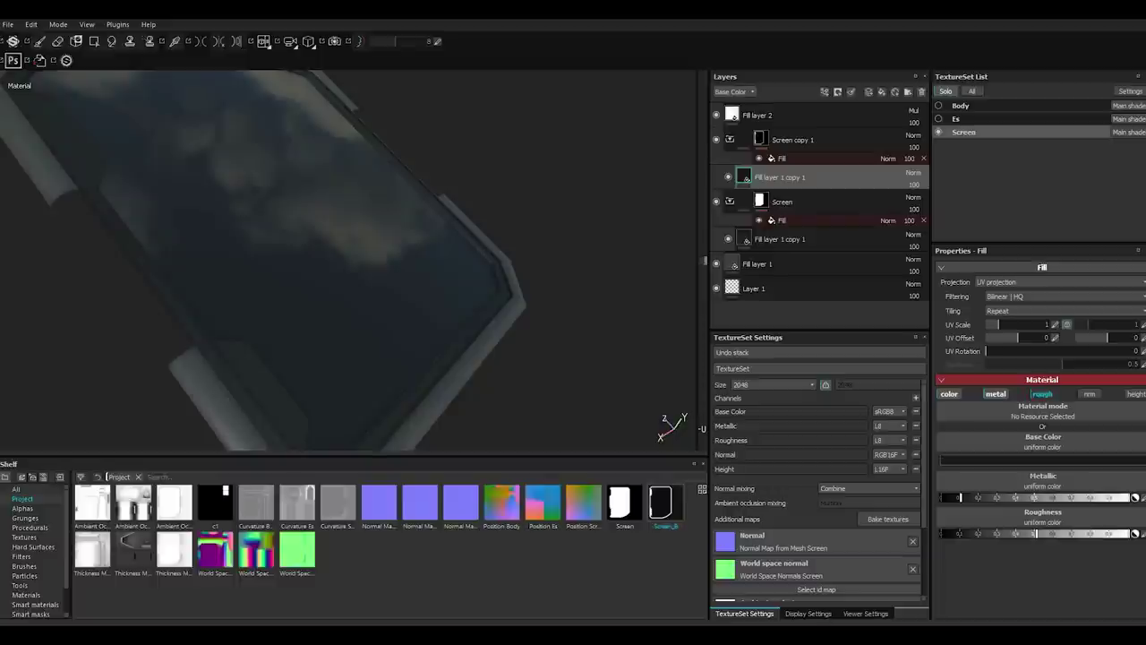
alt+drag(359, 268, 418, 328)
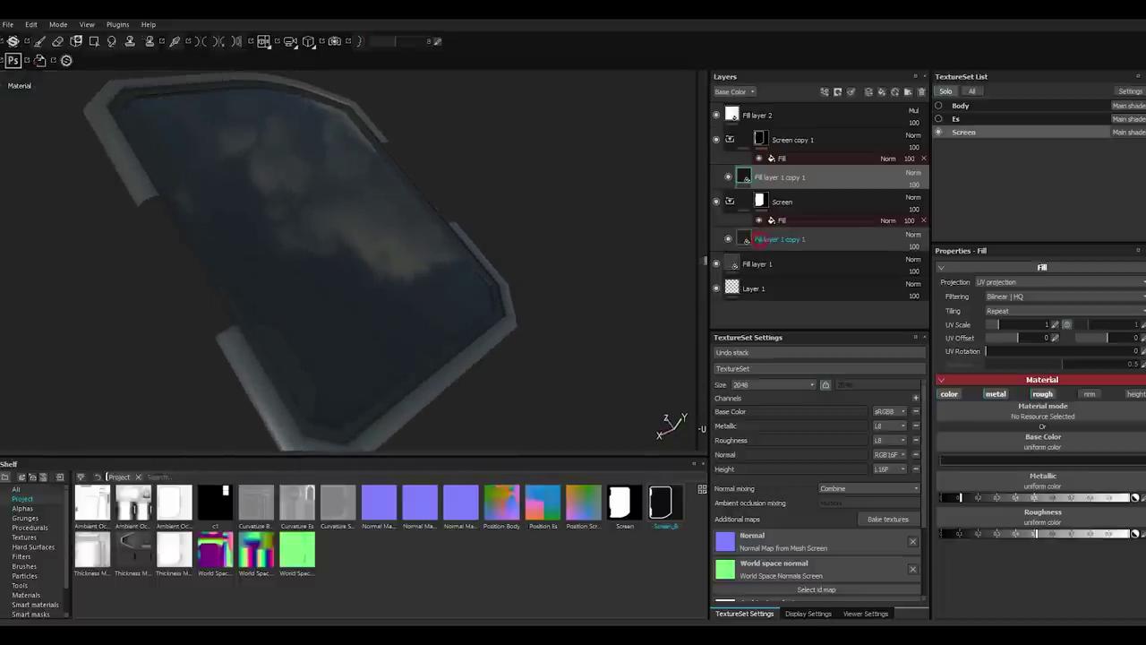
Darken Fill layer 1's base colour for the frame and inspect it from all sides.
click(779, 239)
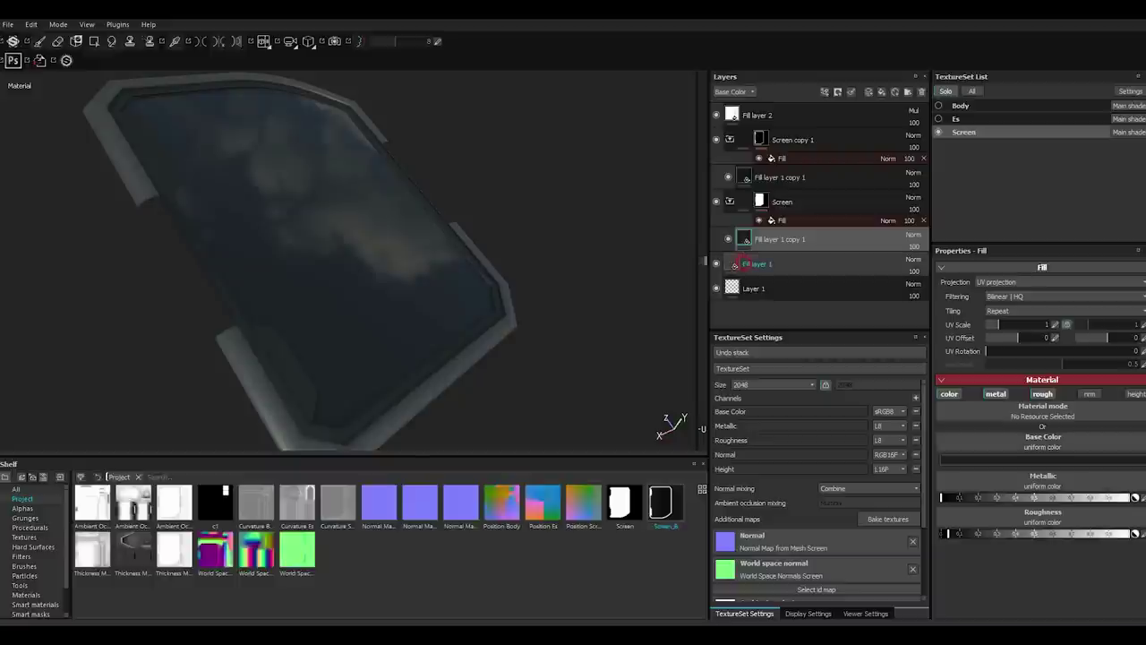
click(770, 263)
click(985, 462)
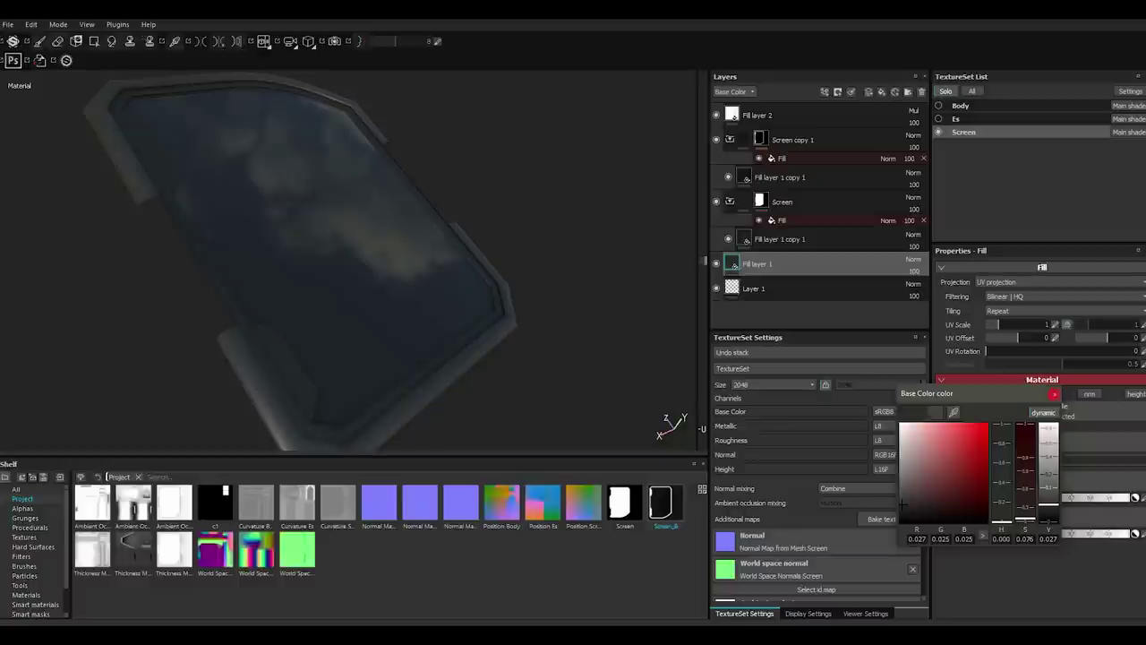
click(1055, 394)
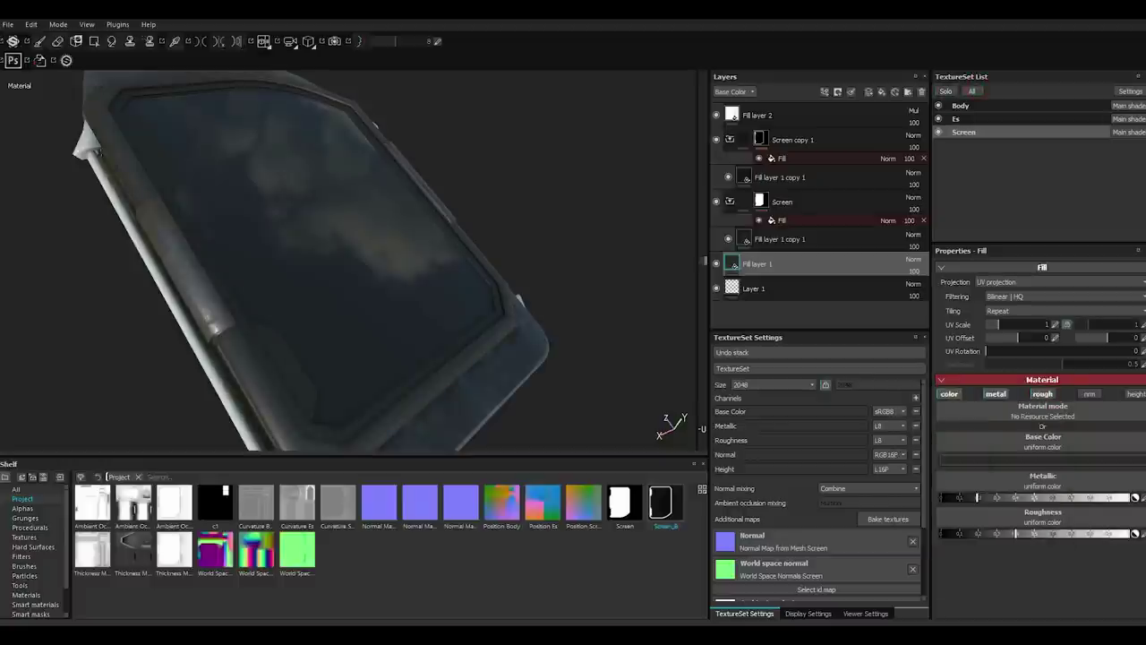
mouse_move(358, 269)
alt+mouse_down()
mouse_move(269, 251)
mouse_move(197, 268)
mouse_move(208, 281)
alt+mouse_up()
scroll(314, 260, up, 2)
alt+drag(461, 309, 439, 315)
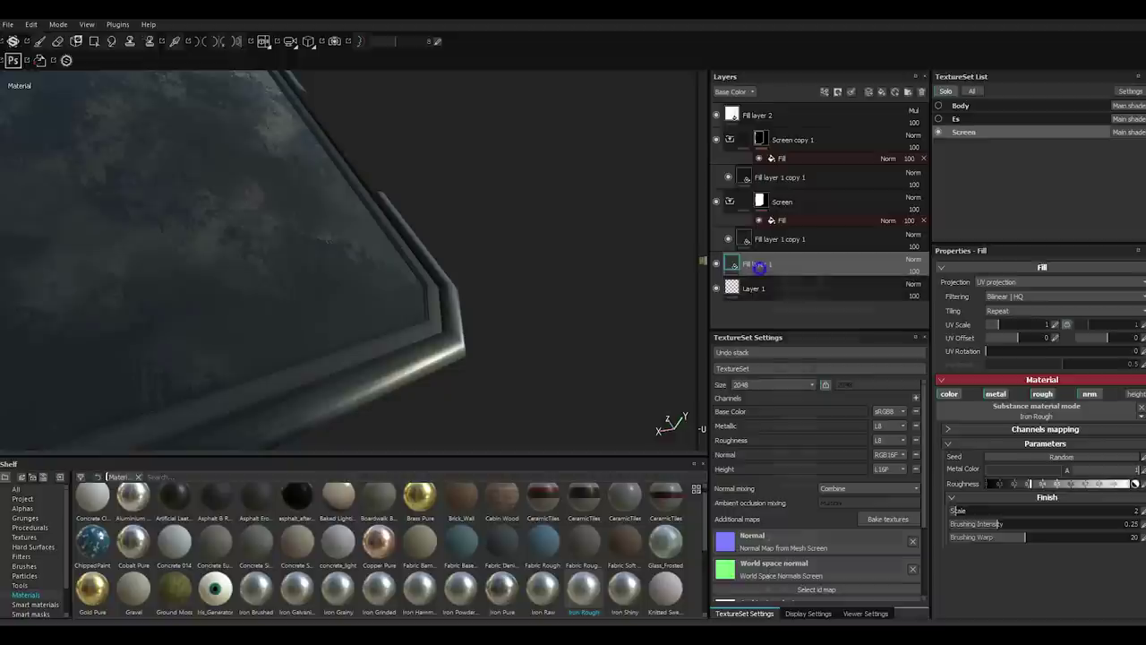
Bring up the layer options menu for Fill layer 1.
right_click(761, 267)
Group Fill layer 1 into a new folder, Folder 1, and add a mask to it.
click(797, 474)
right_click(776, 263)
click(802, 270)
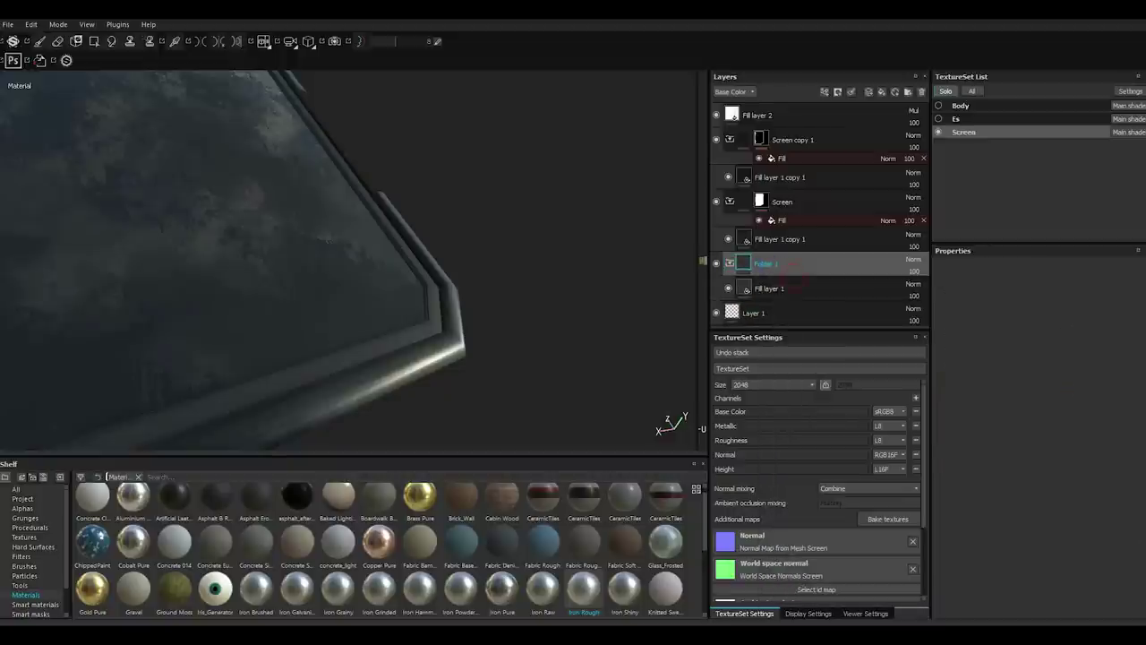
key(1)
Add a Fill effect using the Screen texture and a Levels adjustment to Folder 1's mask.
click(825, 91)
click(865, 106)
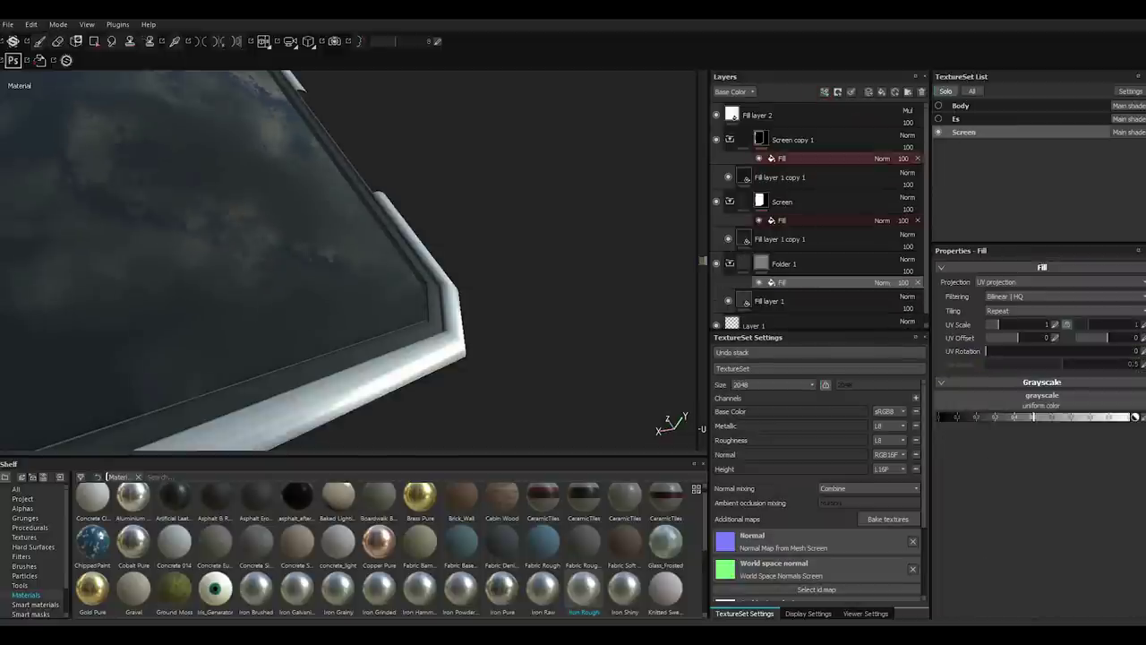
click(23, 498)
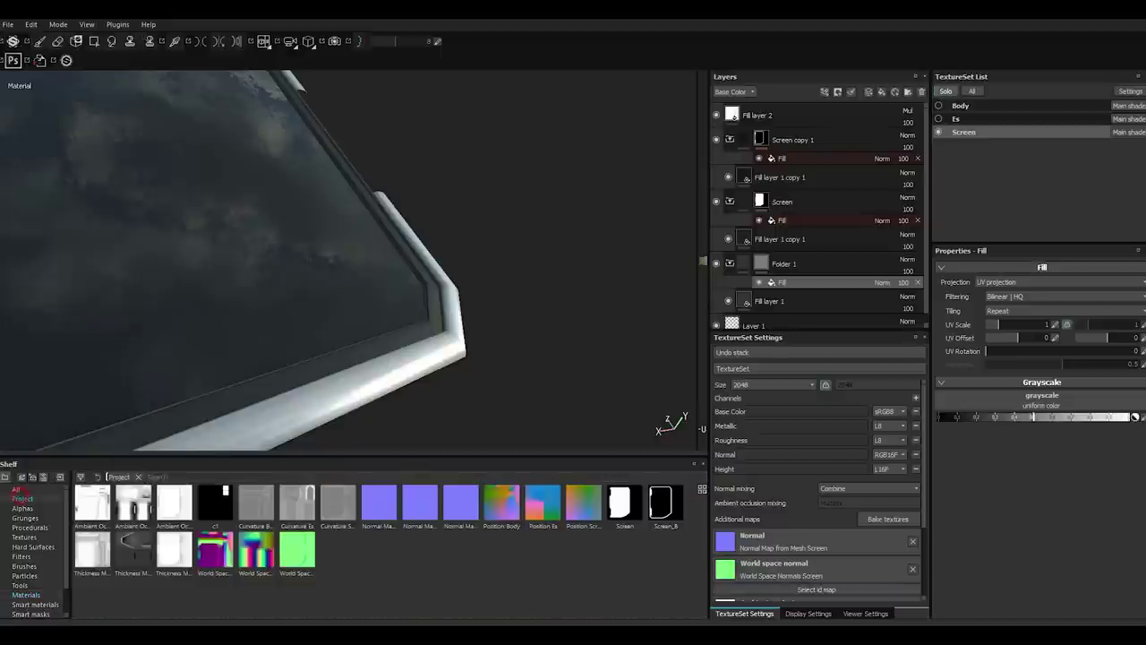
drag(624, 506, 950, 414)
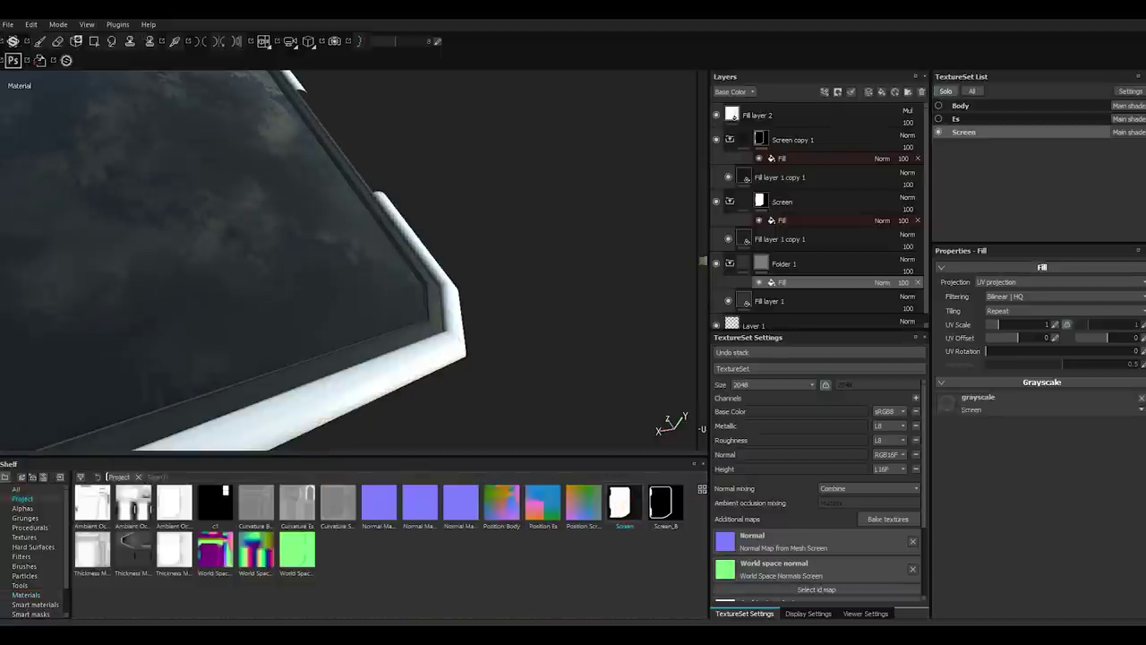
right_click(776, 264)
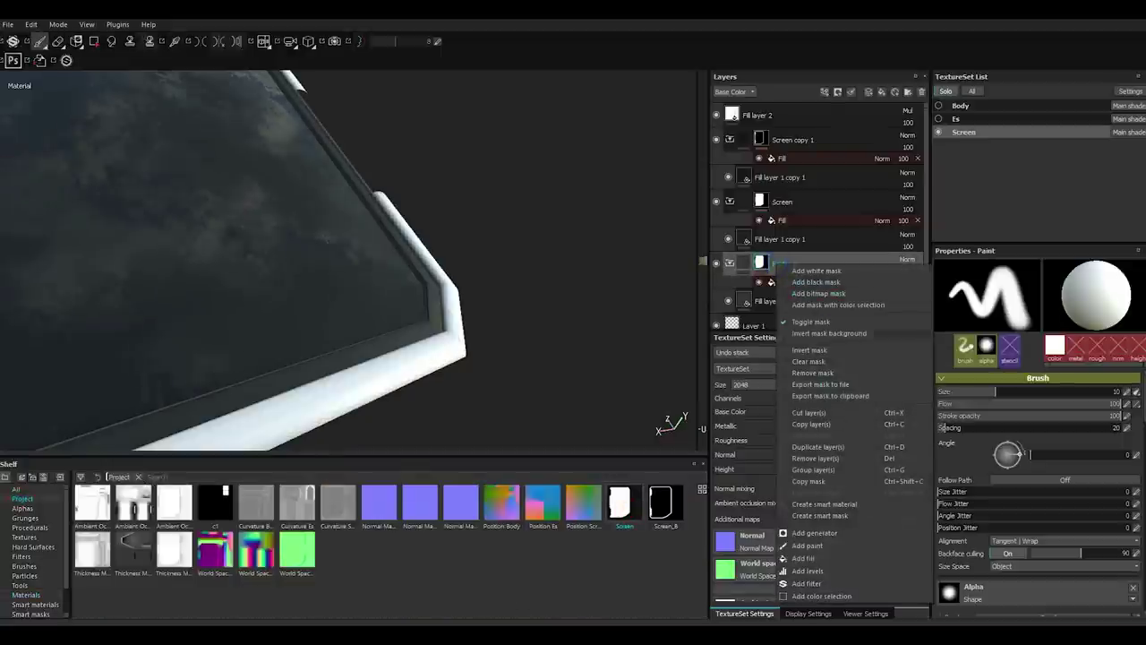
click(808, 571)
Move Fill layer 1 copy 1 into the Screen folder and lower the frame fill's roughness.
alt+drag(353, 363, 508, 338)
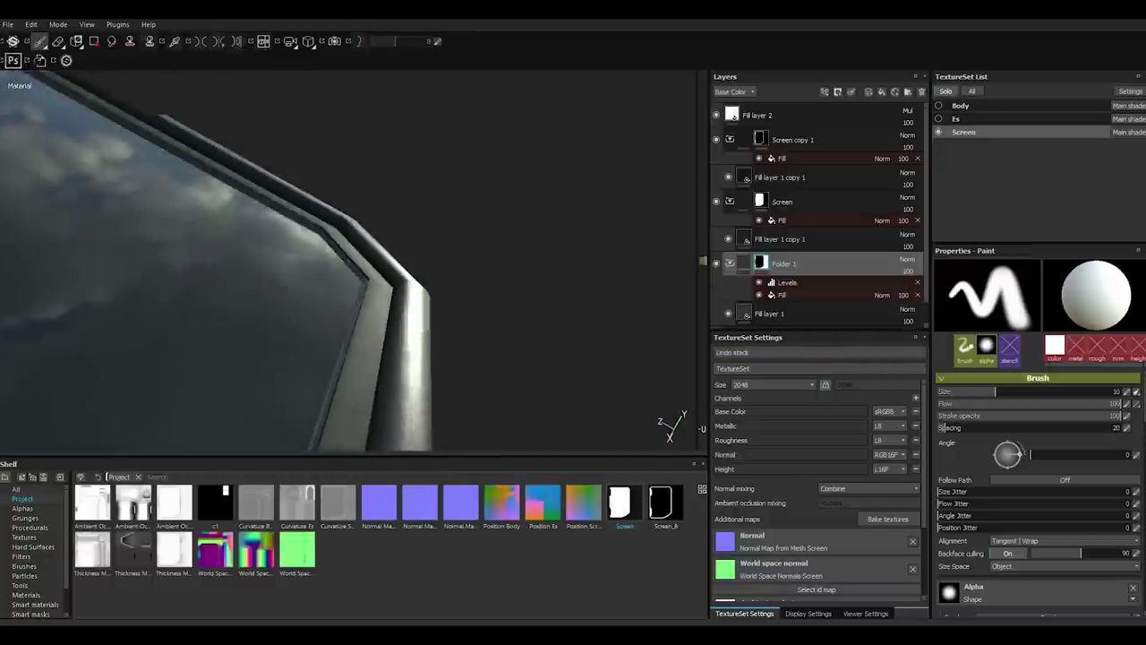
drag(780, 239, 730, 202)
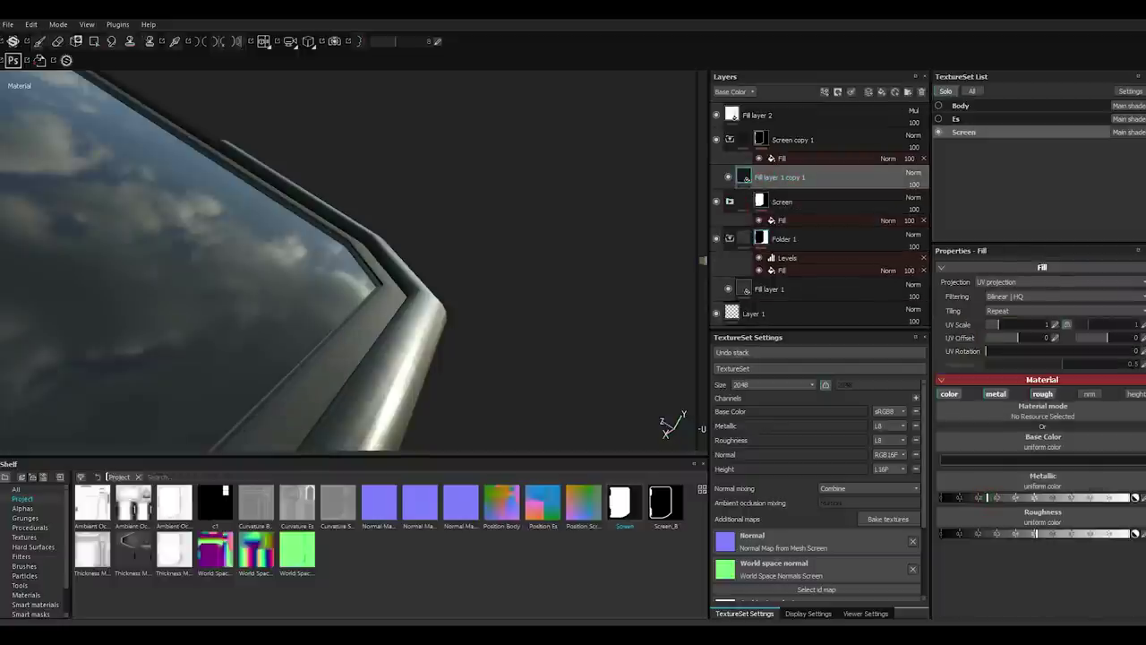
drag(1036, 533, 994, 533)
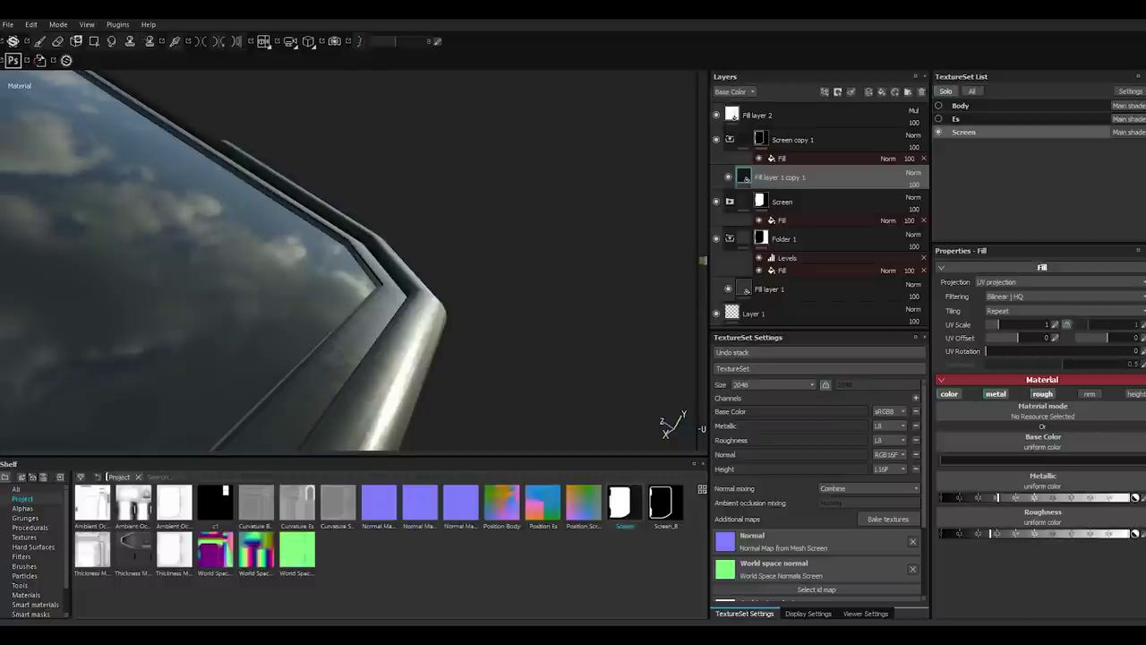
alt+drag(435, 389, 314, 340)
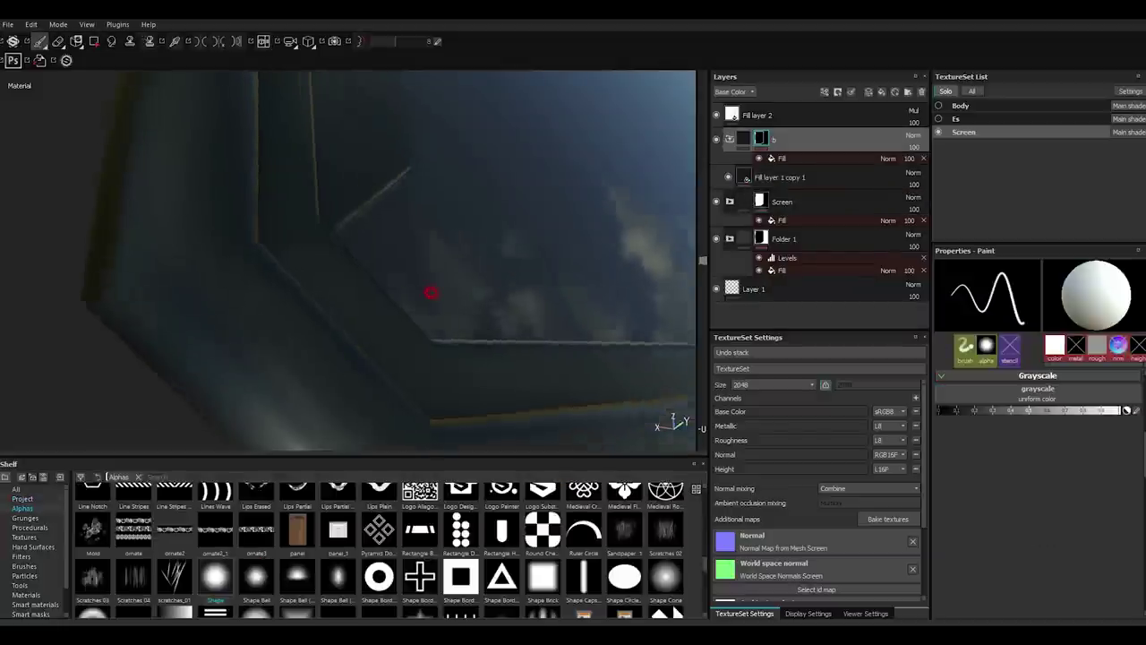
Add a new paint layer, Layer 2, above folder b.
alt+drag(432, 292, 502, 268)
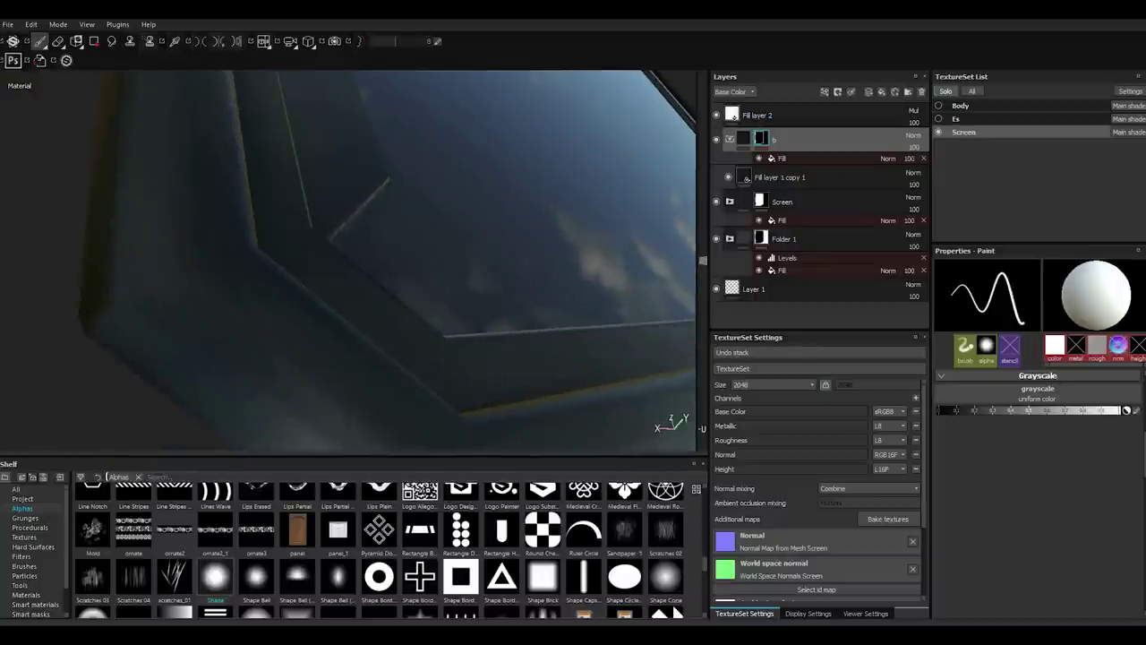
click(869, 91)
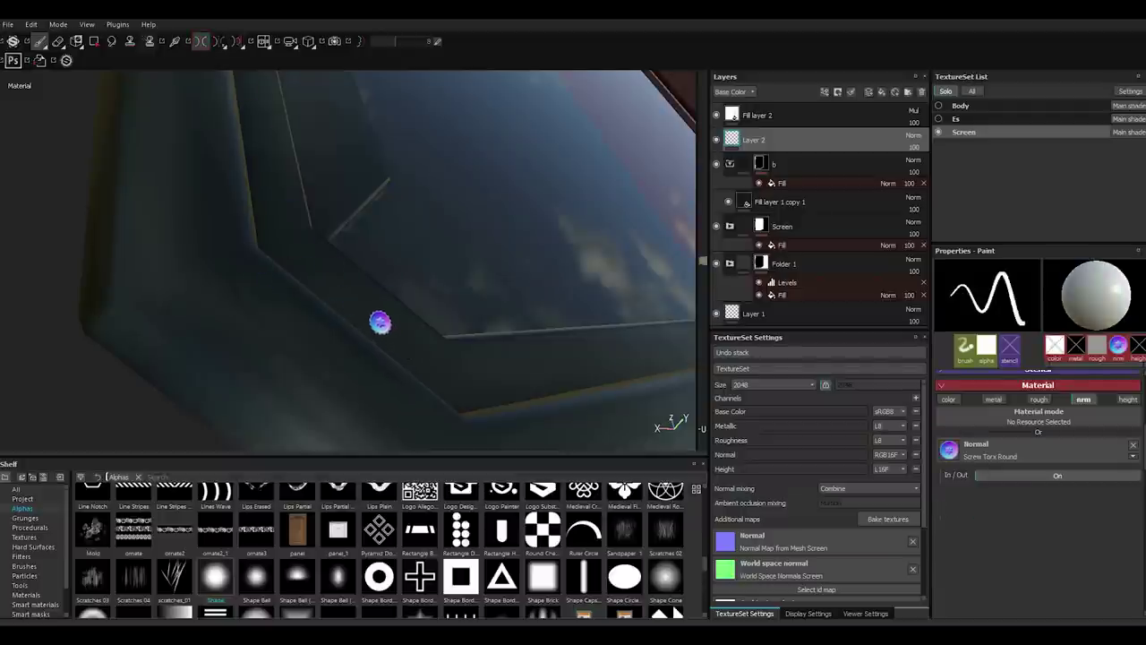
Invert the screw stamp's depth and stamp a Torx screw head onto the bezel.
scroll(380, 325, up, 2)
alt+drag(380, 325, 397, 350)
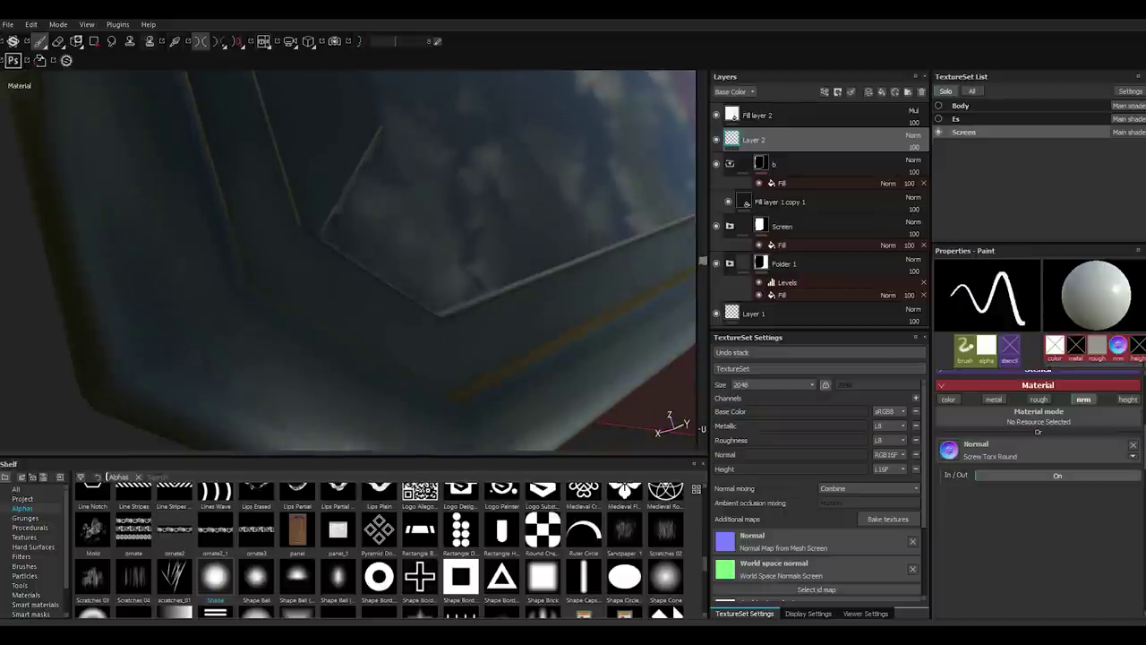
alt+drag(397, 332, 365, 307)
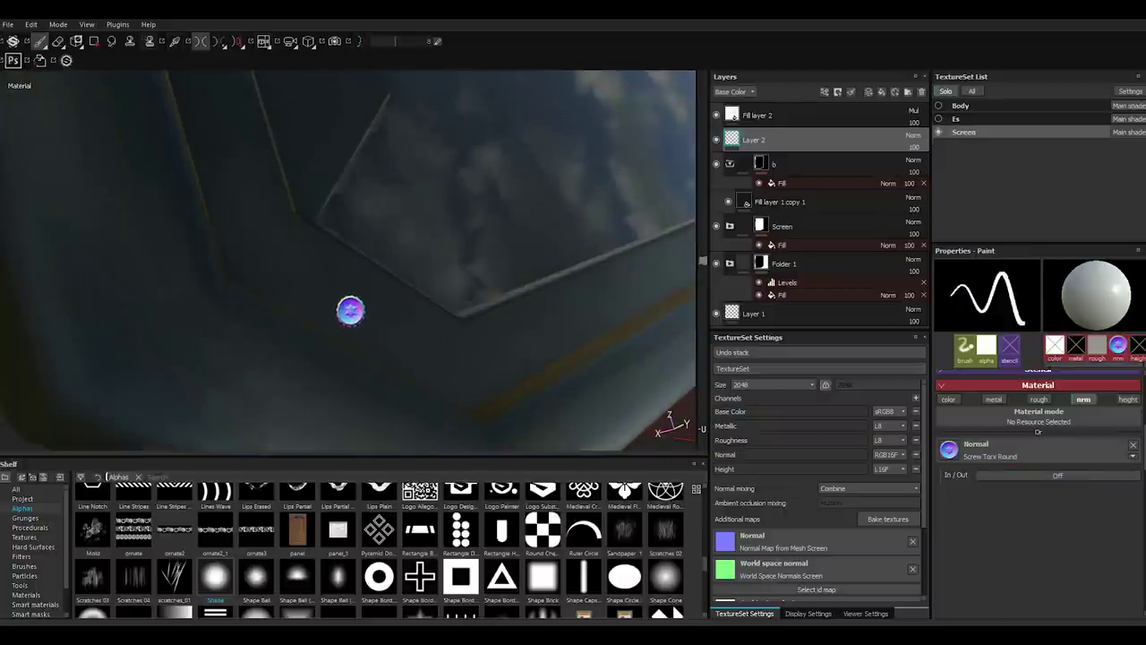
click(369, 303)
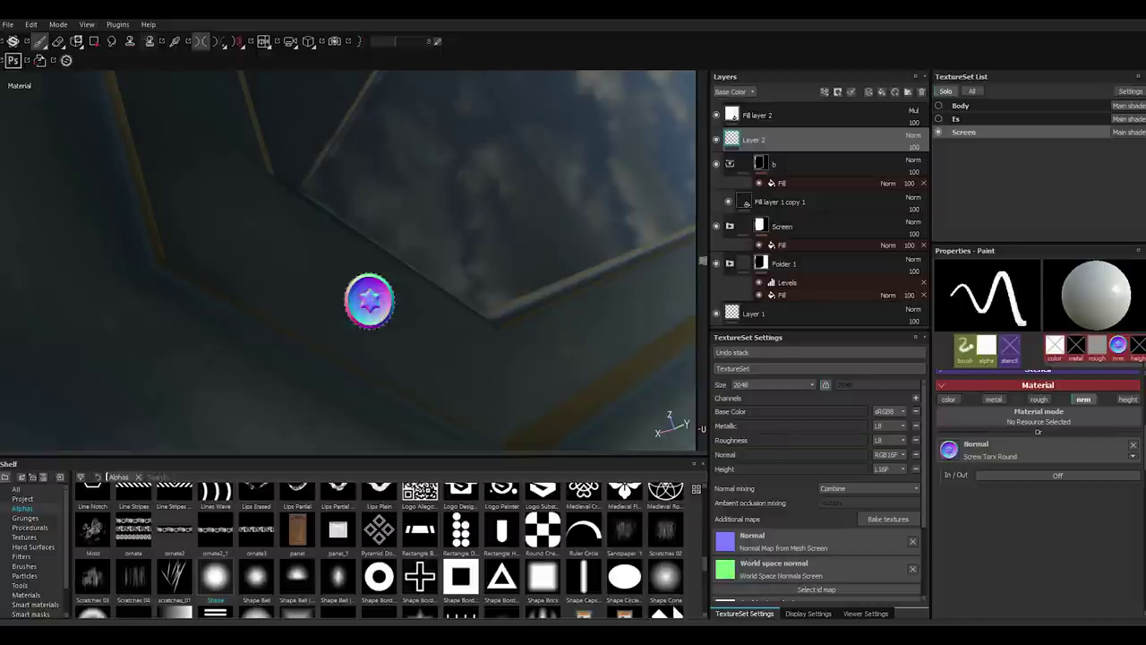
mouse_move(495, 361)
alt+mouse_down()
mouse_move(466, 385)
mouse_move(378, 277)
alt+mouse_up()
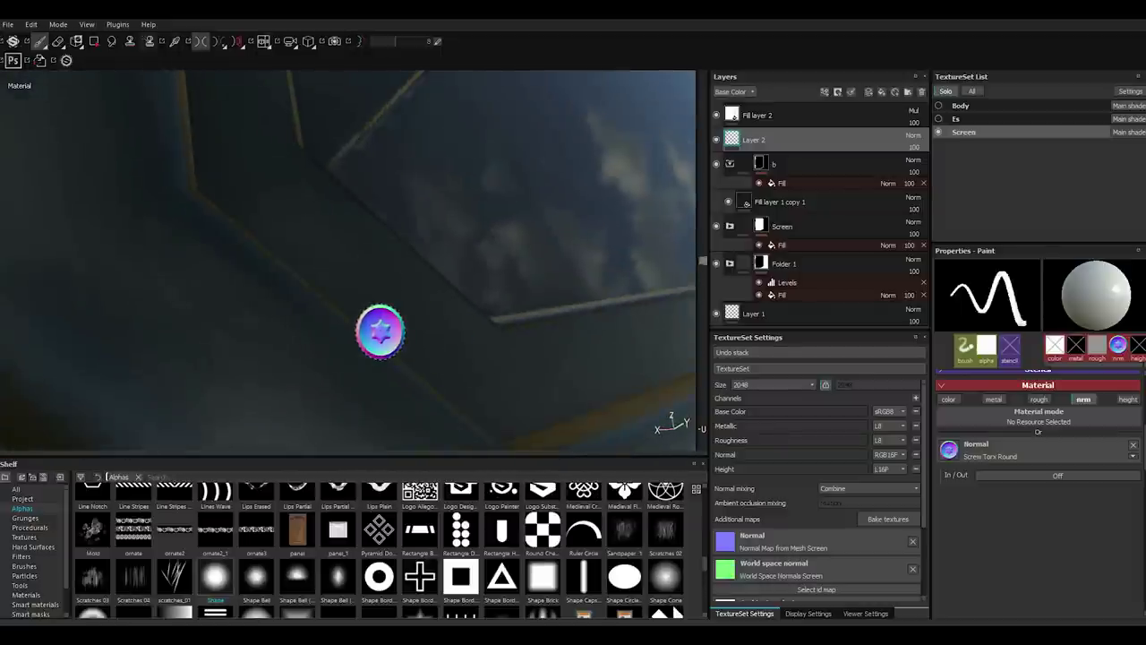
Restore the original depth direction, stamp another screw head, and inspect the panel corners.
alt+drag(379, 327, 381, 291)
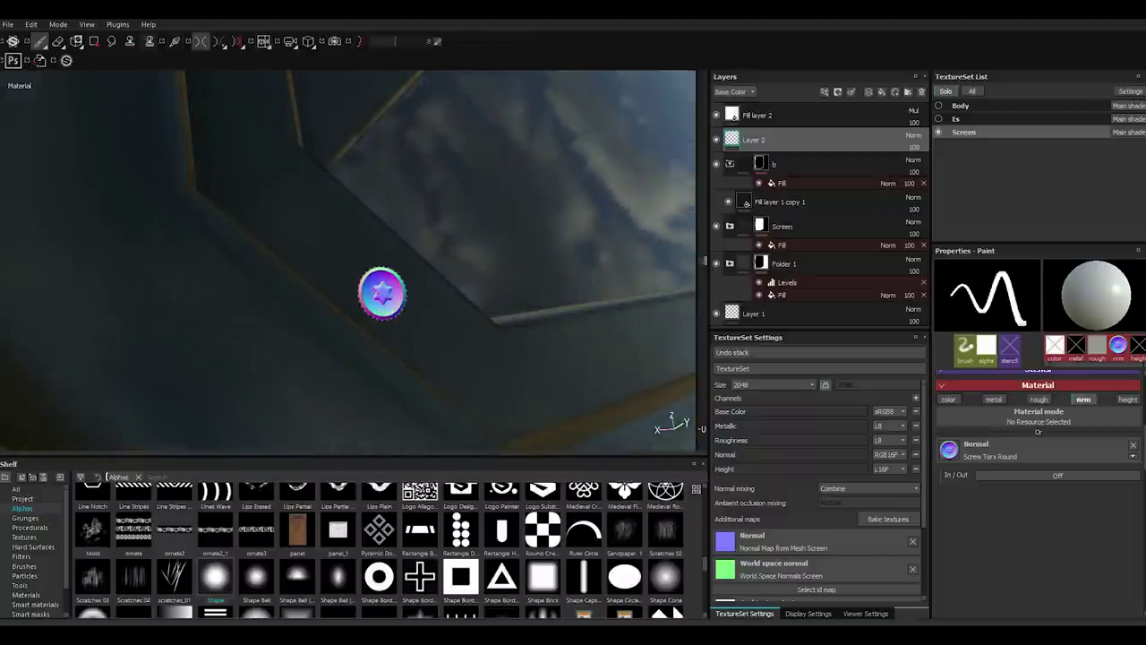
click(1057, 474)
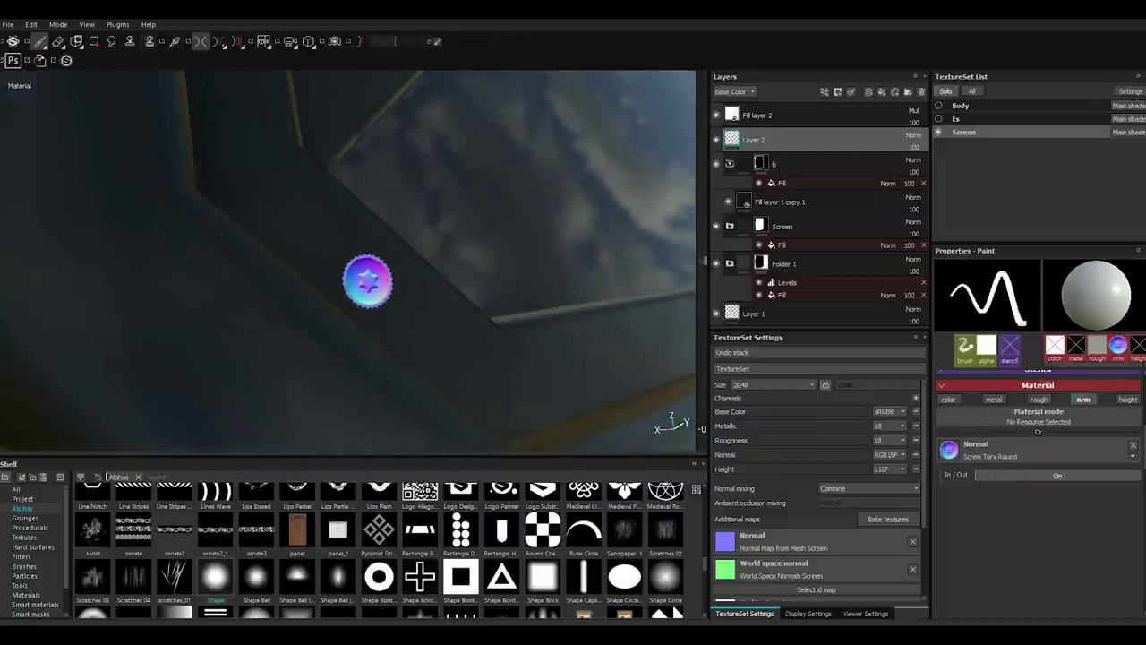
click(371, 269)
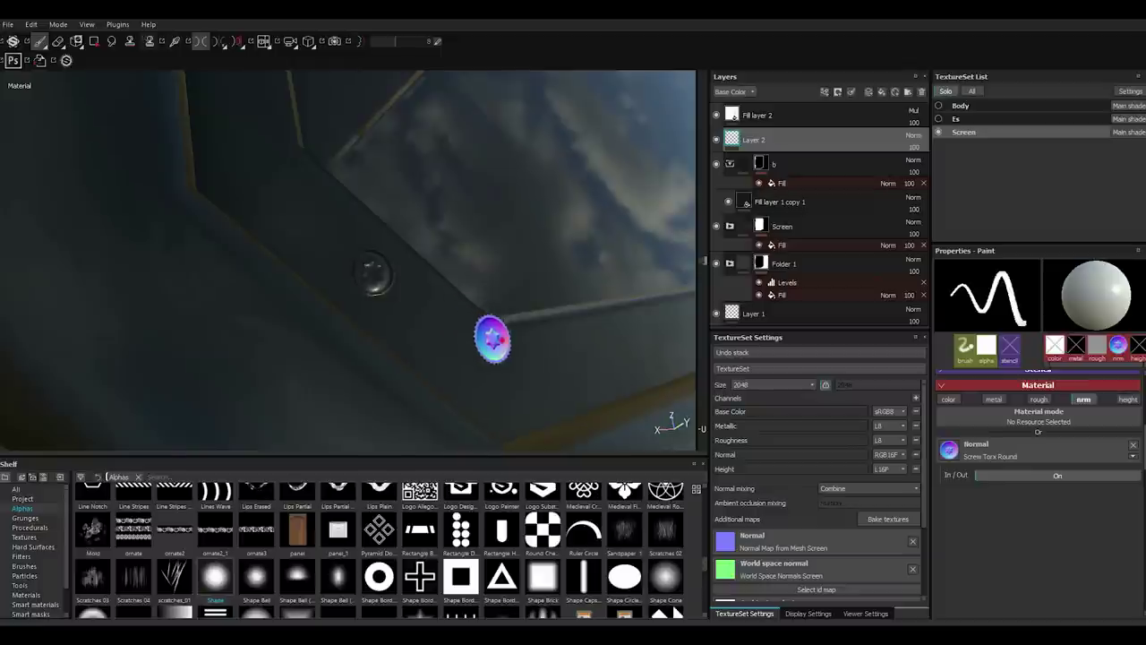
mouse_move(491, 333)
alt+mouse_down()
mouse_move(538, 349)
mouse_move(379, 313)
mouse_move(353, 404)
mouse_move(367, 340)
mouse_move(656, 358)
alt+mouse_up()
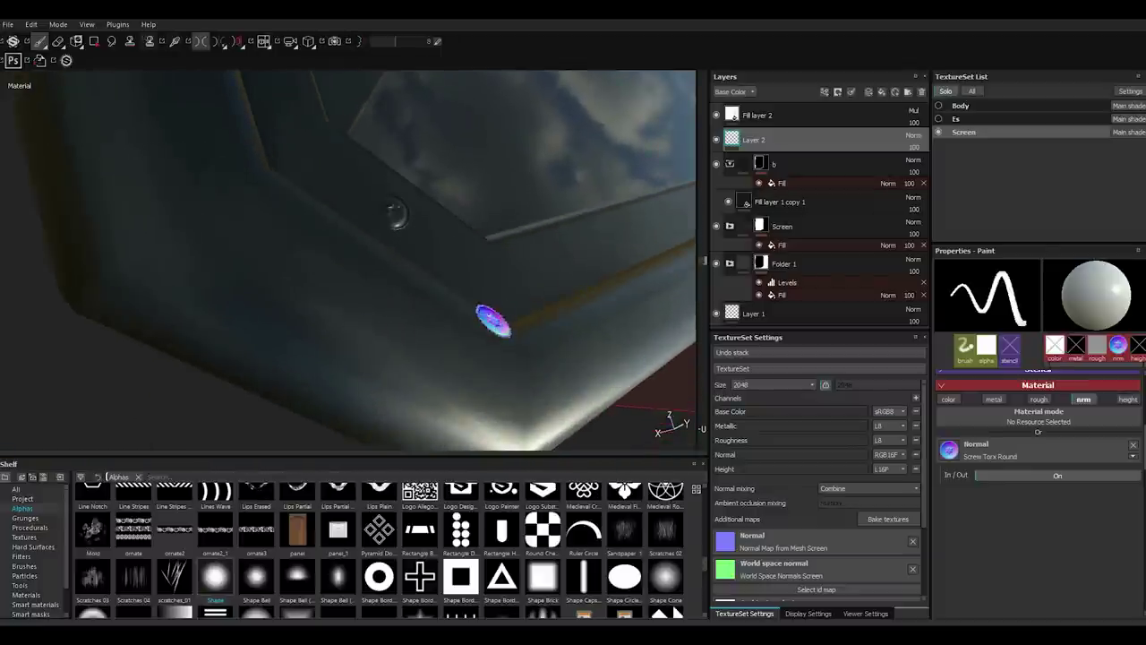
alt+drag(487, 317, 410, 332)
mouse_move(435, 210)
alt+mouse_down()
mouse_move(436, 366)
mouse_move(442, 297)
mouse_move(520, 233)
mouse_move(616, 345)
mouse_move(502, 259)
mouse_move(430, 374)
mouse_move(290, 343)
alt+mouse_up()
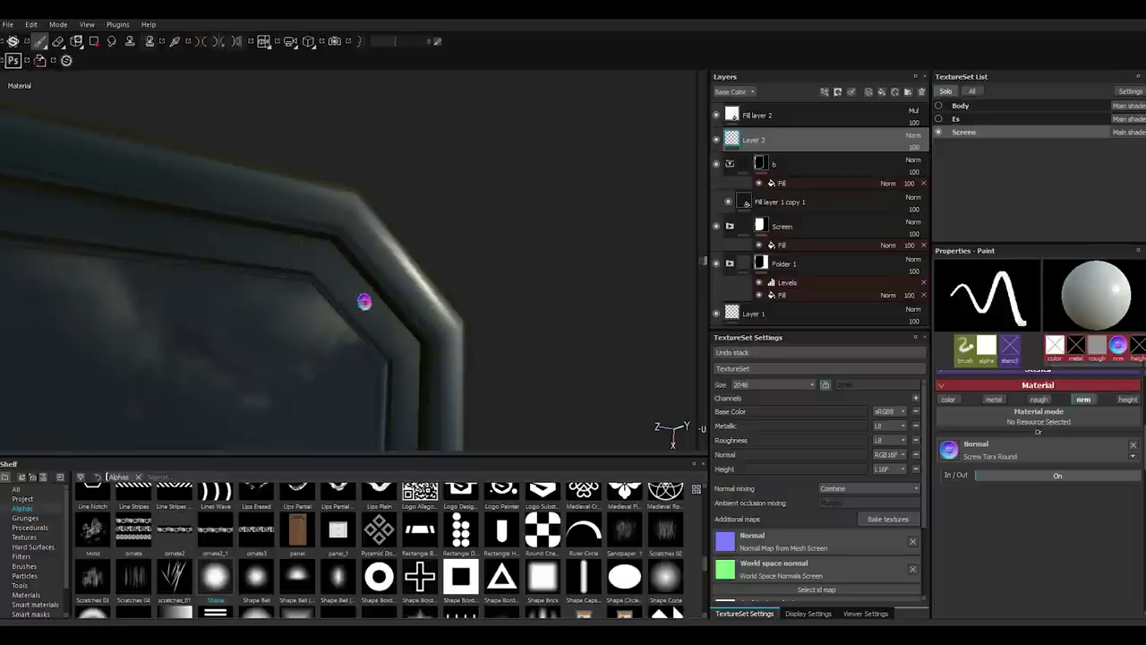
mouse_move(364, 301)
alt+mouse_down()
mouse_move(407, 261)
mouse_move(496, 353)
mouse_move(397, 325)
mouse_move(345, 376)
mouse_move(371, 299)
mouse_move(364, 361)
mouse_move(341, 365)
mouse_move(336, 347)
mouse_move(409, 225)
alt+mouse_up()
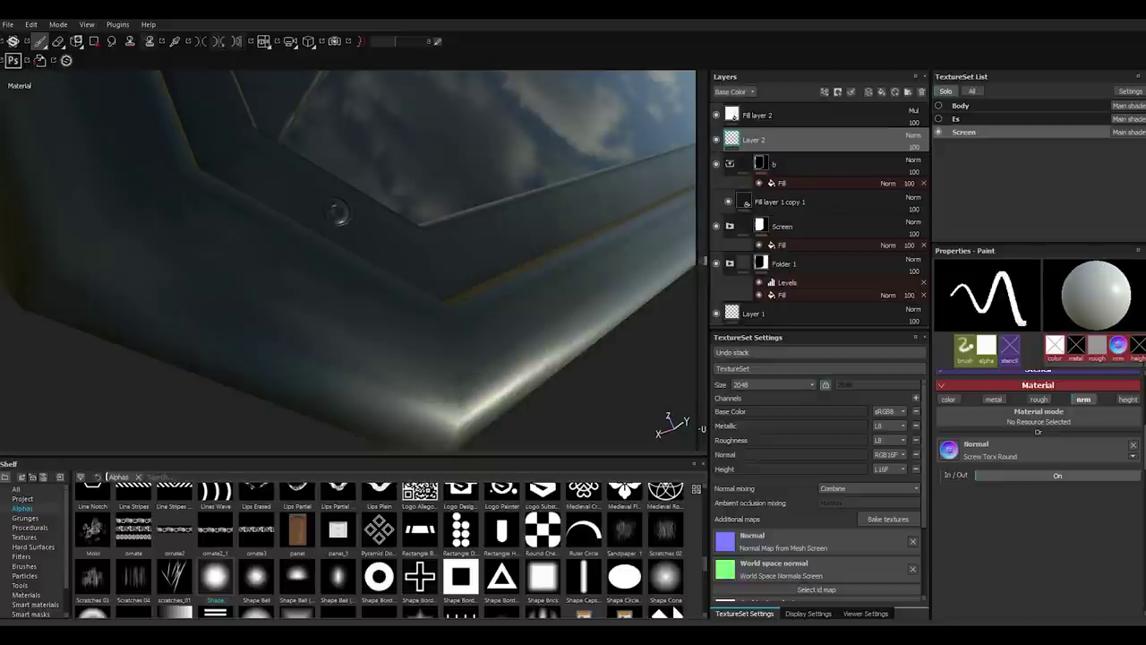
key(f)
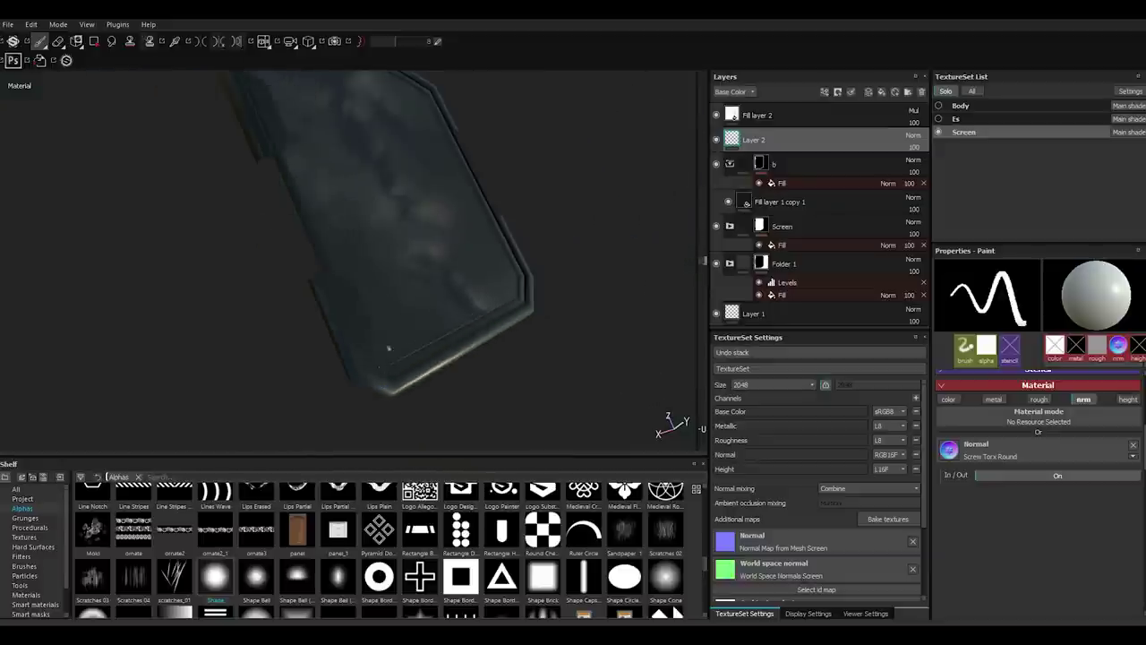
mouse_move(295, 258)
alt+mouse_down()
mouse_move(292, 275)
mouse_move(447, 409)
alt+mouse_up()
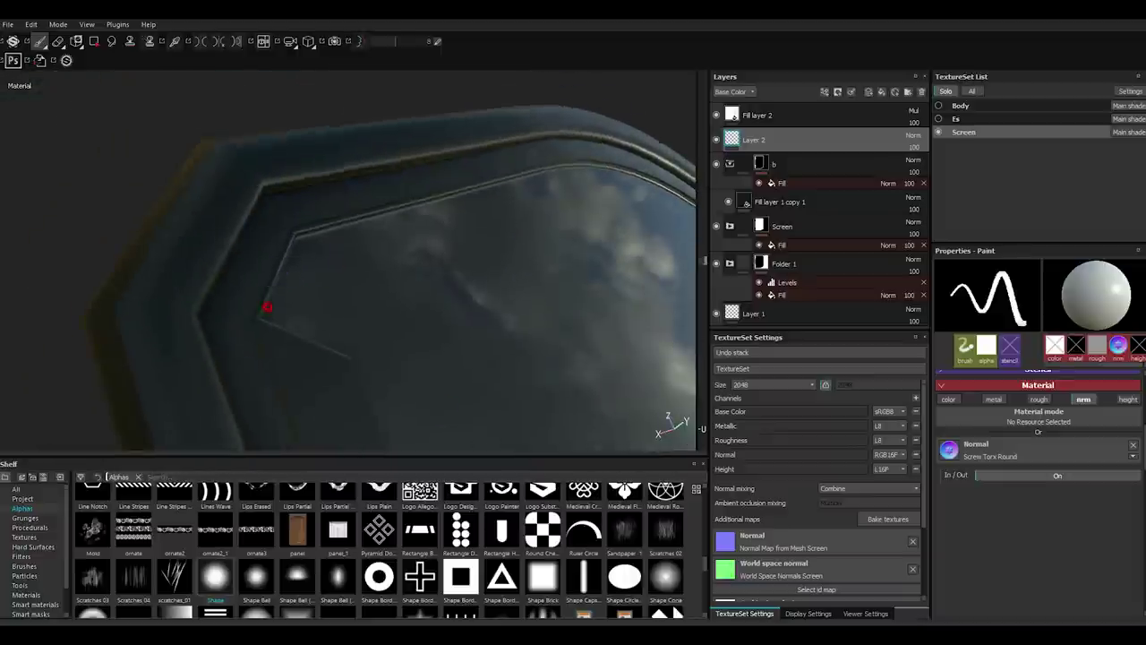
alt+drag(269, 307, 233, 332)
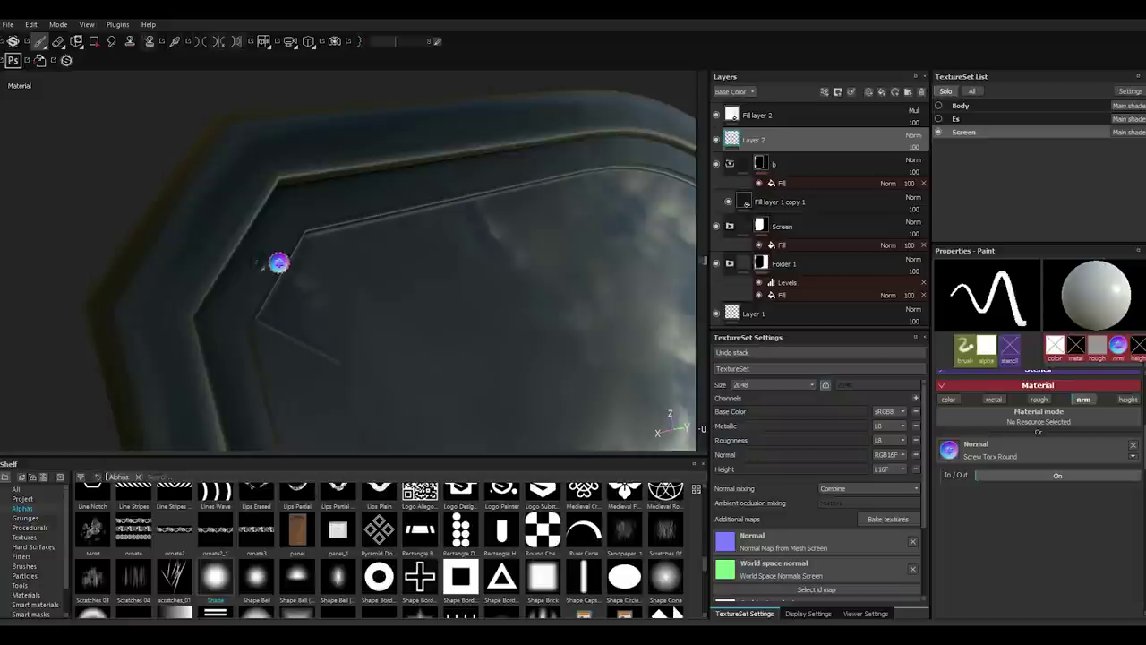
Raise the environment exposure to 1.72 in the Viewer Settings.
click(870, 614)
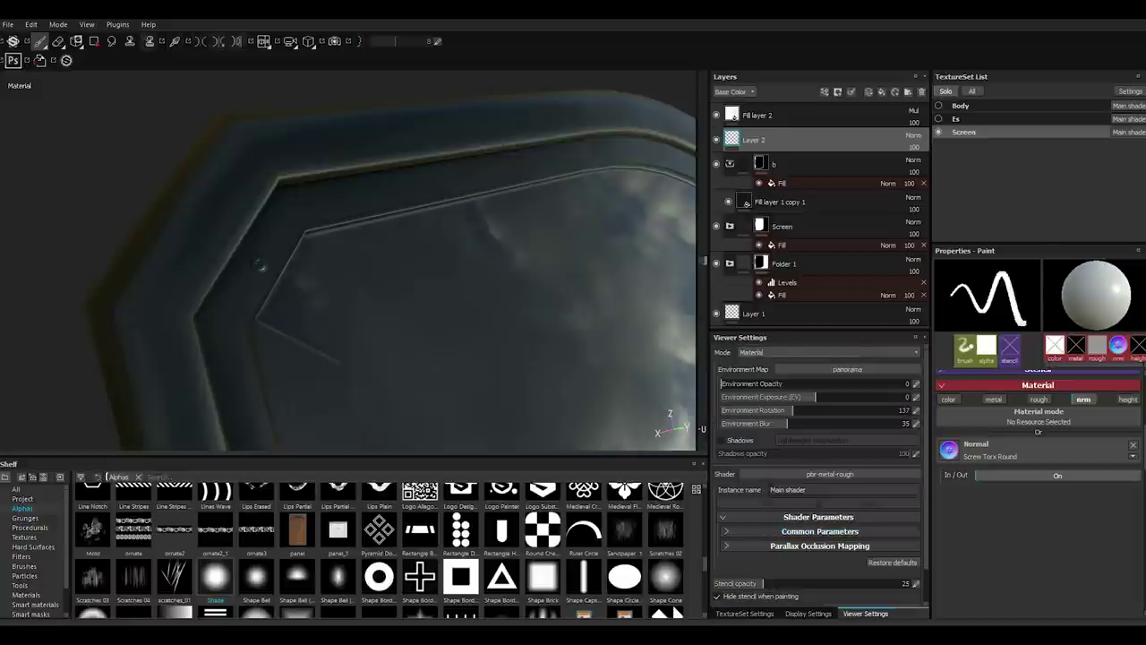
click(822, 396)
drag(824, 396, 831, 396)
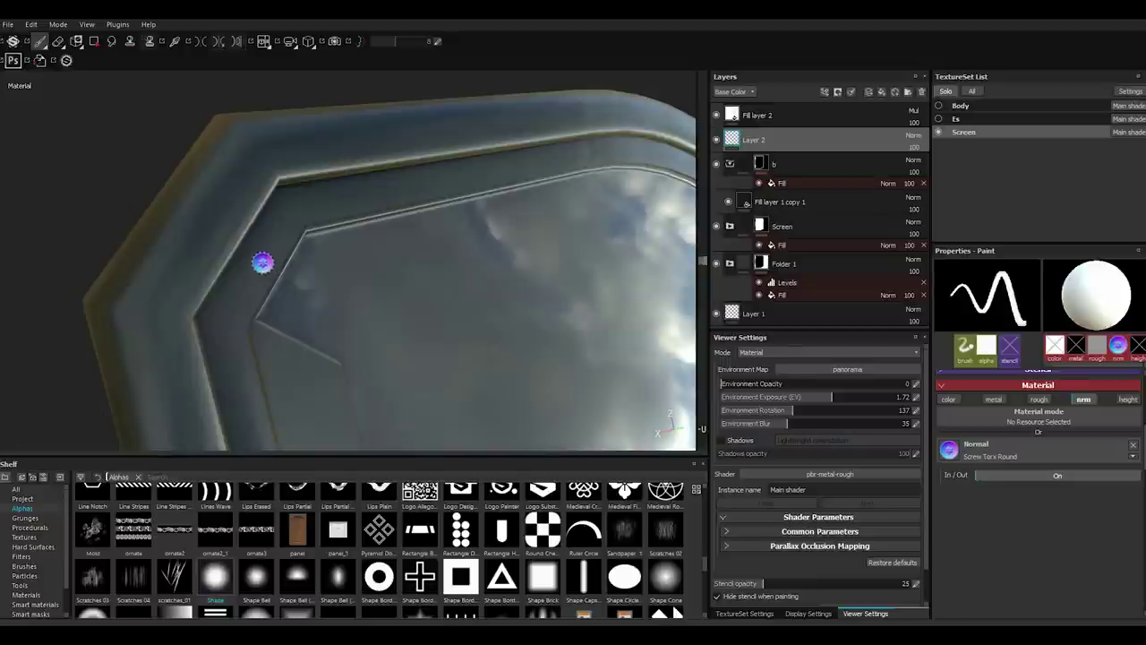
Stamp another screw on the panel edge and view the frame edge upright.
click(258, 259)
alt+drag(259, 270, 307, 333)
alt+drag(376, 349, 465, 269)
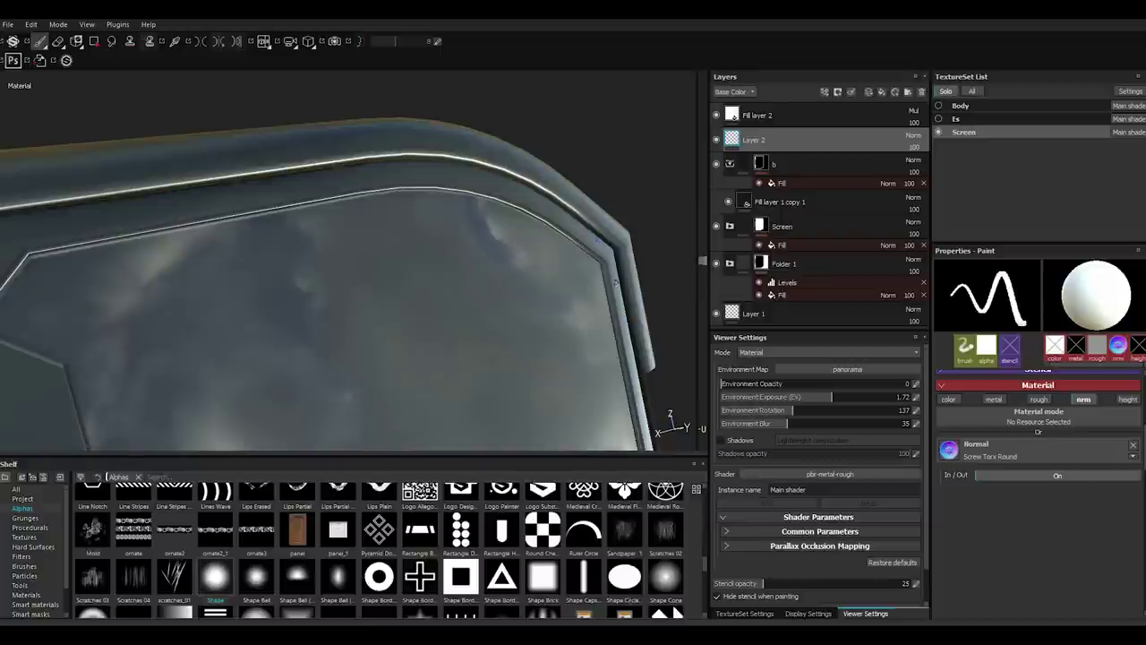
alt+drag(647, 320, 621, 307)
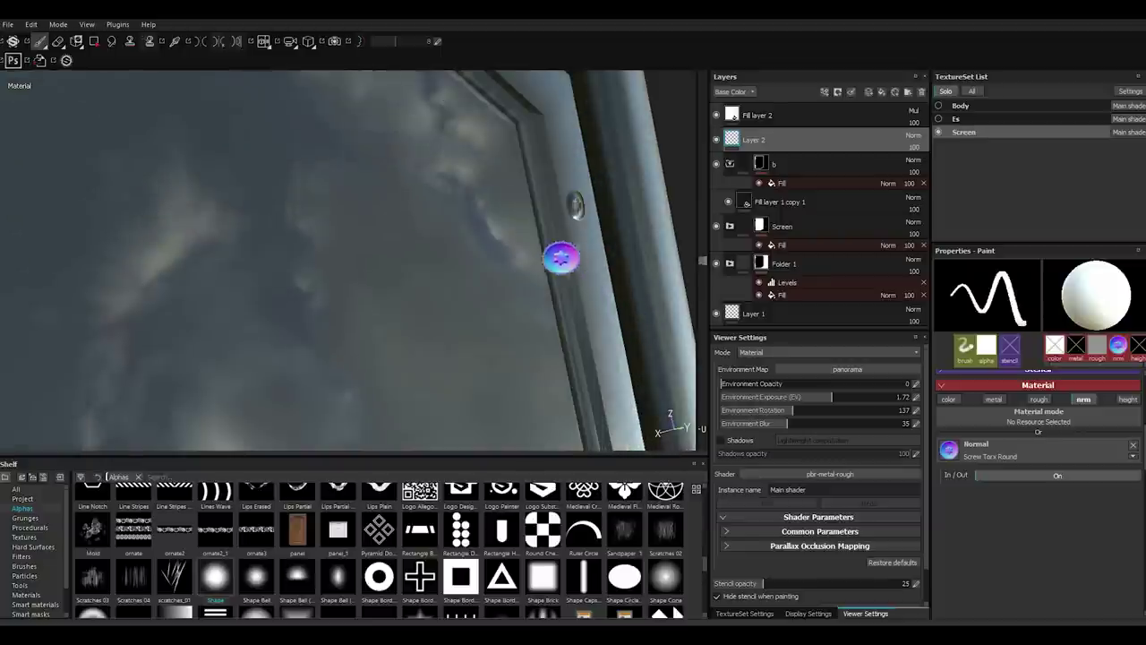
mouse_move(558, 256)
alt+mouse_down()
mouse_move(550, 263)
mouse_move(580, 240)
mouse_move(573, 225)
alt+mouse_up()
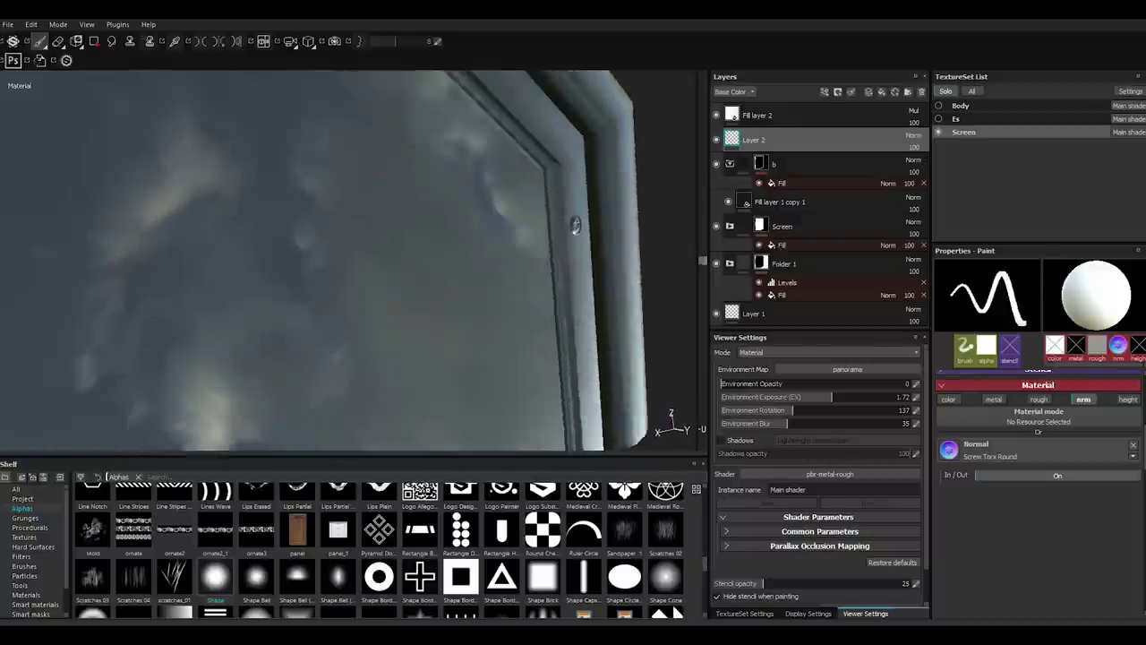
mouse_move(545, 282)
alt+mouse_down()
mouse_move(549, 208)
mouse_move(367, 264)
mouse_move(414, 248)
mouse_move(435, 261)
mouse_move(421, 268)
mouse_move(385, 251)
mouse_move(397, 345)
mouse_move(421, 358)
mouse_move(318, 434)
alt+mouse_up()
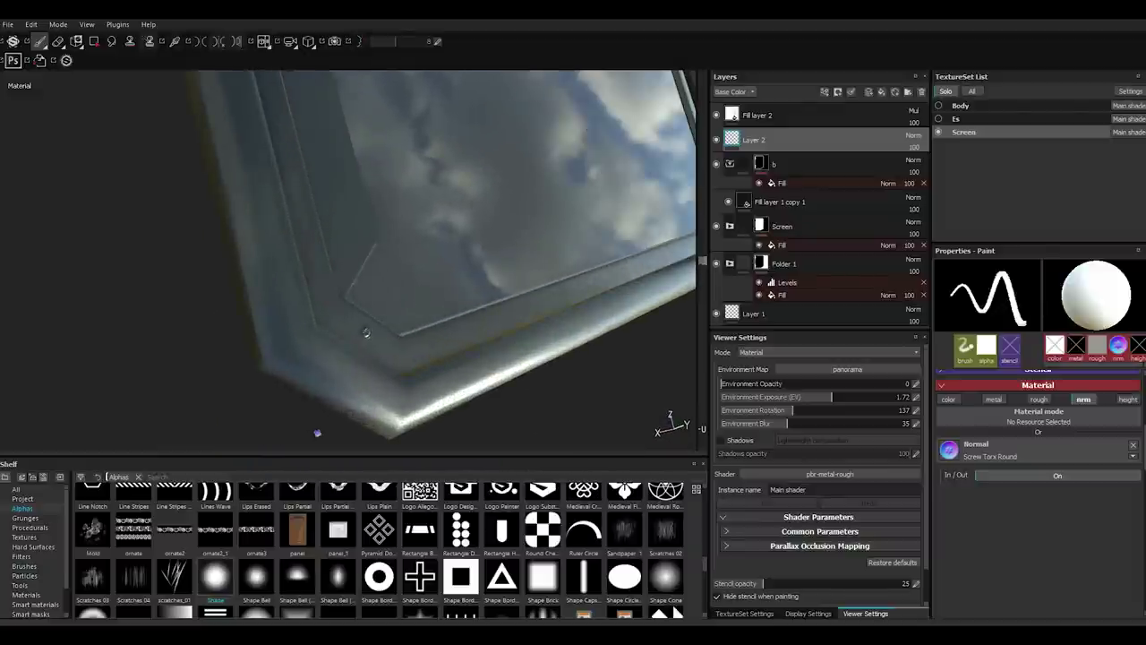
alt+drag(396, 391, 394, 385)
Show the Hard Surfaces stamps and enlarge the vent_23 stamp size.
click(33, 546)
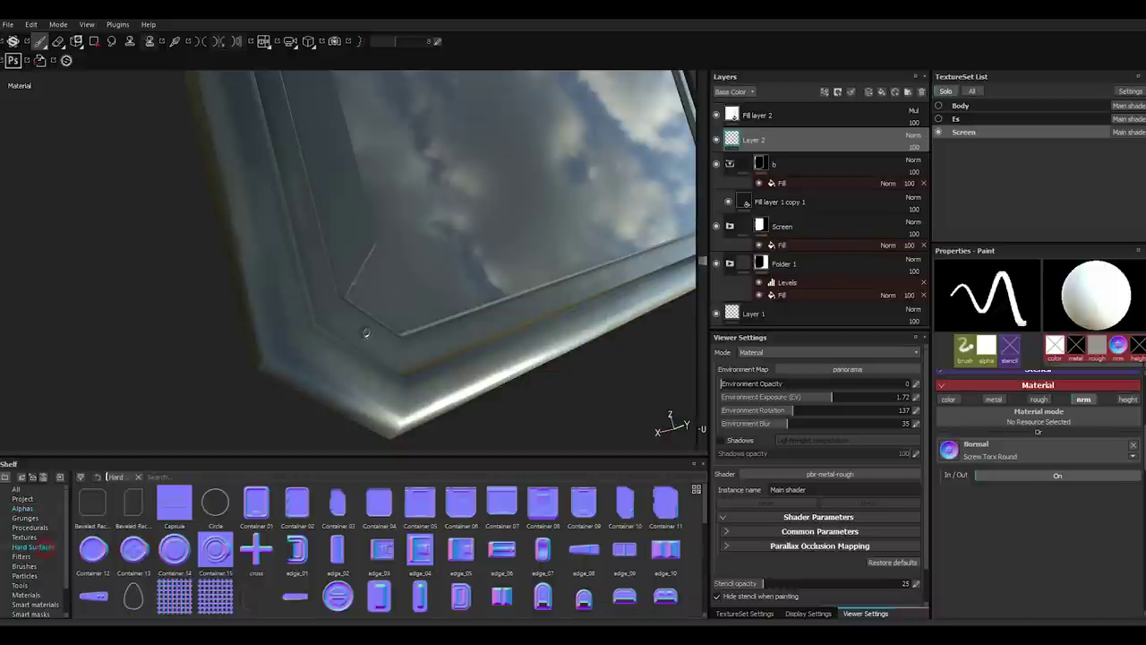
scroll(385, 547, down, 5)
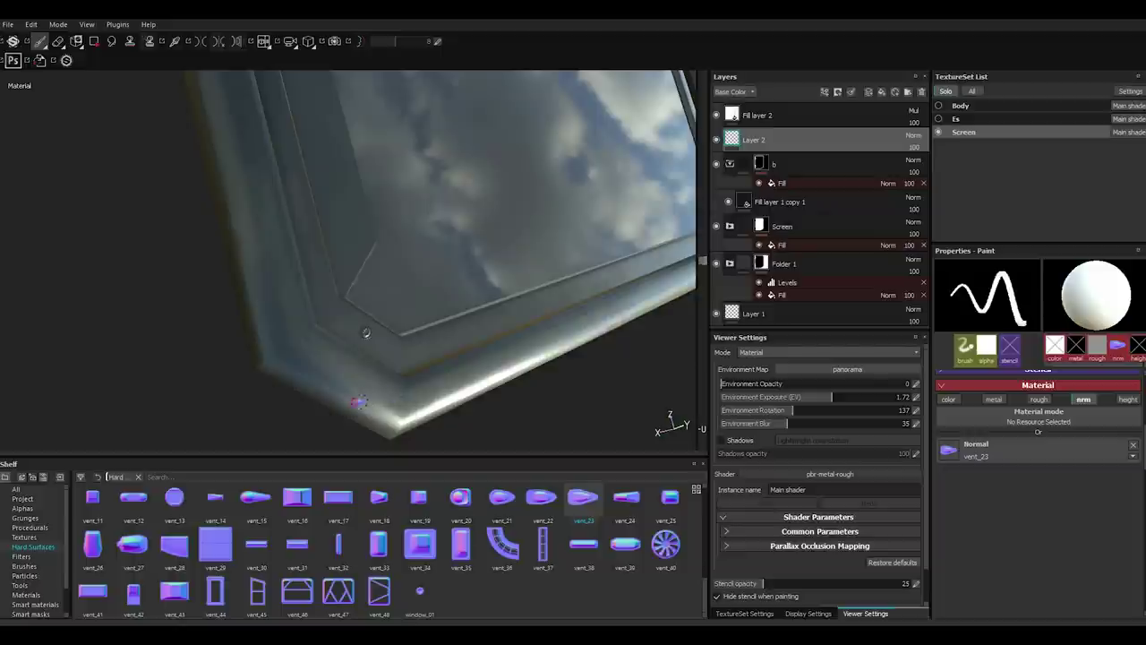
mouse_move(358, 401)
alt+mouse_down()
mouse_move(179, 329)
mouse_move(212, 364)
alt+mouse_up()
ctrl+right_drag(185, 328, 196, 333)
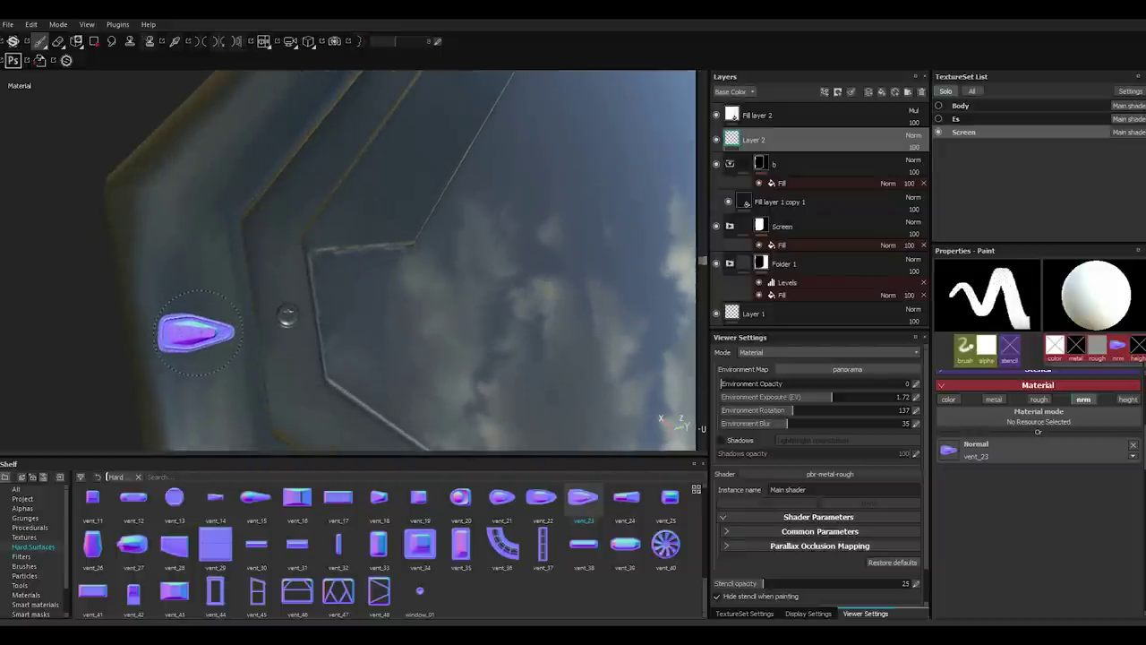
alt+drag(197, 333, 192, 333)
ctrl+right_drag(191, 332, 197, 332)
alt+drag(197, 333, 189, 336)
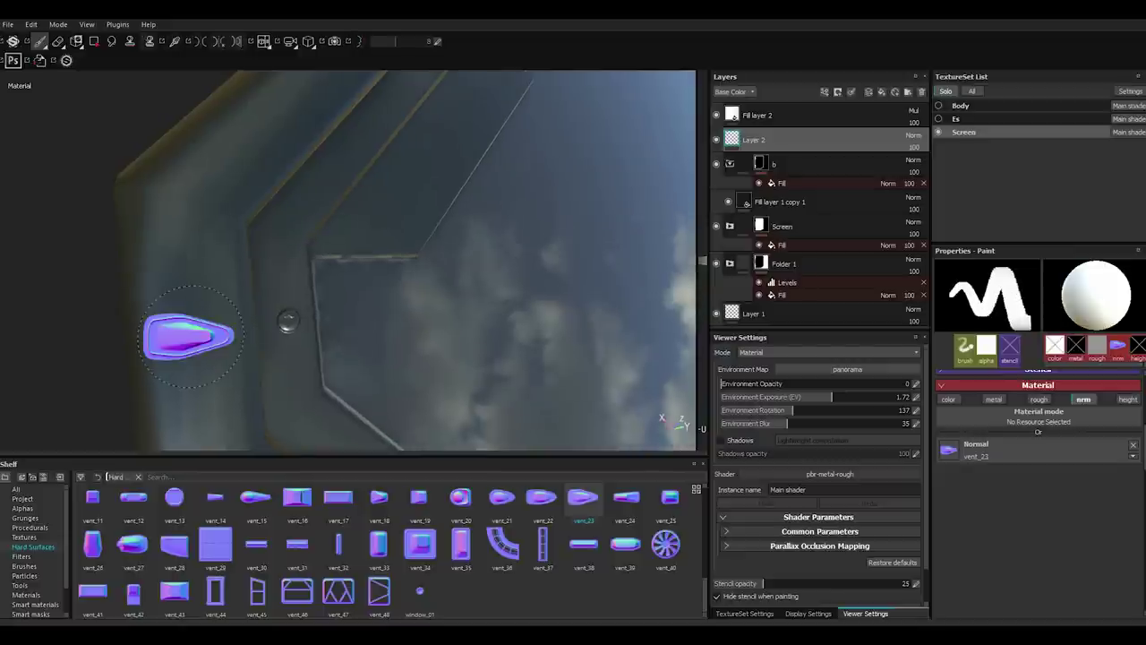
Stamp a trial vent_23 vent on the bezel, inspect it, then undo it.
click(196, 328)
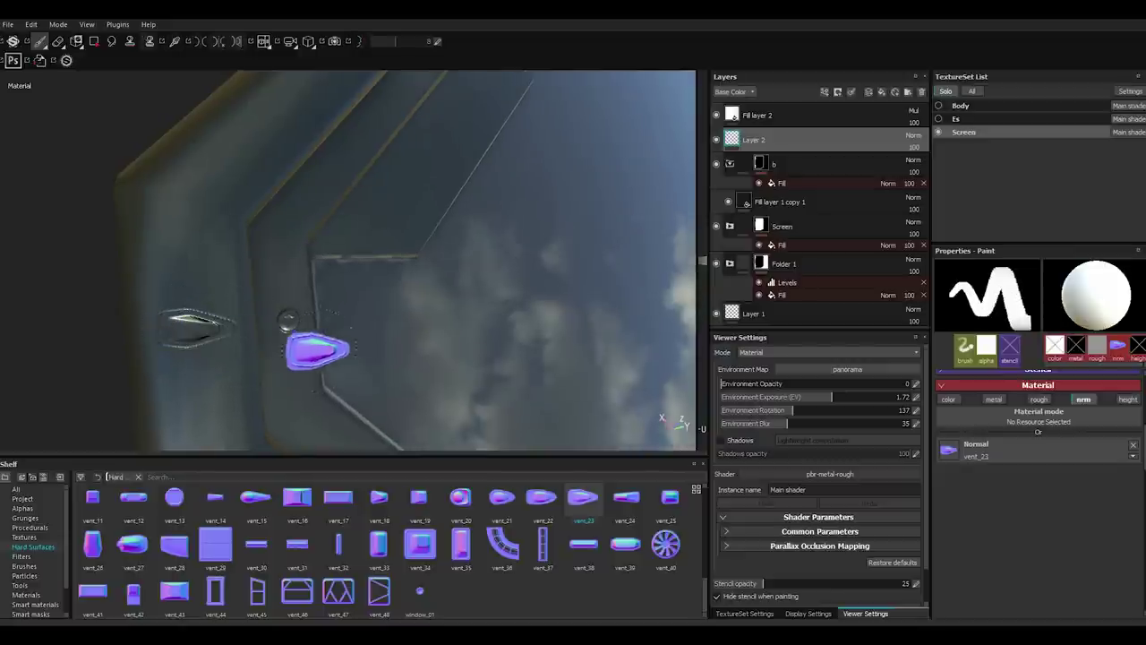
alt+drag(307, 346, 433, 311)
key(ctrl+z)
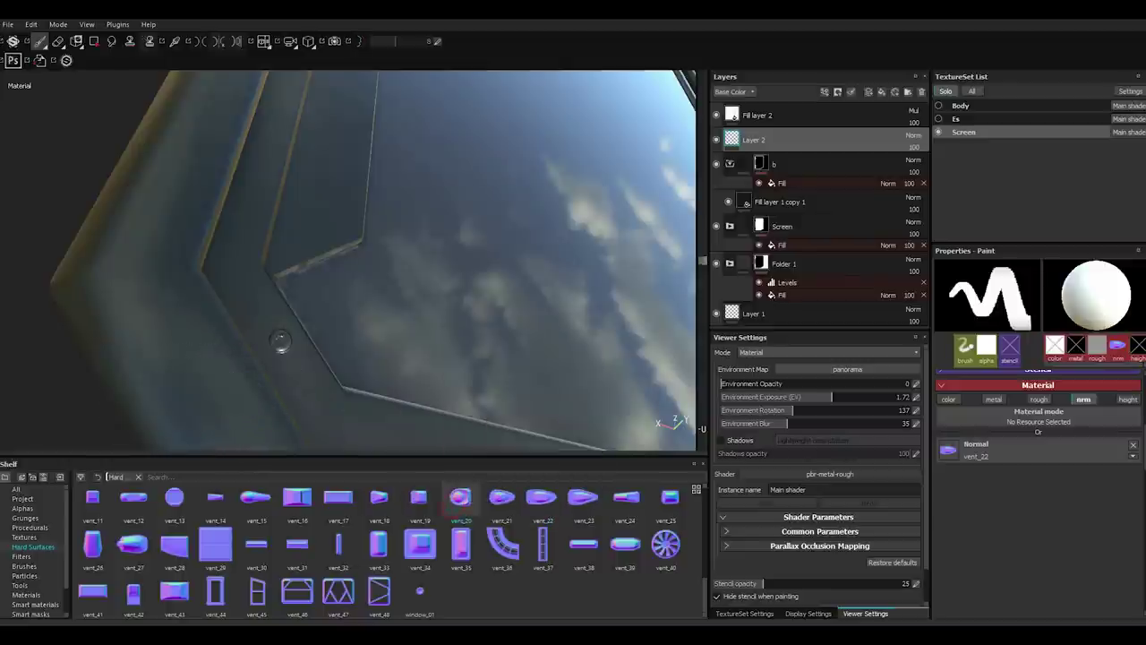
alt+drag(280, 341, 275, 349)
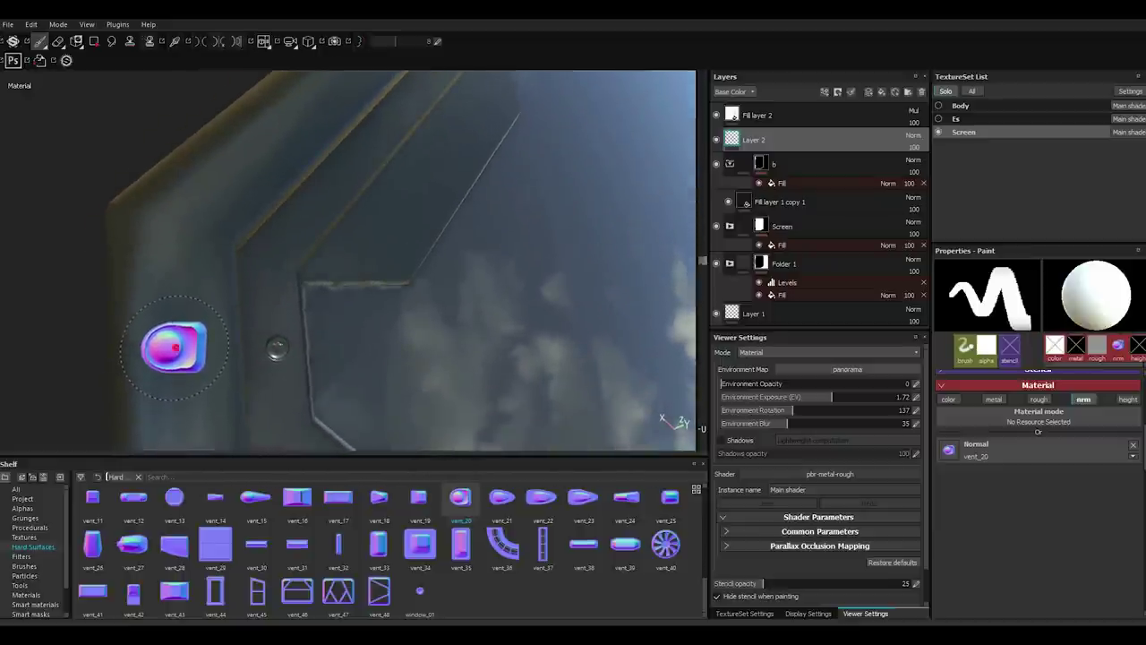
mouse_move(320, 358)
alt+mouse_down()
mouse_move(445, 385)
mouse_move(421, 358)
alt+mouse_up()
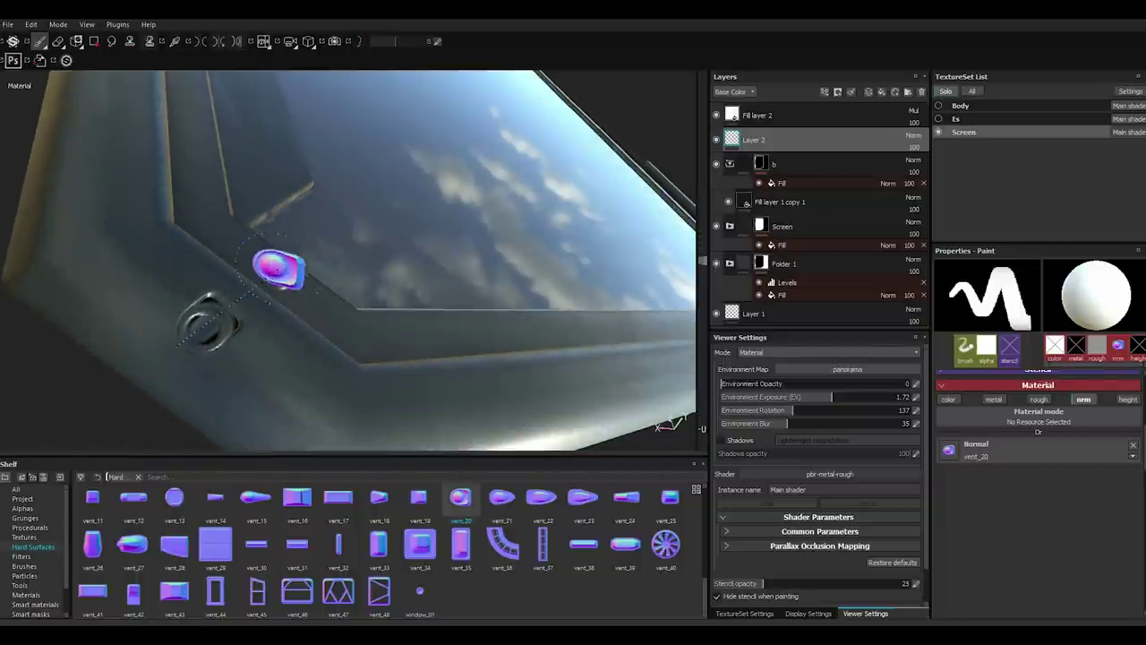
Rotate the environment lighting to 85 to change the bezel reflections.
mouse_move(274, 264)
shift+right_down()
mouse_move(293, 303)
mouse_move(277, 307)
shift+right_up()
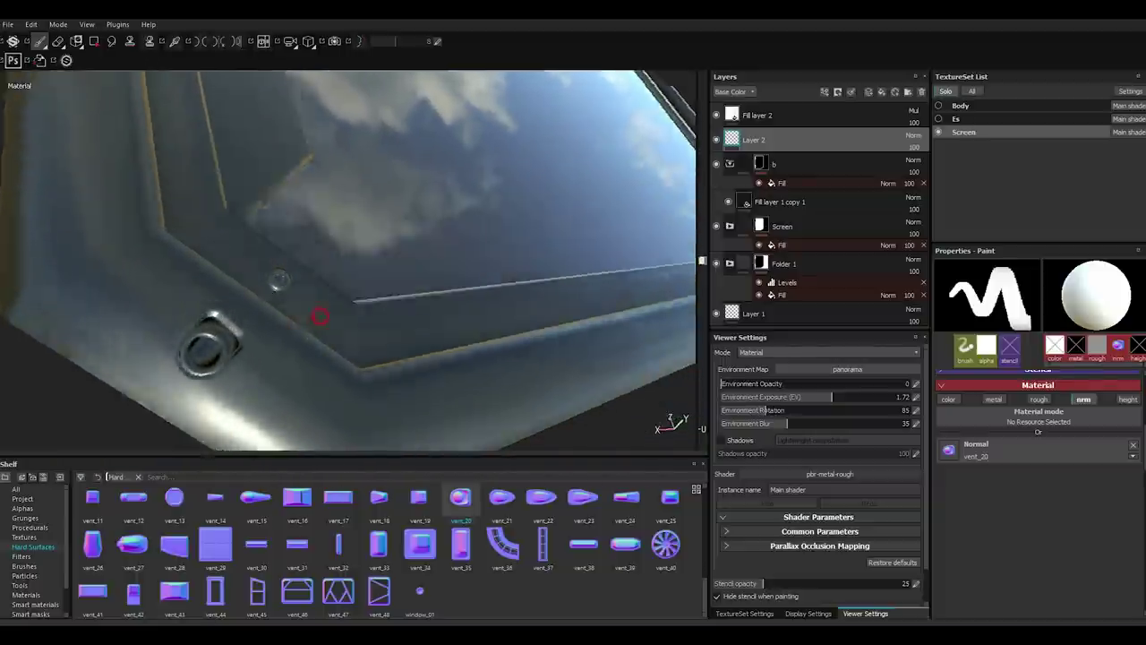
alt+drag(277, 307, 317, 315)
alt+drag(276, 281, 283, 275)
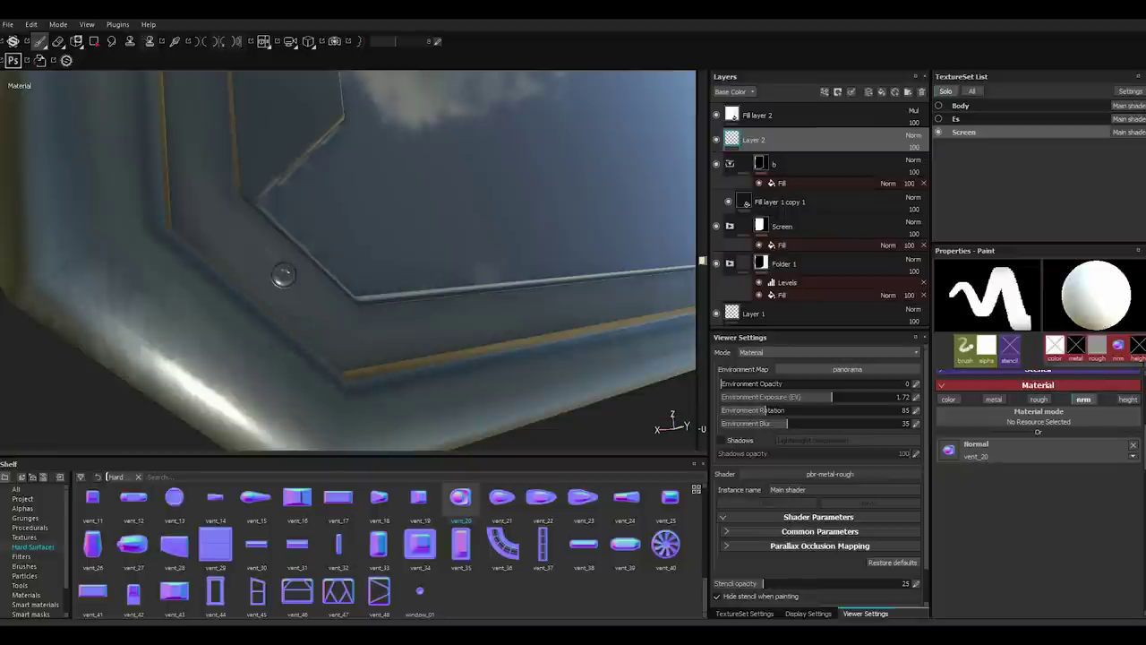
Load vent_18 as the stamp, stamp it on the left bezel, and orbit around the frame.
drag(379, 497, 1039, 448)
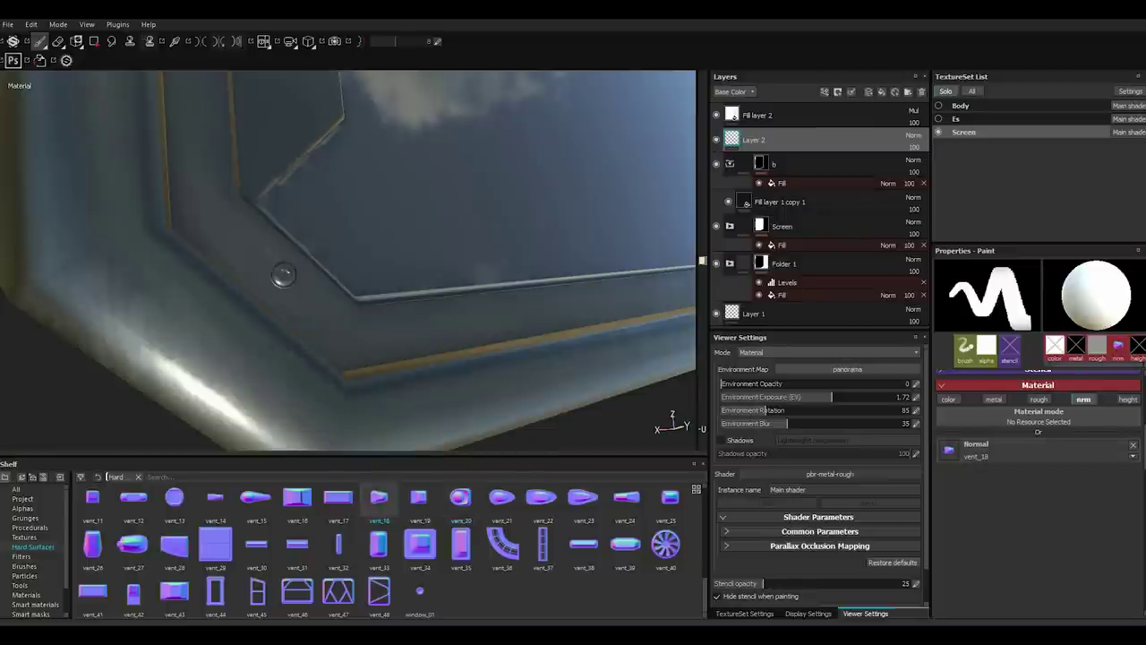
mouse_move(284, 275)
alt+mouse_down()
mouse_move(306, 220)
mouse_move(297, 240)
mouse_move(269, 245)
mouse_move(302, 307)
mouse_move(306, 296)
alt+mouse_up()
alt+drag(220, 285, 199, 306)
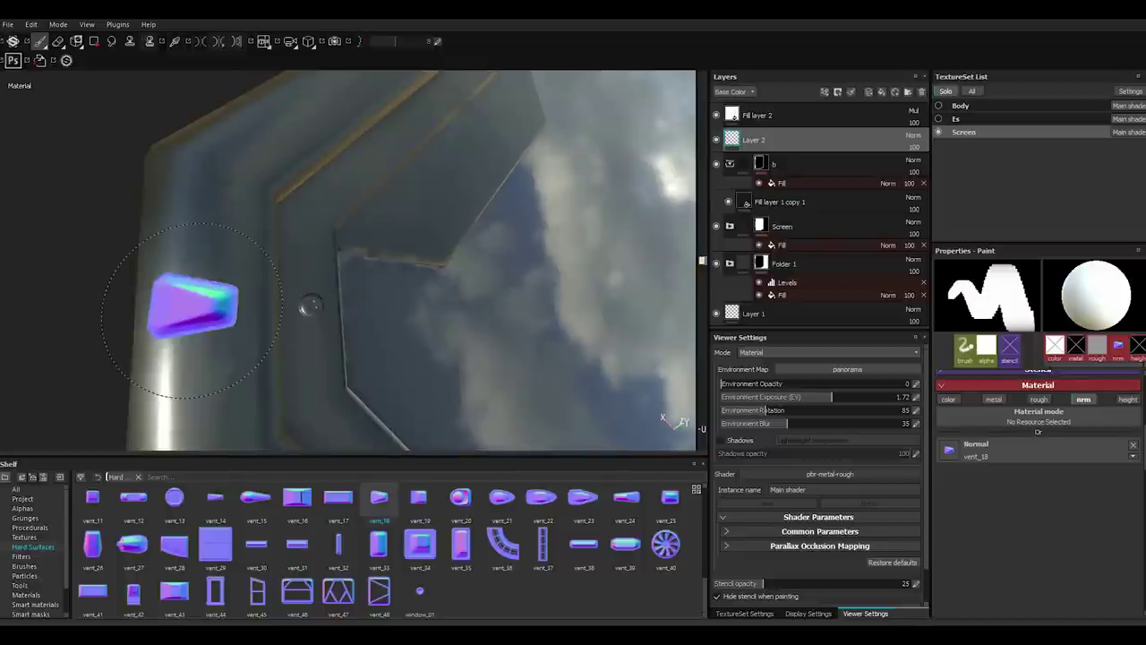
click(197, 307)
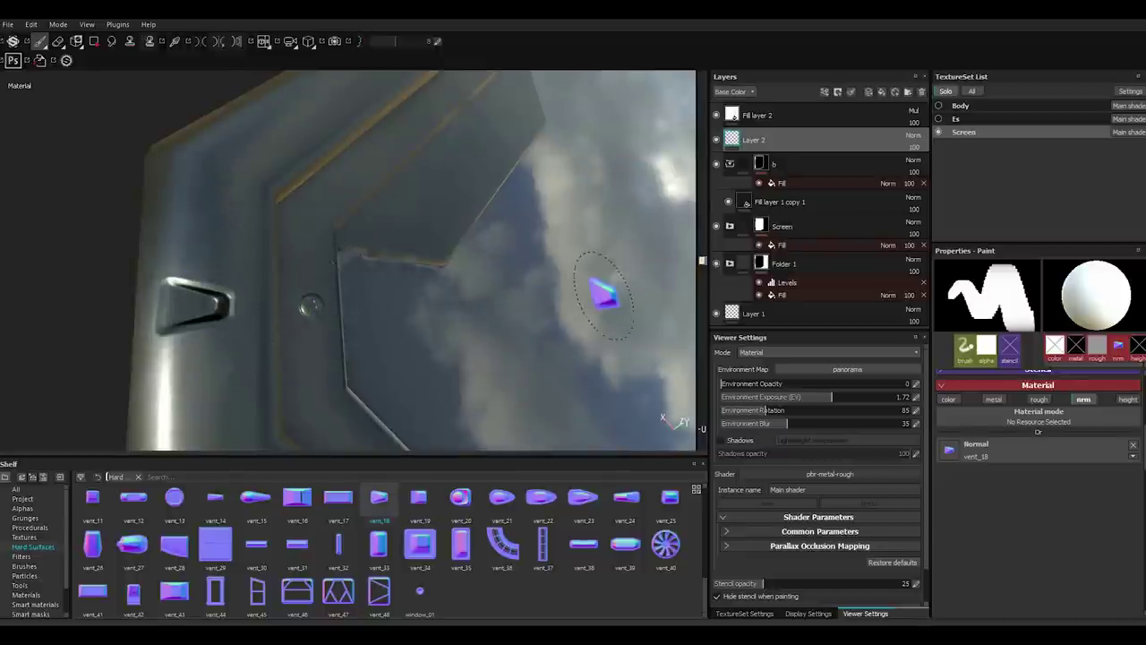
mouse_move(368, 336)
alt+mouse_down()
mouse_move(376, 332)
mouse_move(320, 282)
mouse_move(307, 340)
mouse_move(520, 331)
mouse_move(345, 314)
alt+mouse_up()
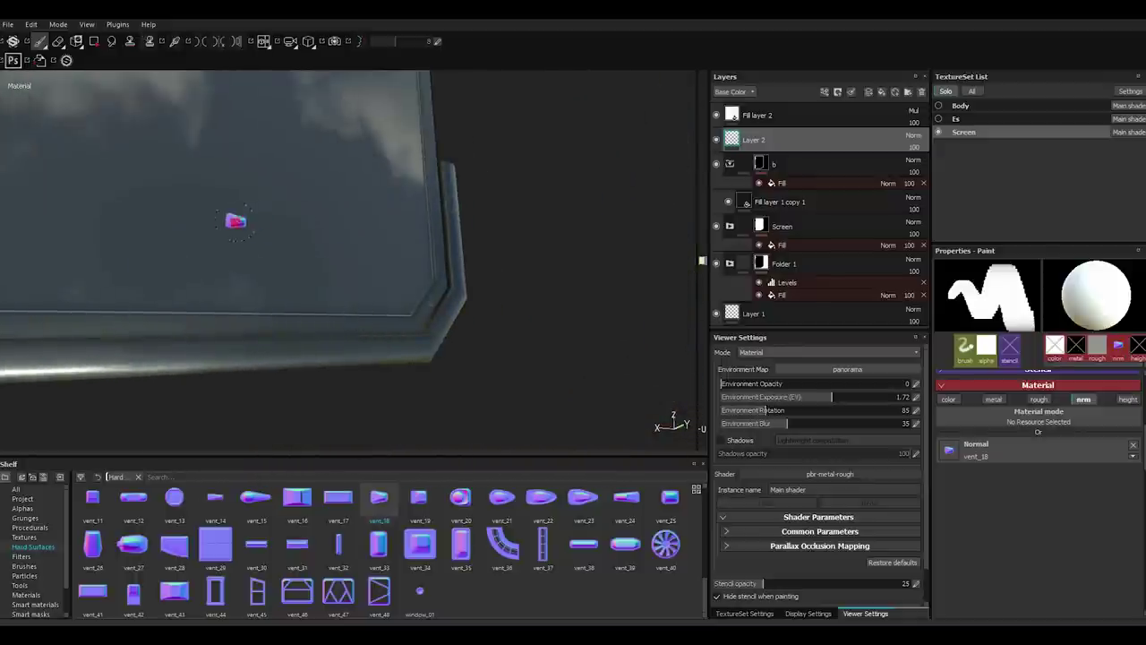
mouse_move(236, 221)
alt+mouse_down()
mouse_move(379, 187)
mouse_move(358, 190)
mouse_move(299, 295)
mouse_move(305, 332)
mouse_move(295, 256)
mouse_move(282, 274)
mouse_move(174, 205)
mouse_move(177, 231)
mouse_move(225, 277)
mouse_move(275, 249)
mouse_move(323, 251)
mouse_move(293, 231)
mouse_move(292, 252)
alt+mouse_up()
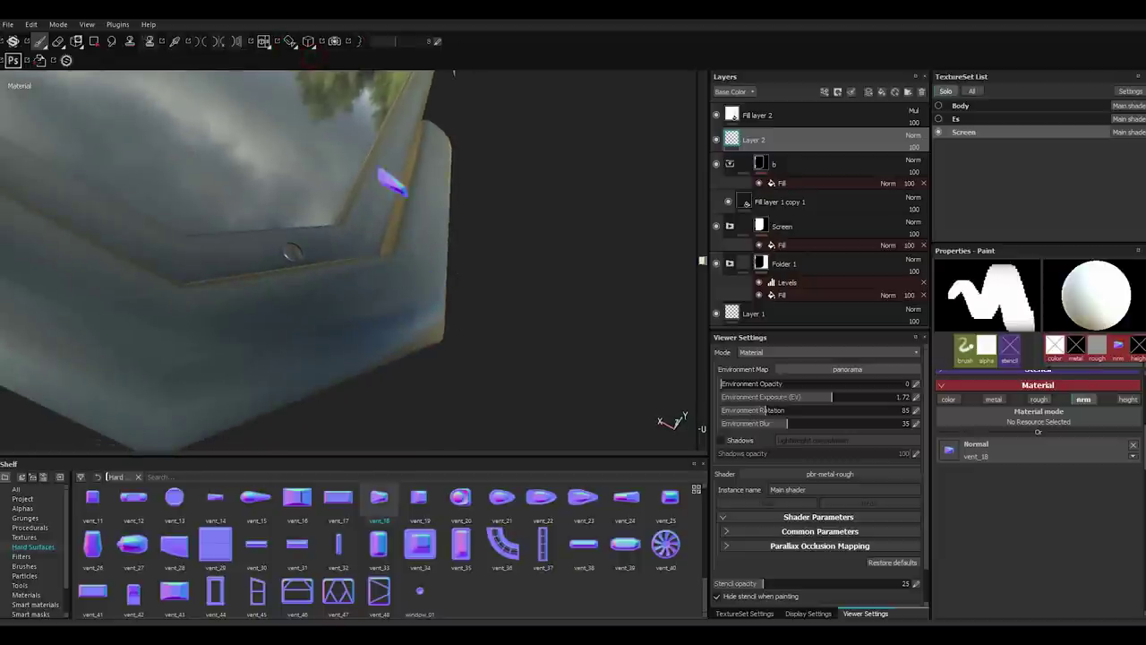
mouse_move(395, 184)
alt+mouse_down()
mouse_move(428, 311)
mouse_move(289, 258)
mouse_move(319, 256)
mouse_move(300, 251)
mouse_move(266, 271)
mouse_move(239, 228)
mouse_move(332, 328)
mouse_move(334, 371)
mouse_move(274, 256)
alt+mouse_up()
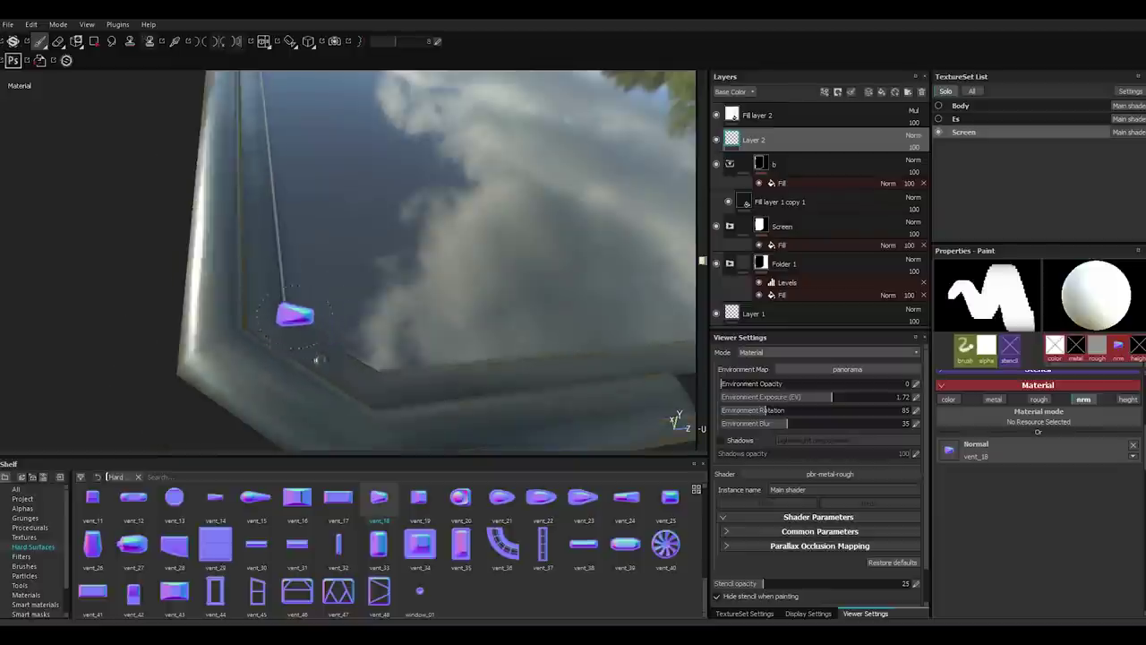
mouse_move(296, 319)
alt+mouse_down()
mouse_move(392, 391)
mouse_move(317, 402)
mouse_move(367, 316)
mouse_move(417, 389)
mouse_move(459, 373)
alt+mouse_up()
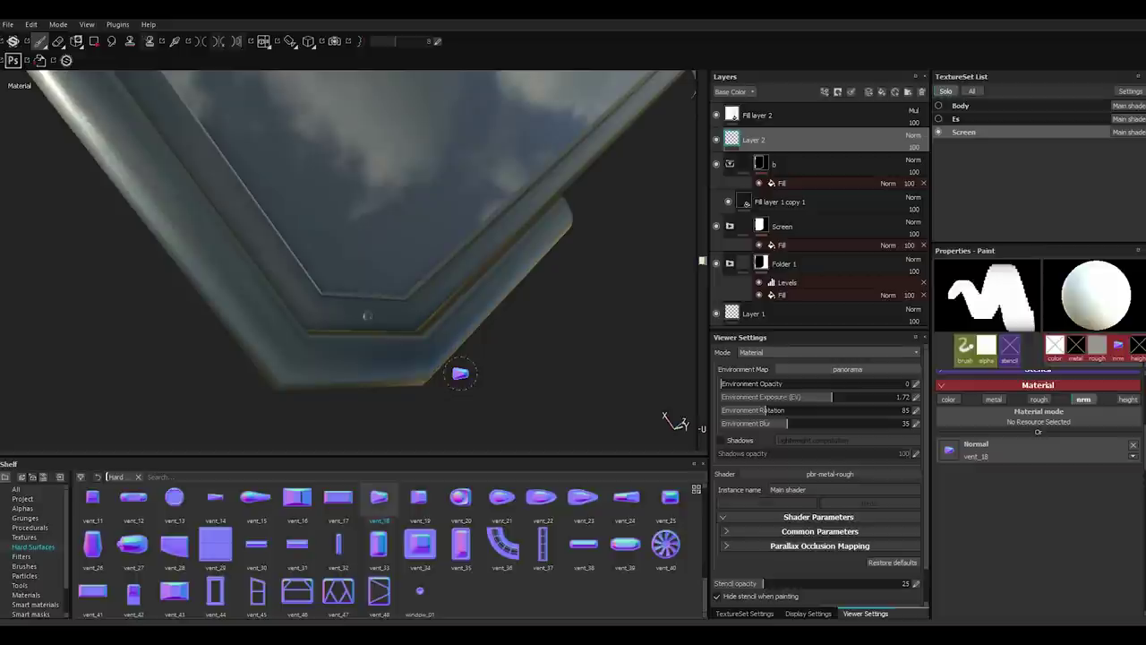
From a top-down view, stamp the vent_18 vent beside the small round button.
mouse_move(459, 374)
alt+mouse_down()
mouse_move(217, 279)
mouse_move(174, 302)
mouse_move(235, 249)
mouse_move(134, 266)
alt+mouse_up()
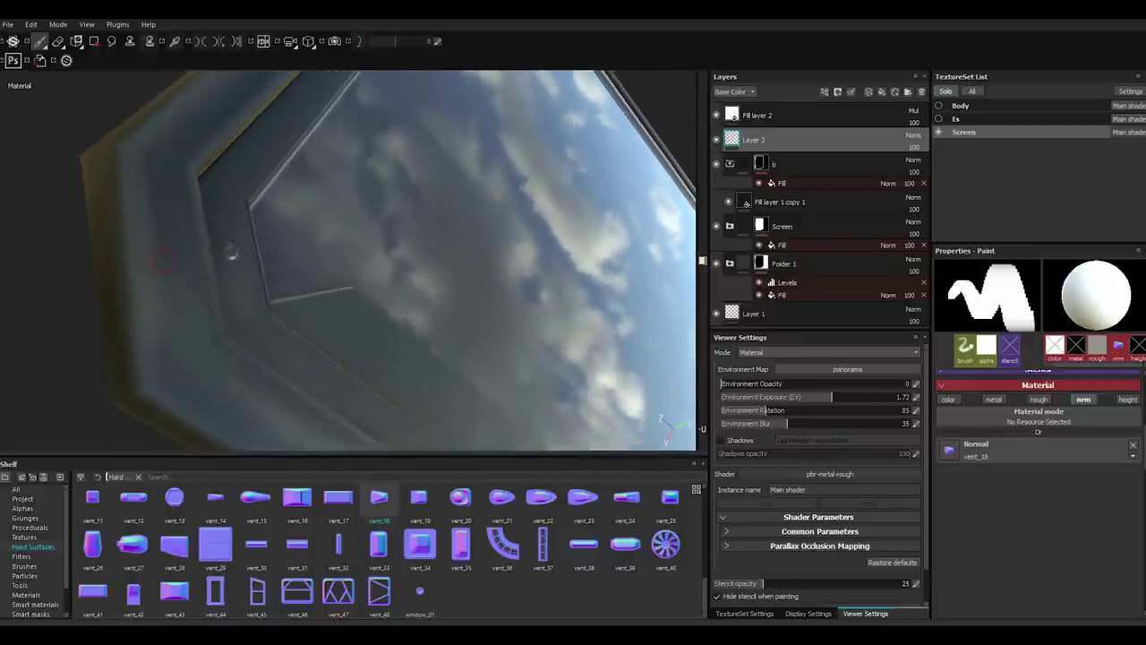
alt+drag(232, 257, 232, 262)
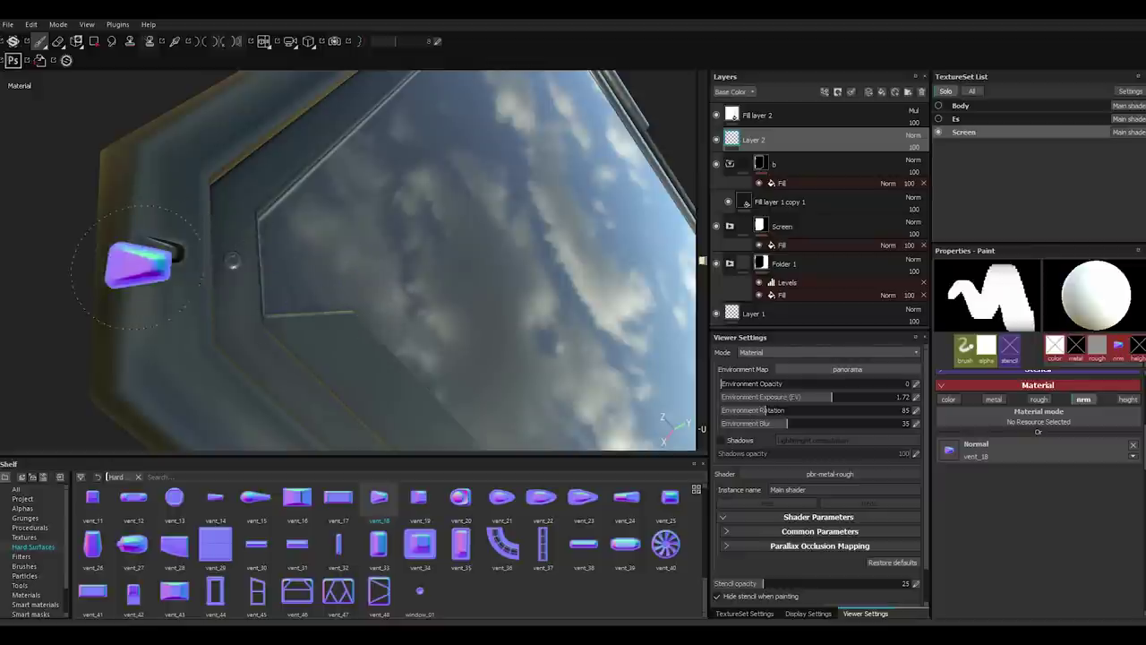
mouse_move(141, 269)
alt+mouse_down()
mouse_move(129, 271)
mouse_move(182, 320)
mouse_move(524, 311)
mouse_move(439, 346)
mouse_move(447, 411)
mouse_move(305, 287)
mouse_move(289, 348)
alt+mouse_up()
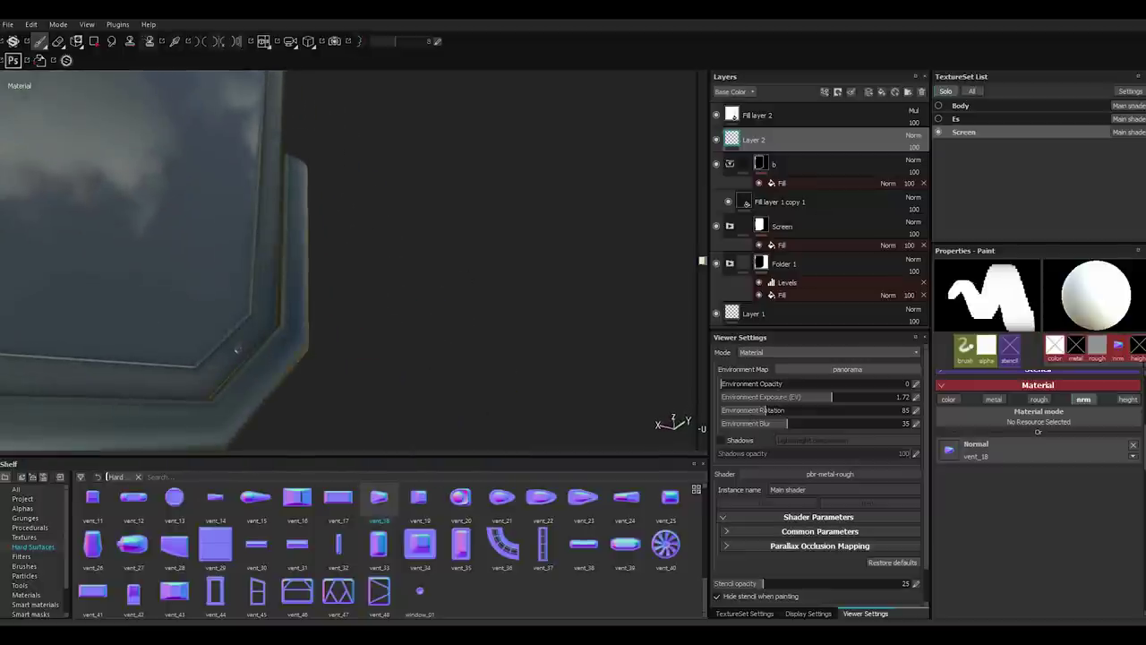
mouse_move(423, 368)
alt+mouse_down()
mouse_move(519, 302)
mouse_move(682, 422)
mouse_move(302, 335)
mouse_move(248, 291)
alt+mouse_up()
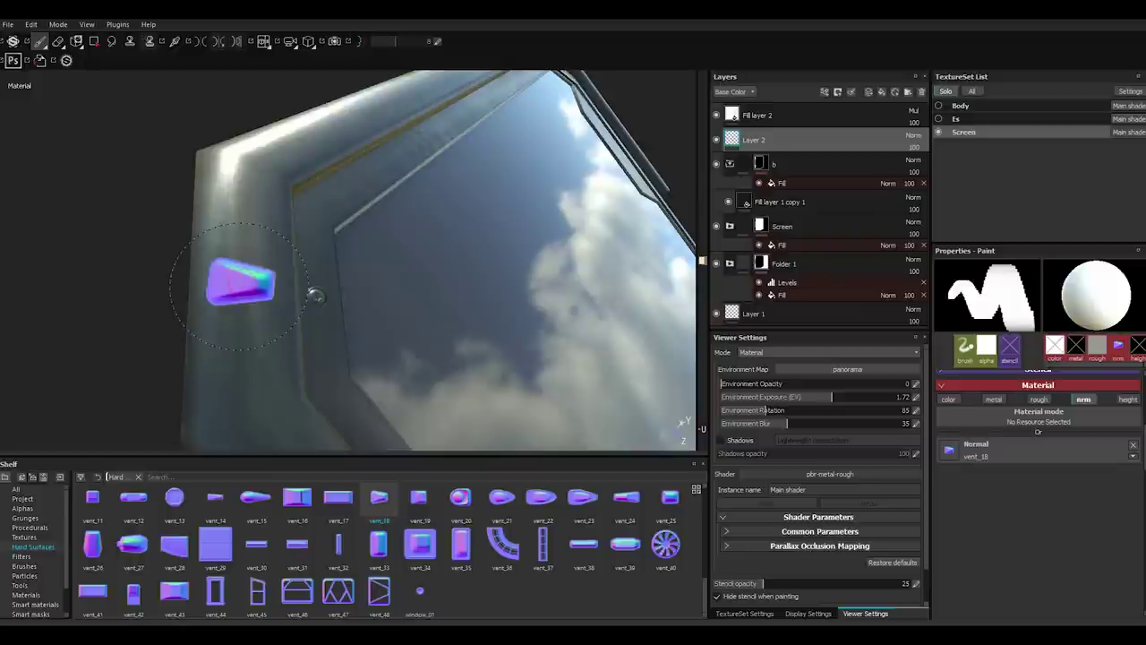
click(248, 292)
Stamp a raised Screw Security Round screw inside the new vent with In/Out on.
scroll(385, 547, up, 3)
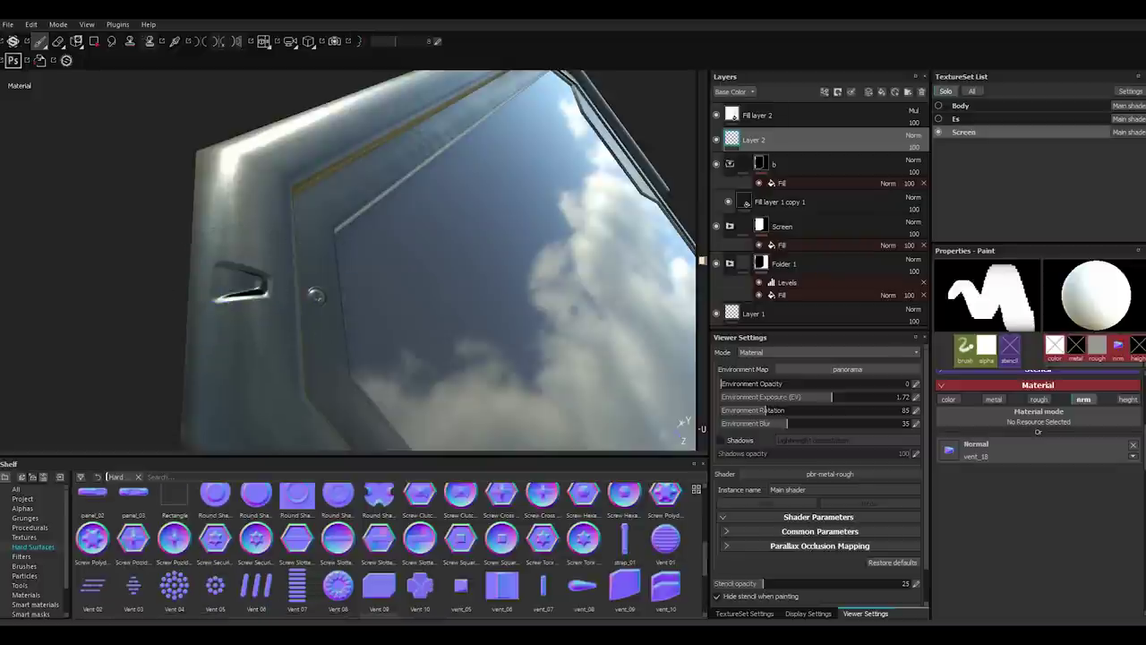
click(255, 538)
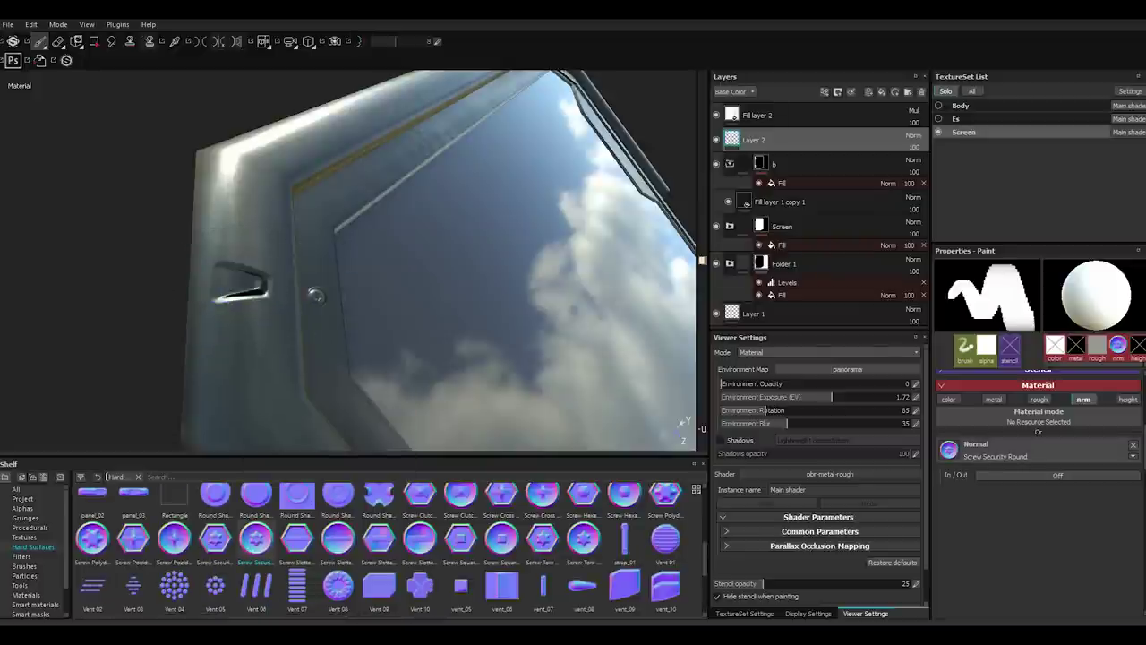
scroll(231, 276, down, 2)
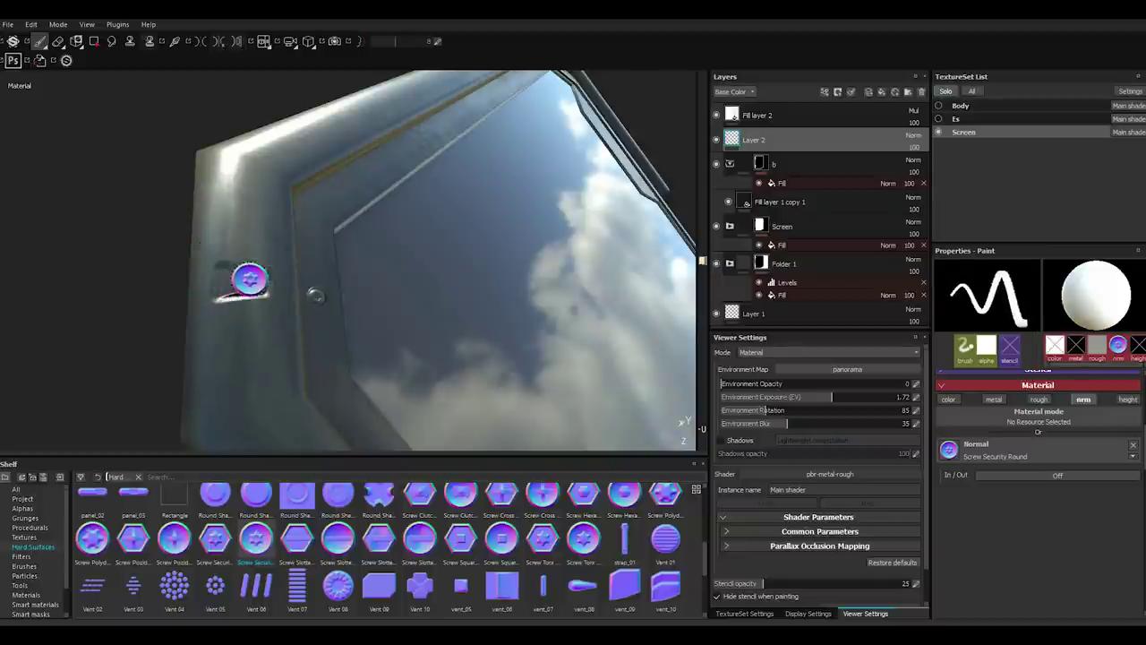
scroll(340, 302, up, 4)
scroll(313, 335, up, 1)
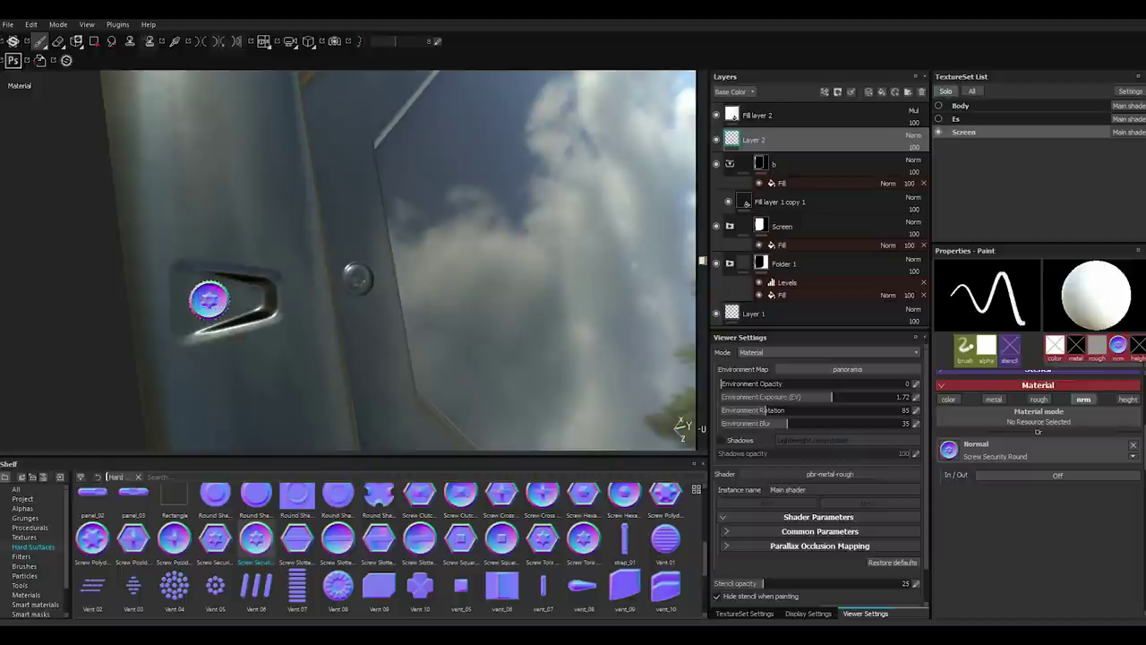
alt+drag(328, 289, 259, 260)
click(1008, 474)
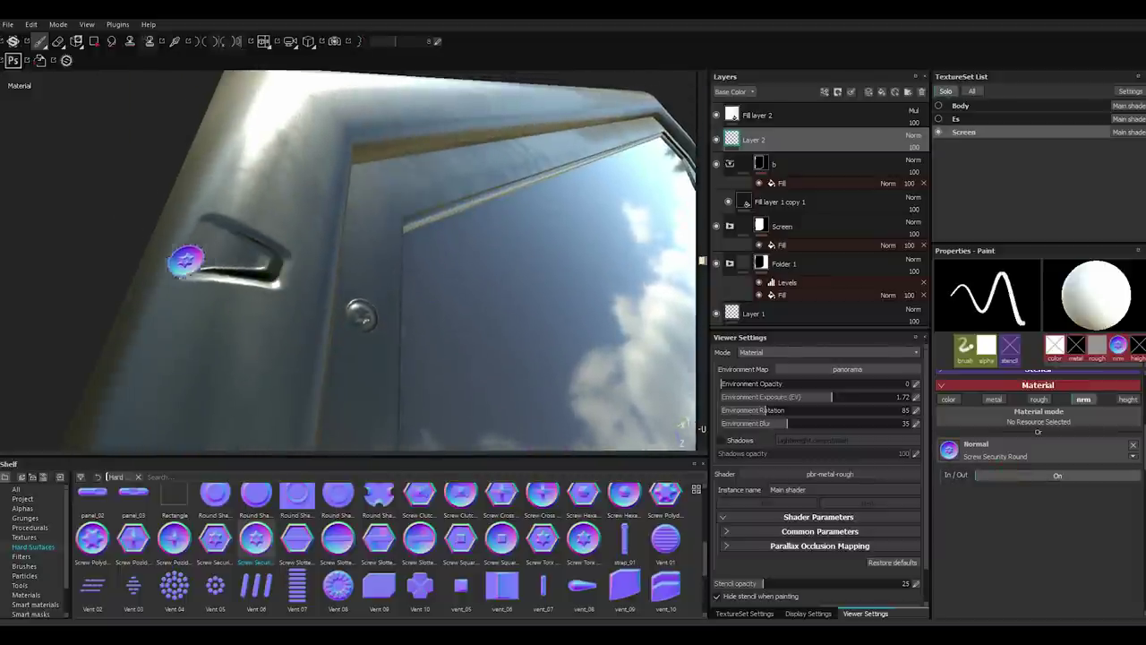
click(221, 248)
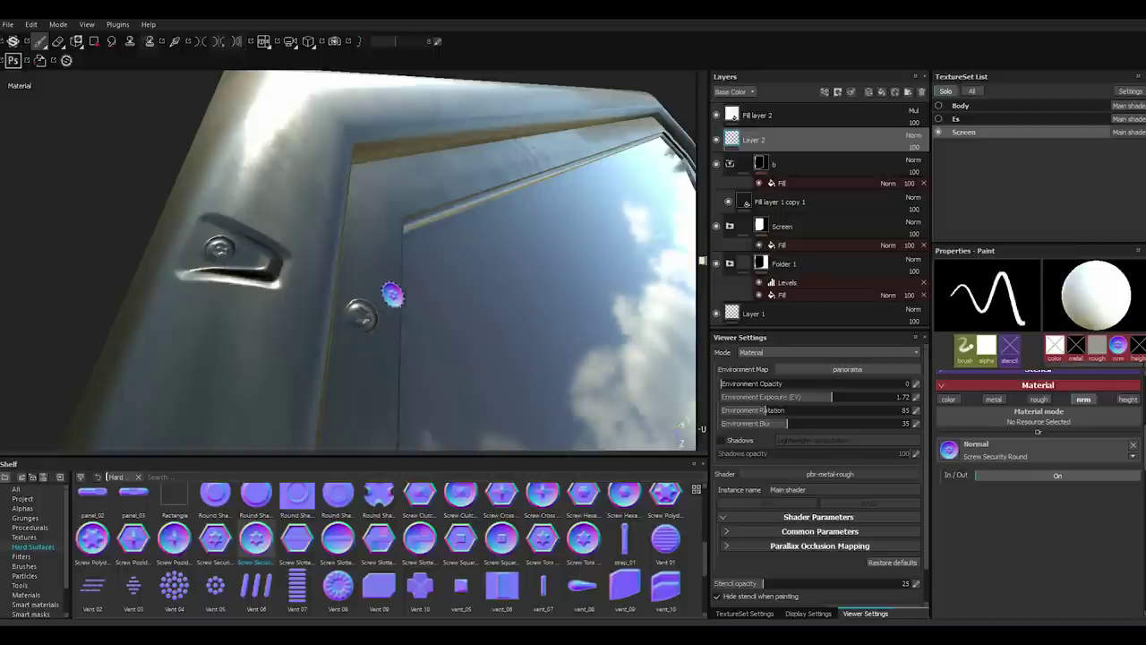
mouse_move(391, 318)
alt+mouse_down()
mouse_move(383, 273)
mouse_move(402, 184)
mouse_move(454, 394)
alt+mouse_up()
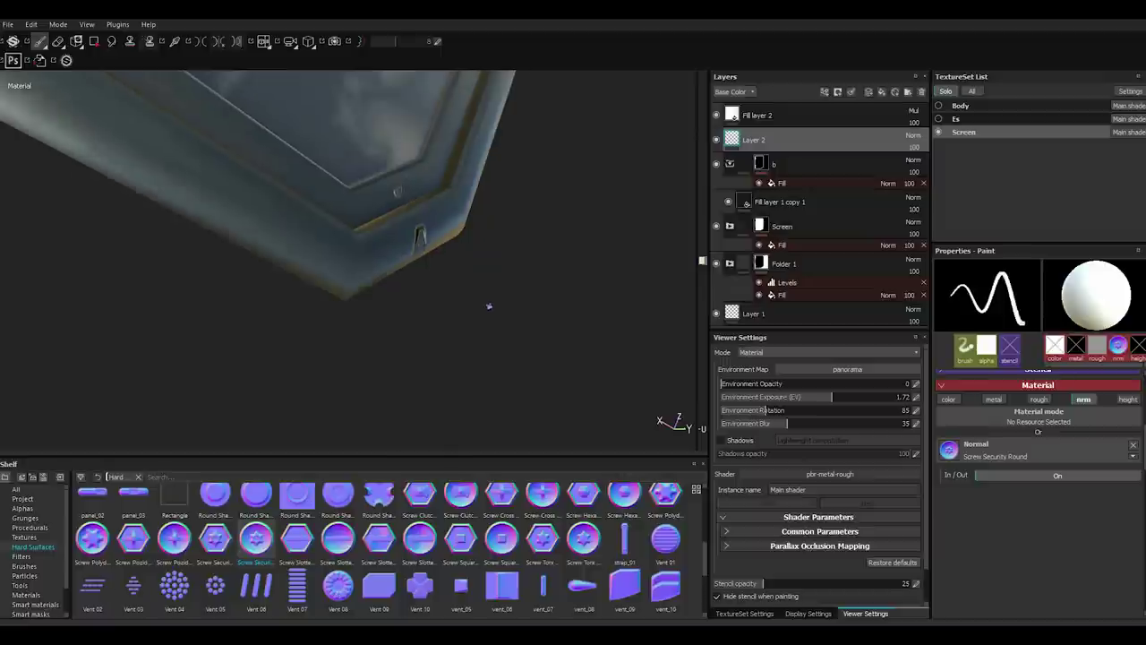
mouse_move(231, 234)
alt+mouse_down()
mouse_move(260, 224)
mouse_move(235, 215)
mouse_move(249, 257)
mouse_move(280, 253)
mouse_move(297, 336)
alt+mouse_up()
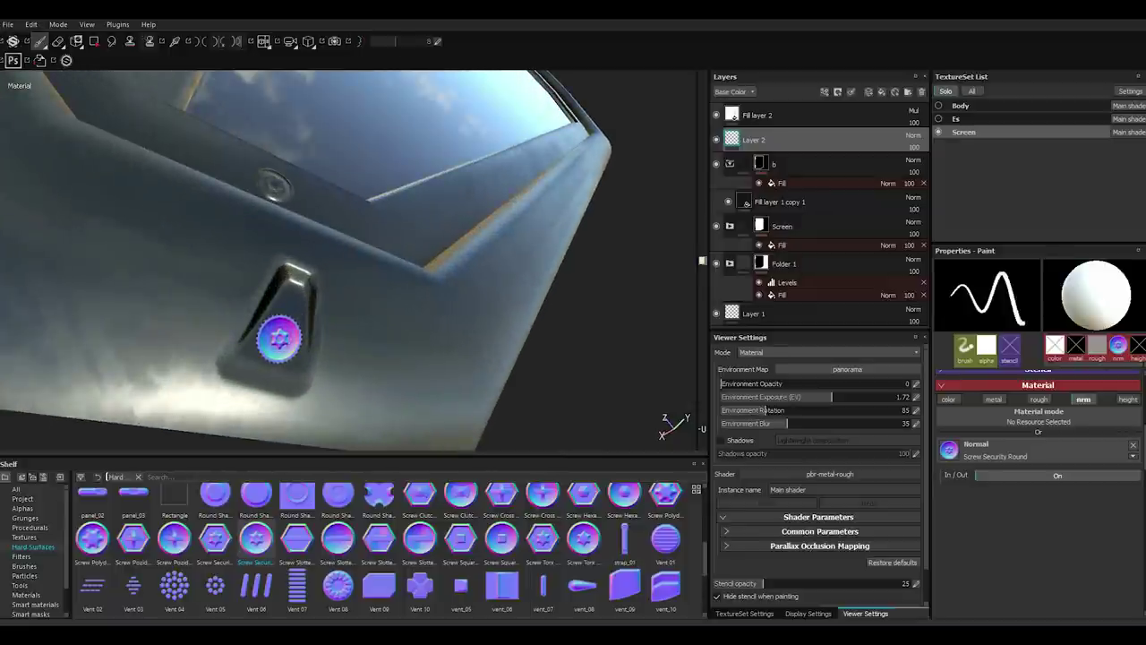
mouse_move(269, 328)
alt+mouse_down()
mouse_move(315, 247)
mouse_move(200, 298)
mouse_move(178, 333)
mouse_move(155, 297)
mouse_move(334, 320)
mouse_move(296, 307)
mouse_move(511, 281)
alt+mouse_up()
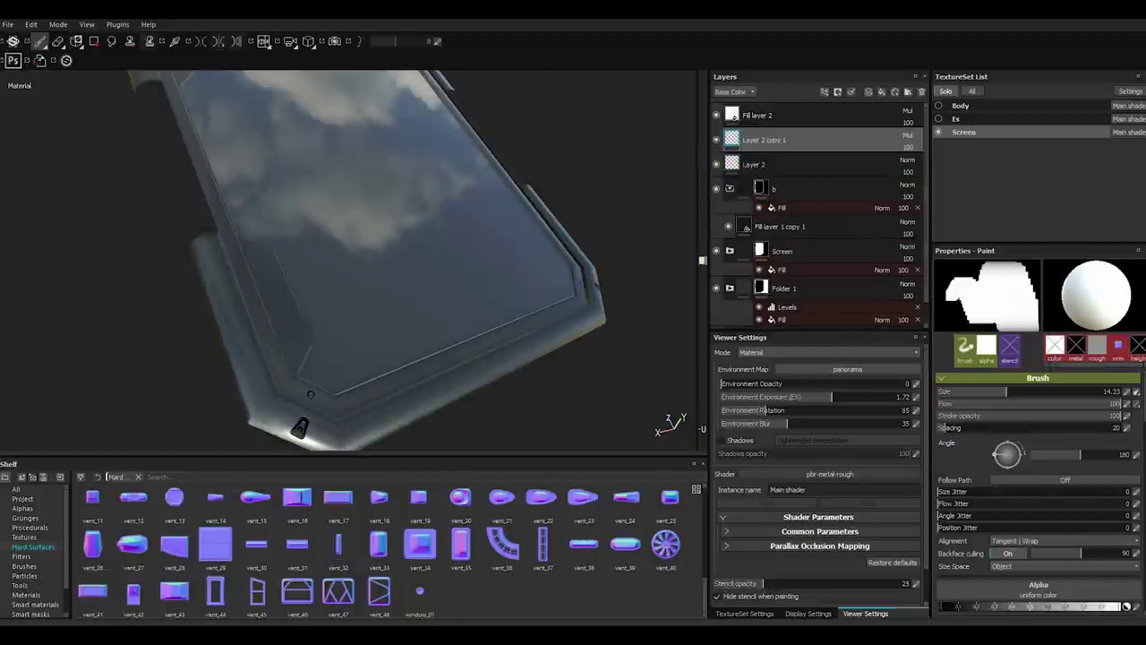
Pick window_01 as the stamp shape and delete the extra Layer 3.
click(868, 91)
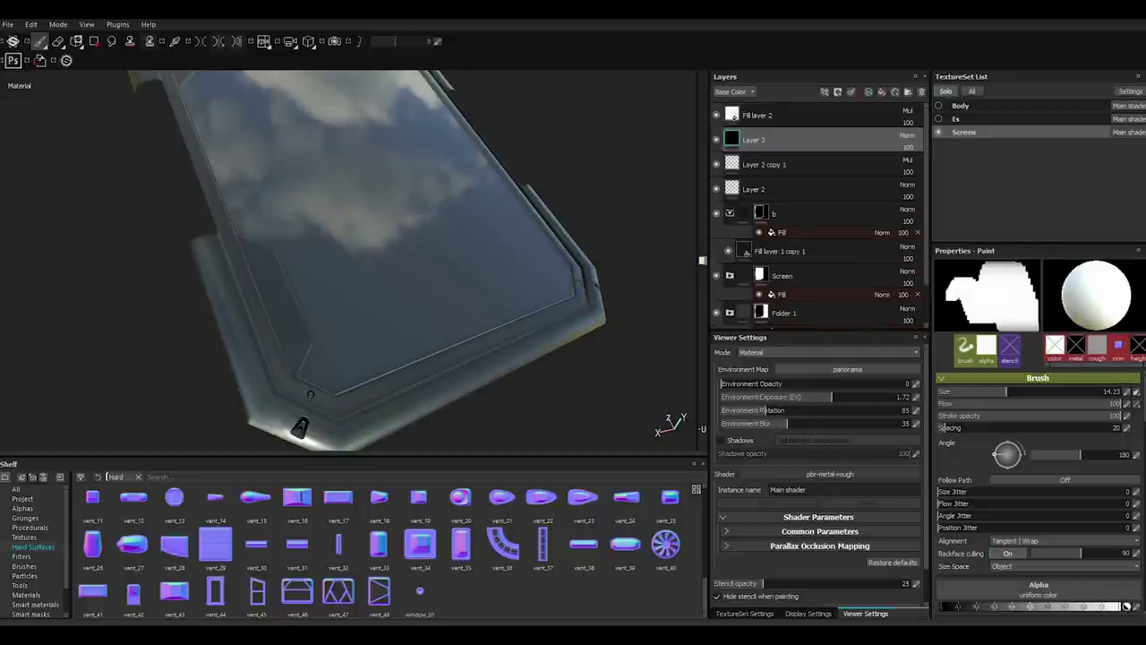
scroll(1039, 475, down, 3)
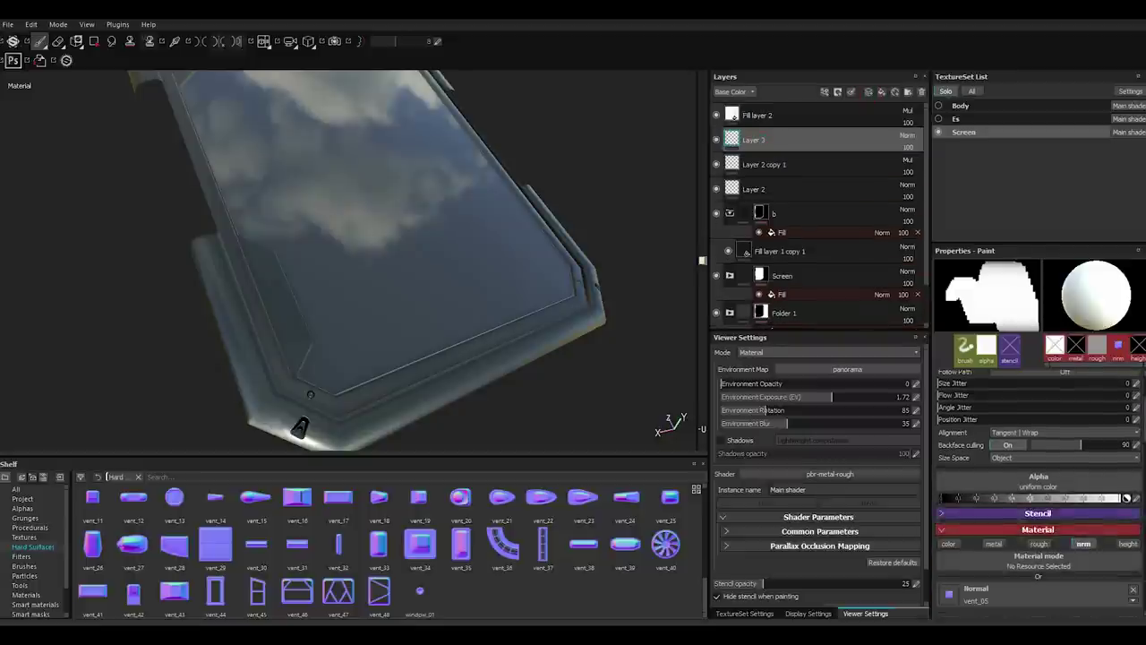
click(420, 591)
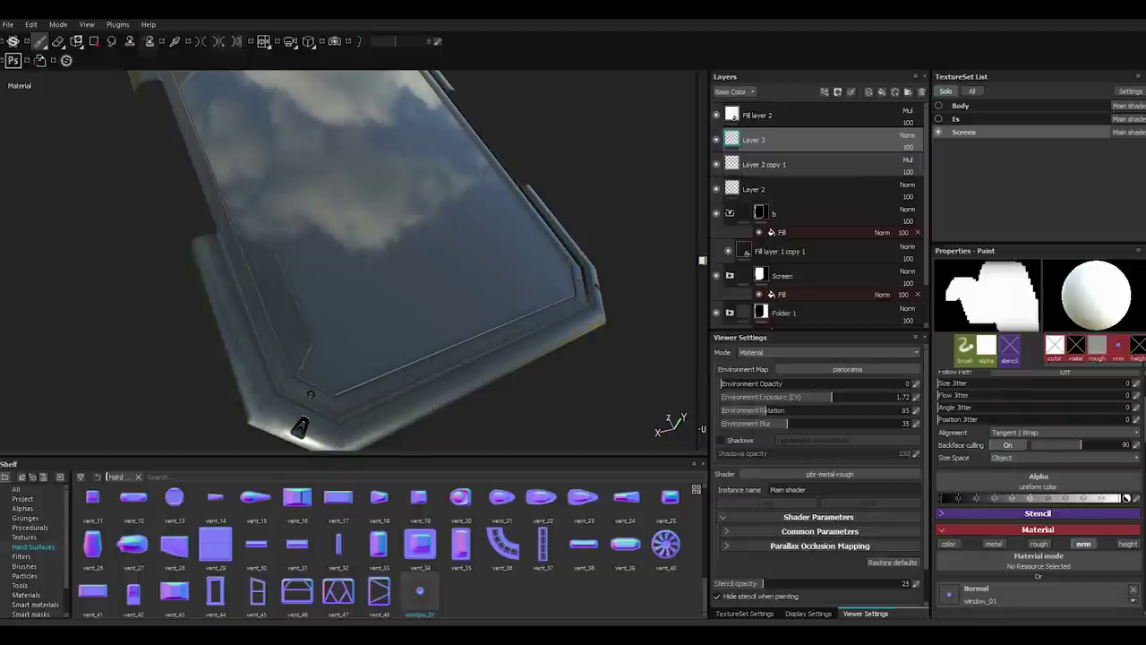
key(Delete)
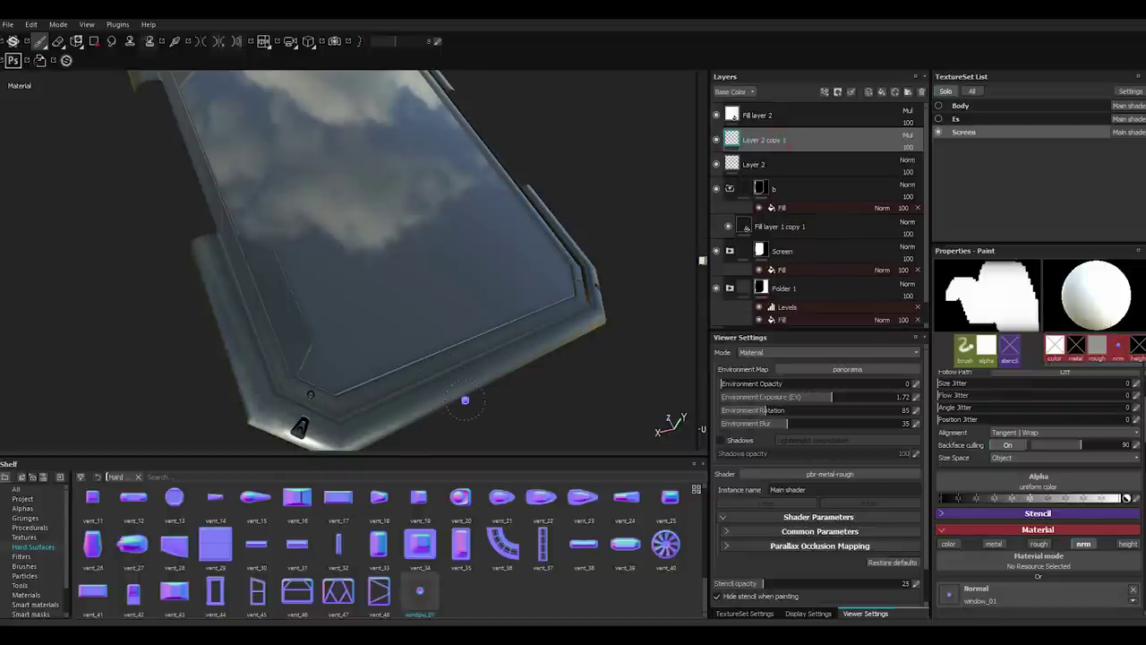
Orbit in close to the panel's lower bezel edge and inner corner.
alt+drag(465, 401, 269, 420)
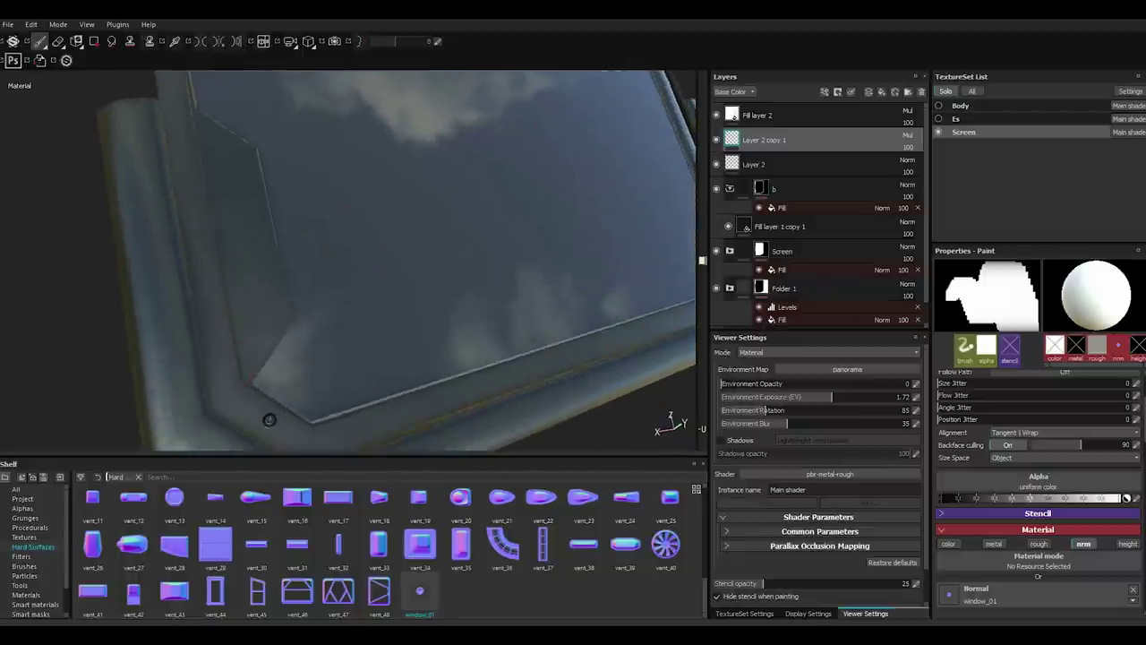
alt+drag(346, 417, 143, 405)
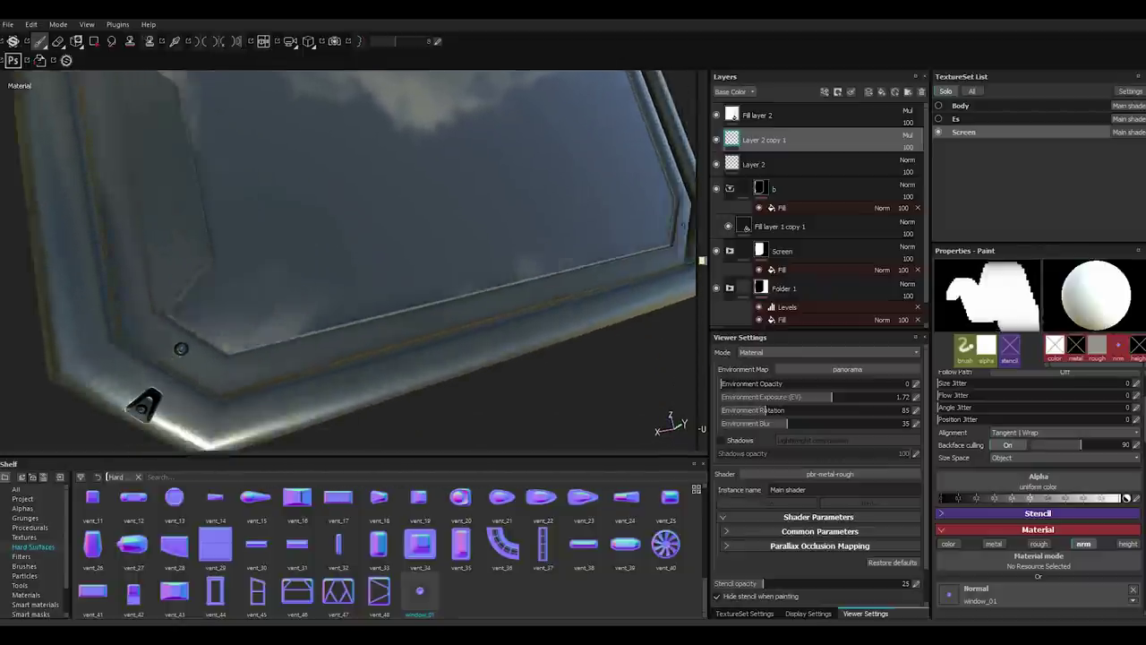
alt+drag(206, 359, 179, 342)
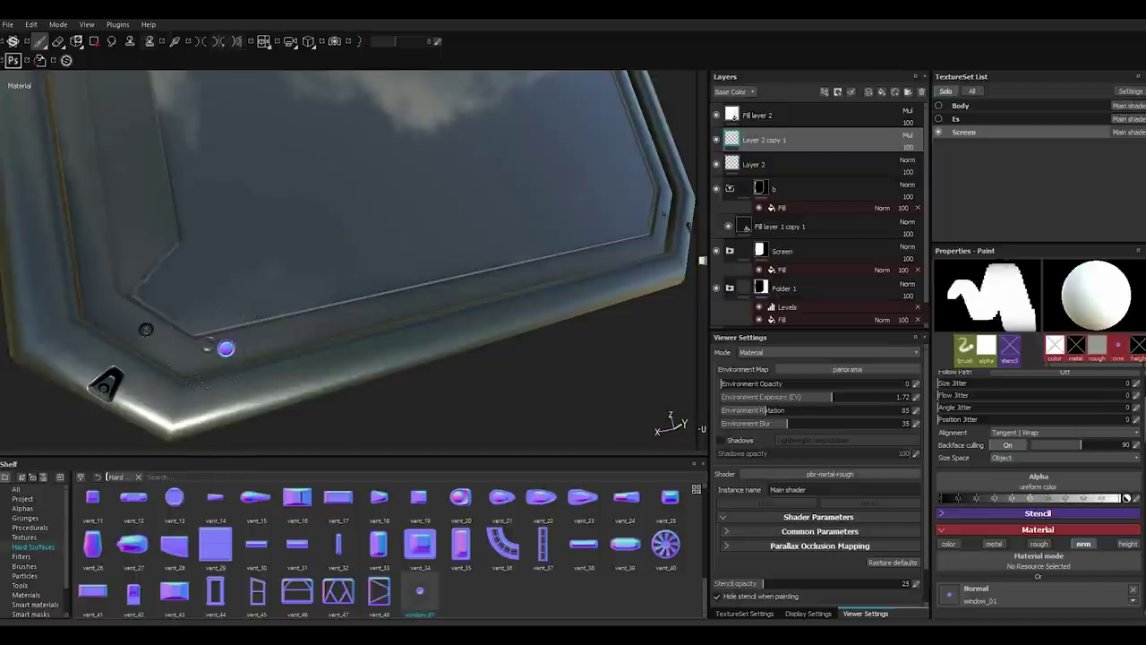
alt+drag(234, 356, 201, 345)
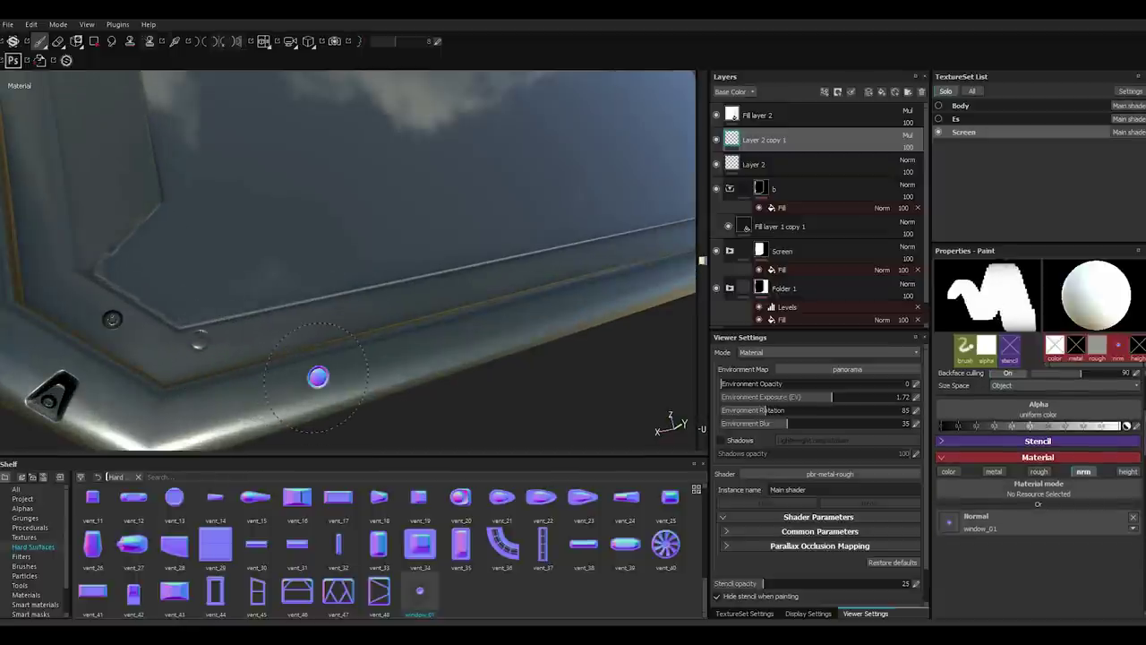
alt+drag(362, 407, 227, 309)
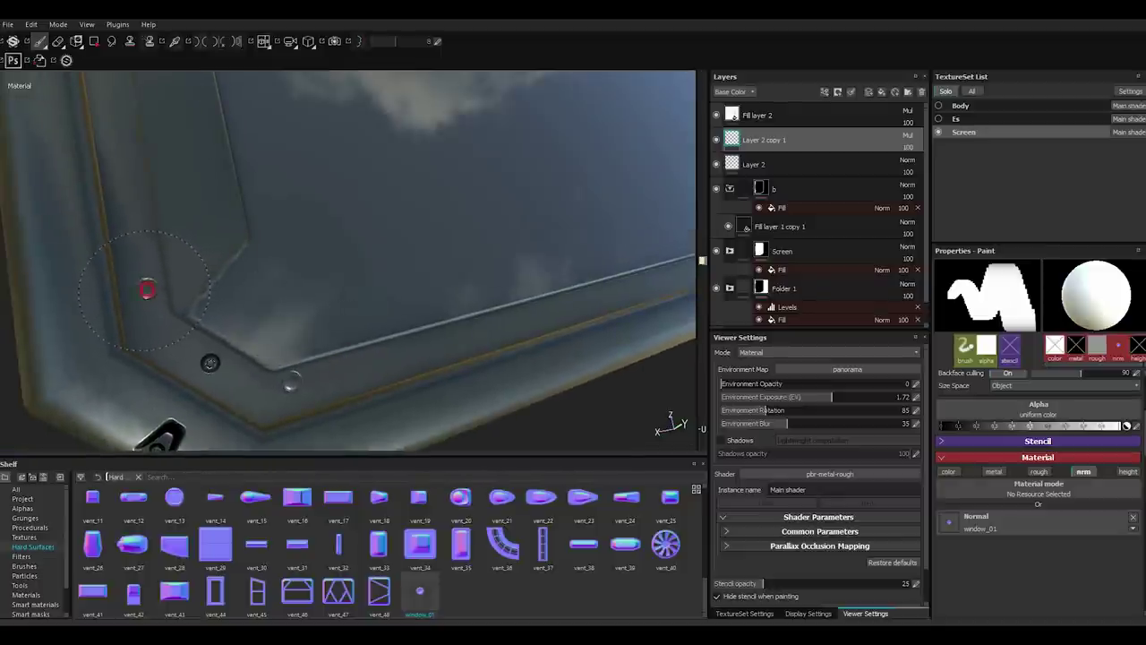
mouse_move(269, 374)
alt+mouse_down()
mouse_move(286, 403)
mouse_move(266, 351)
mouse_move(326, 342)
alt+mouse_up()
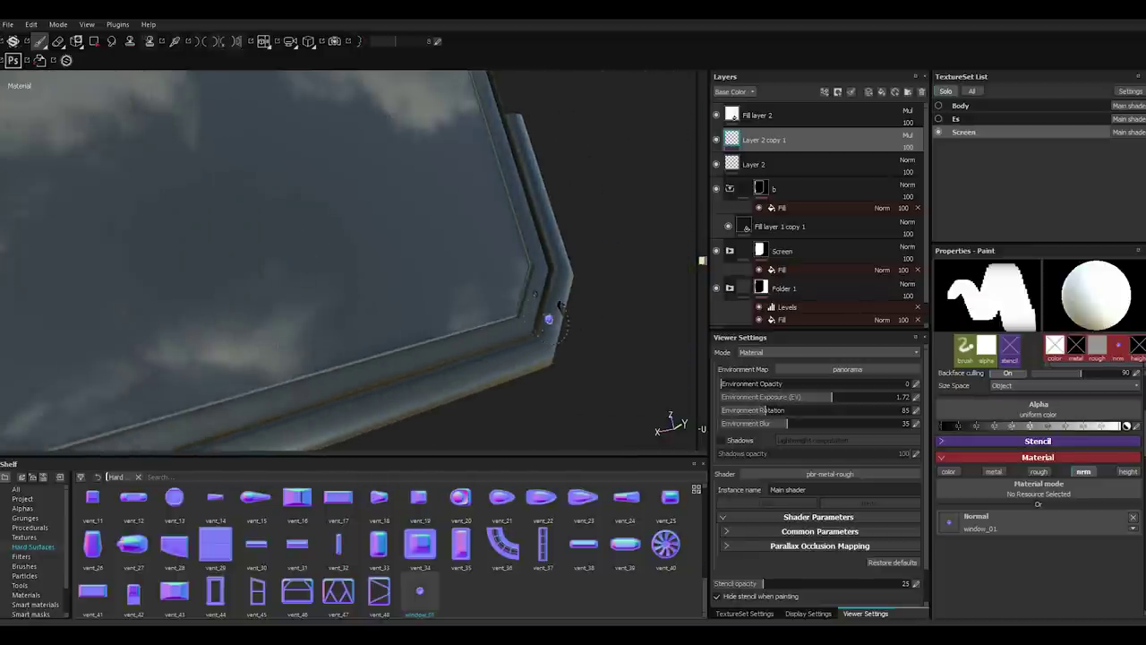
Check the metallic channel, rotate the lighting, and stamp a window_01 stud on the top edge.
key(c)
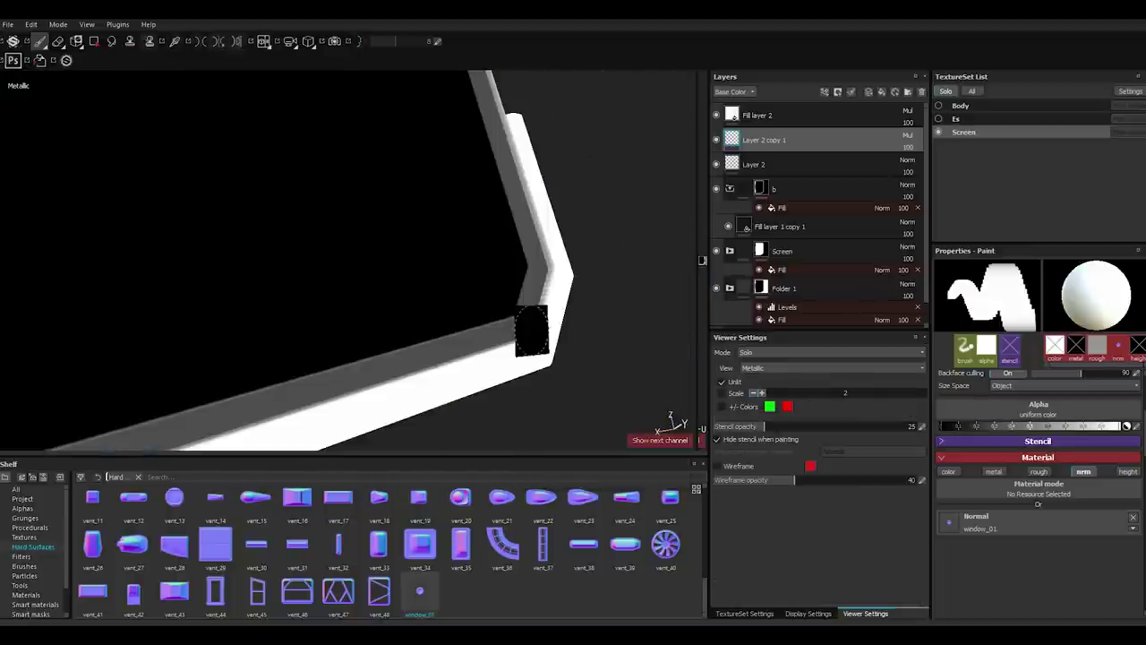
key(m)
mouse_move(541, 334)
shift+right_down()
mouse_move(512, 322)
mouse_move(535, 325)
shift+right_up()
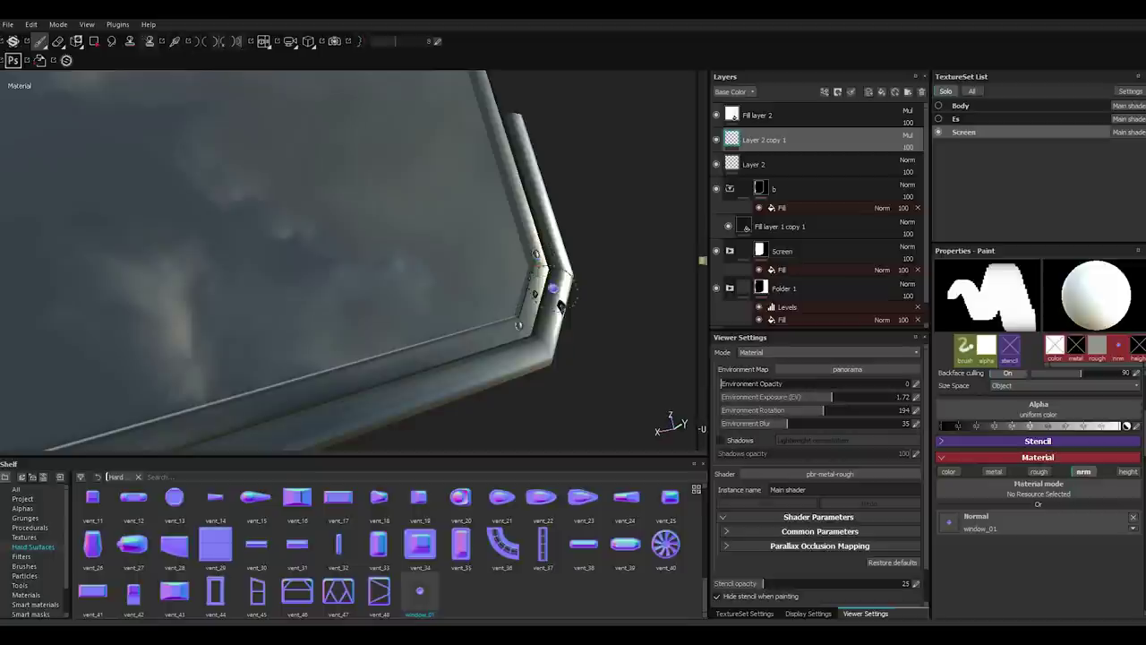
mouse_move(577, 379)
alt+mouse_down()
mouse_move(439, 394)
mouse_move(529, 401)
mouse_move(481, 364)
mouse_move(377, 340)
mouse_move(269, 295)
alt+mouse_up()
scroll(215, 248, up, 3)
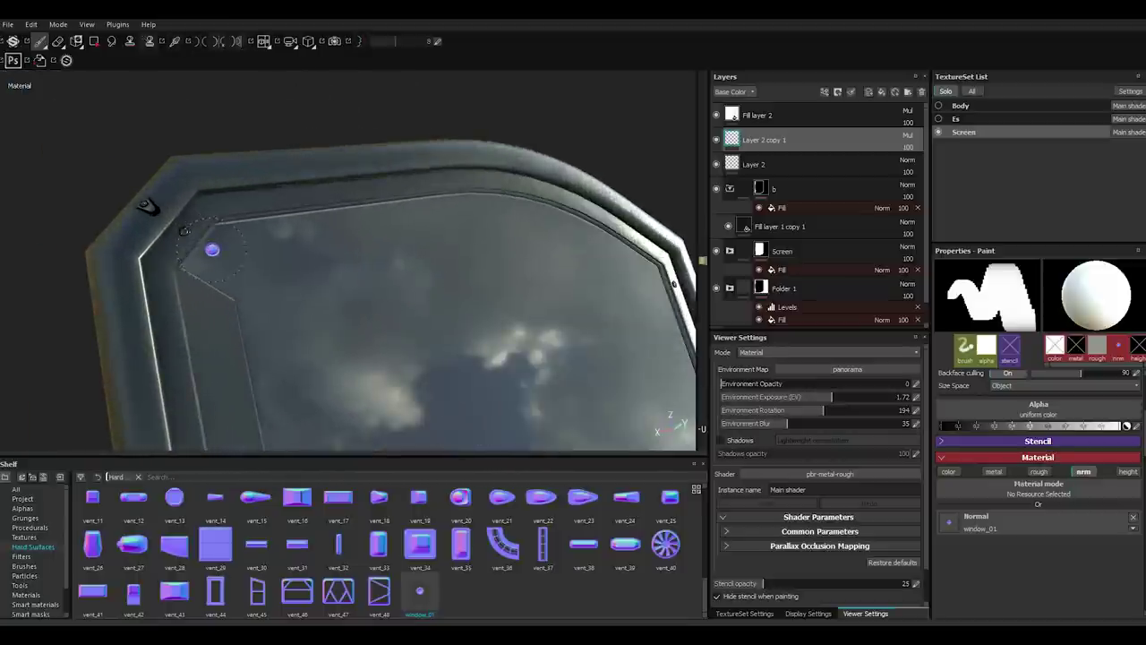
alt+drag(215, 248, 173, 275)
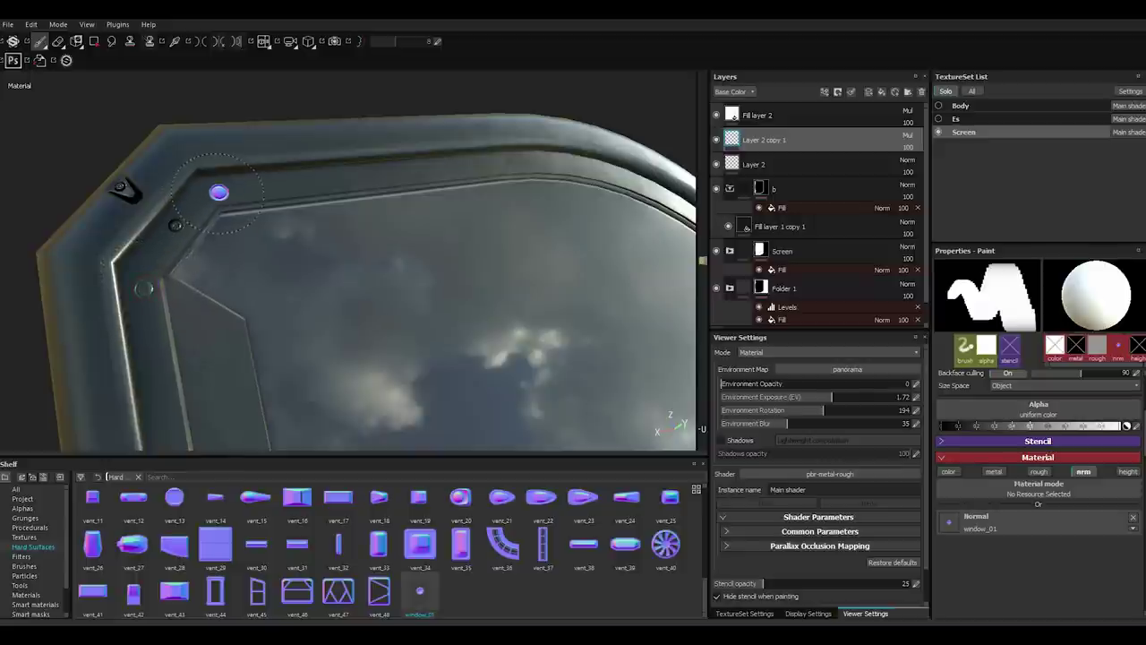
alt+drag(415, 248, 235, 287)
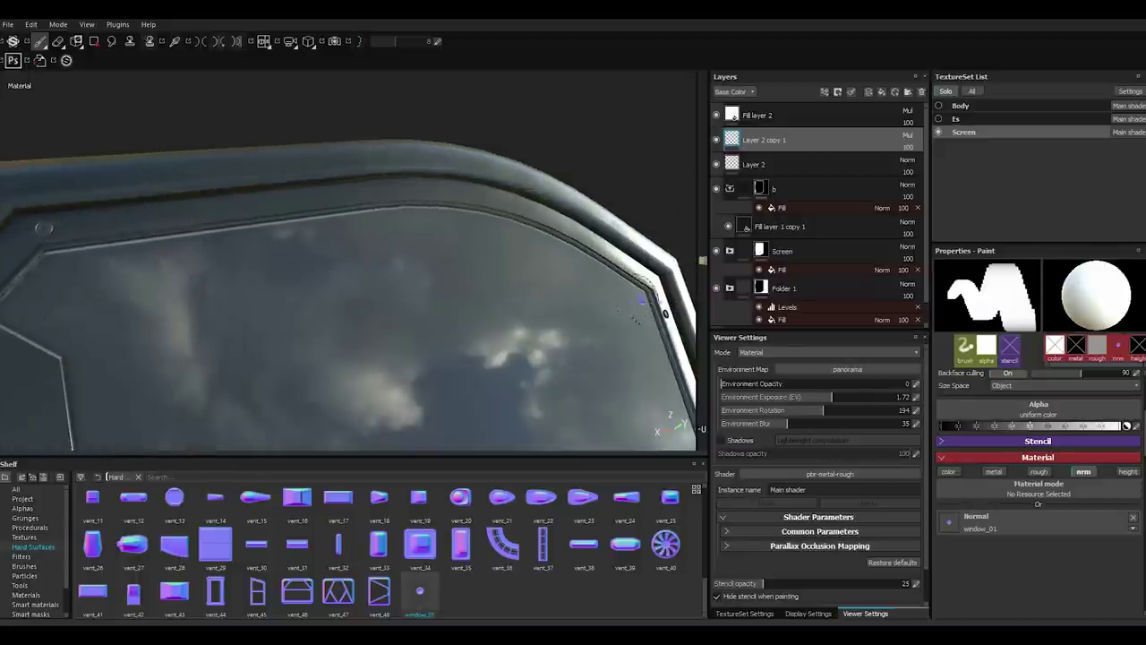
click(652, 279)
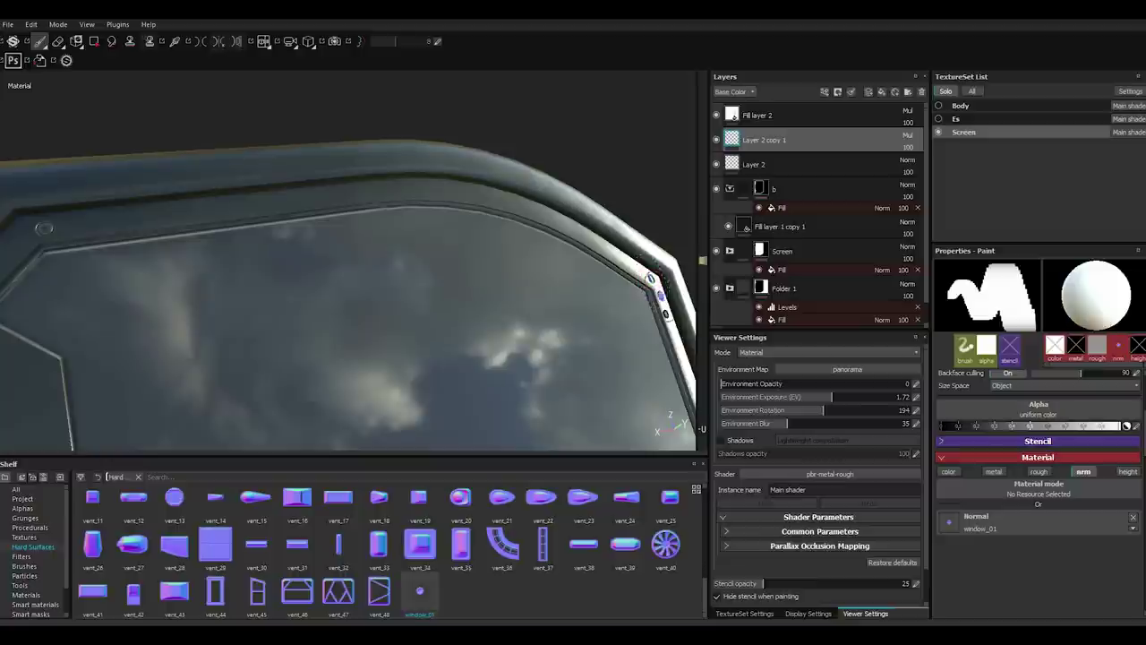
Turn the environment lighting further to 279 and orbit along the frame's edges.
alt+drag(554, 235, 279, 225)
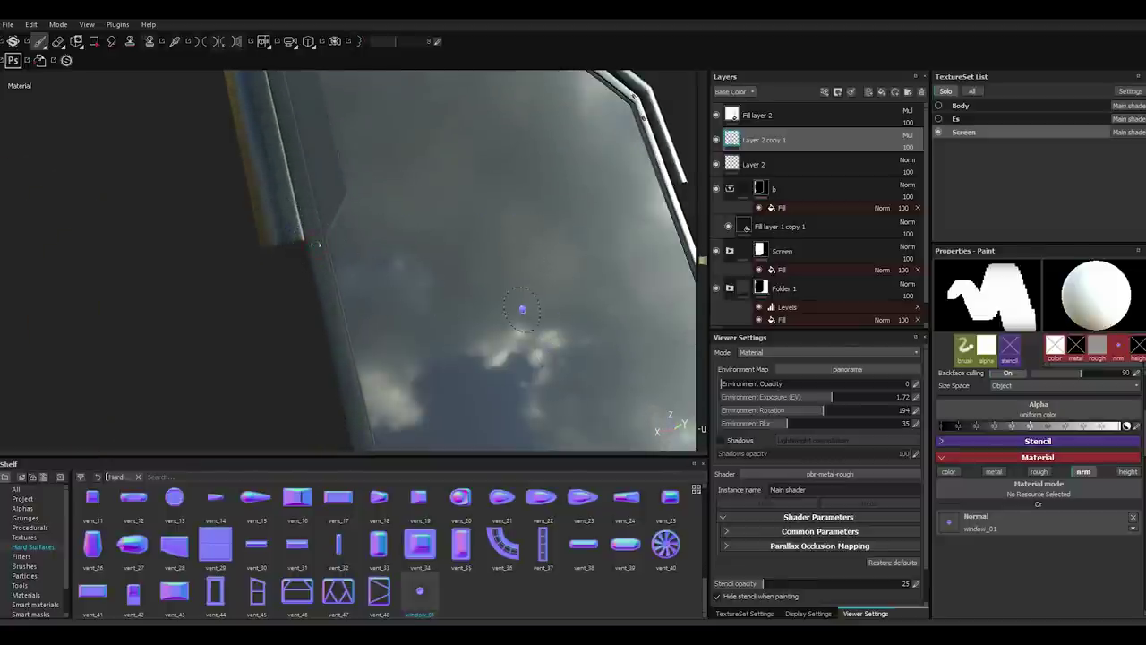
shift+right_drag(523, 310, 455, 306)
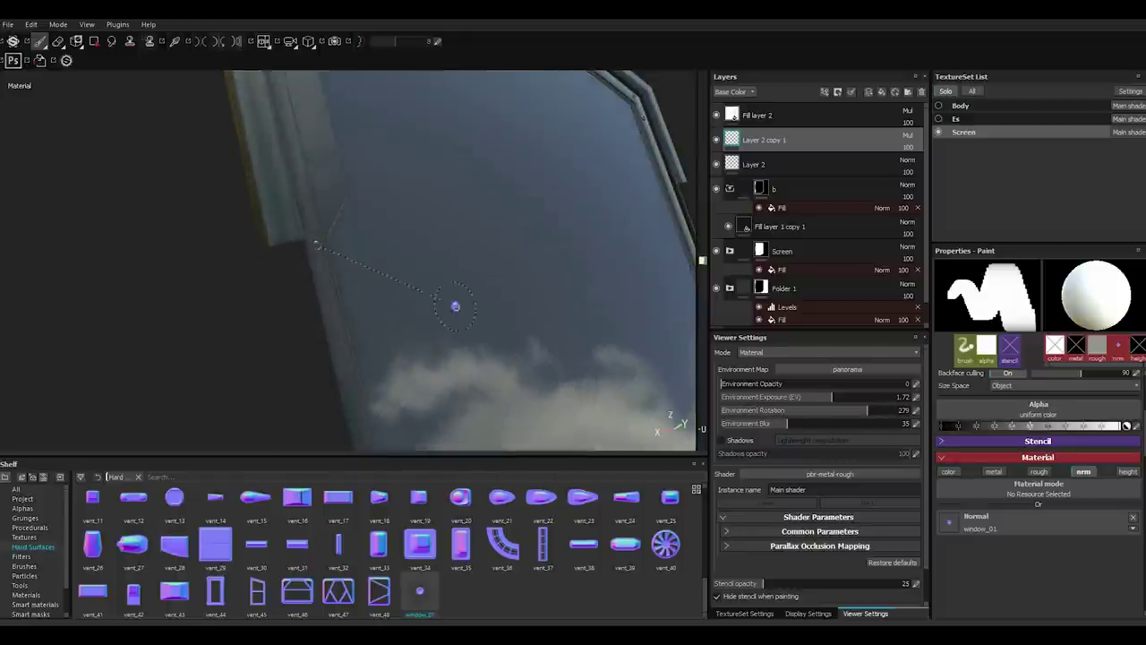
alt+drag(455, 306, 299, 289)
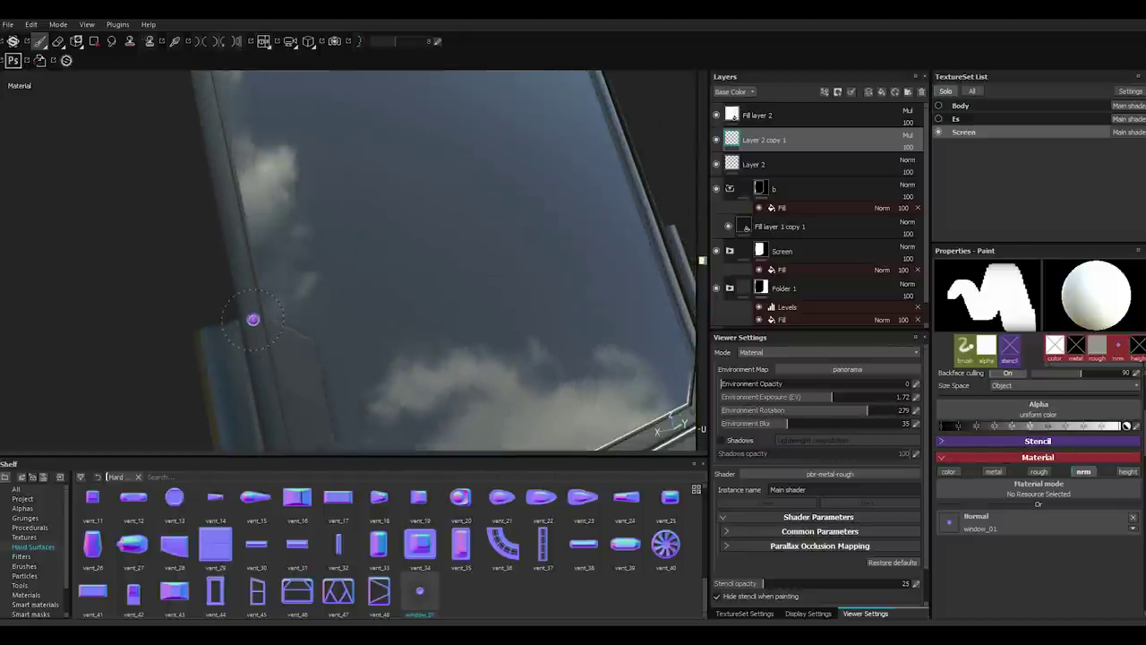
alt+drag(327, 348, 371, 335)
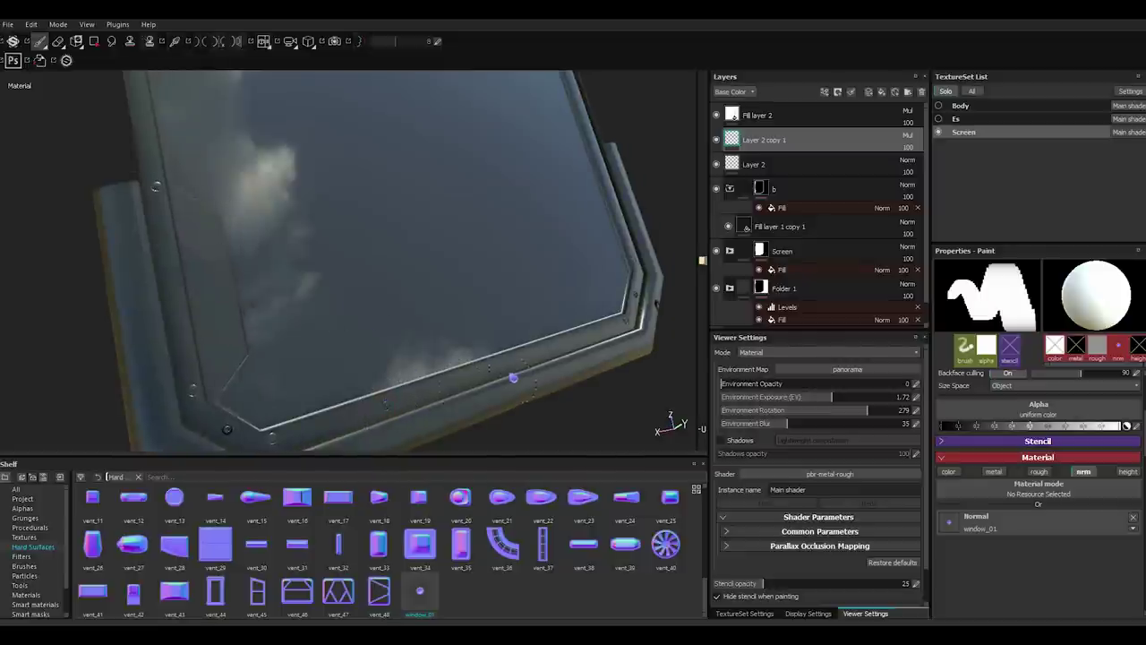
alt+drag(590, 336, 397, 376)
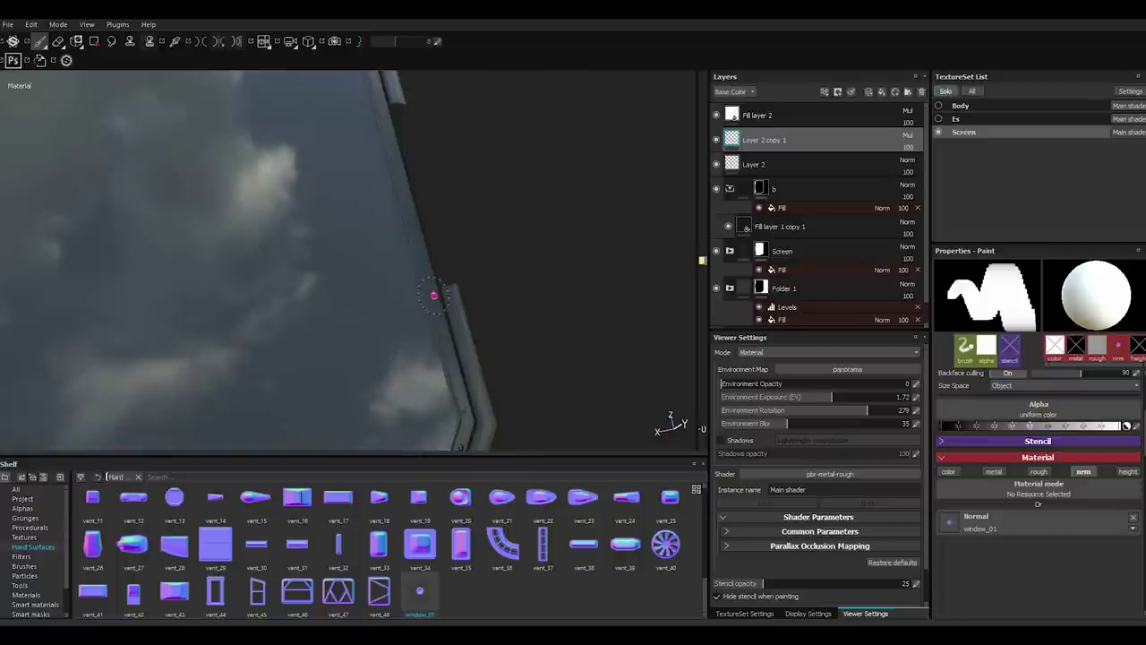
alt+drag(411, 219, 358, 126)
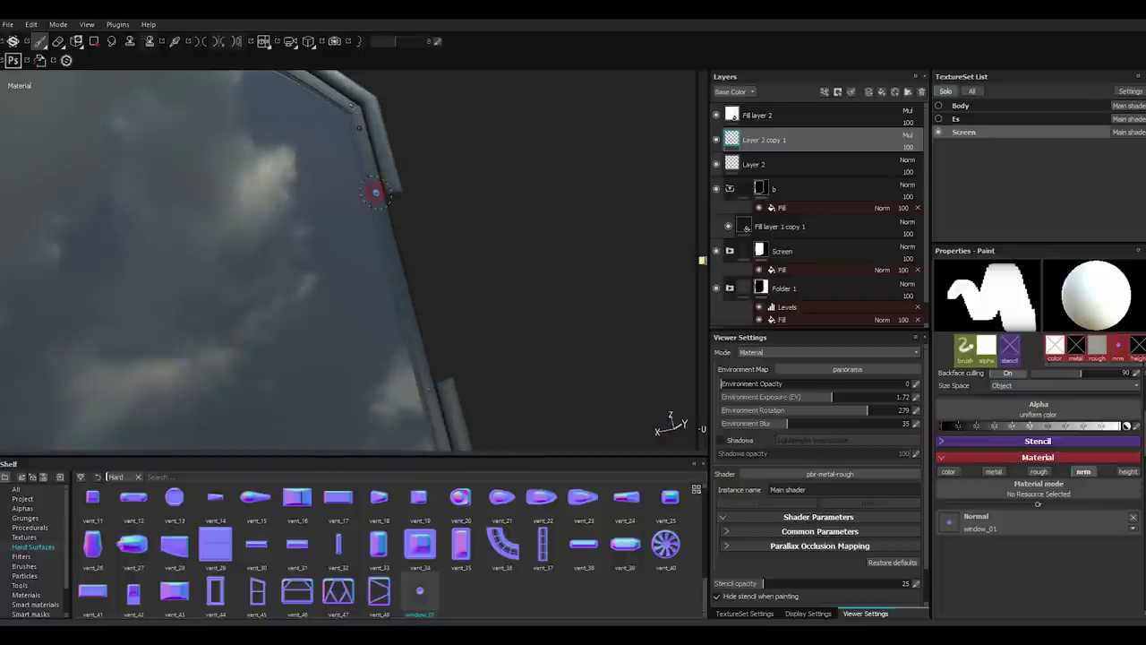
Load vent_32 as the stamp shape and set the brush angle to 90.
scroll(402, 225, down, 2)
mouse_move(402, 225)
alt+mouse_down()
mouse_move(475, 223)
mouse_move(445, 314)
mouse_move(445, 233)
mouse_move(440, 259)
alt+mouse_up()
scroll(459, 244, up, 2)
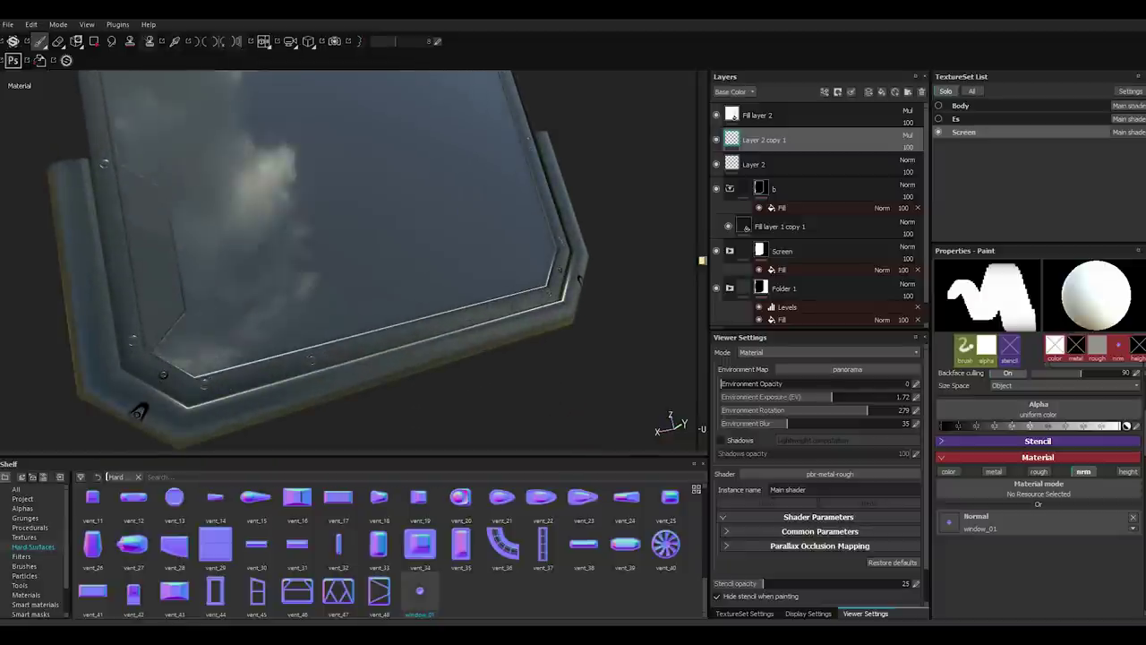
drag(338, 543, 412, 398)
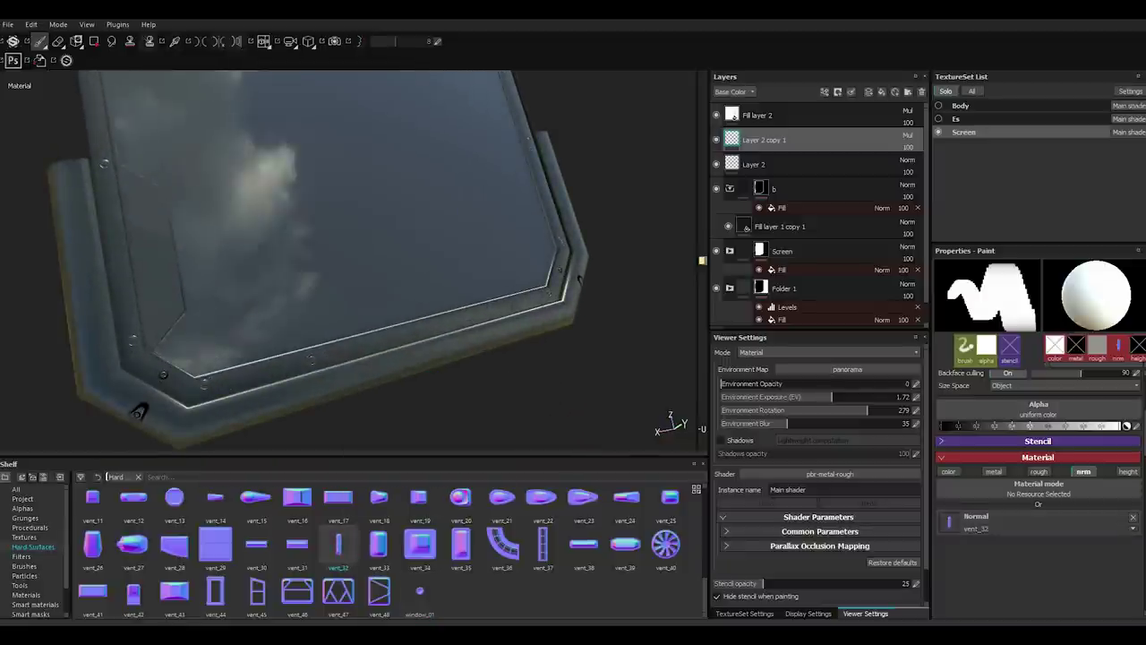
scroll(985, 455, up, 2)
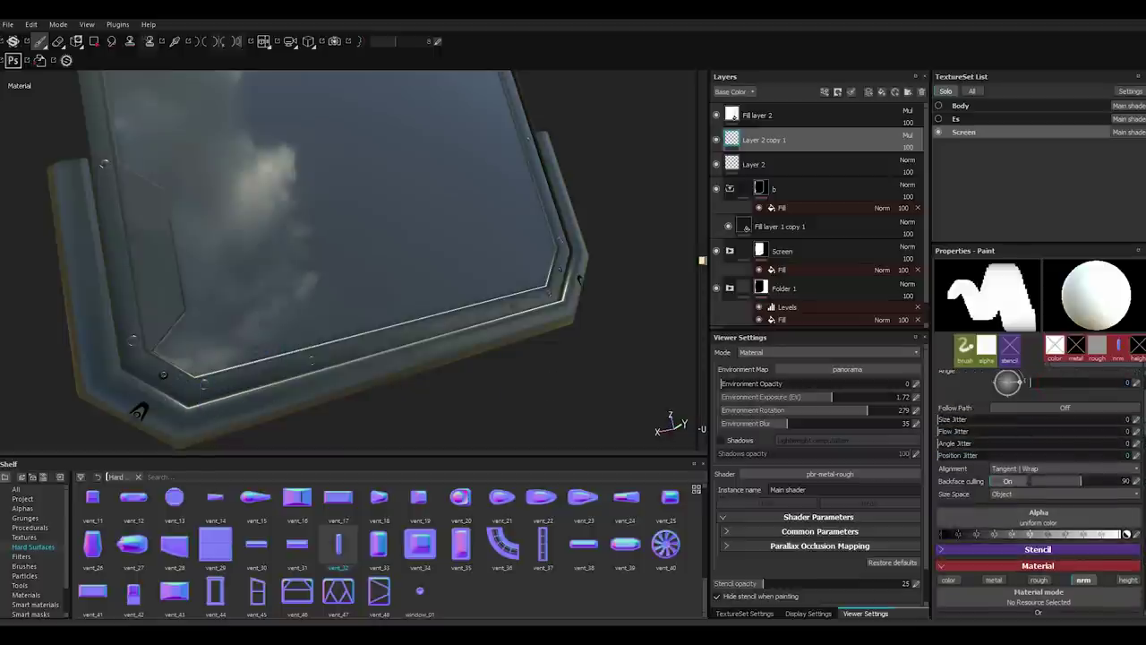
drag(1007, 382, 1007, 384)
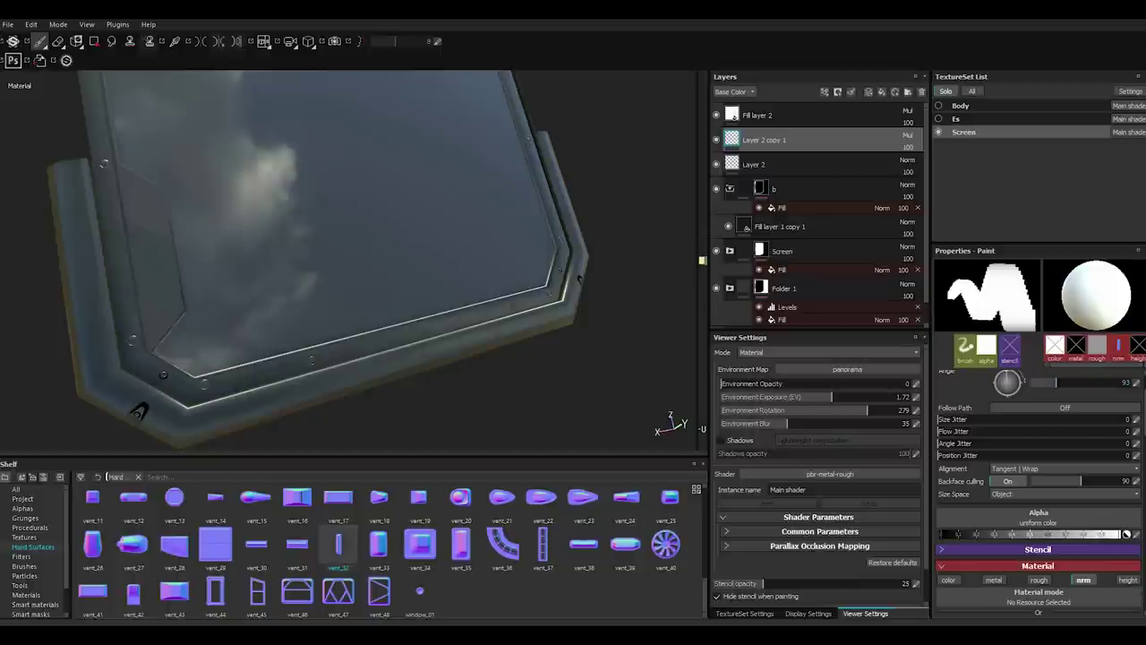
text(90)
key(Return)
Stamp the horizontal vent_32 slot onto the lower-left bezel.
alt+drag(333, 360, 249, 366)
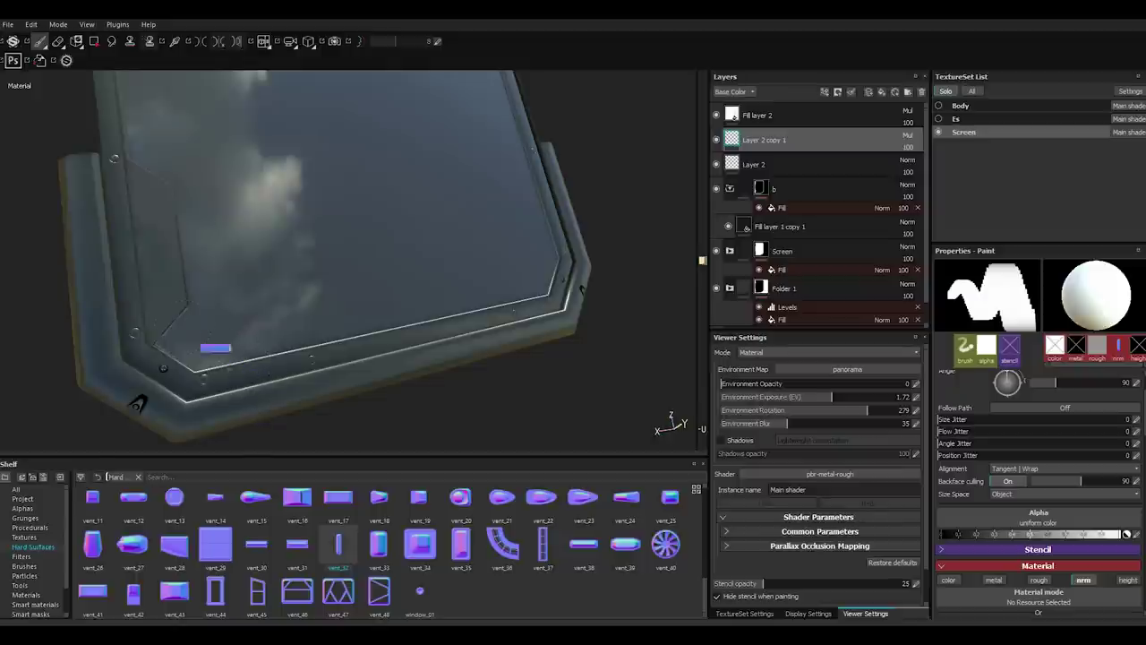
key(alt)
alt+drag(265, 319, 550, 347)
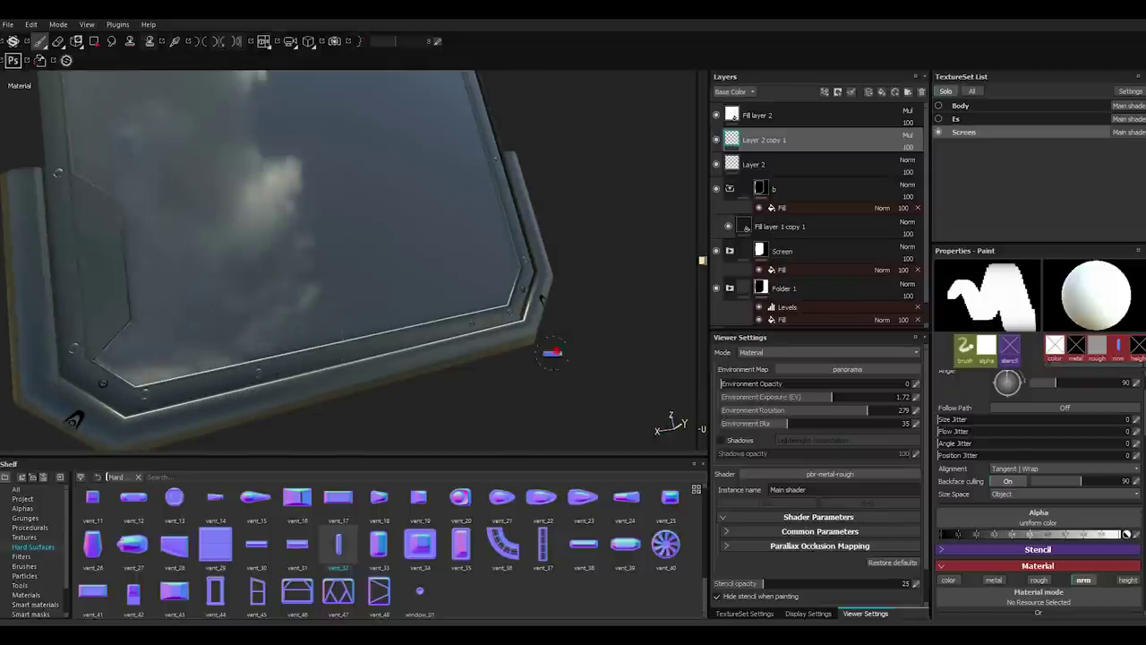
alt+drag(195, 383, 167, 397)
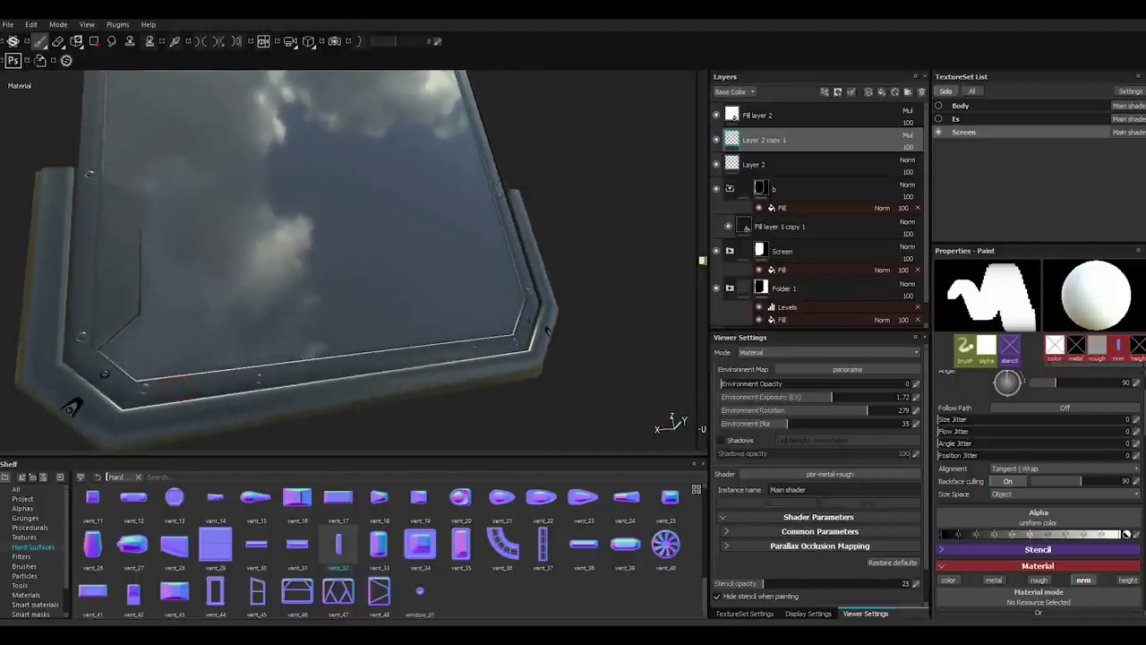
scroll(184, 388, up, 3)
scroll(189, 385, up, 3)
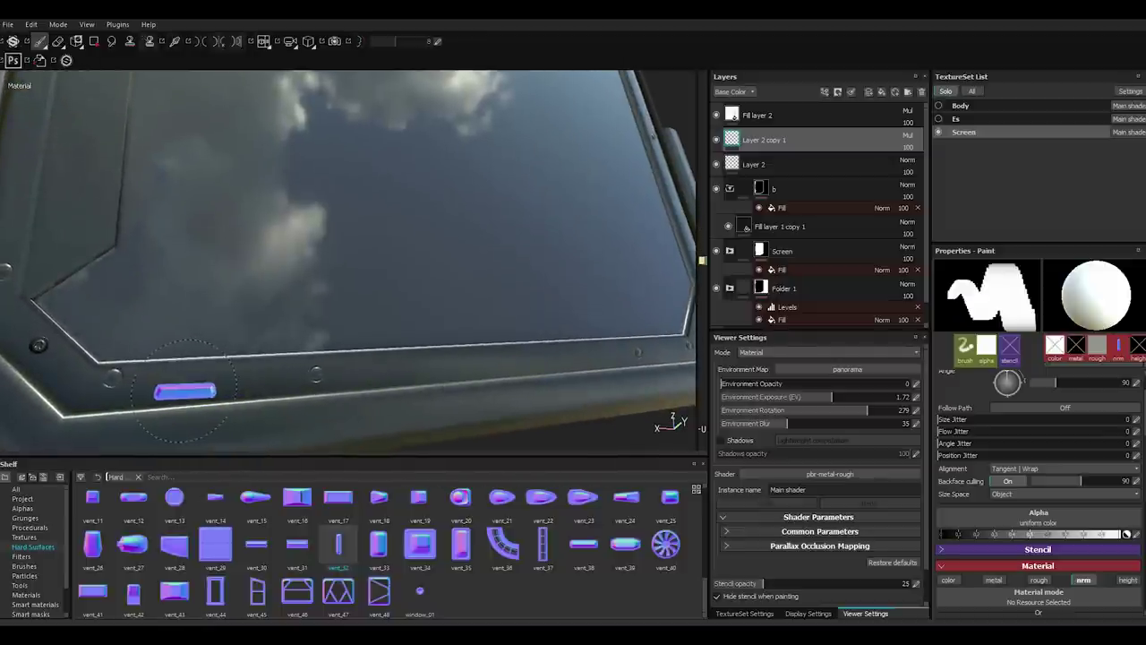
alt+drag(179, 385, 176, 379)
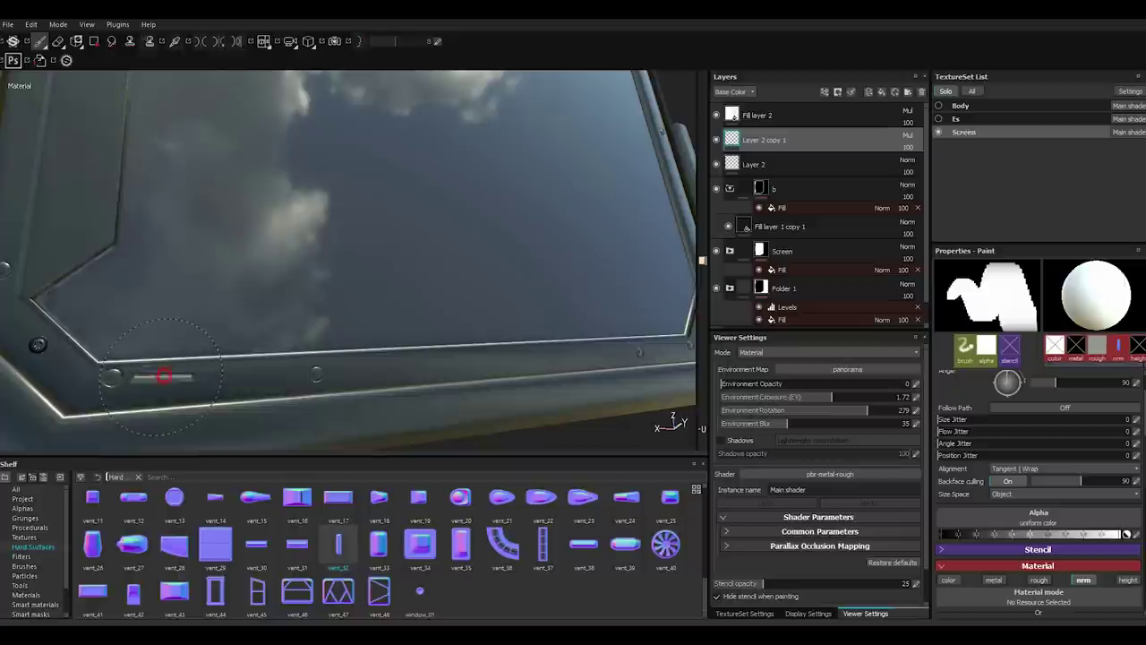
mouse_move(166, 379)
alt+mouse_down()
mouse_move(276, 373)
mouse_move(31, 264)
mouse_move(9, 300)
mouse_move(45, 362)
alt+mouse_up()
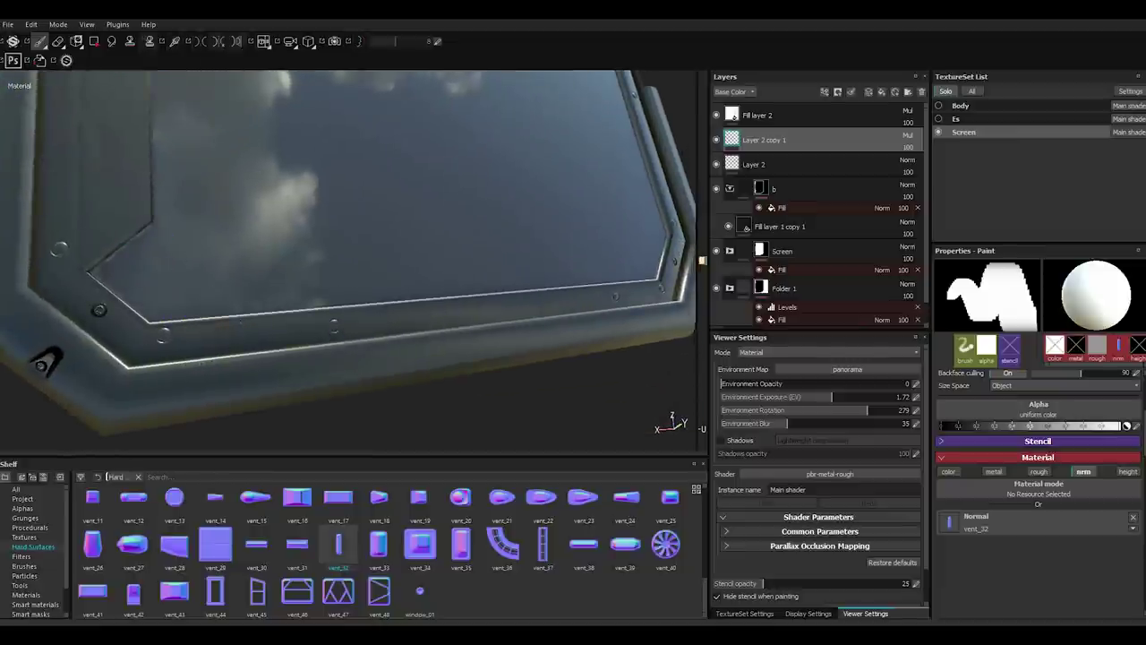
scroll(385, 546, up, 3)
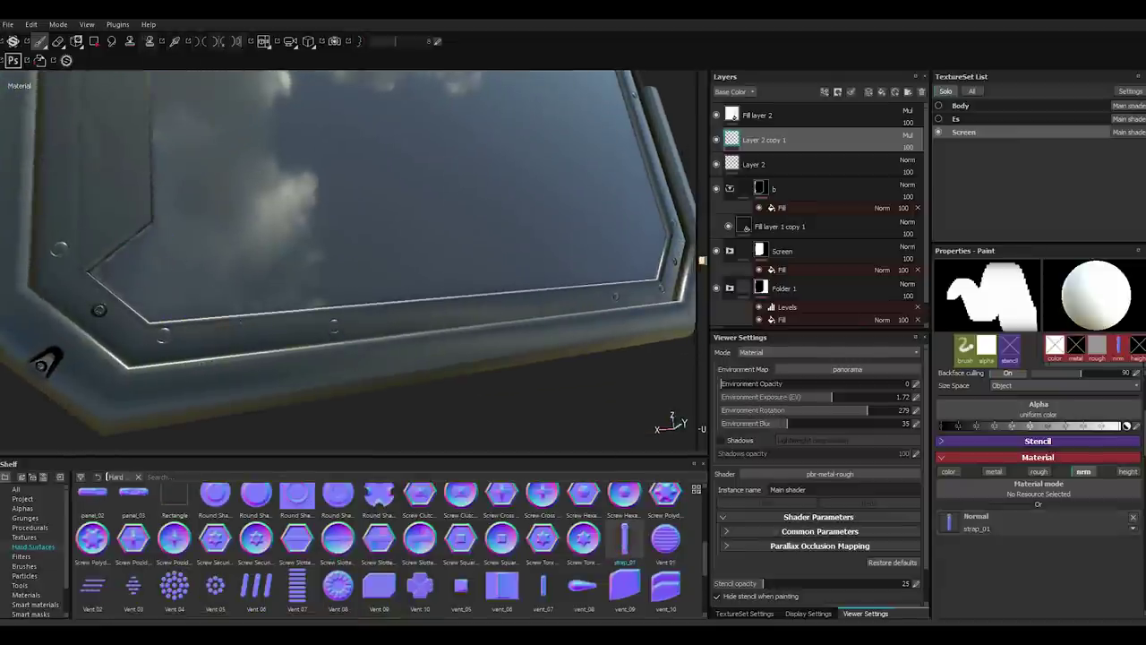
Switch the stamp to strap_01 and stamp a strap along the lower frame edge.
drag(624, 537, 976, 522)
alt+drag(242, 332, 232, 332)
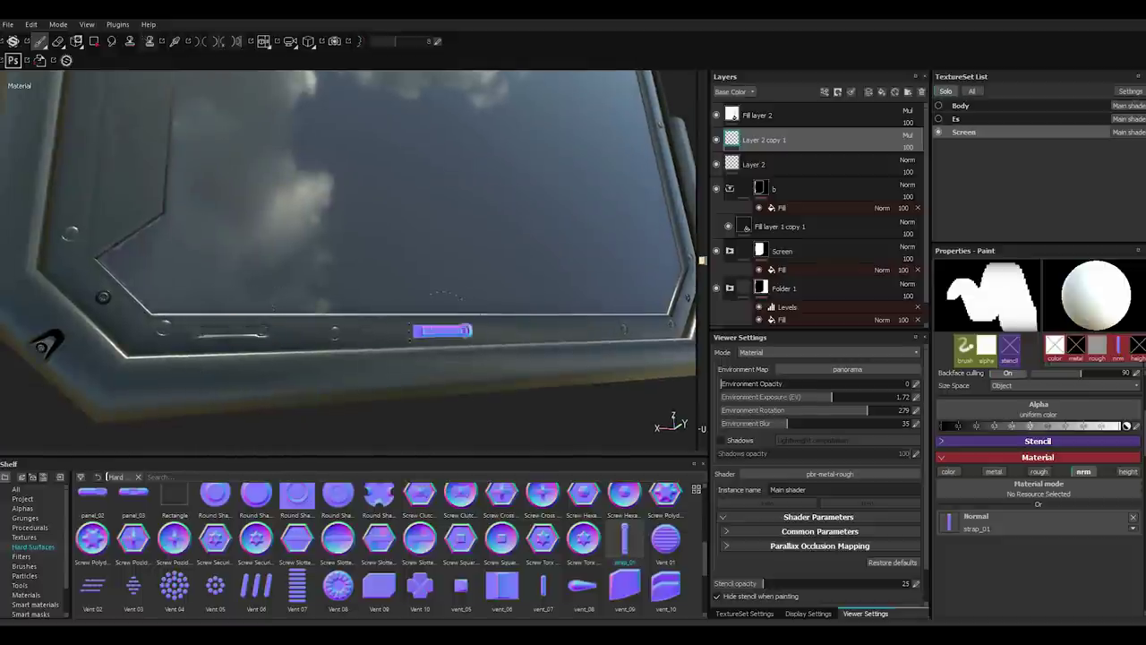
alt+drag(460, 328, 421, 309)
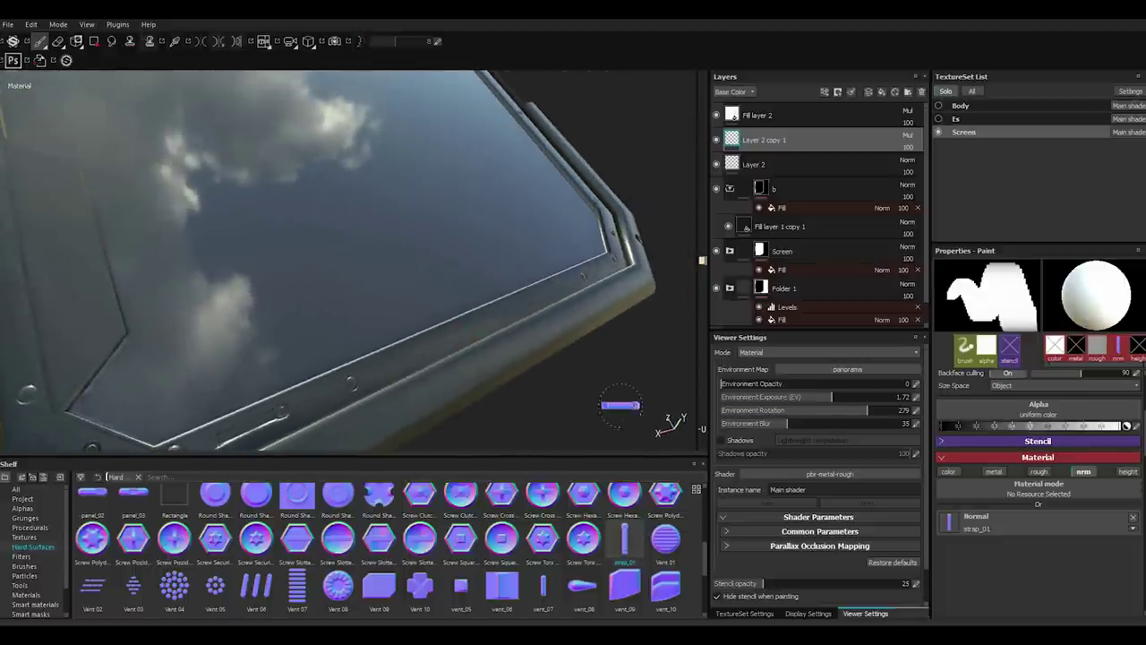
mouse_move(448, 405)
alt+mouse_down()
mouse_move(430, 405)
mouse_move(473, 391)
mouse_move(437, 372)
mouse_move(448, 383)
alt+mouse_up()
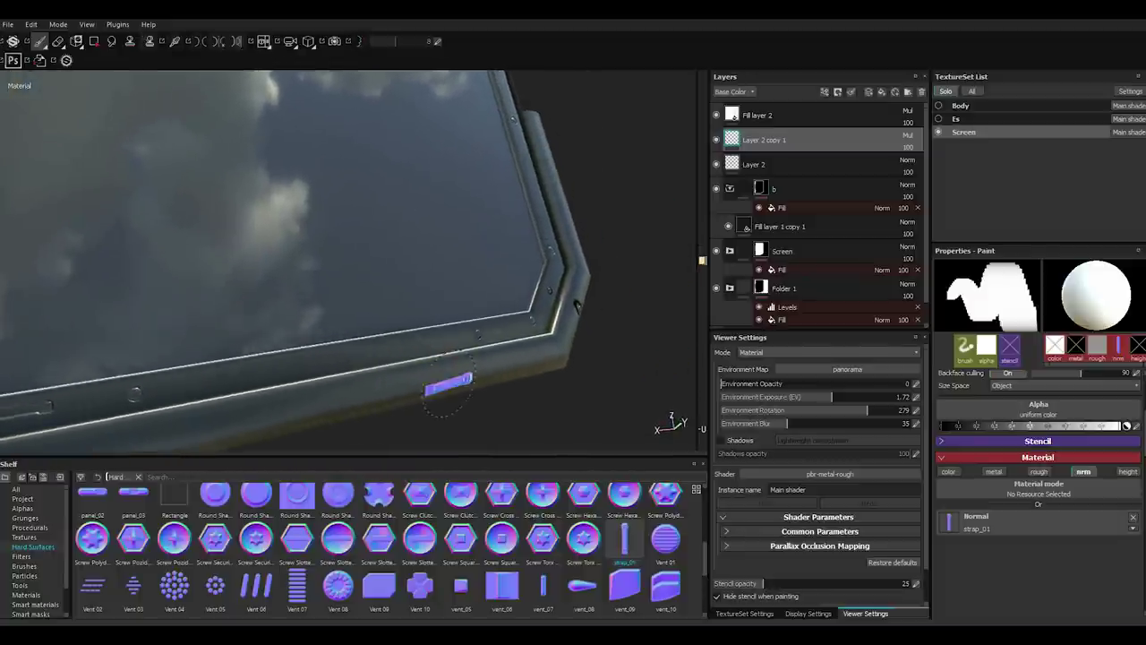
mouse_move(441, 343)
alt+mouse_down()
mouse_move(421, 342)
mouse_move(498, 336)
alt+mouse_up()
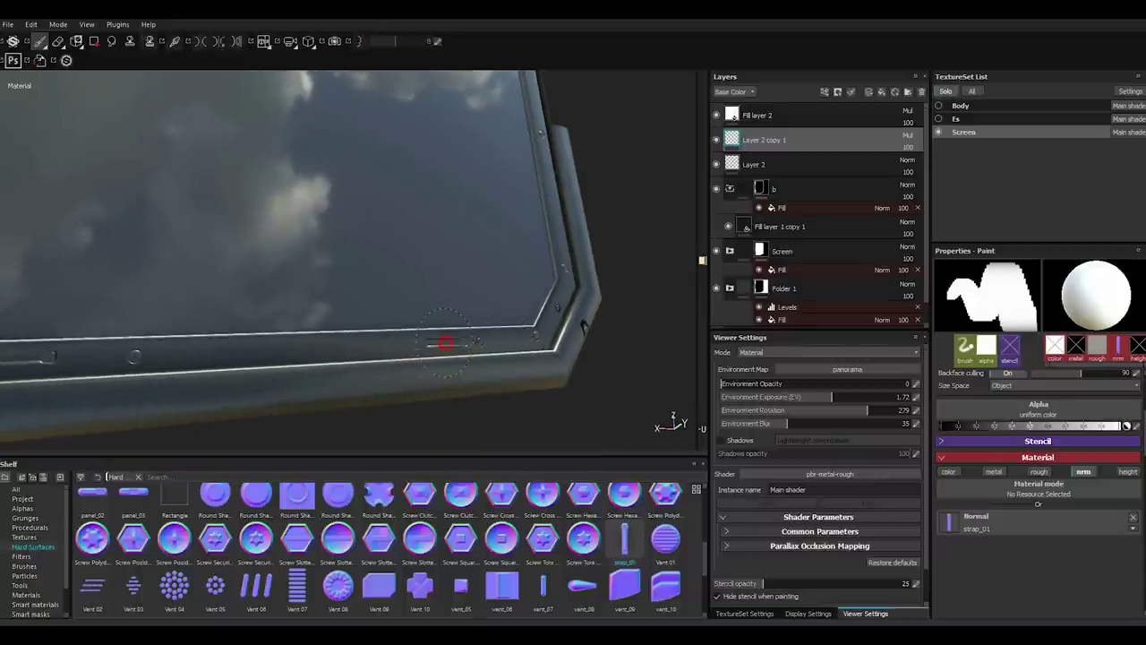
click(445, 341)
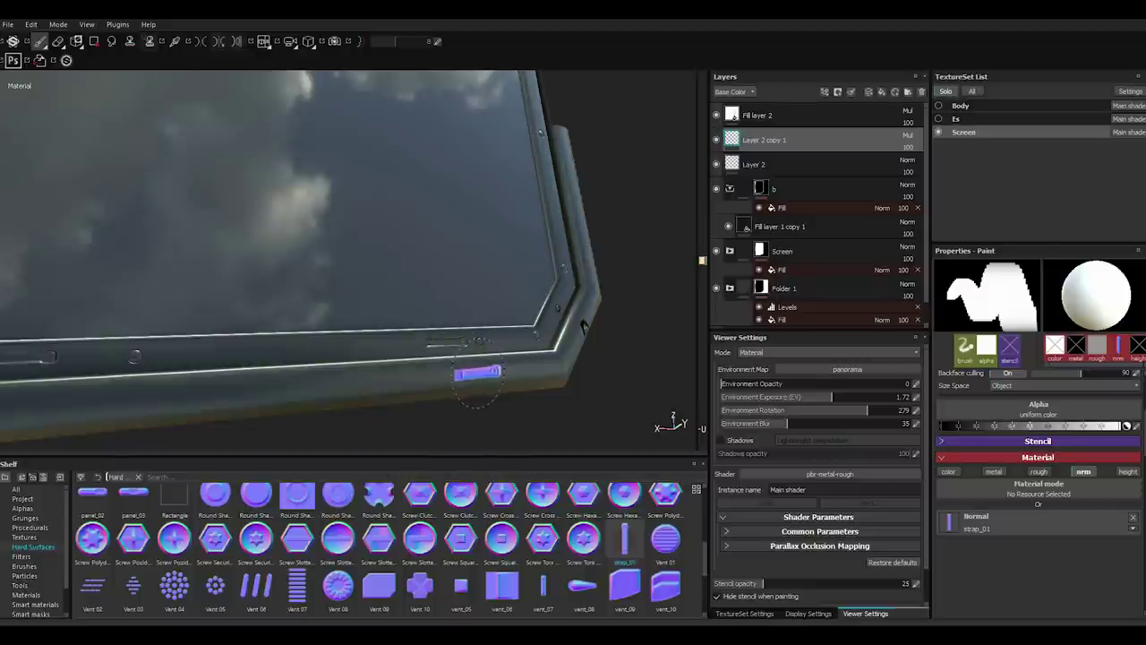
Stamp another strap_01 detail near the frame's upper corner.
alt+drag(474, 381, 410, 279)
mouse_move(372, 217)
alt+mouse_down()
mouse_move(390, 281)
mouse_move(273, 222)
mouse_move(285, 217)
mouse_move(323, 284)
alt+mouse_up()
click(289, 224)
Zoom in on the tilted frame's lower-left corner, then pull out to the whole frame.
scroll(1039, 448, up, 3)
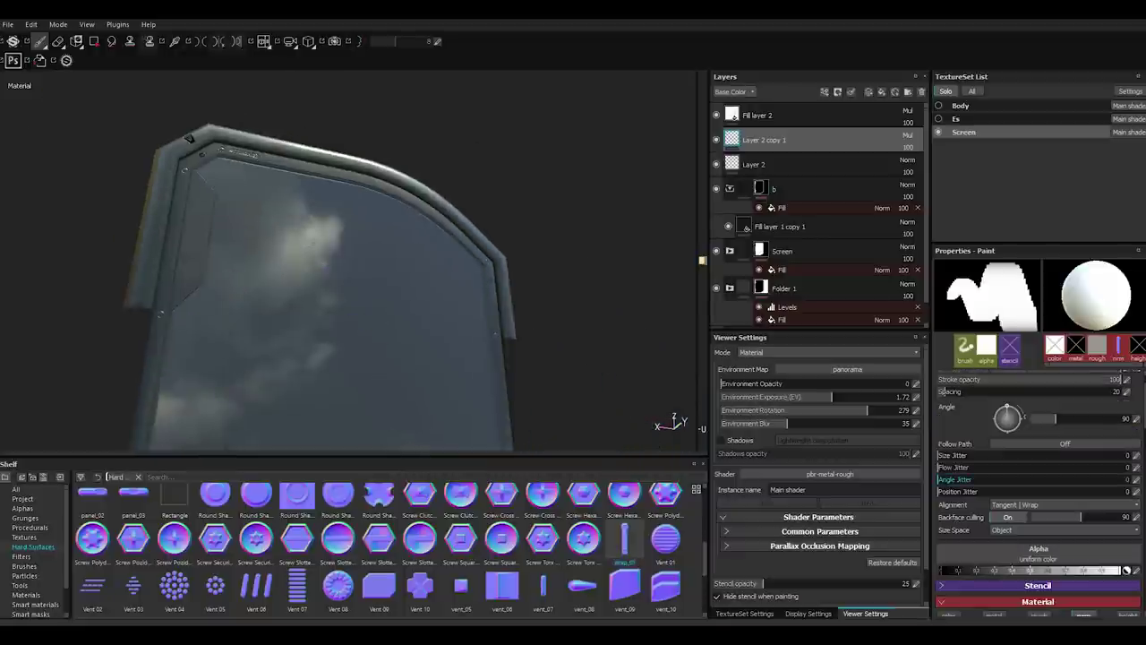
mouse_move(312, 303)
alt+mouse_down()
mouse_move(366, 333)
mouse_move(371, 220)
mouse_move(328, 327)
mouse_move(381, 361)
mouse_move(197, 311)
alt+mouse_up()
scroll(197, 324, up, 2)
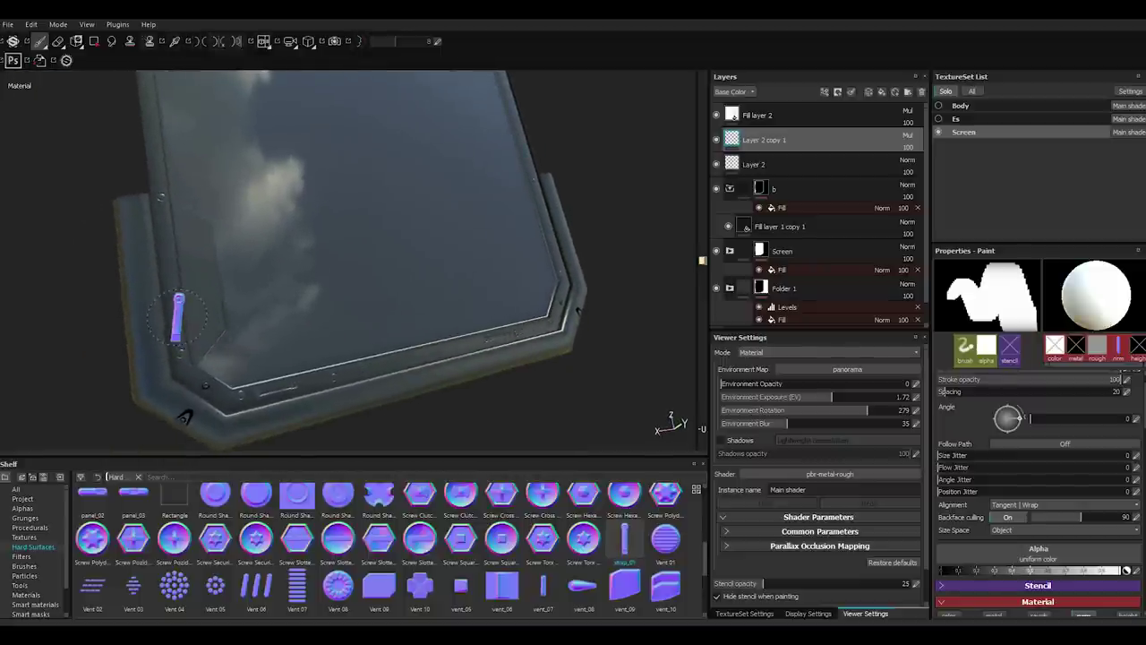
alt+drag(195, 320, 177, 313)
scroll(174, 320, up, 2)
scroll(177, 320, up, 1)
scroll(183, 320, up, 1)
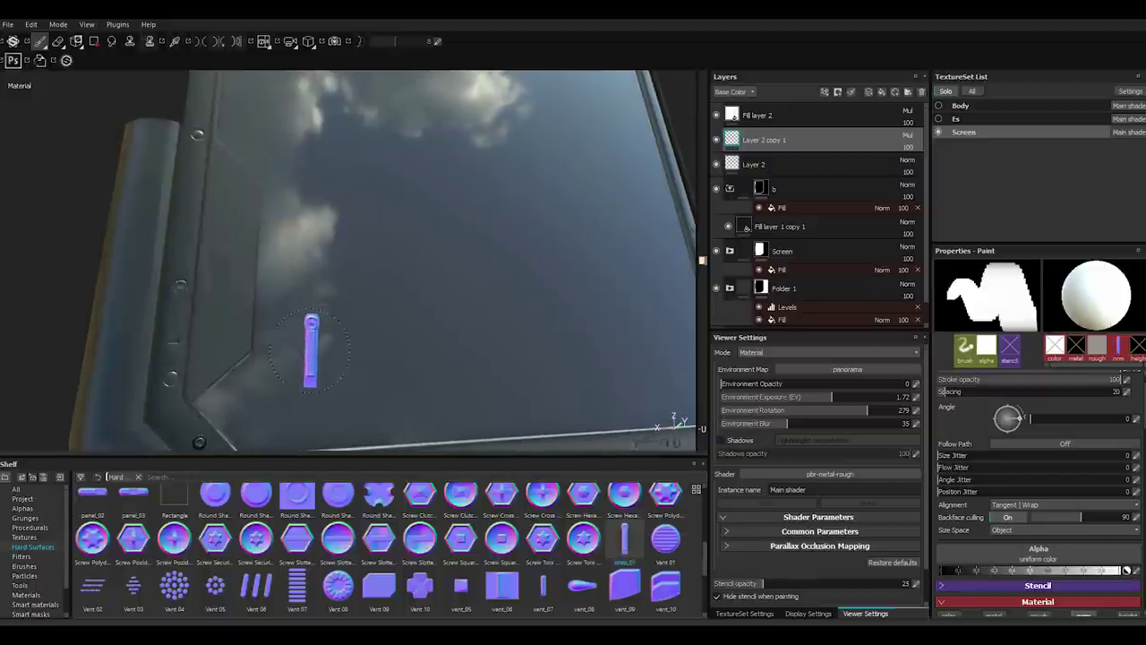
alt+drag(310, 371, 317, 392)
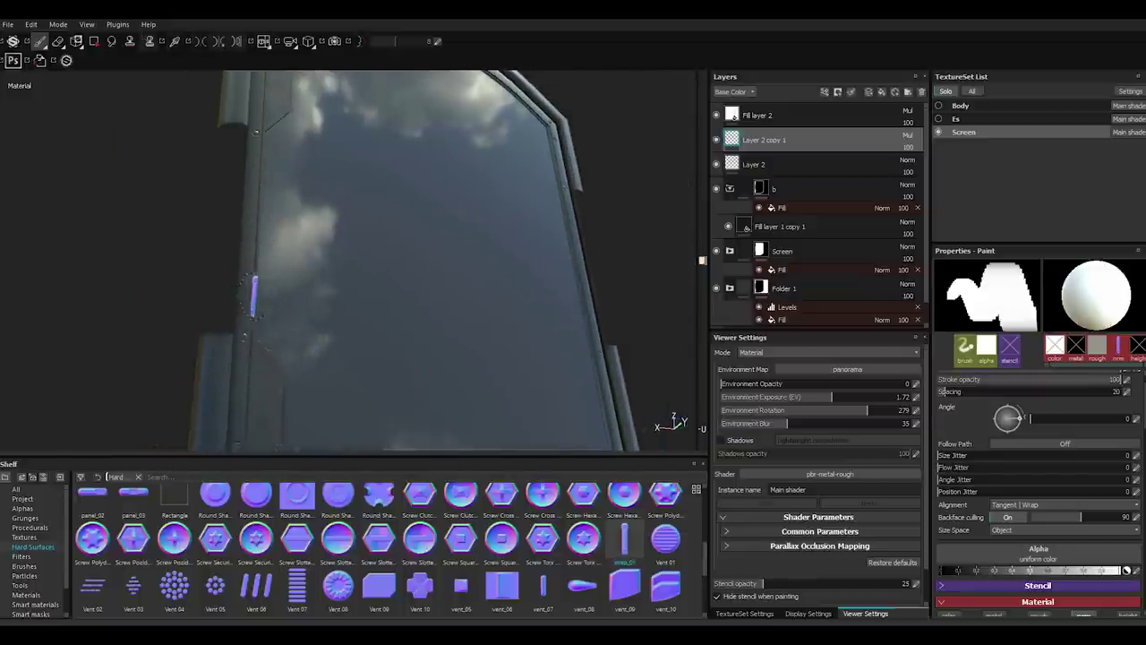
Orbit around the frame's top and right edges to a close straight-on view.
alt+drag(247, 303, 238, 302)
mouse_move(301, 230)
alt+mouse_down()
mouse_move(327, 219)
mouse_move(323, 403)
alt+mouse_up()
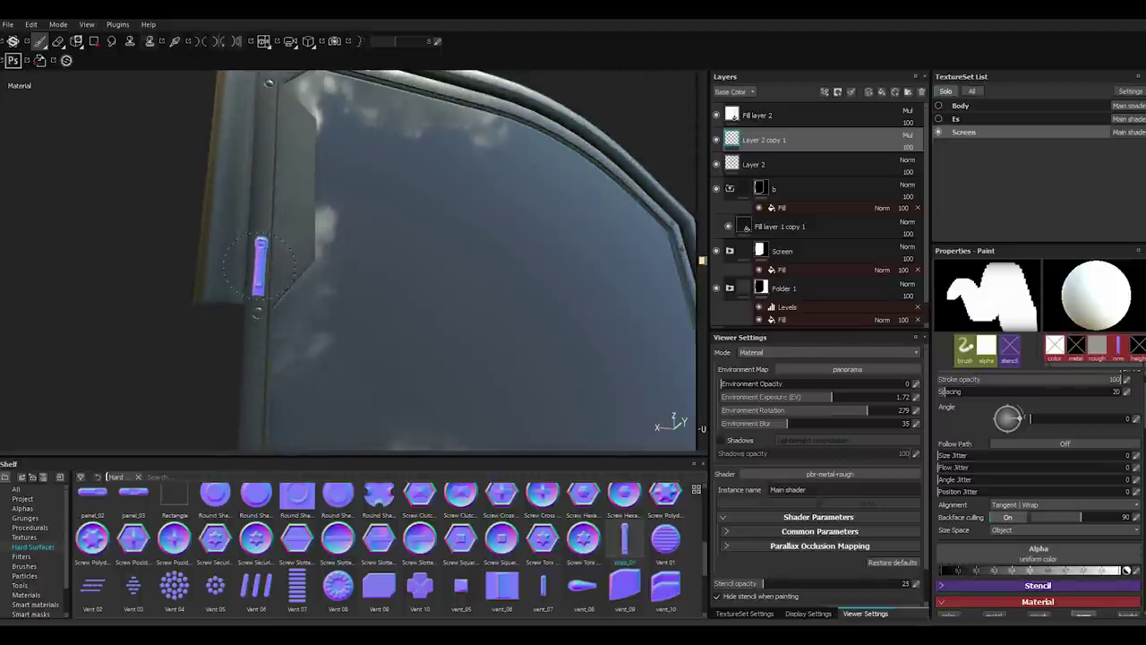
alt+drag(307, 206, 262, 284)
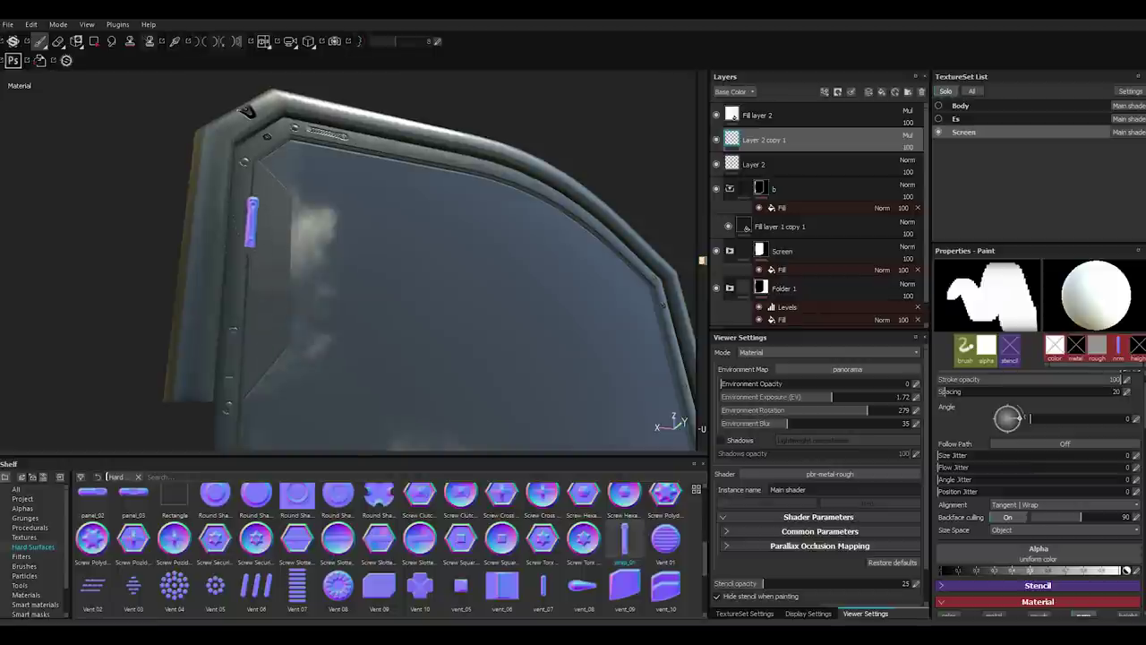
alt+drag(529, 332, 408, 277)
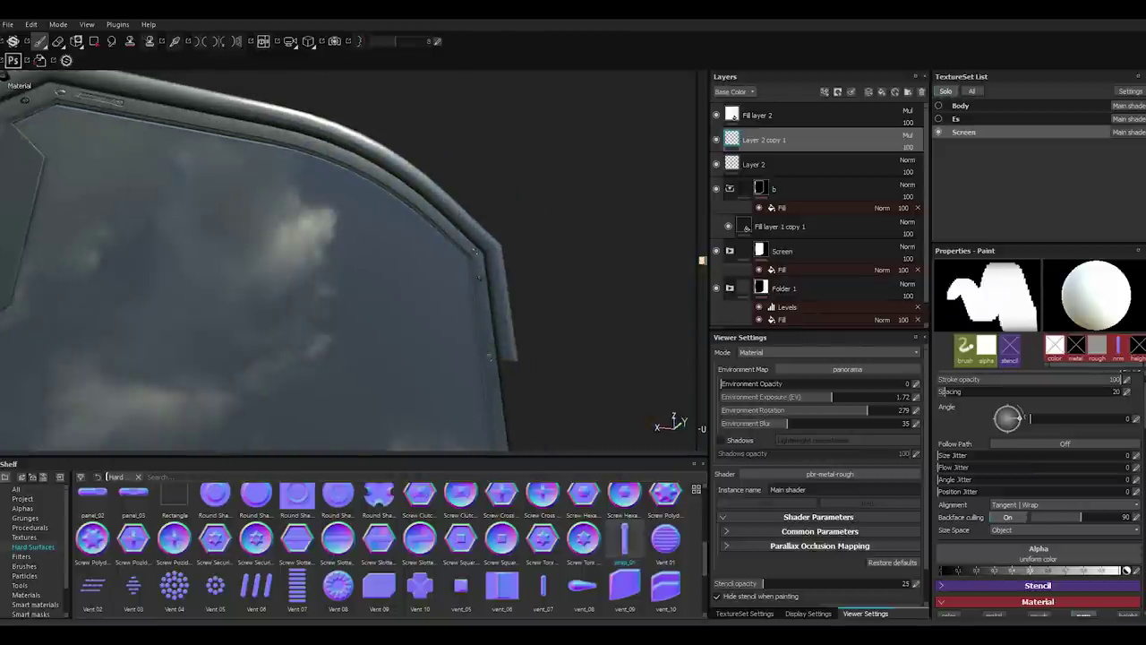
alt+drag(505, 301, 494, 328)
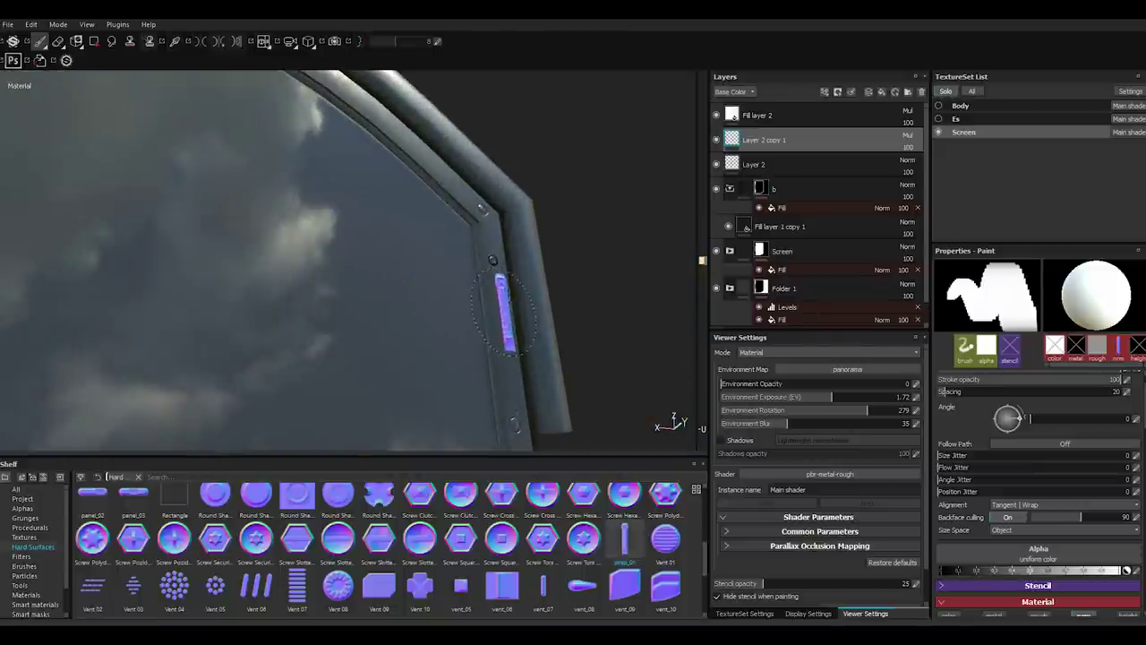
alt+drag(466, 268, 487, 269)
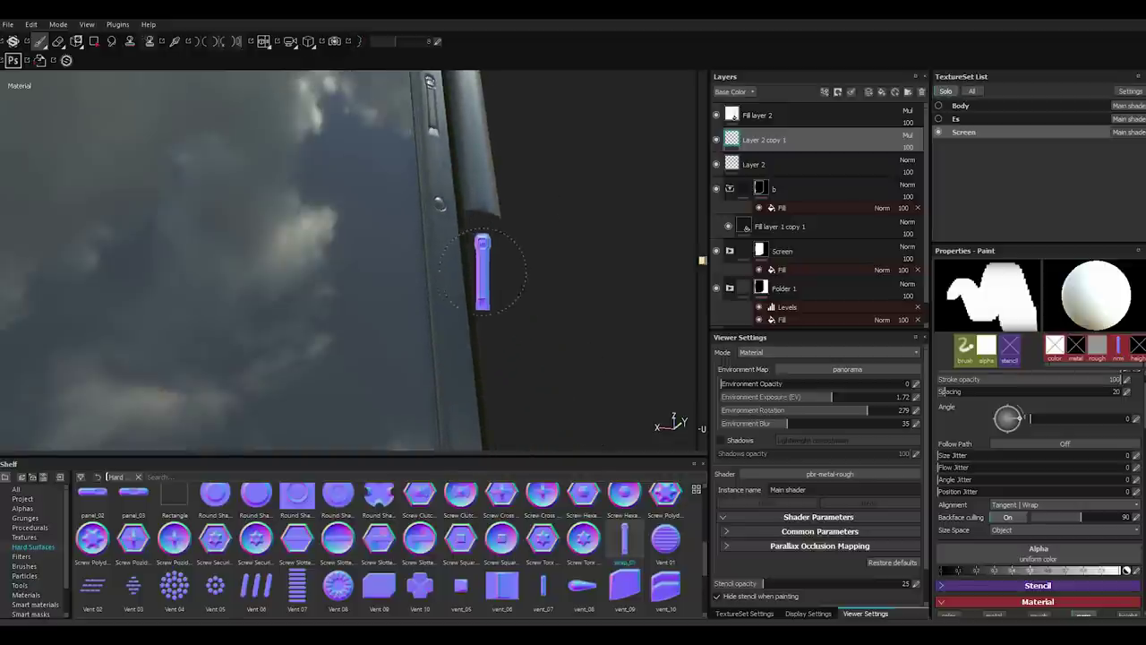
alt+drag(493, 376, 429, 376)
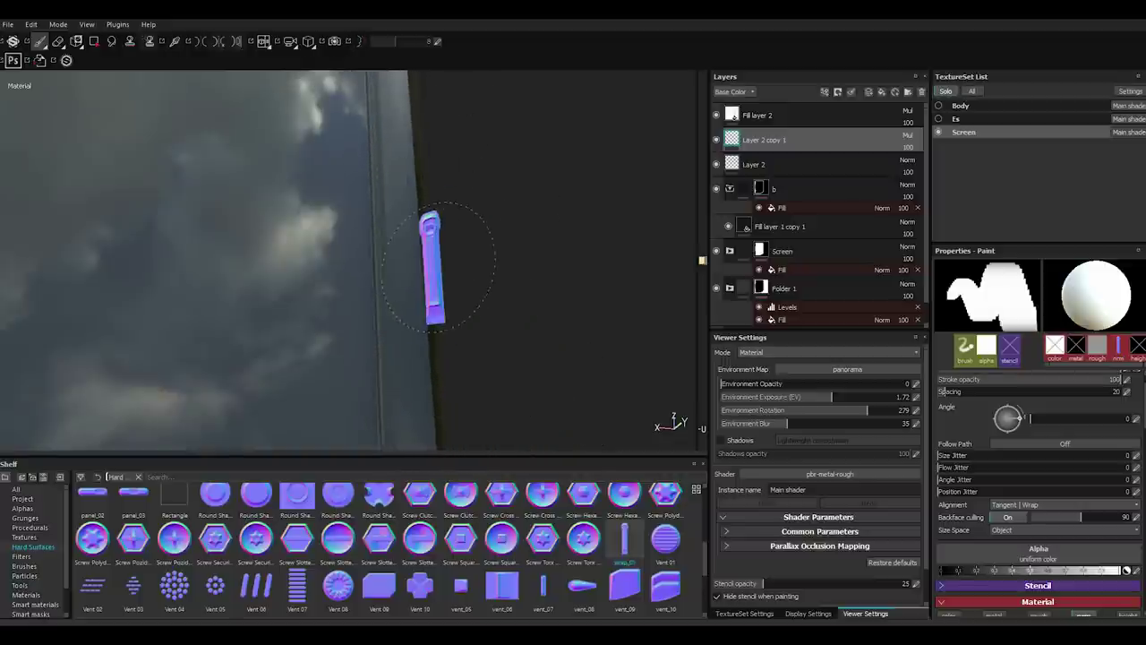
alt+drag(439, 260, 427, 256)
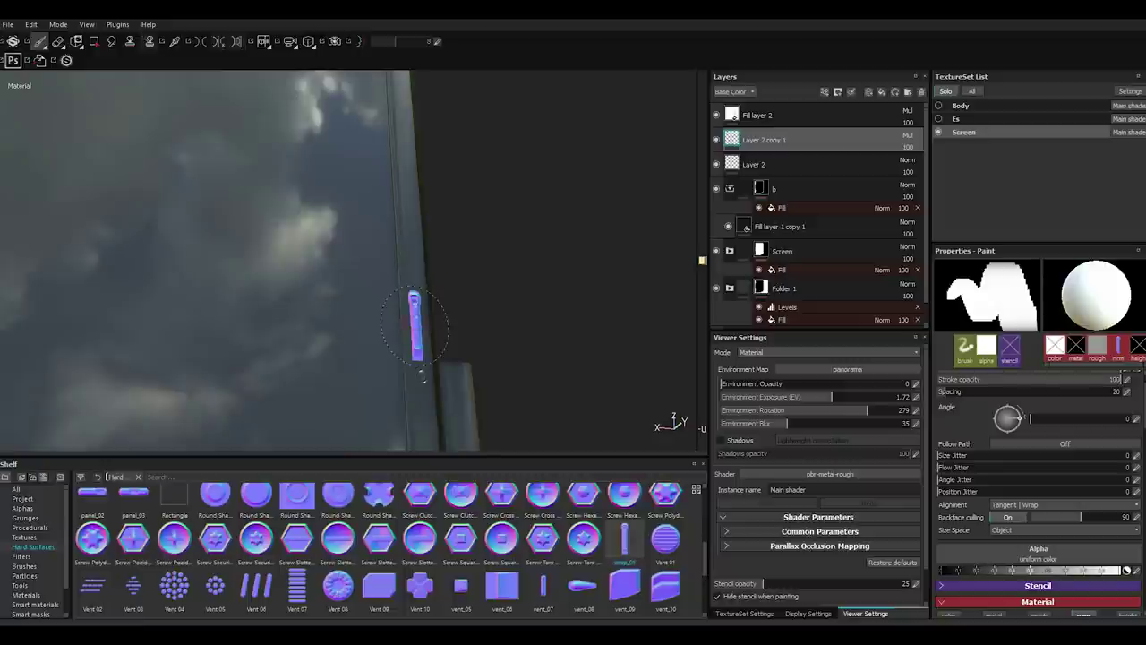
mouse_move(415, 327)
alt+mouse_down()
mouse_move(402, 323)
mouse_move(457, 333)
mouse_move(447, 309)
mouse_move(409, 350)
mouse_move(503, 324)
alt+mouse_up()
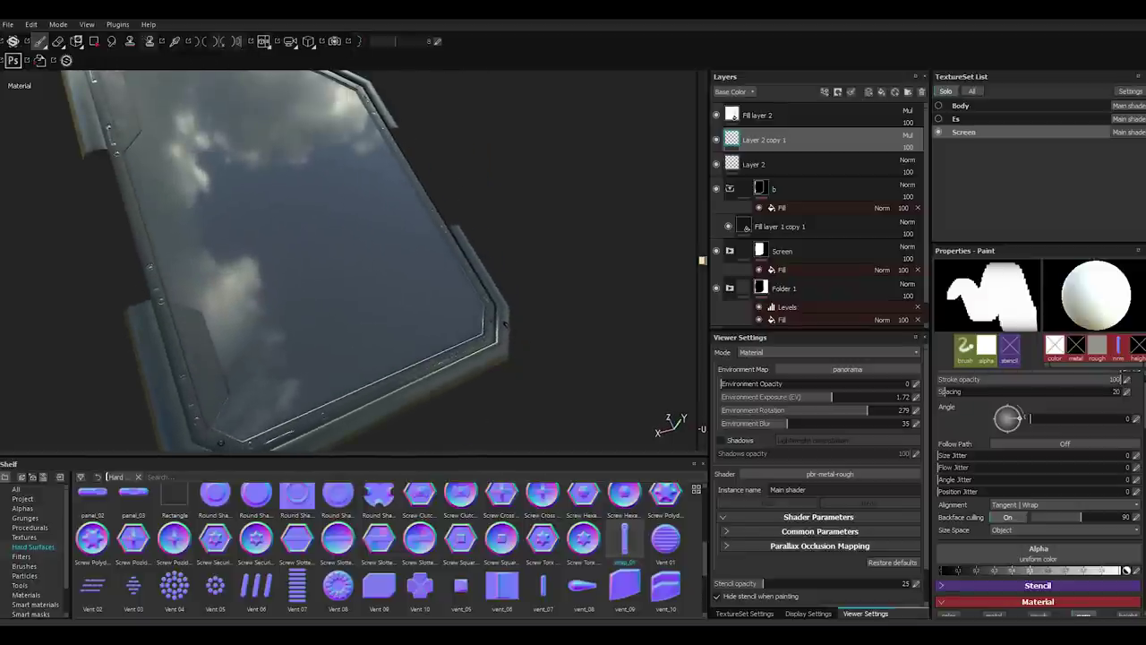
Save the project from the File menu.
scroll(379, 547, down, 2)
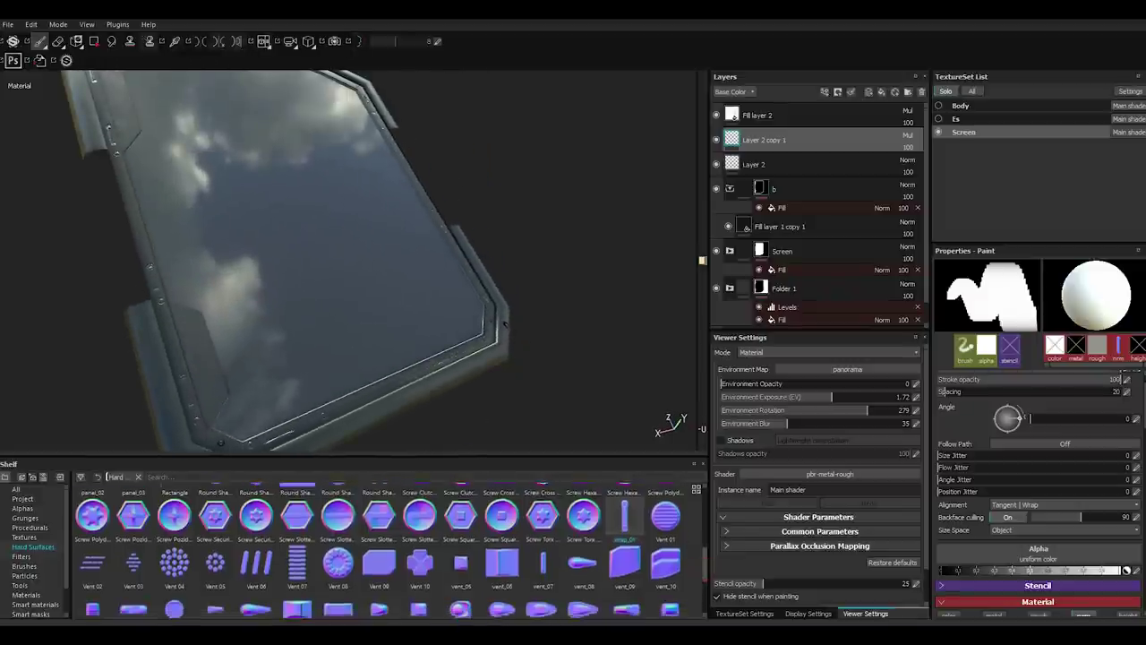
scroll(380, 546, down, 2)
scroll(380, 546, down, 2)
scroll(379, 546, up, 1)
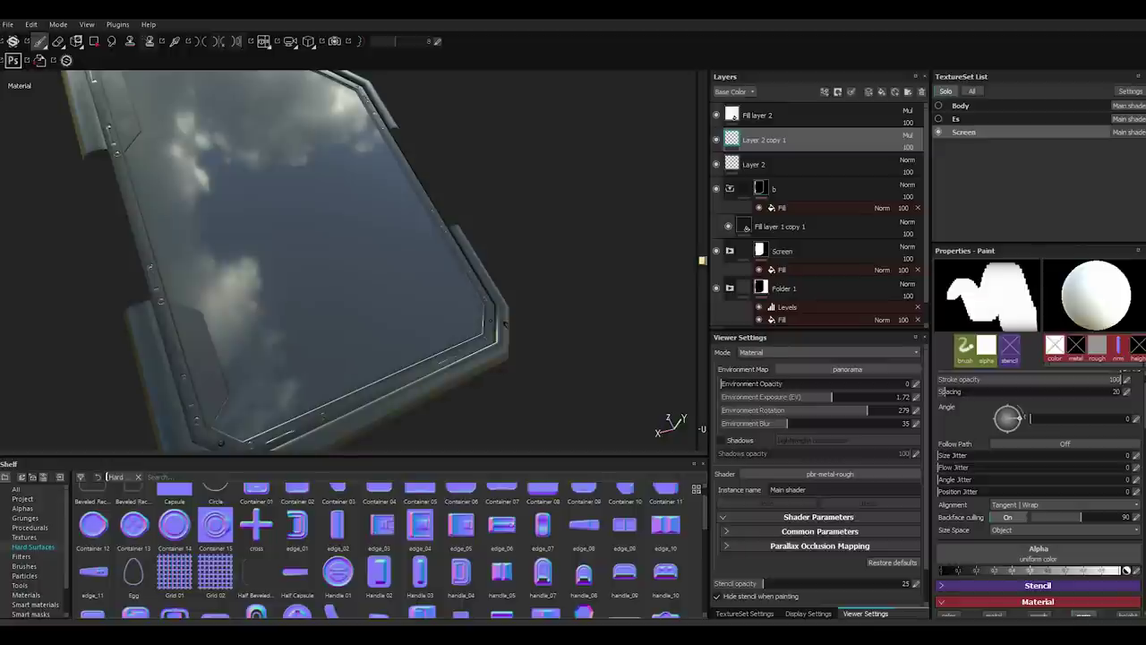
click(7, 24)
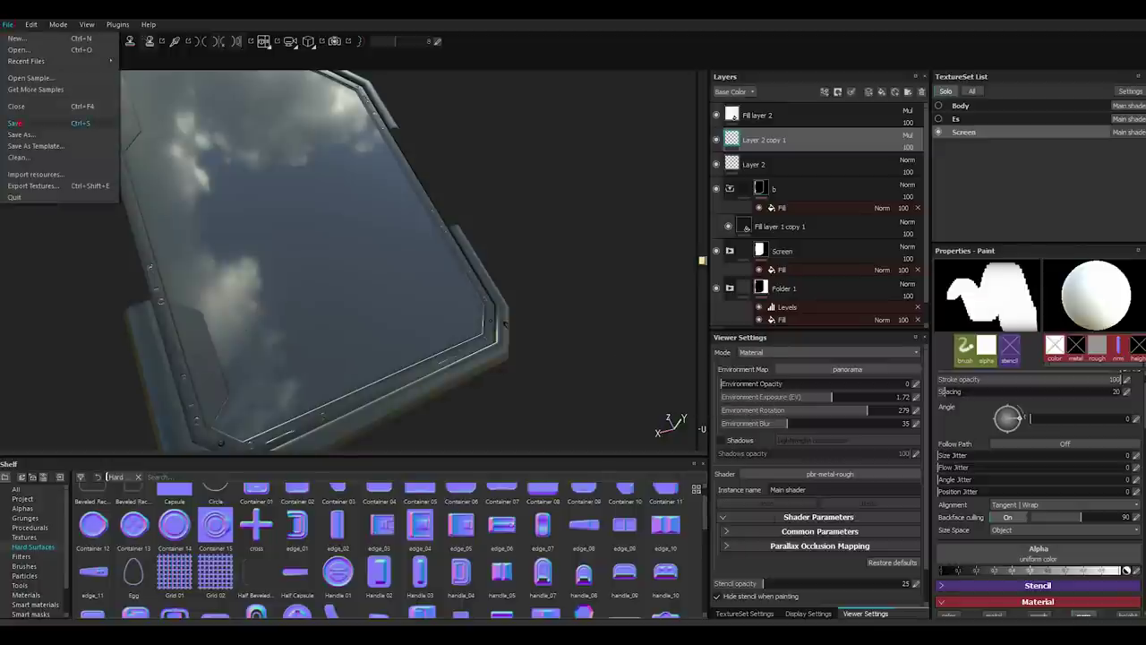
click(27, 95)
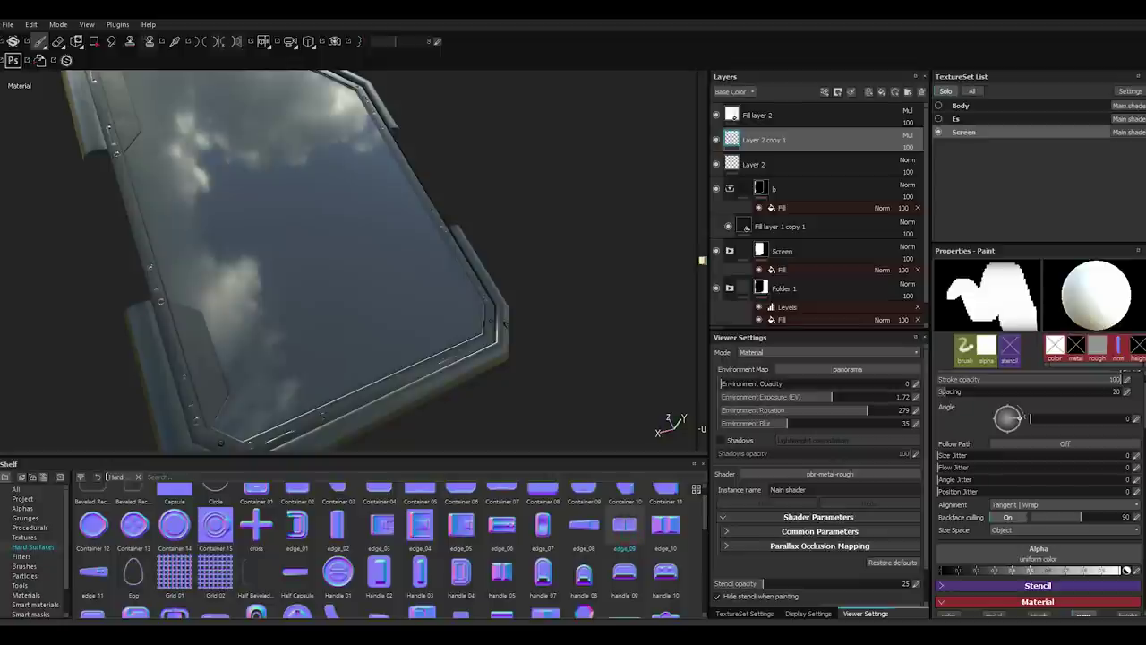
Set the stamp's Material Normal to edge_09, then replace it with Half Capsule.
scroll(1039, 493, down, 2)
scroll(1039, 493, down, 2)
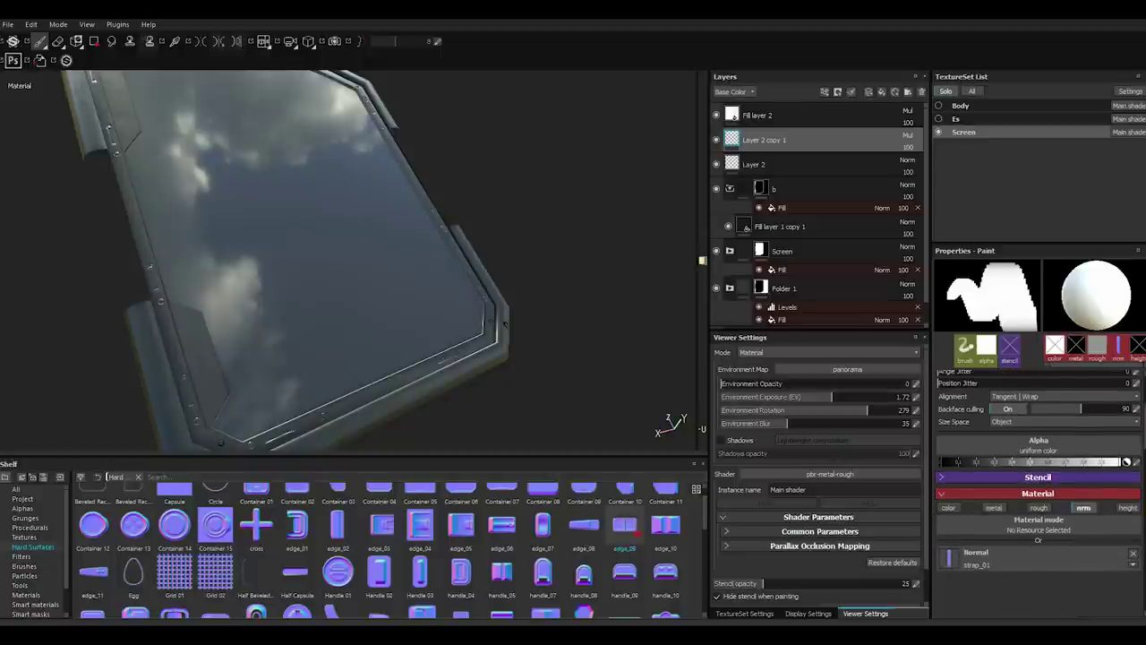
drag(624, 527, 950, 557)
alt+drag(328, 410, 202, 431)
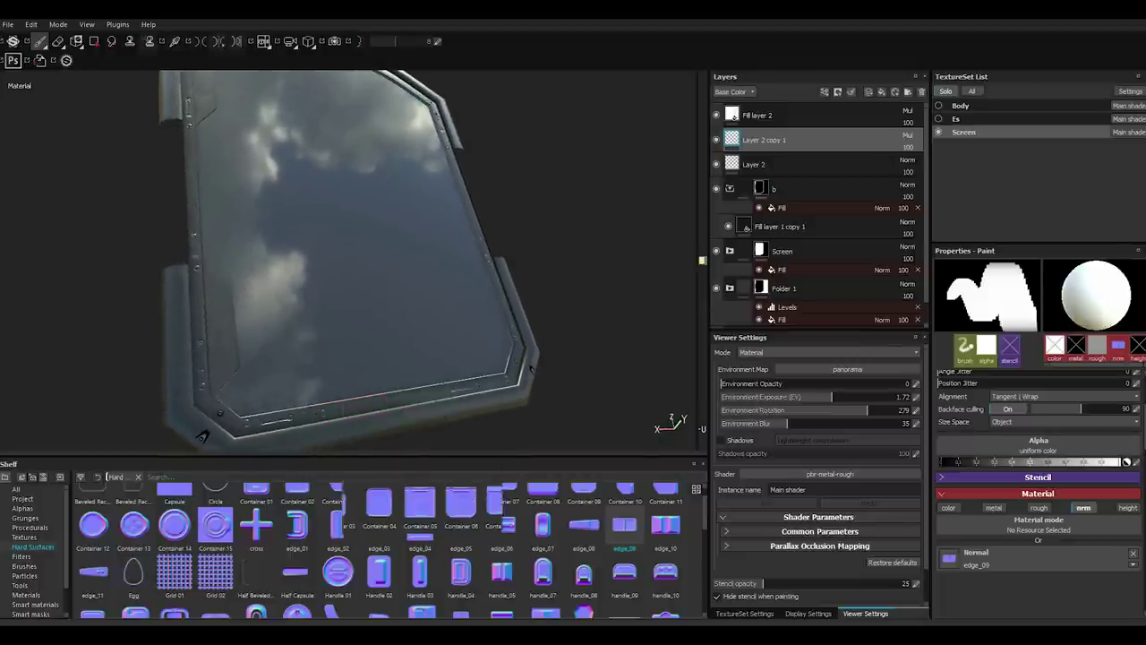
mouse_move(502, 528)
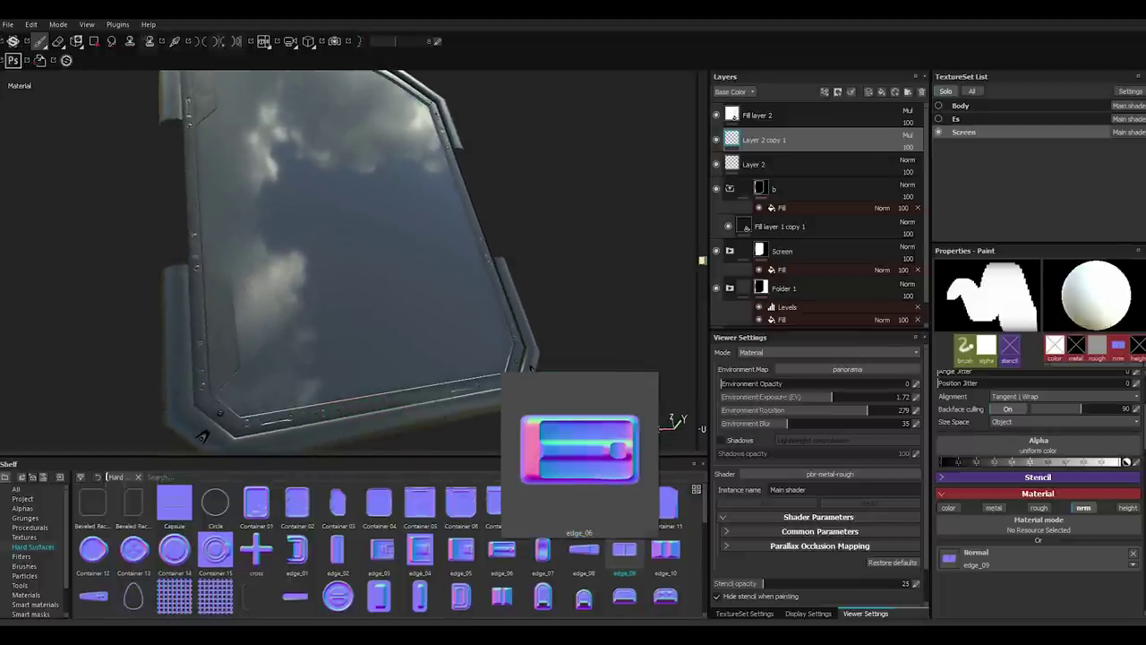
drag(295, 596, 949, 558)
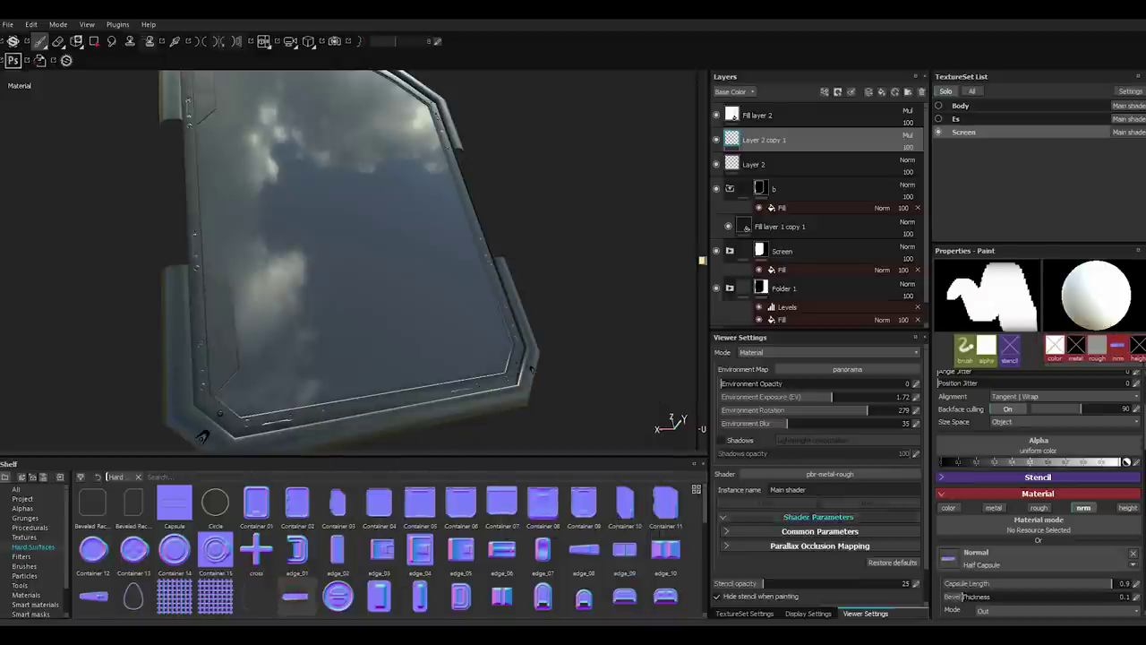
scroll(363, 415, up, 2)
scroll(350, 413, up, 2)
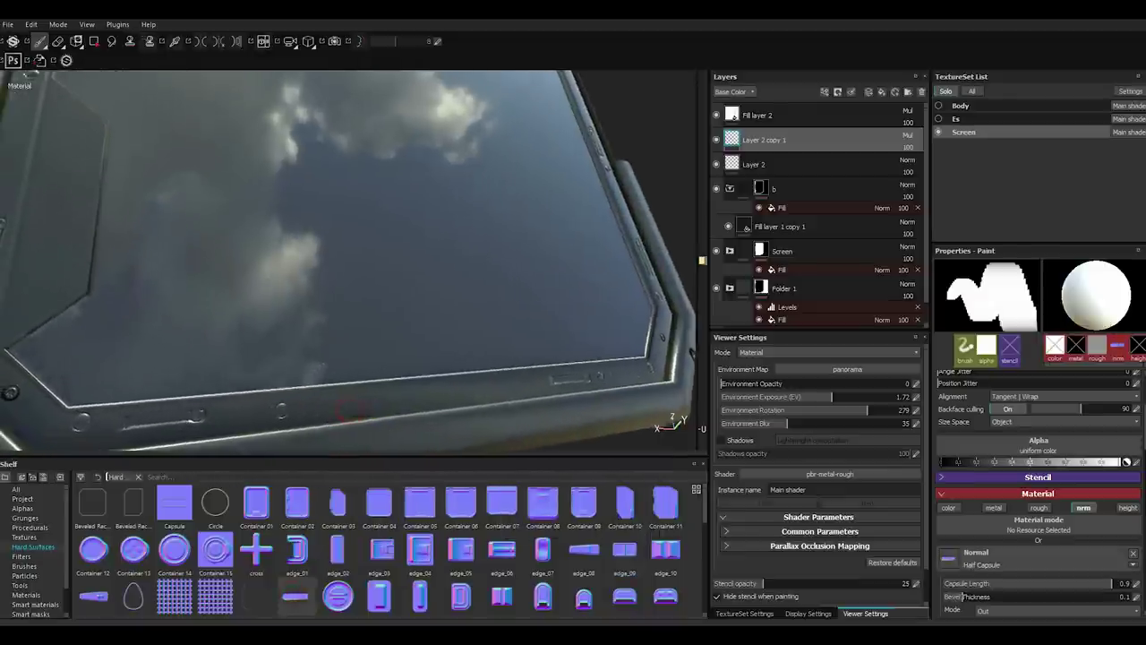
scroll(336, 411, up, 1)
mouse_move(333, 408)
alt+mouse_down()
mouse_move(484, 412)
mouse_move(268, 231)
mouse_move(333, 259)
mouse_move(269, 317)
alt+mouse_up()
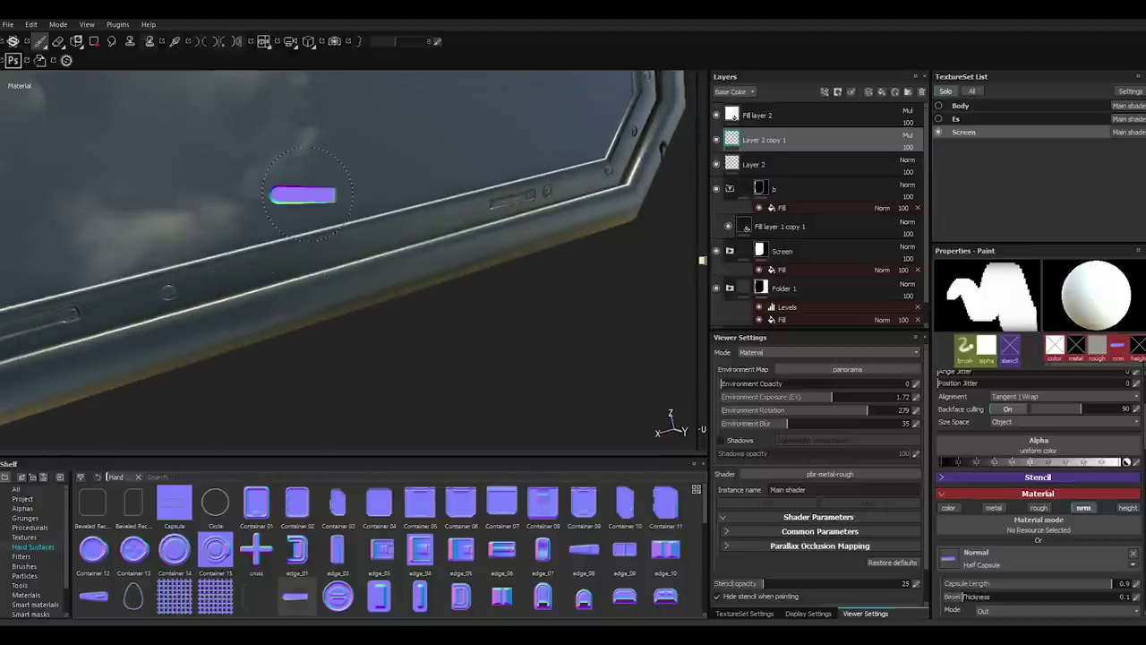
scroll(296, 596, down, 3)
scroll(295, 596, down, 3)
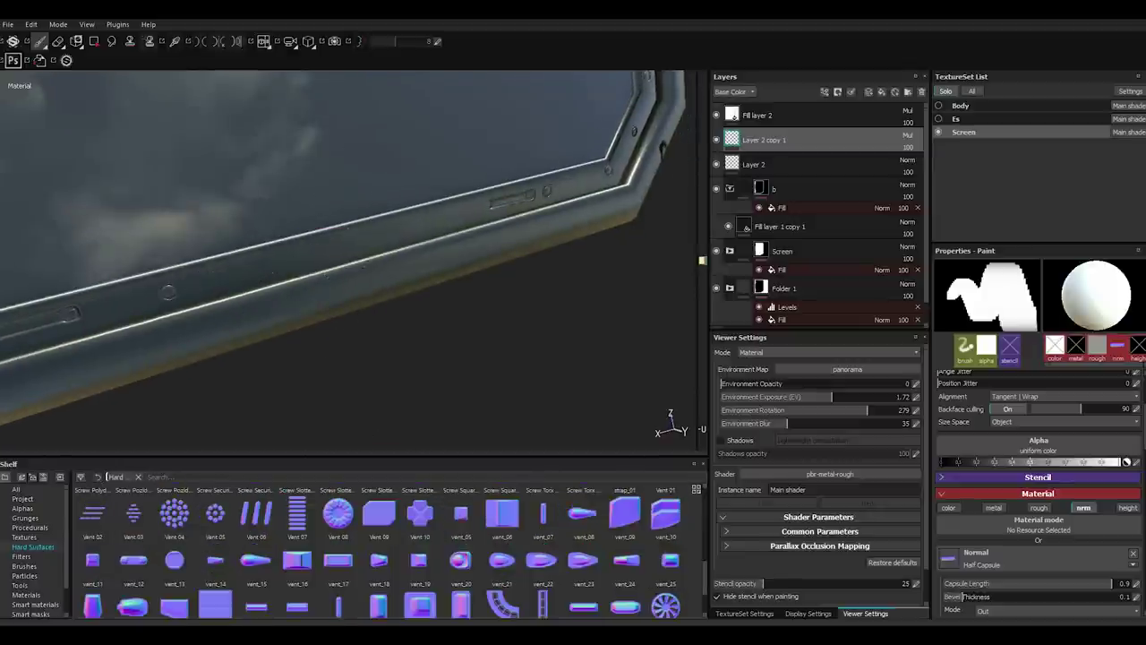
Load vent_11 from the Hard Surfaces shelf as the stamp's normal shape.
click(92, 560)
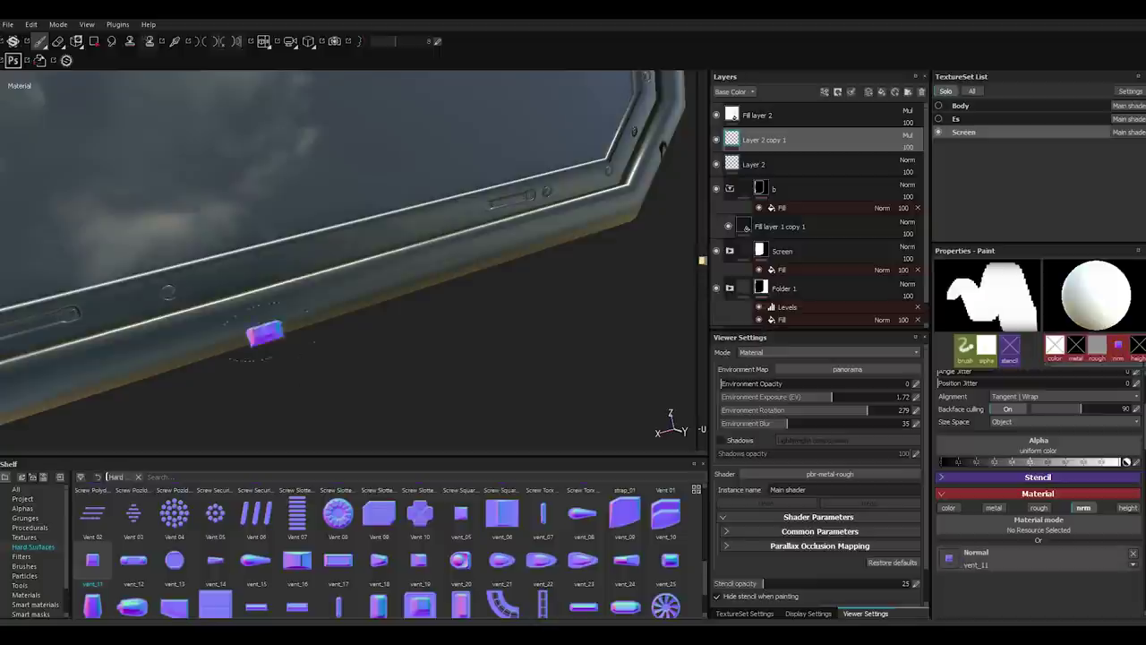
mouse_move(215, 272)
alt+mouse_down()
mouse_move(242, 289)
mouse_move(266, 269)
mouse_move(451, 325)
alt+mouse_up()
alt+drag(291, 358, 295, 345)
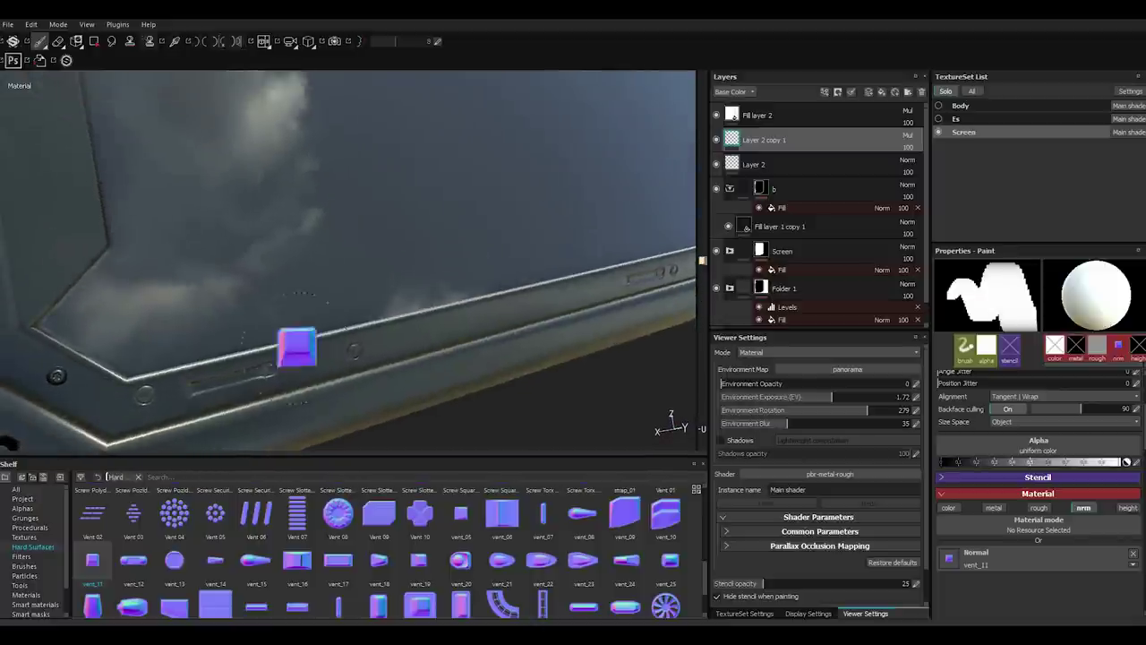
alt+drag(504, 353, 537, 340)
mouse_move(188, 360)
alt+mouse_down()
mouse_move(460, 346)
mouse_move(402, 340)
alt+mouse_up()
Orbit around the frame to view its bottom bezel, vertical side and right edge.
alt+drag(224, 269, 242, 276)
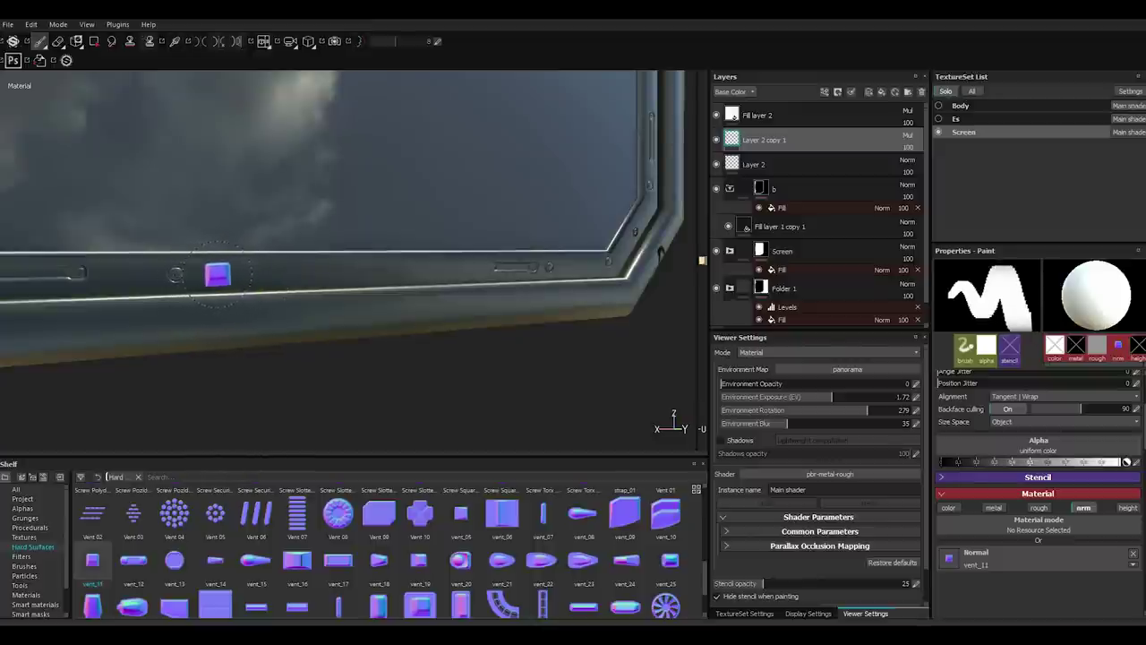
alt+drag(356, 270, 454, 259)
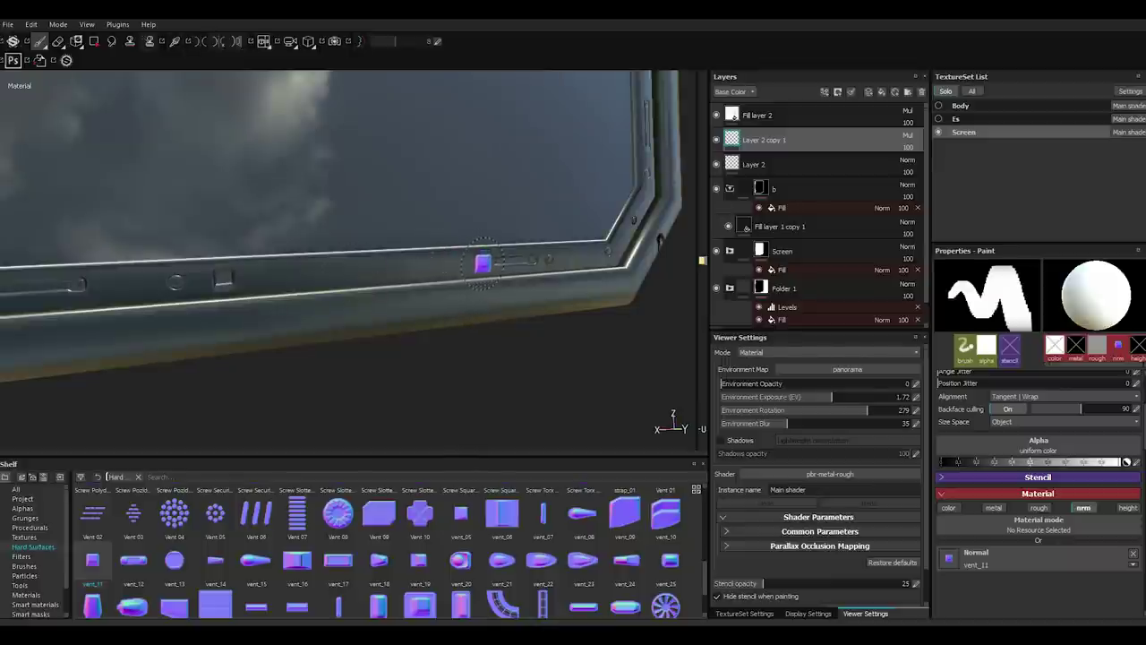
alt+drag(476, 262, 259, 290)
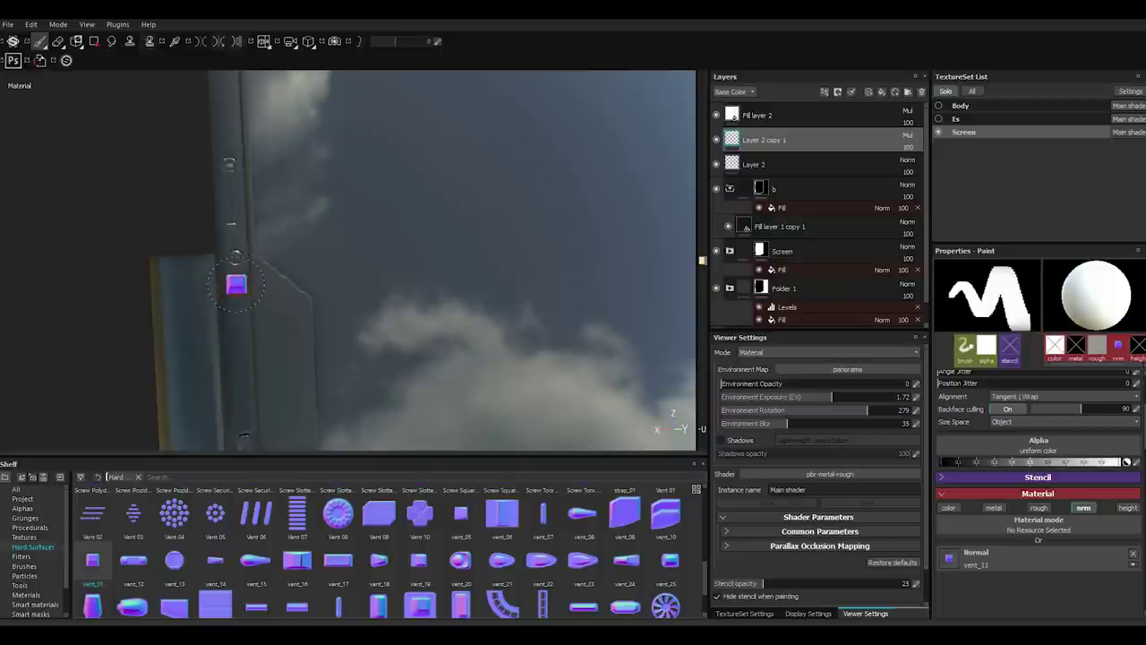
alt+drag(327, 366, 235, 444)
mouse_move(269, 268)
alt+mouse_down()
mouse_move(190, 258)
mouse_move(269, 404)
alt+mouse_up()
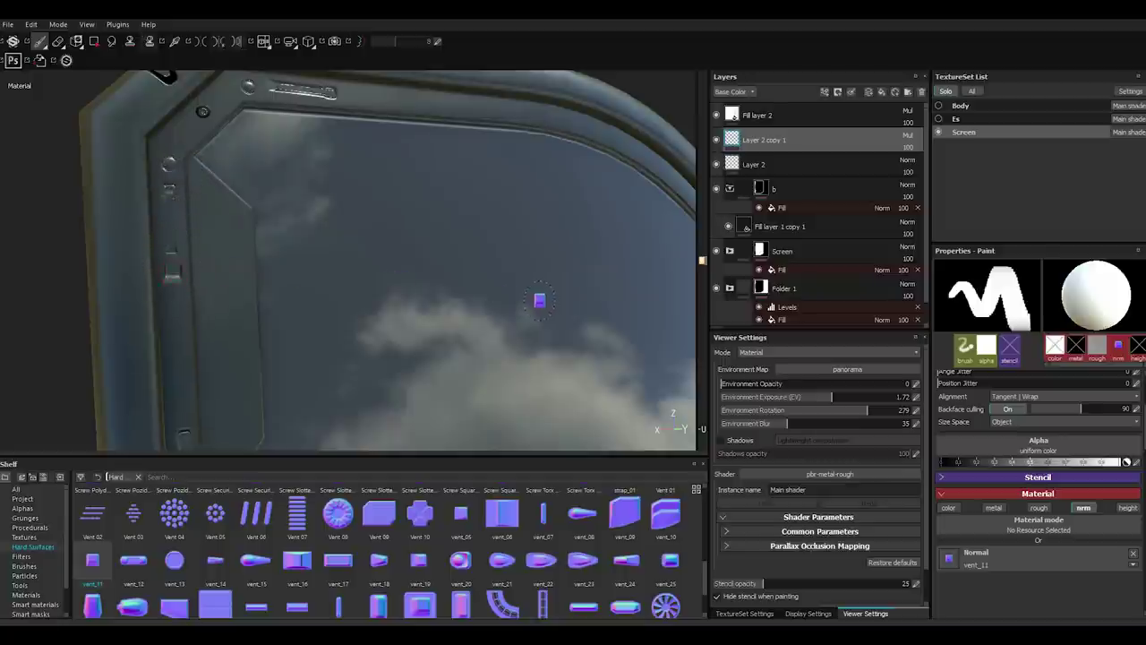
alt+drag(540, 302, 328, 309)
alt+drag(456, 313, 438, 224)
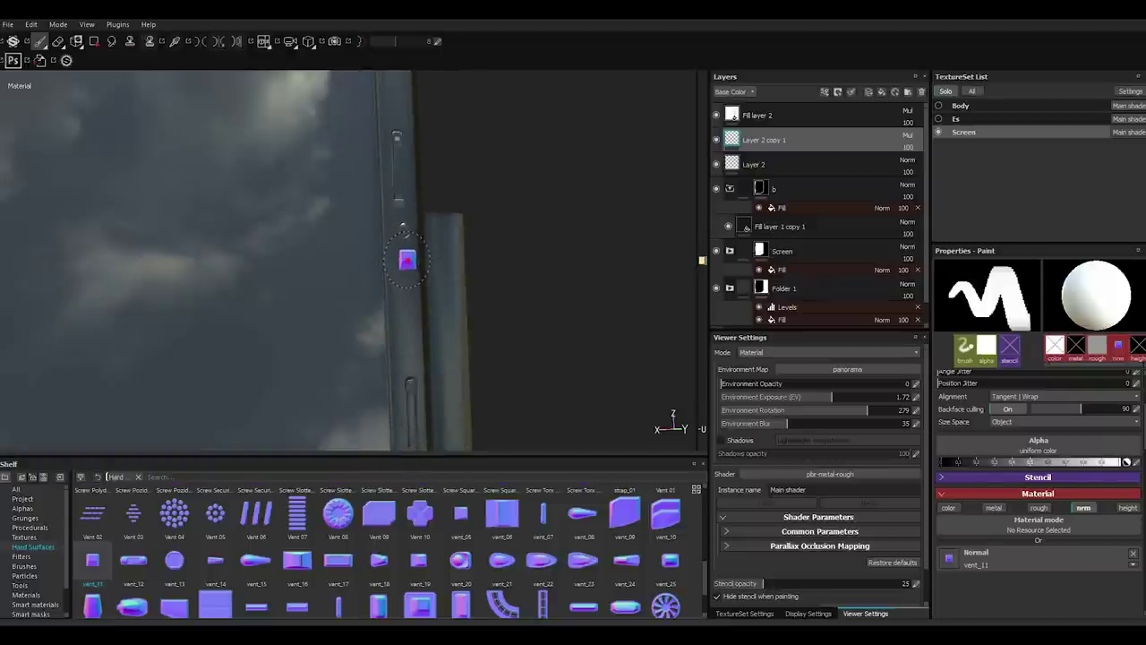
scroll(408, 266, down, 2)
mouse_move(408, 266)
alt+mouse_down()
mouse_move(364, 273)
mouse_move(328, 182)
alt+mouse_up()
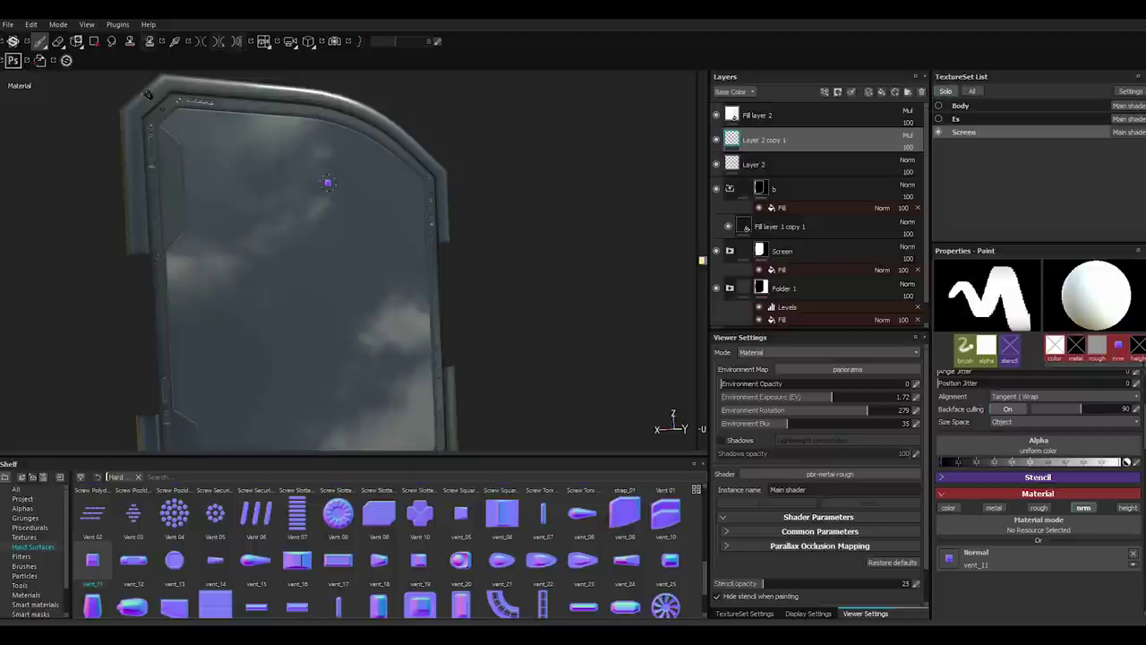
Load vent_20 and stamp a round vent onto the left frame edge.
alt+drag(327, 182, 279, 398)
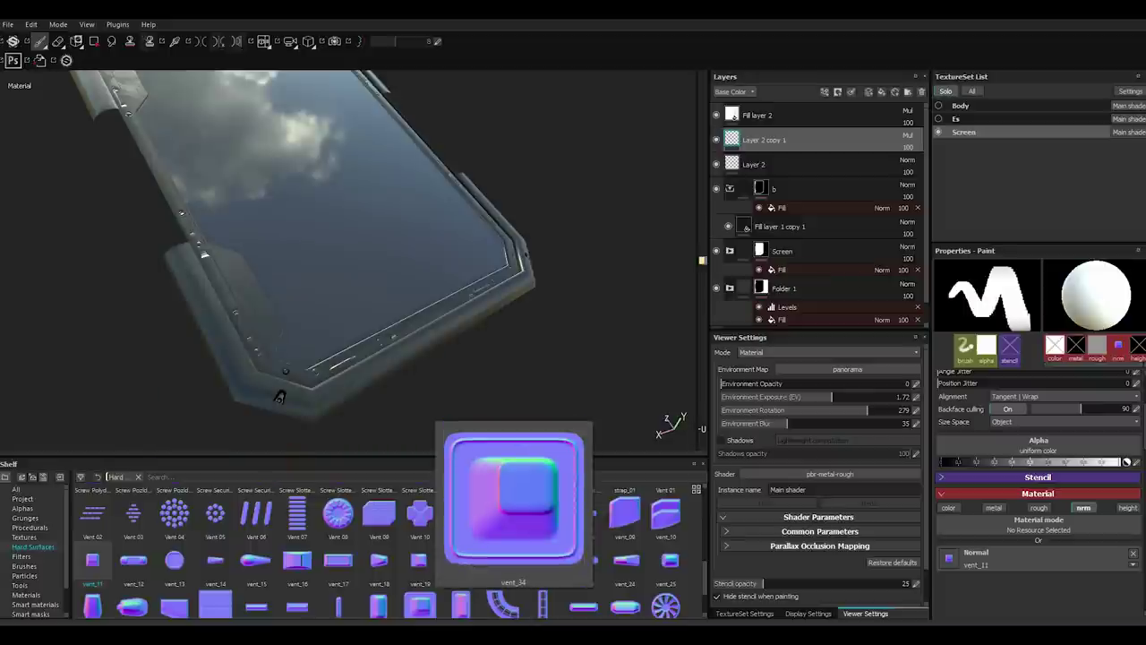
click(460, 560)
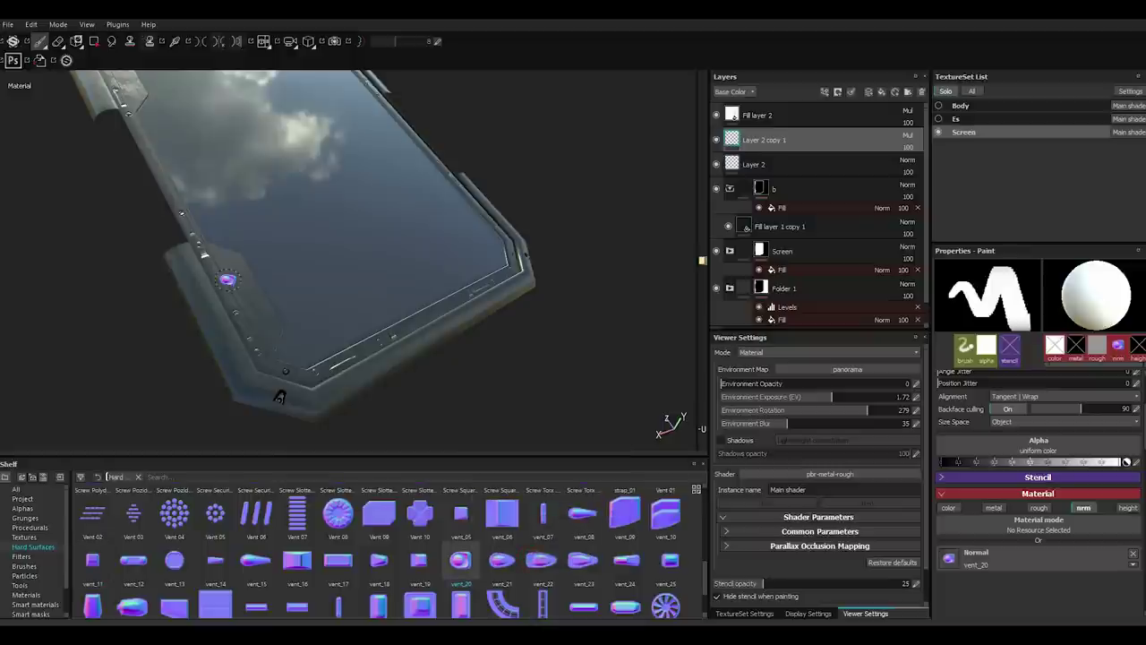
mouse_move(384, 318)
alt+mouse_down()
mouse_move(257, 372)
mouse_move(257, 302)
alt+mouse_up()
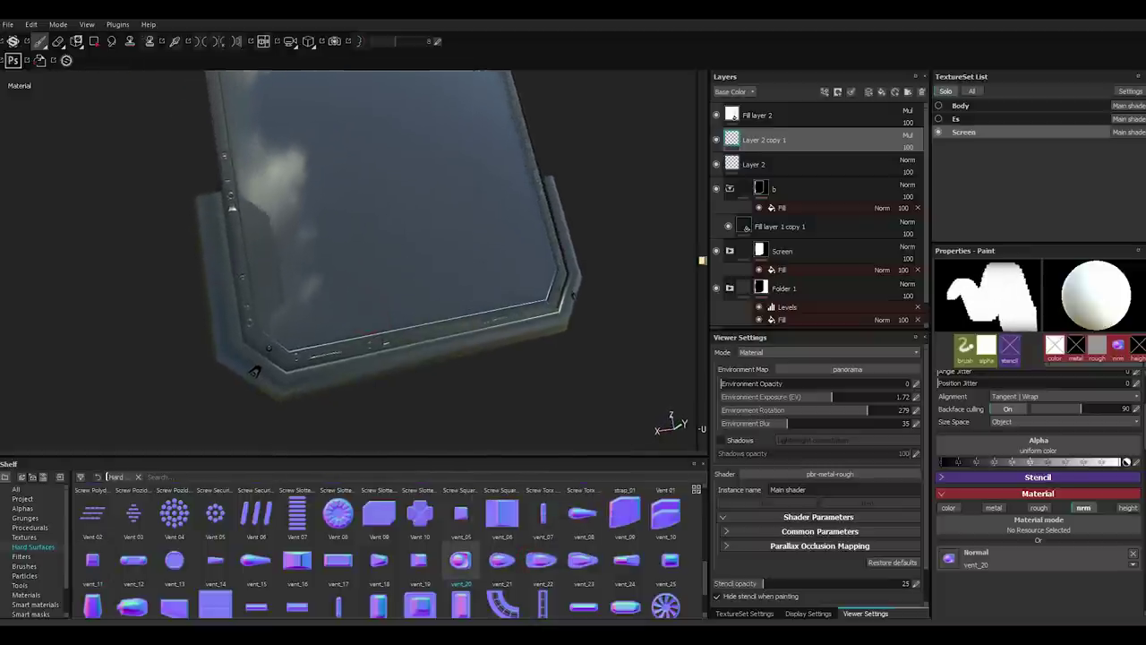
alt+drag(225, 259, 249, 371)
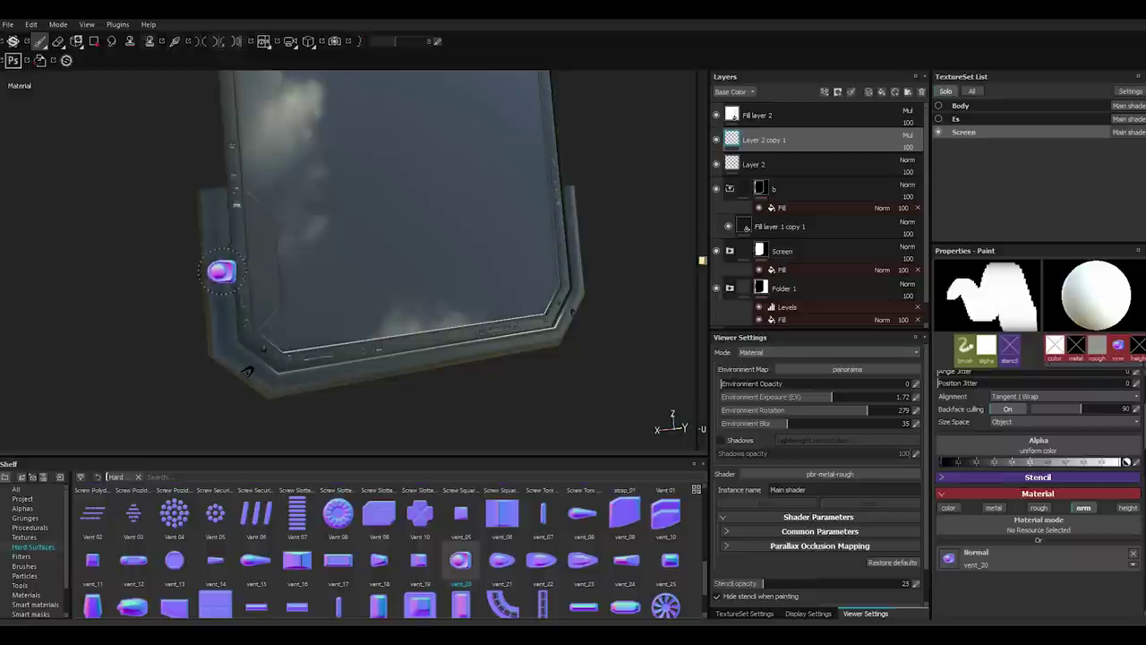
scroll(215, 262, up, 5)
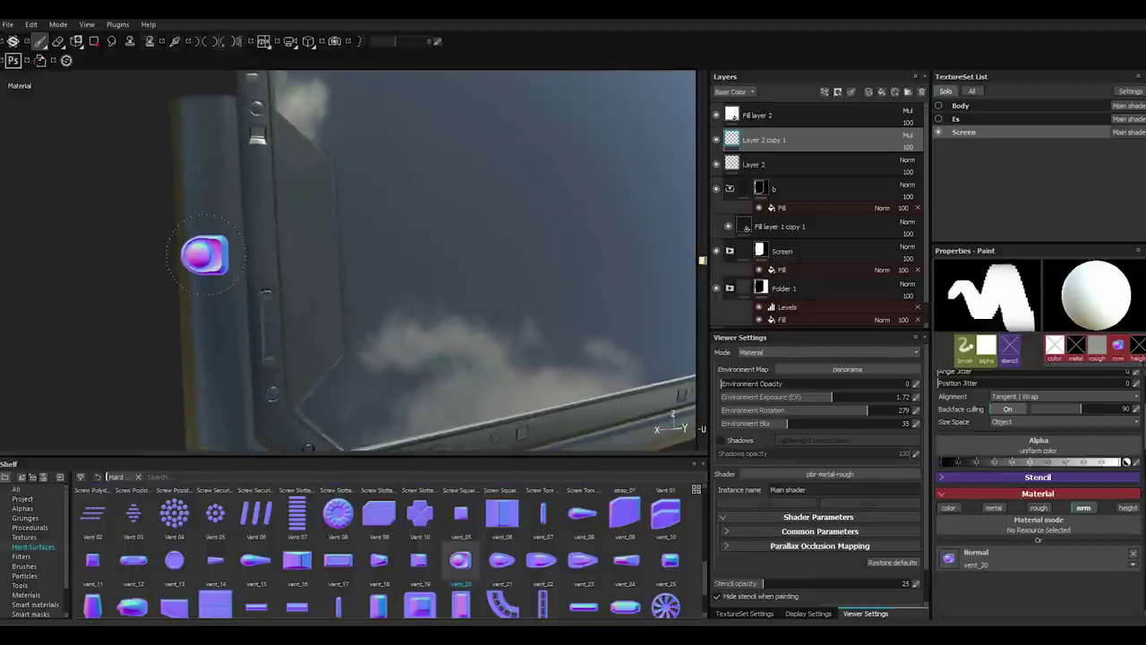
click(208, 256)
Rotate the environment lighting to 216 to change the reflections.
alt+drag(332, 258, 555, 268)
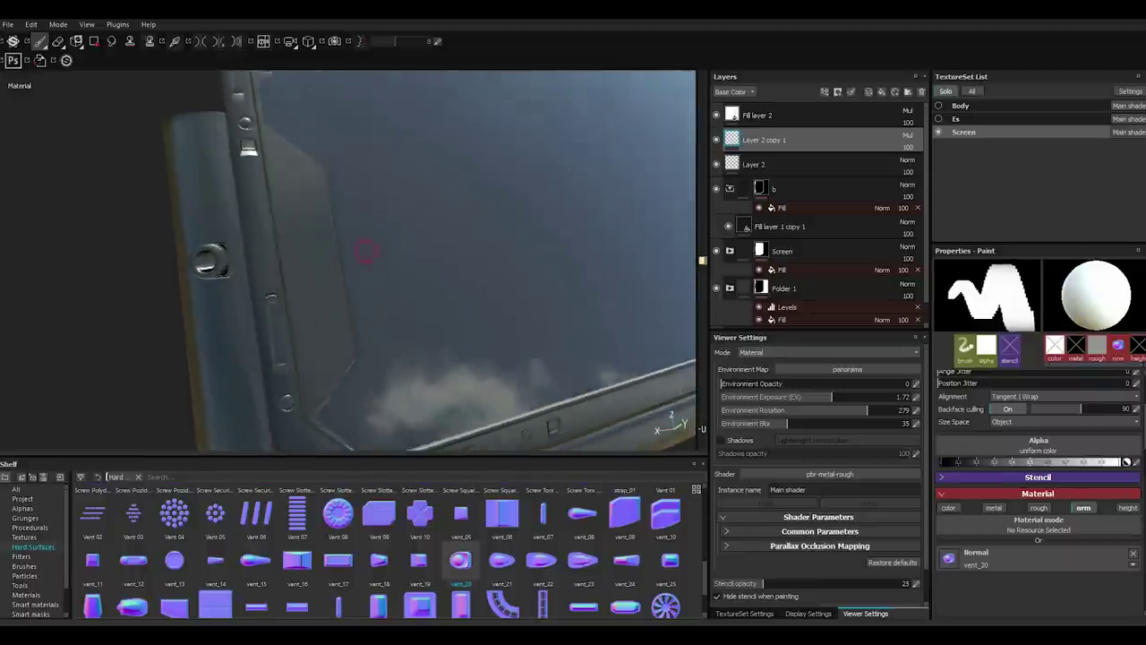
alt+drag(359, 269, 397, 294)
shift+right_drag(397, 295, 340, 294)
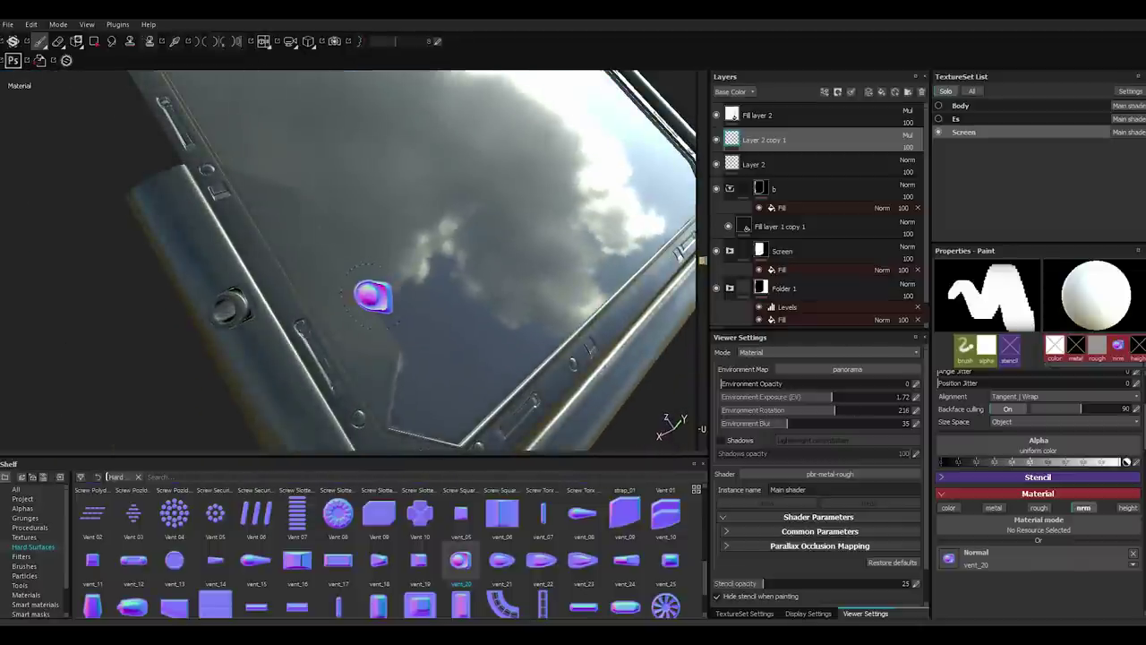
alt+drag(370, 299, 295, 269)
shift+right_drag(295, 269, 269, 269)
Review the frame from other sides and load vent_25 as the stamp shape.
mouse_move(269, 269)
alt+mouse_down()
mouse_move(397, 328)
mouse_move(278, 374)
mouse_move(335, 294)
mouse_move(284, 320)
mouse_move(305, 358)
mouse_move(246, 223)
mouse_move(328, 205)
mouse_move(511, 335)
mouse_move(387, 176)
mouse_move(458, 346)
mouse_move(403, 327)
alt+mouse_up()
mouse_move(479, 362)
alt+mouse_down()
mouse_move(371, 274)
mouse_move(311, 268)
alt+mouse_up()
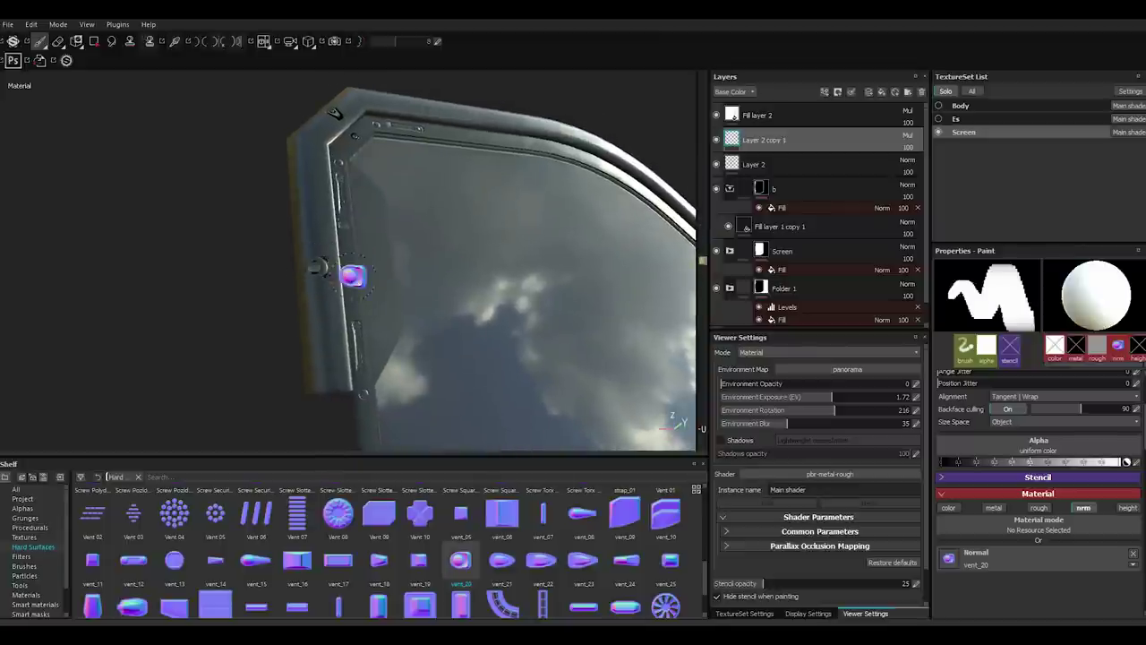
mouse_move(473, 307)
alt+mouse_down()
mouse_move(521, 309)
mouse_move(350, 277)
mouse_move(379, 243)
mouse_move(513, 372)
mouse_move(422, 341)
mouse_move(456, 325)
mouse_move(427, 330)
alt+mouse_up()
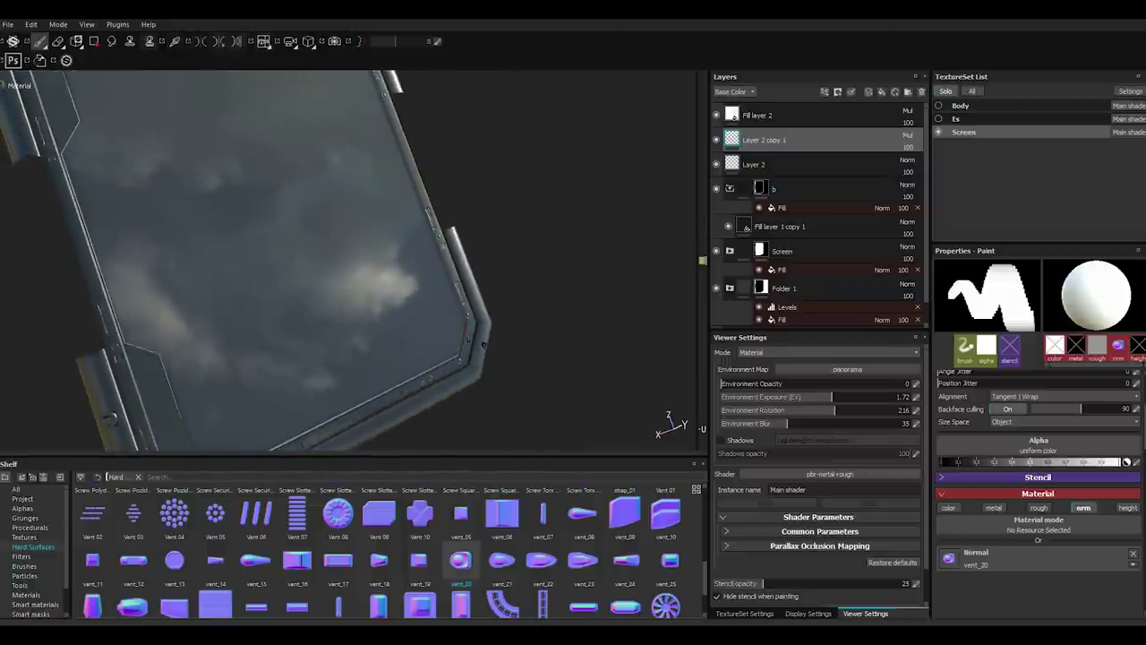
click(670, 560)
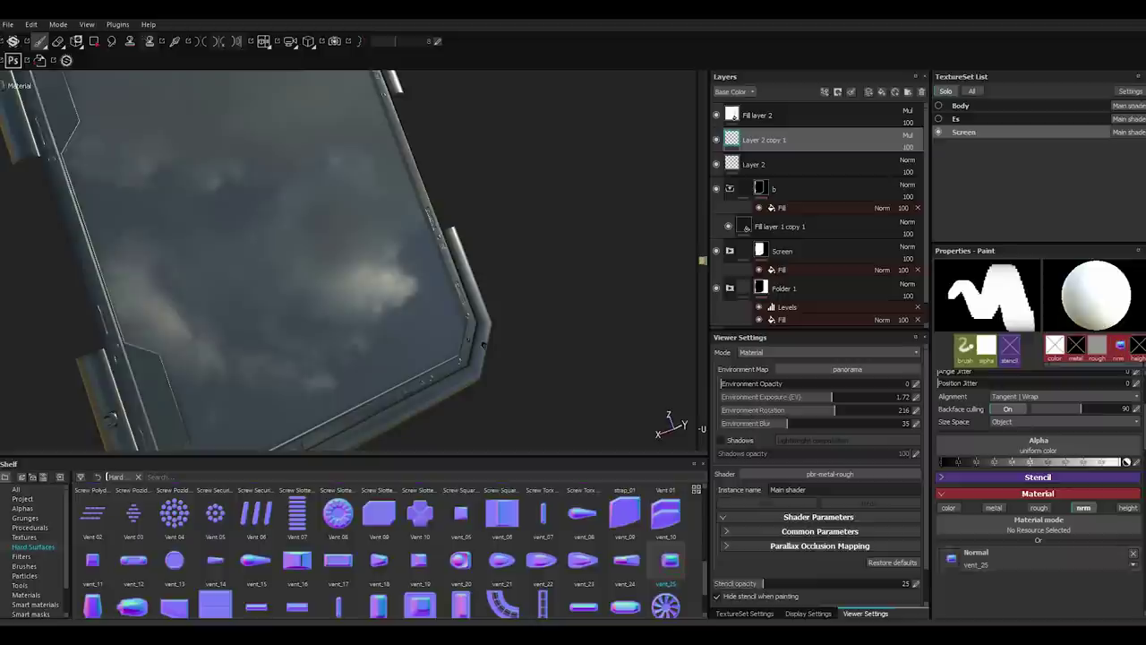
Stamp two recessed vent_25 slots onto the bezel's rounded left side.
mouse_move(337, 222)
alt+mouse_down()
mouse_move(261, 177)
mouse_move(458, 304)
mouse_move(289, 251)
mouse_move(313, 297)
alt+mouse_up()
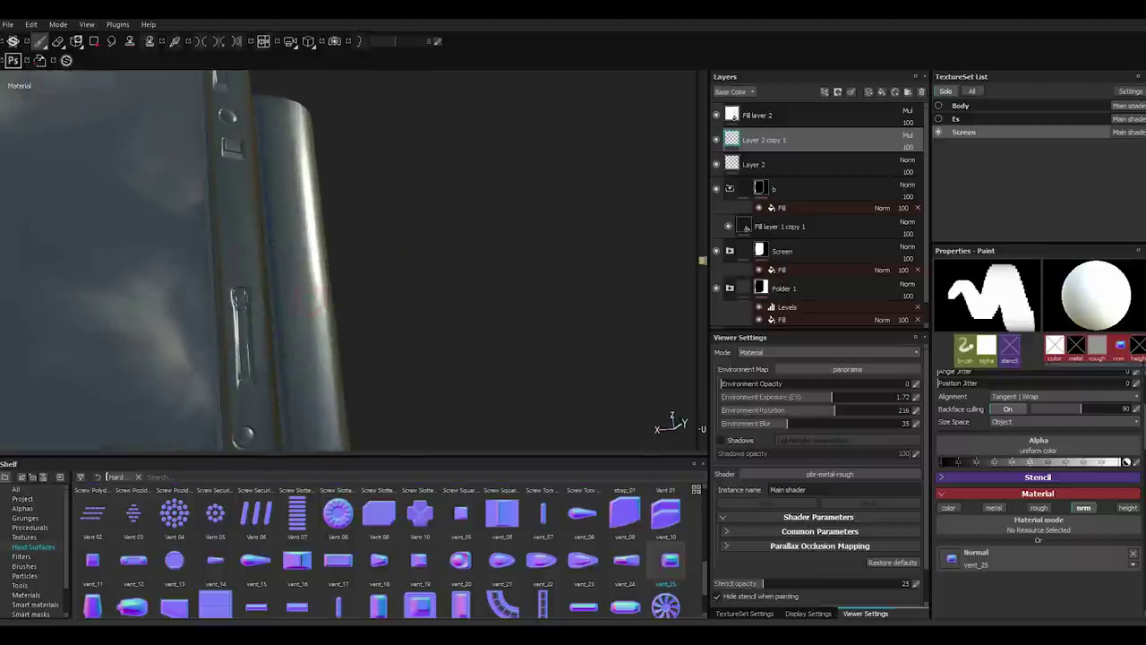
click(315, 309)
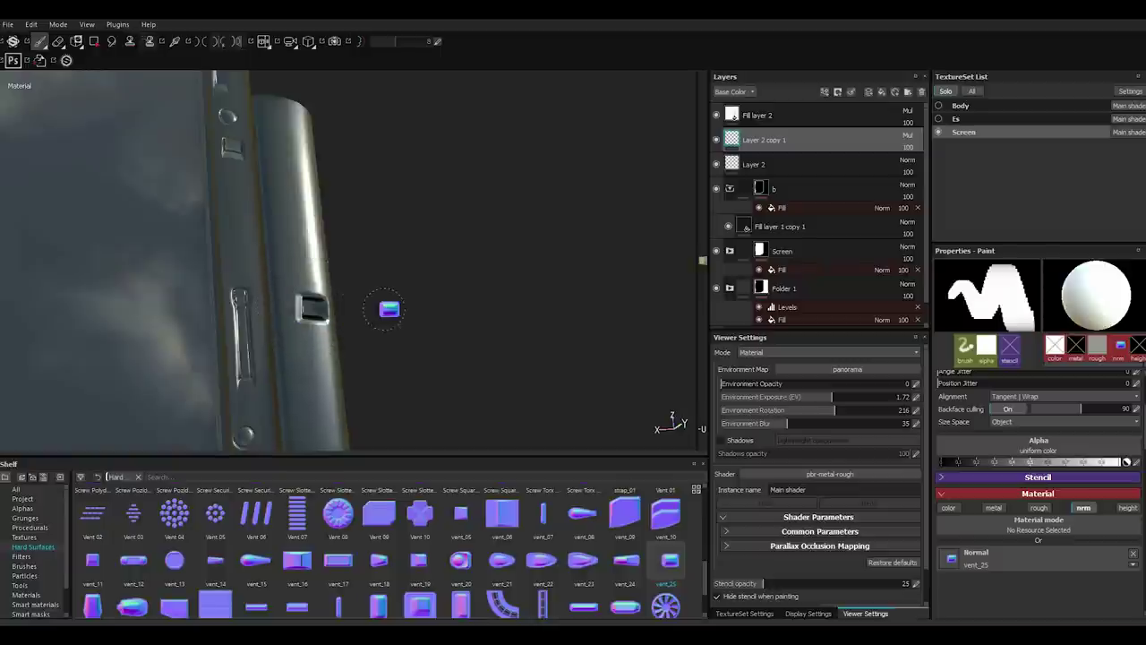
mouse_move(388, 309)
alt+mouse_down()
mouse_move(466, 259)
mouse_move(256, 302)
mouse_move(268, 332)
mouse_move(126, 330)
mouse_move(294, 312)
mouse_move(1, 271)
mouse_move(228, 317)
mouse_move(27, 269)
mouse_move(18, 224)
mouse_move(166, 249)
mouse_move(133, 246)
mouse_move(145, 244)
alt+mouse_up()
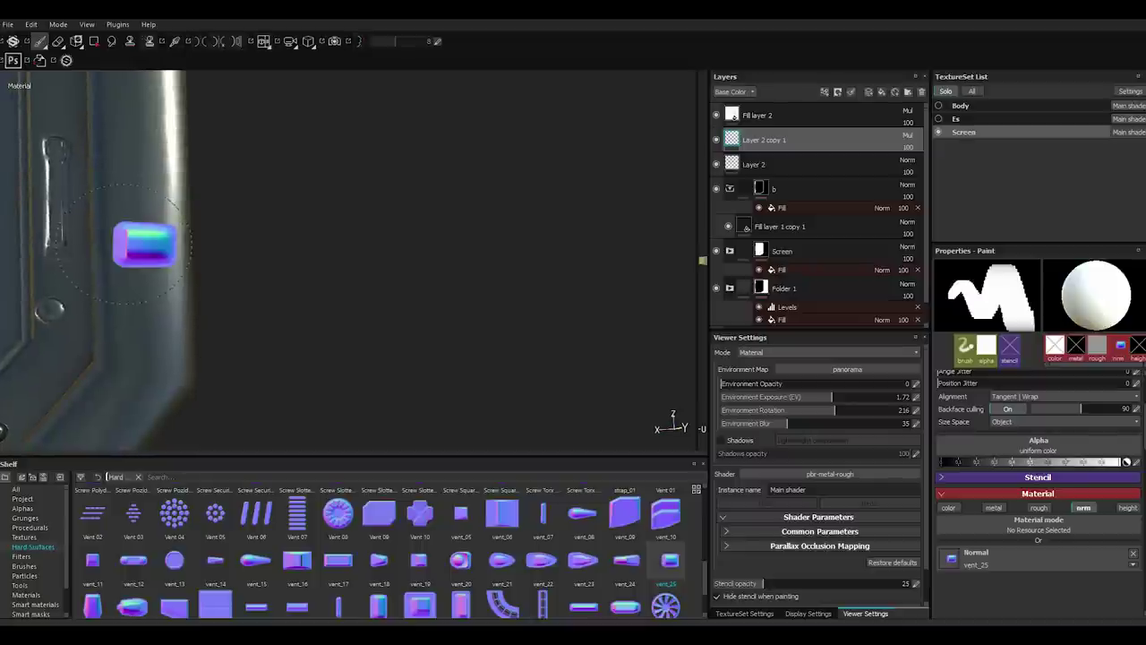
click(145, 244)
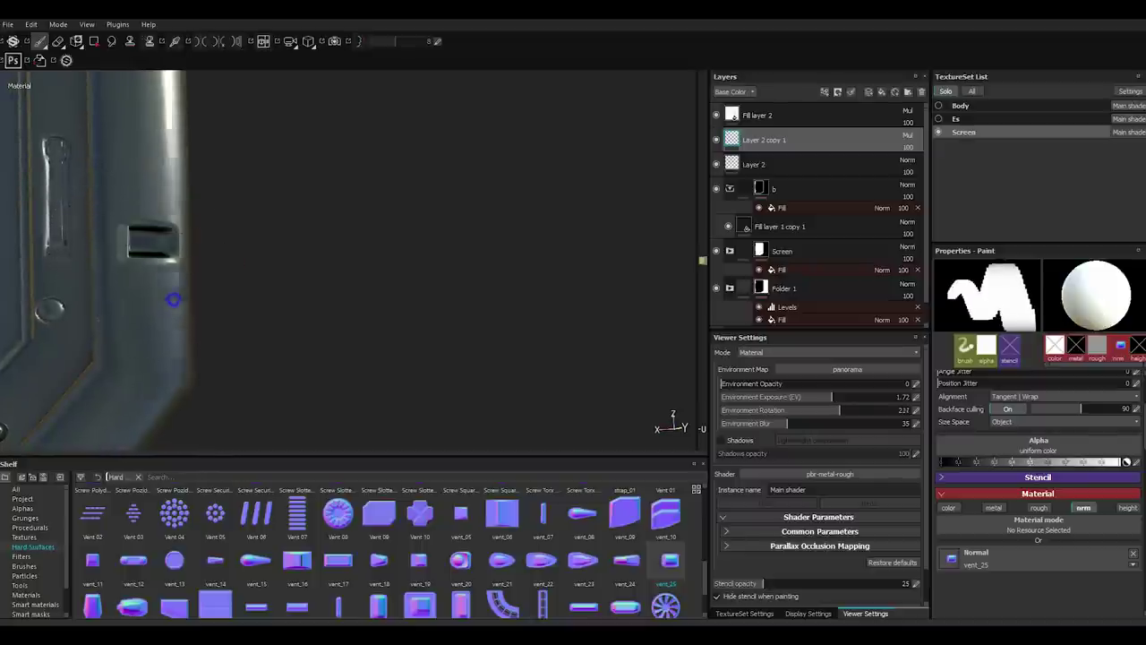
mouse_move(172, 300)
alt+mouse_down()
mouse_move(192, 295)
mouse_move(185, 303)
mouse_move(171, 186)
mouse_move(217, 238)
mouse_move(237, 218)
mouse_move(233, 190)
mouse_move(242, 224)
alt+mouse_up()
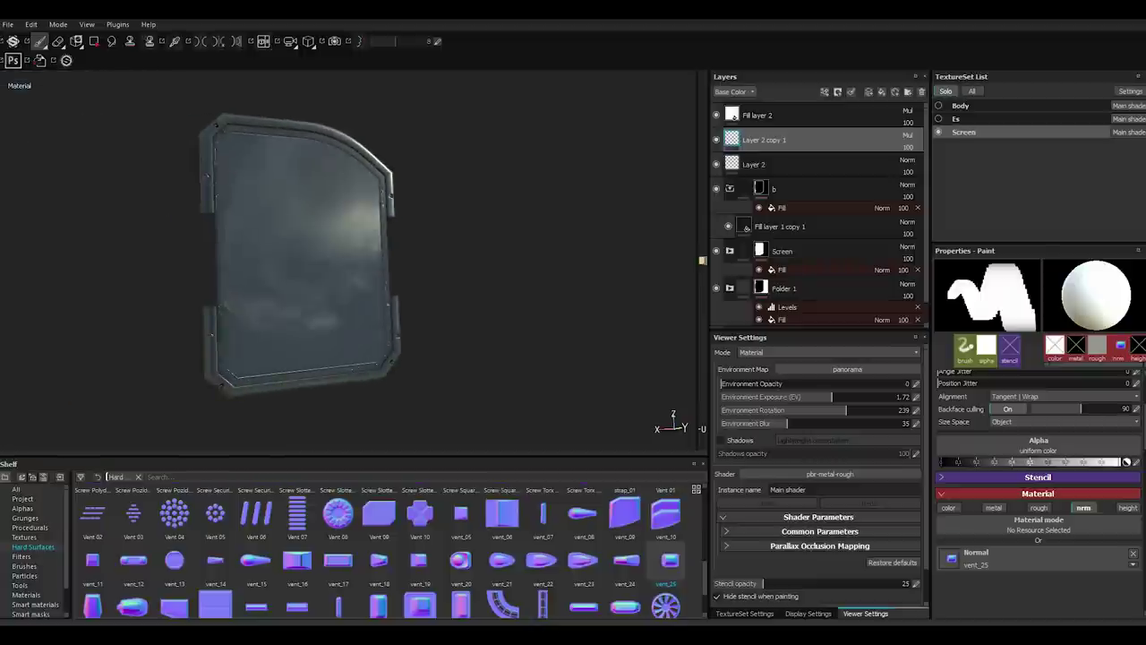
mouse_move(327, 304)
alt+mouse_down()
mouse_move(328, 268)
mouse_move(357, 279)
alt+mouse_up()
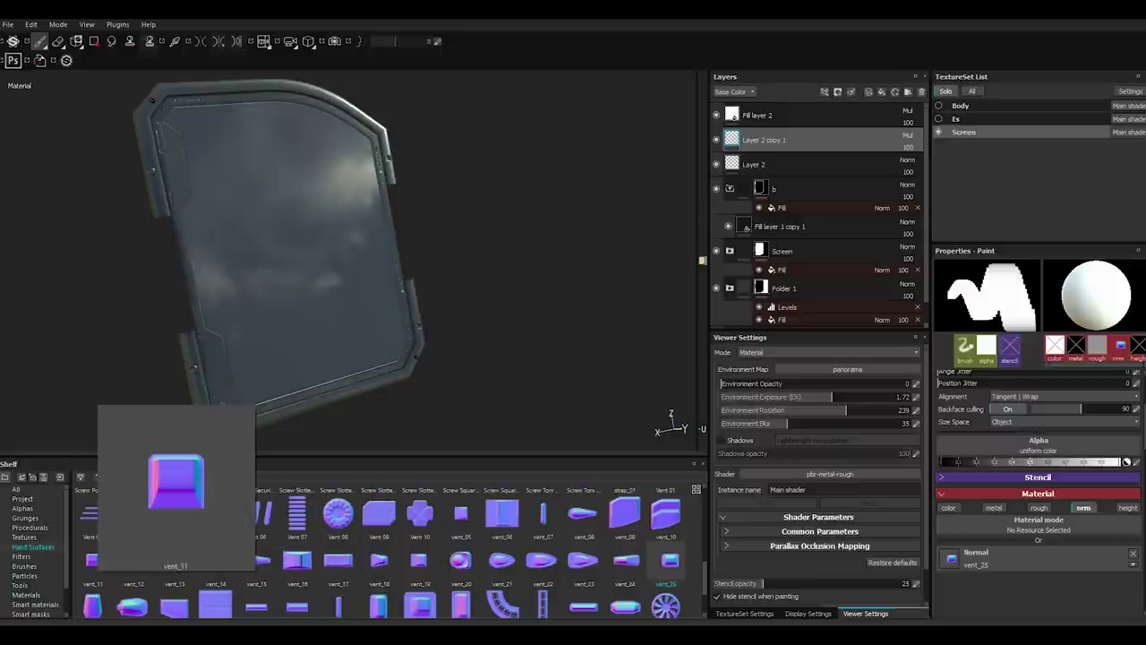
Load vent_12 and stamp two pill-shaped buttons along the bezel's bottom edge.
click(132, 561)
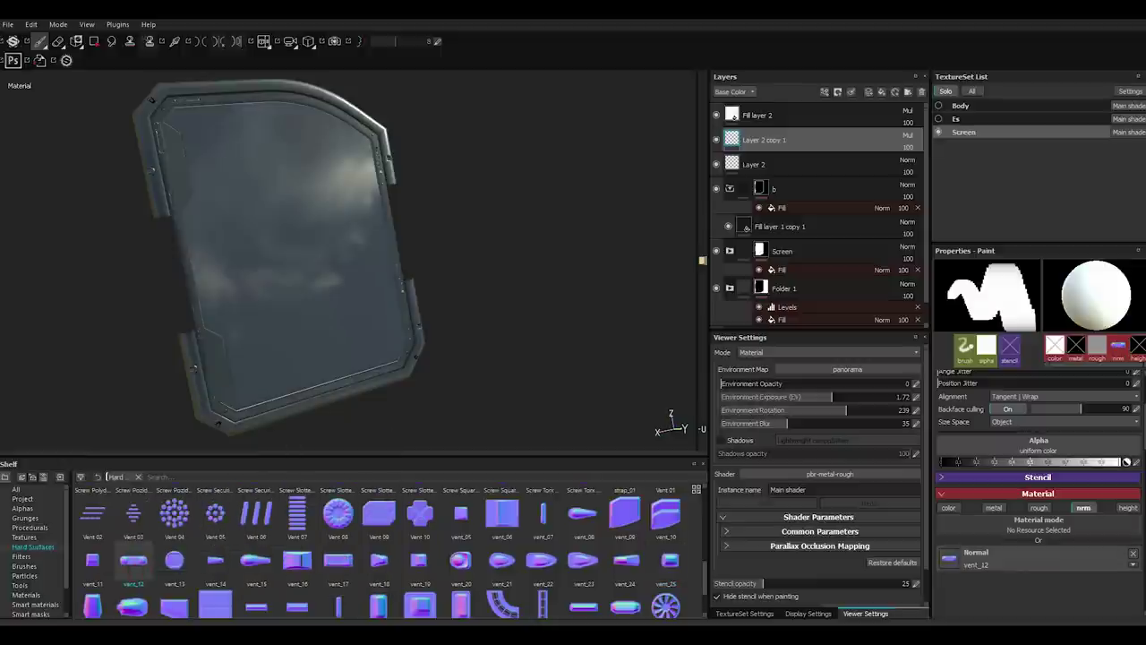
alt+drag(325, 231, 336, 259)
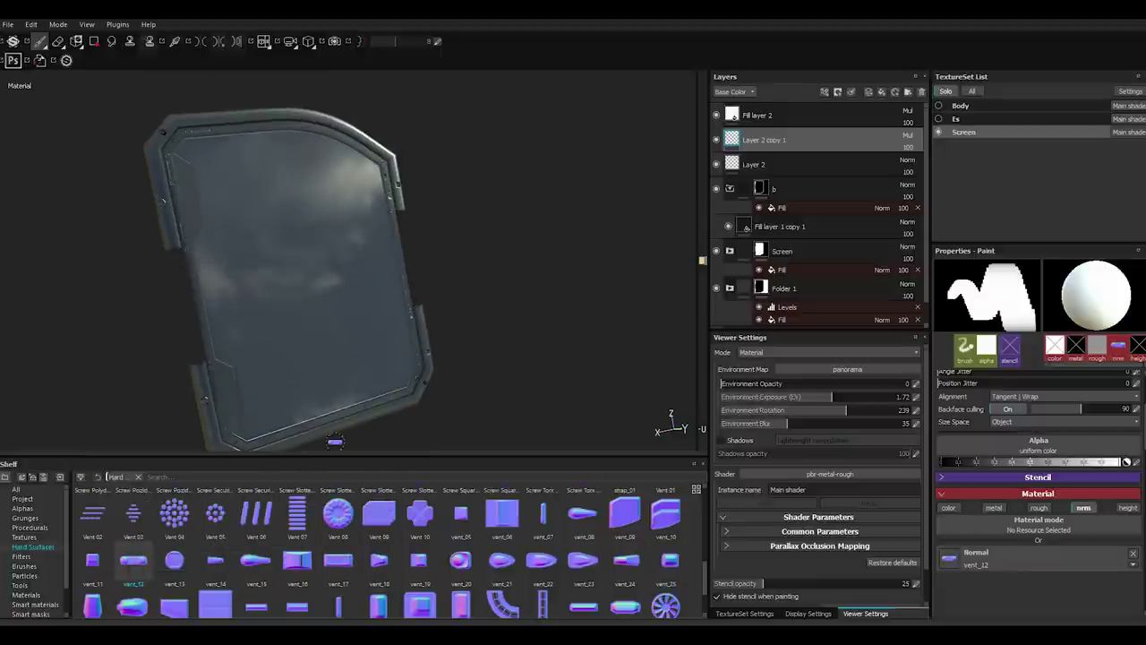
scroll(335, 441, up, 3)
mouse_move(335, 369)
alt+mouse_down()
mouse_move(338, 268)
mouse_move(339, 386)
alt+mouse_up()
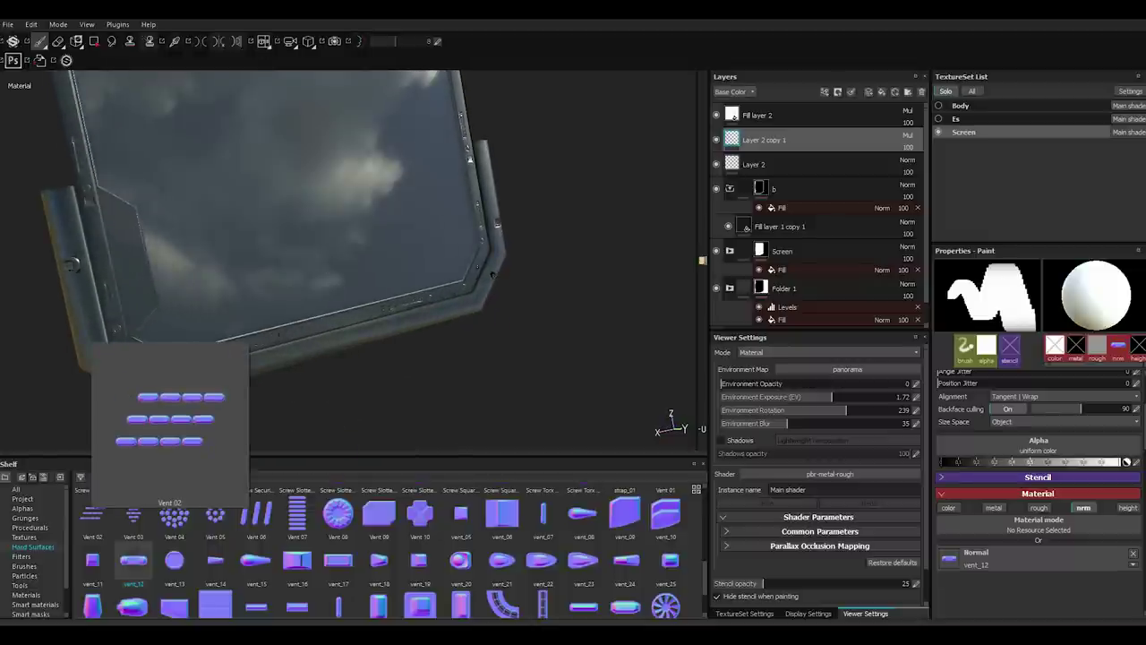
mouse_move(124, 379)
alt+mouse_down()
mouse_move(147, 411)
mouse_move(52, 340)
mouse_move(339, 338)
mouse_move(333, 330)
alt+mouse_up()
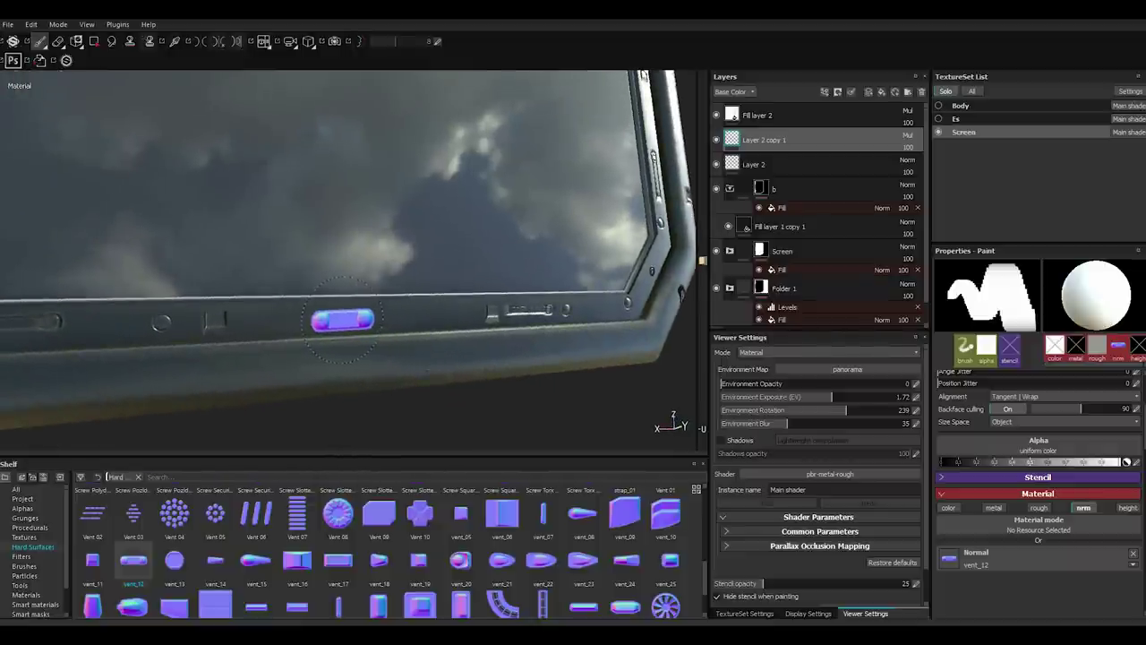
click(359, 315)
click(318, 319)
alt+drag(468, 329, 507, 295)
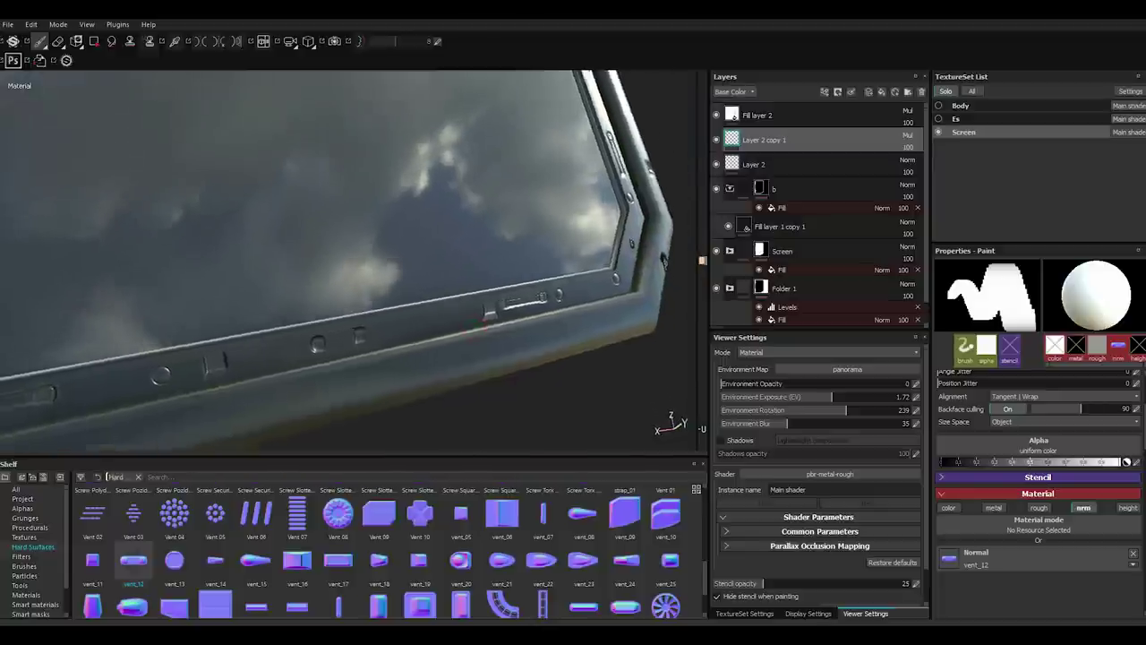
mouse_move(490, 410)
alt+mouse_down()
mouse_move(403, 309)
mouse_move(407, 290)
alt+mouse_up()
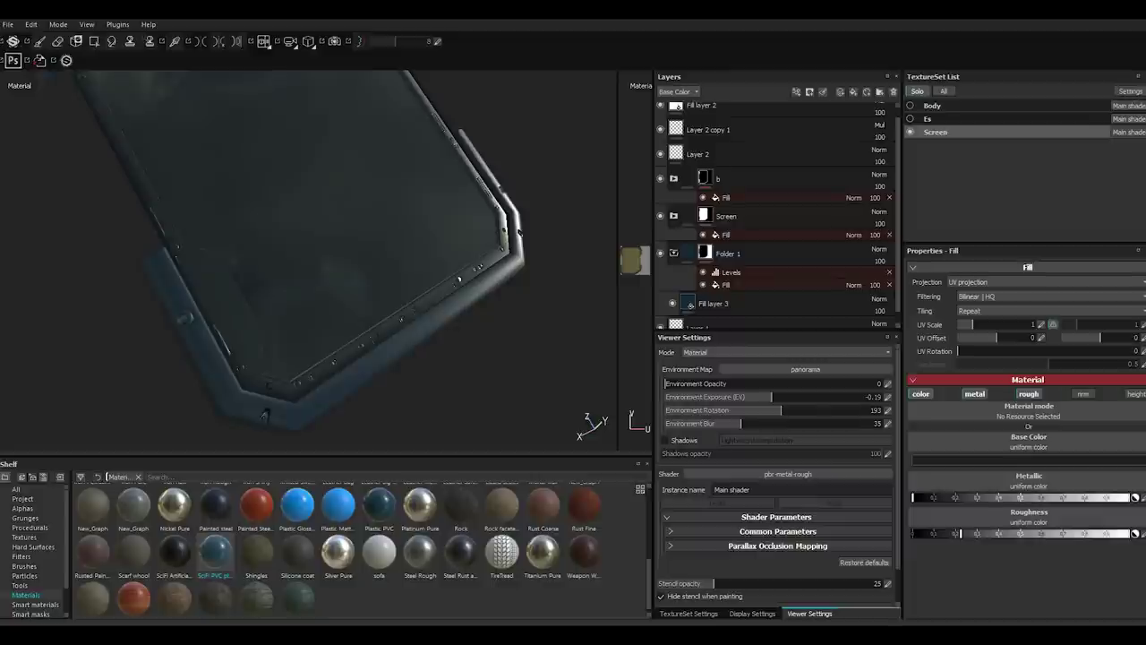
Widen the 3D view over the 2D view and briefly hide Layer 2 copy 1 to check the rivets.
drag(618, 259, 645, 259)
scroll(707, 179, up, 1)
click(707, 139)
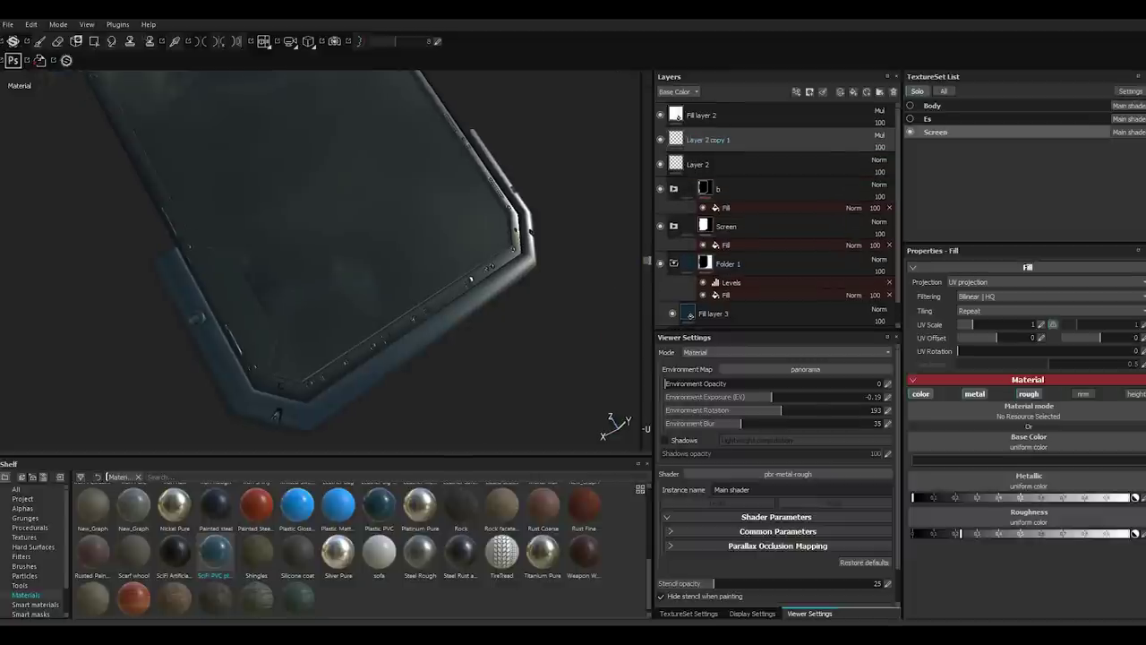
alt+drag(380, 353, 399, 340)
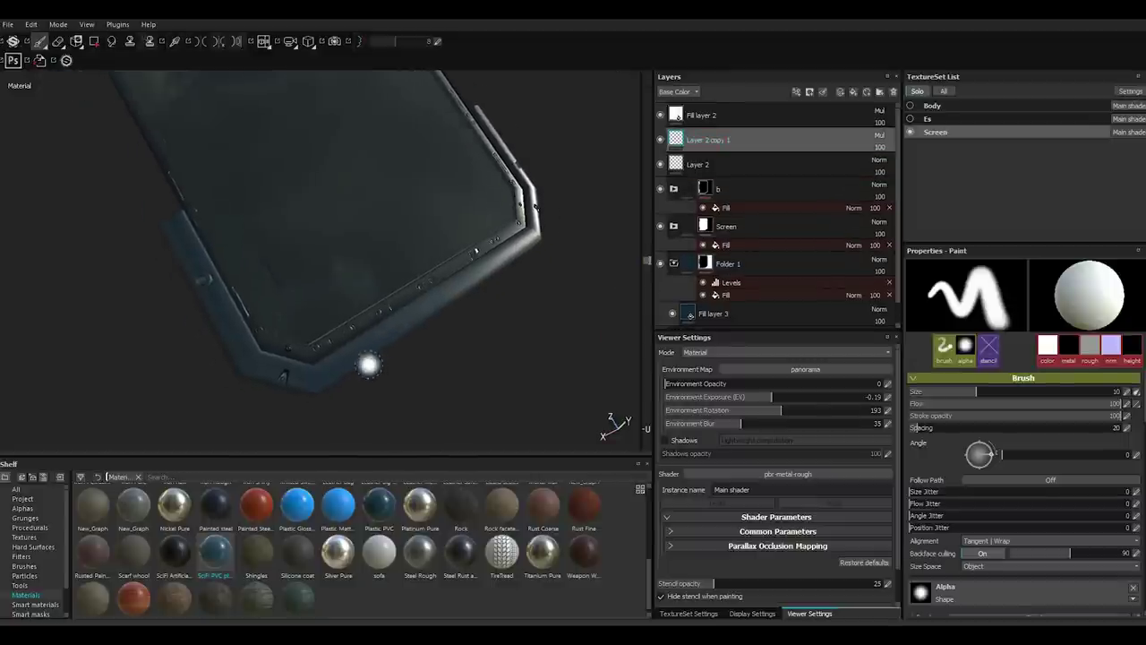
scroll(328, 277, up, 4)
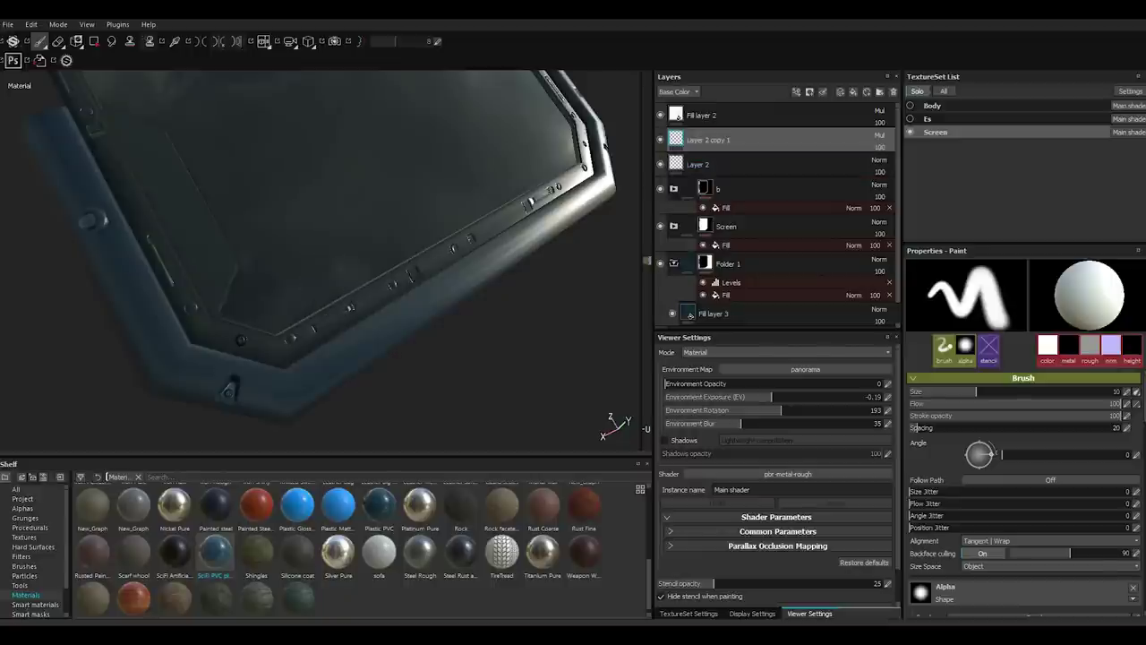
click(660, 140)
click(660, 140)
Add a trial fill layer above Layer 2, raise its Metallic, then delete it.
click(699, 164)
click(797, 91)
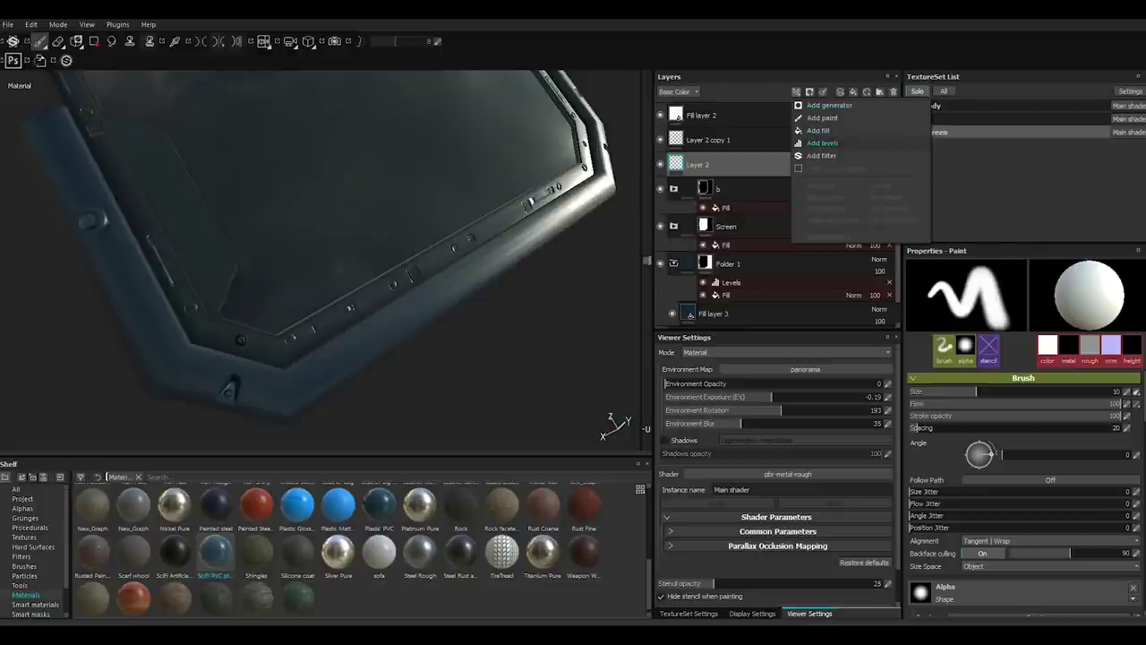
click(817, 130)
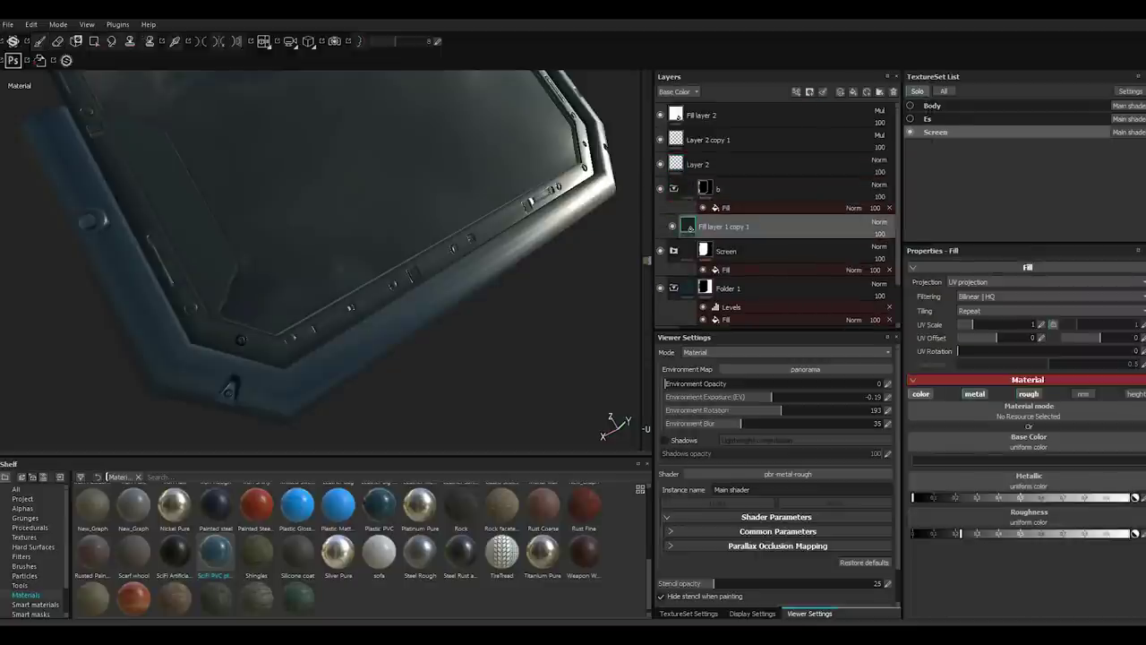
click(1015, 497)
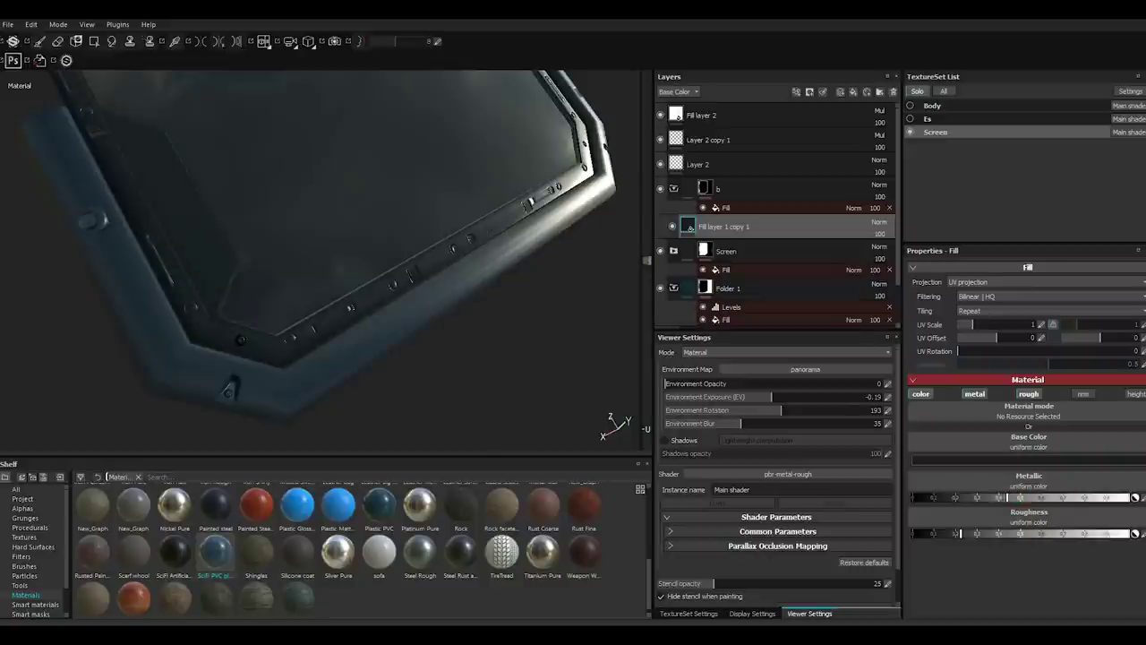
key(Delete)
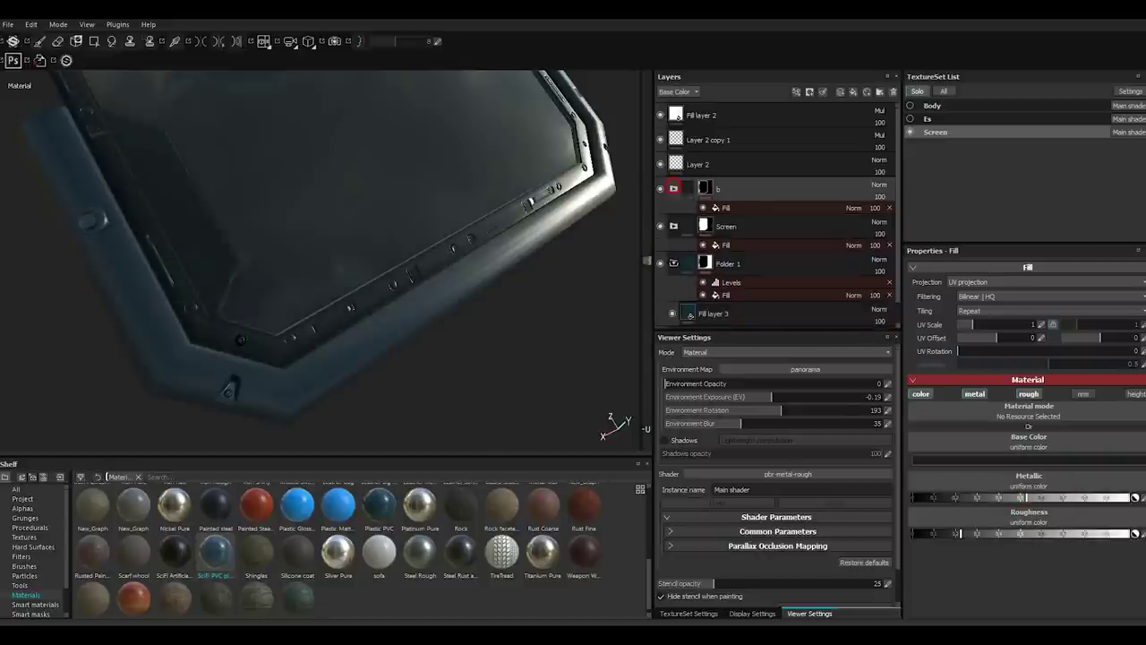
click(697, 164)
Add a filter to Layer 2 and load MatFx Detail Edge Wear into it.
click(809, 91)
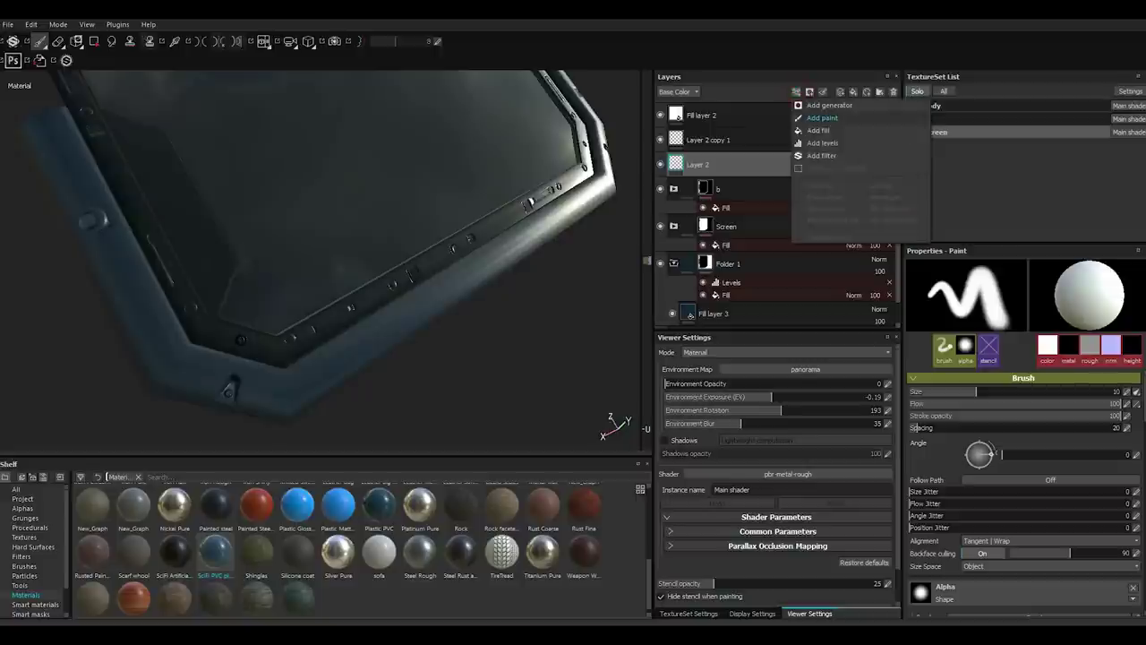
click(821, 155)
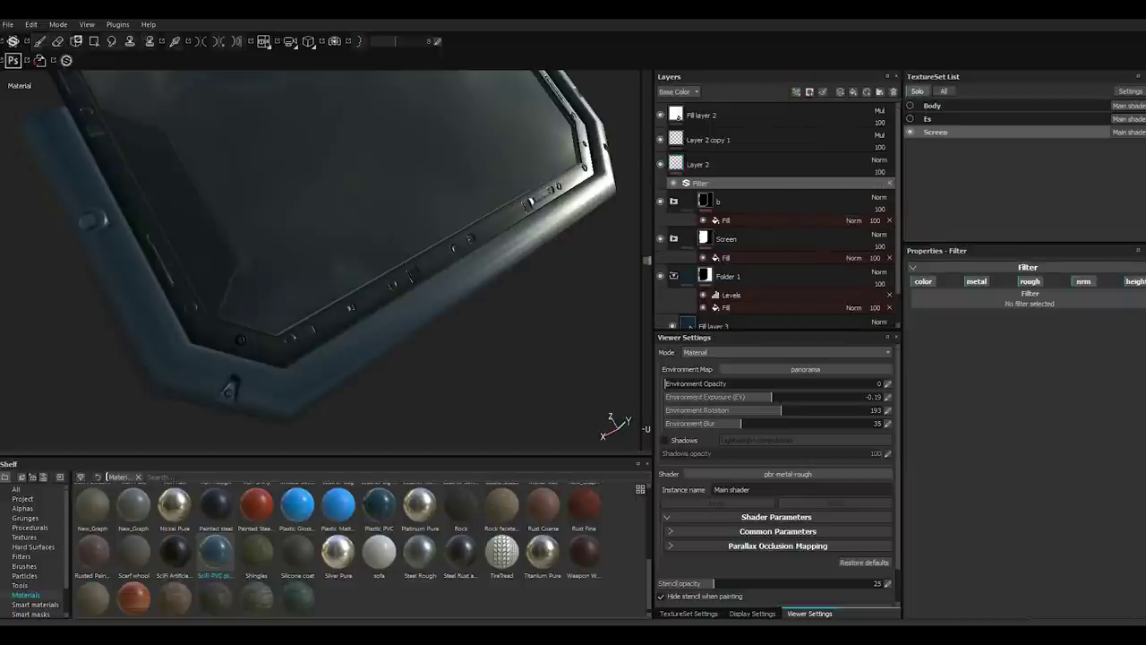
click(20, 556)
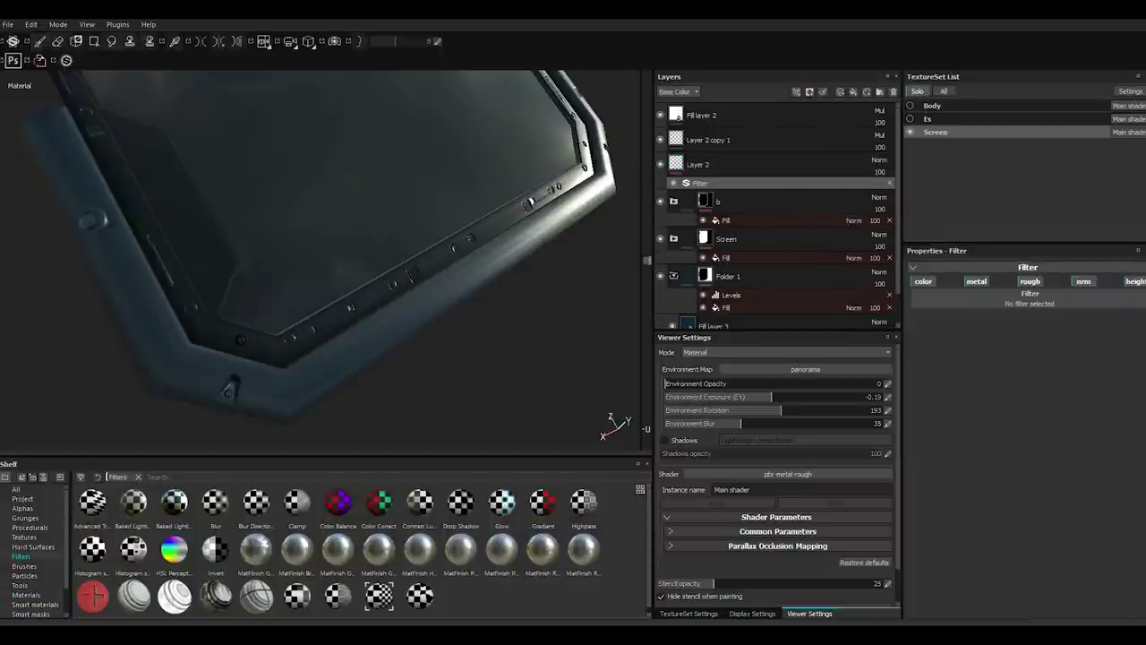
drag(92, 595, 1026, 296)
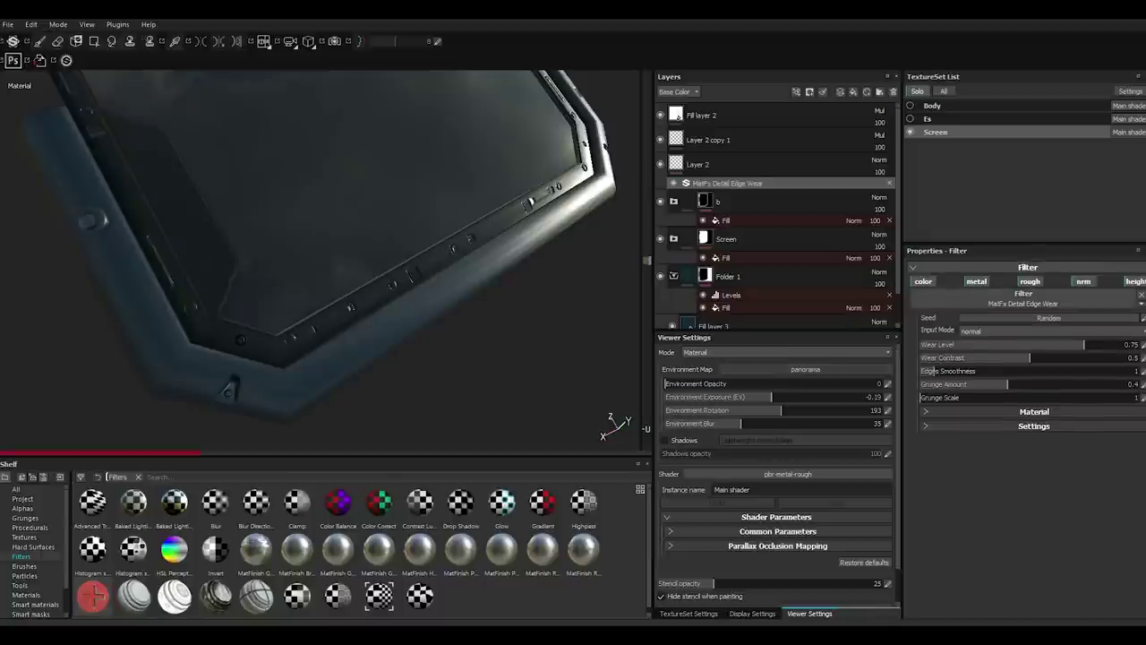
scroll(320, 260, up, 2)
scroll(320, 260, up, 2)
scroll(321, 260, up, 2)
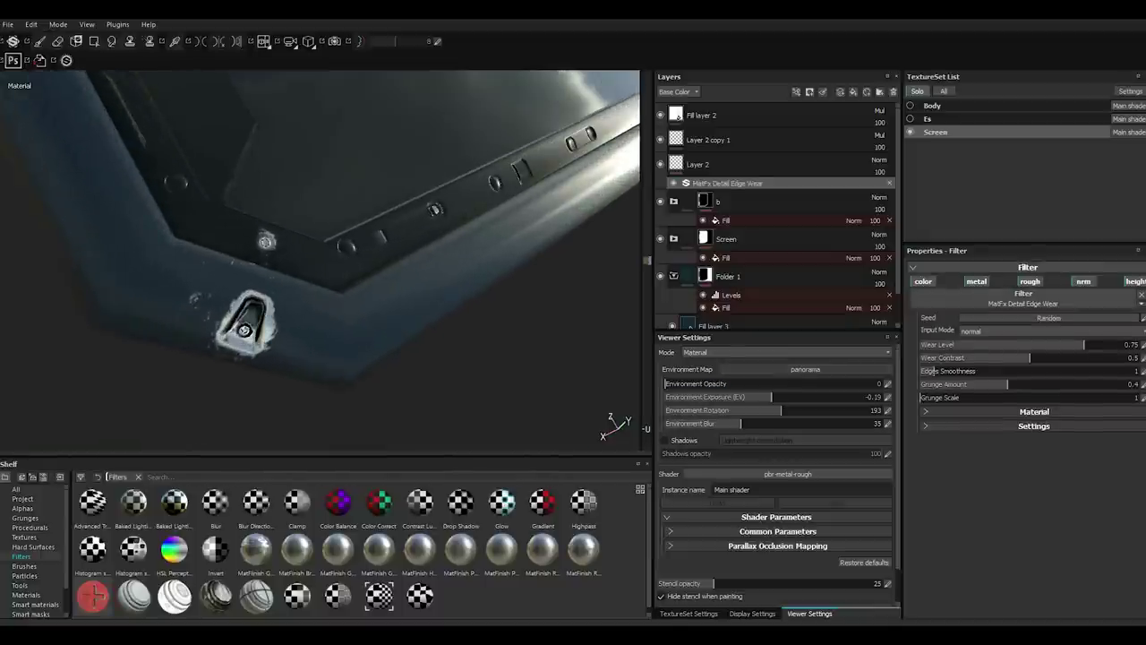
mouse_move(321, 260)
alt+mouse_down()
mouse_move(179, 269)
mouse_move(116, 255)
alt+mouse_up()
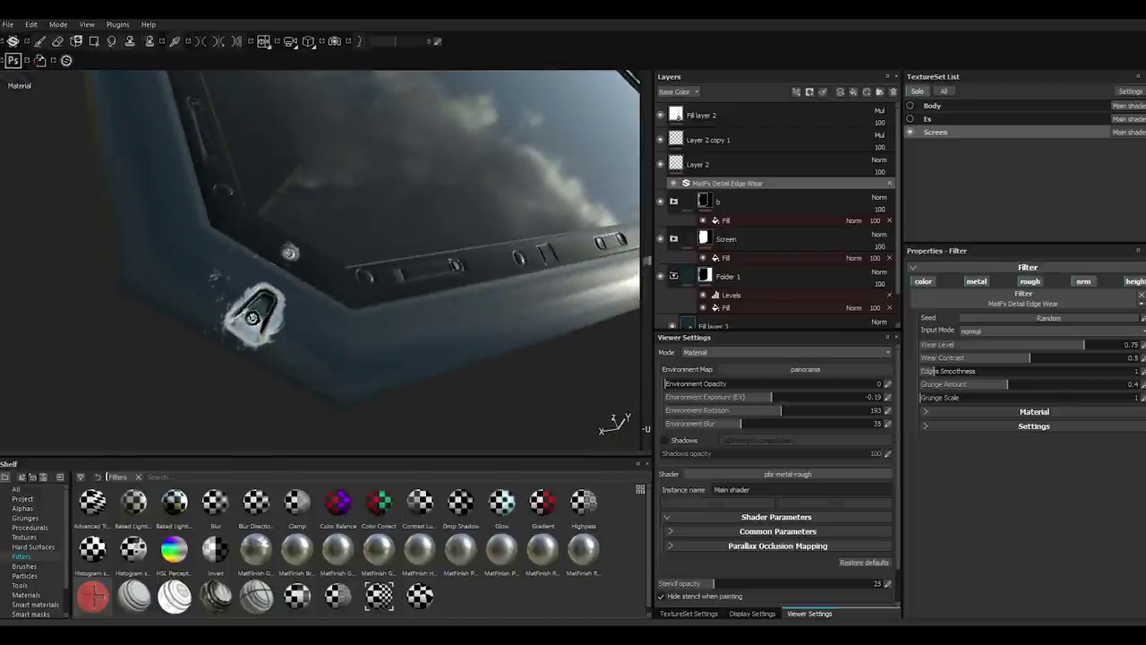
Expand the filter's material settings, hide the Screen layer and select Fill layer 3.
click(1034, 411)
alt+drag(323, 268, 395, 269)
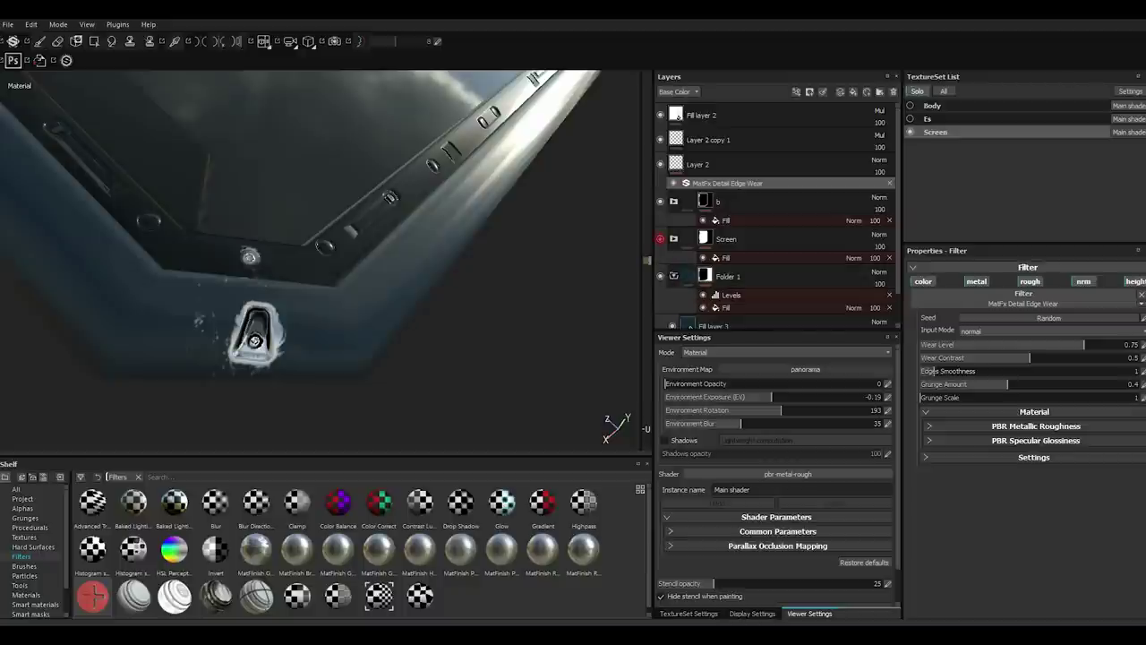
click(660, 238)
scroll(770, 277, down, 1)
click(854, 92)
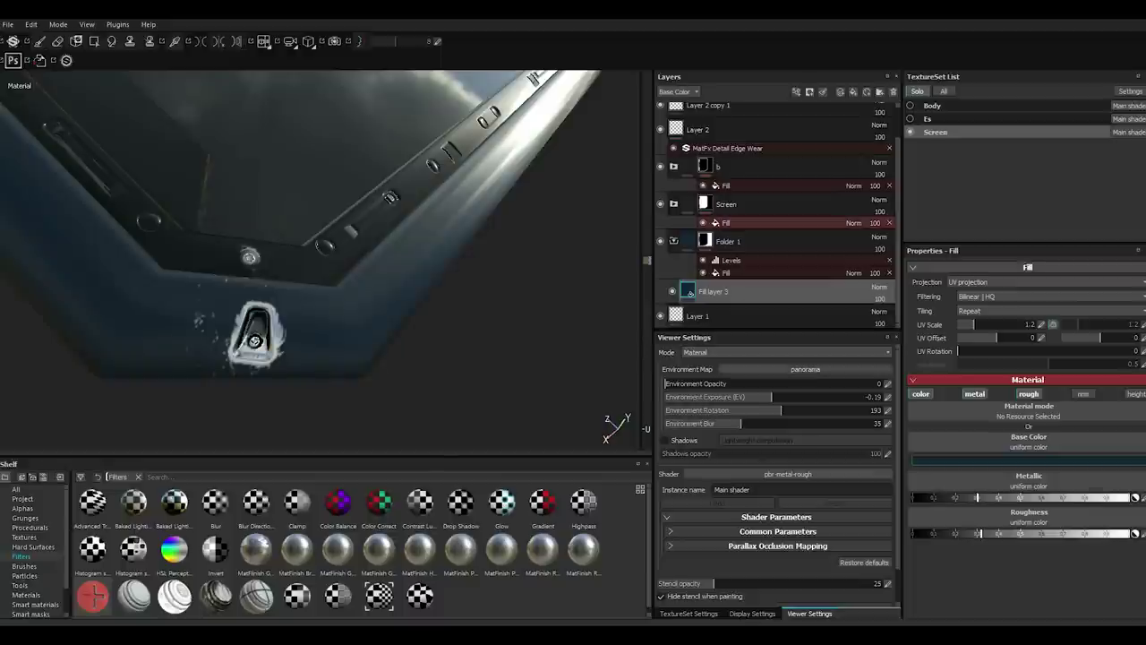
Tint the Edge Wear filter's base colour toward a pale grey-blue.
scroll(777, 222, up, 2)
click(727, 183)
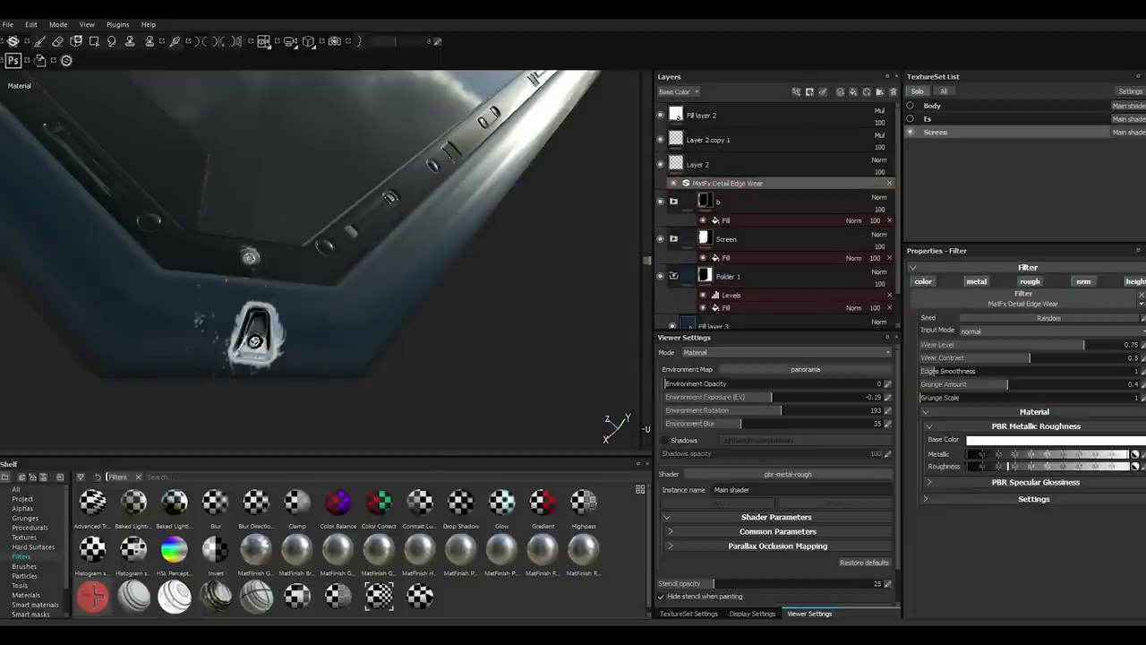
click(994, 440)
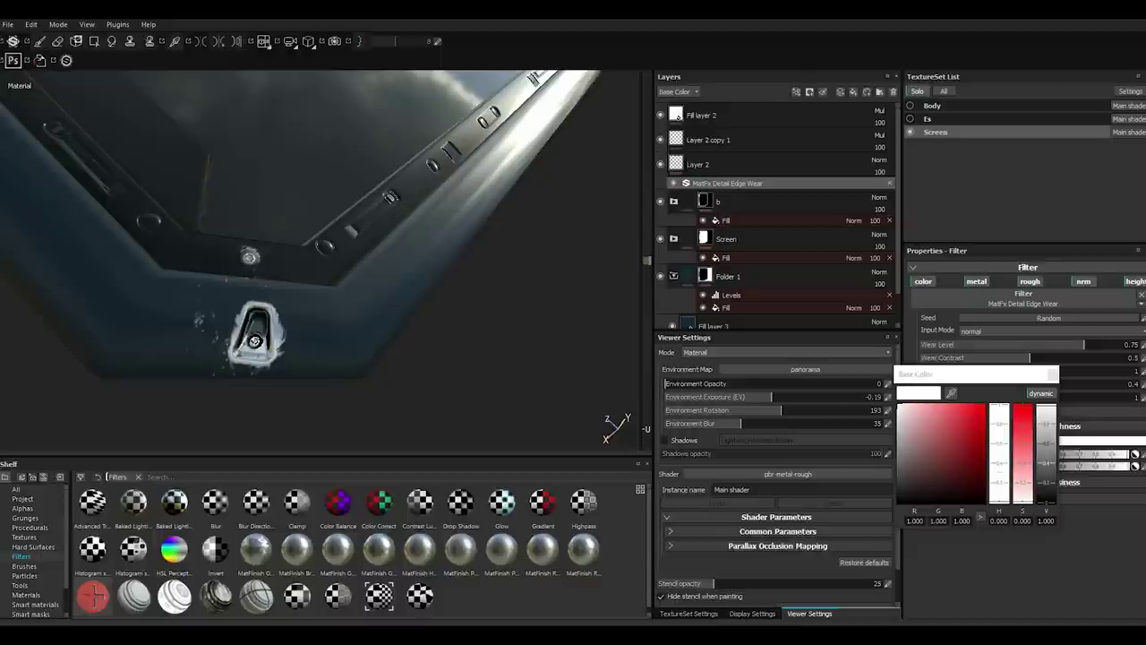
drag(998, 502, 999, 449)
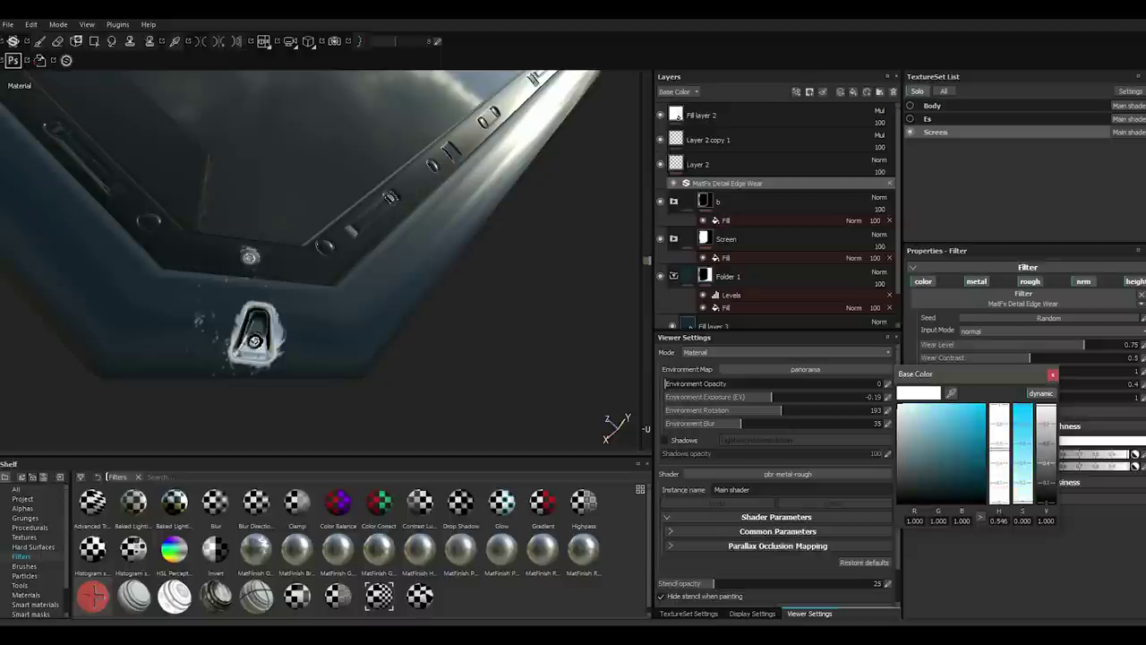
click(917, 459)
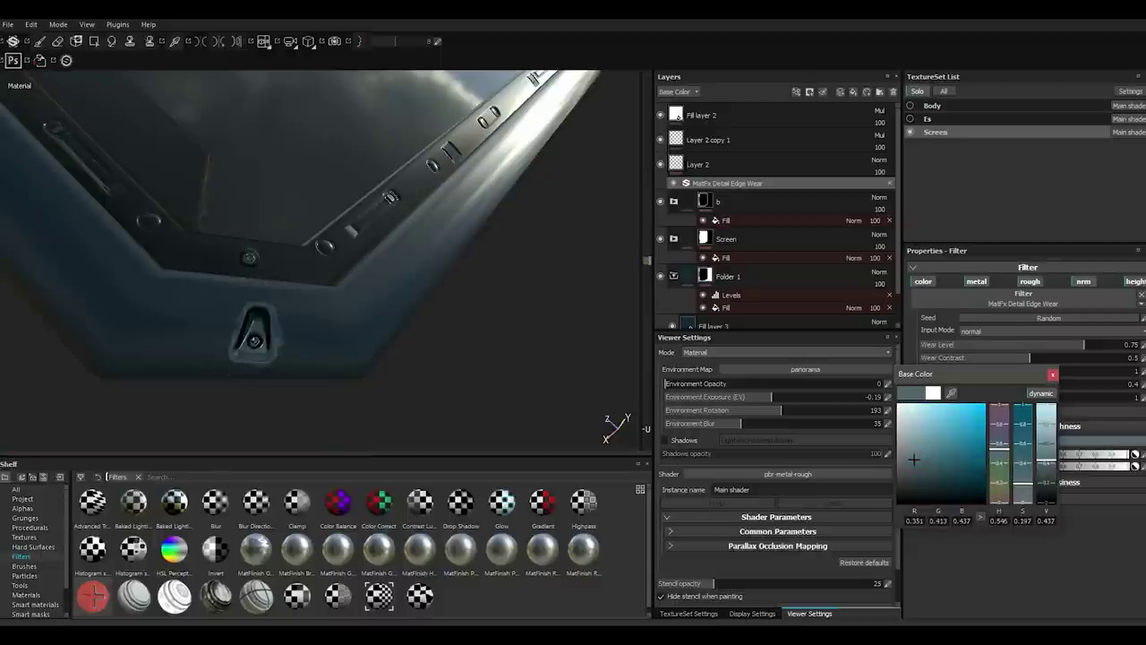
mouse_move(908, 459)
mouse_down()
mouse_move(900, 453)
mouse_move(899, 475)
mouse_up()
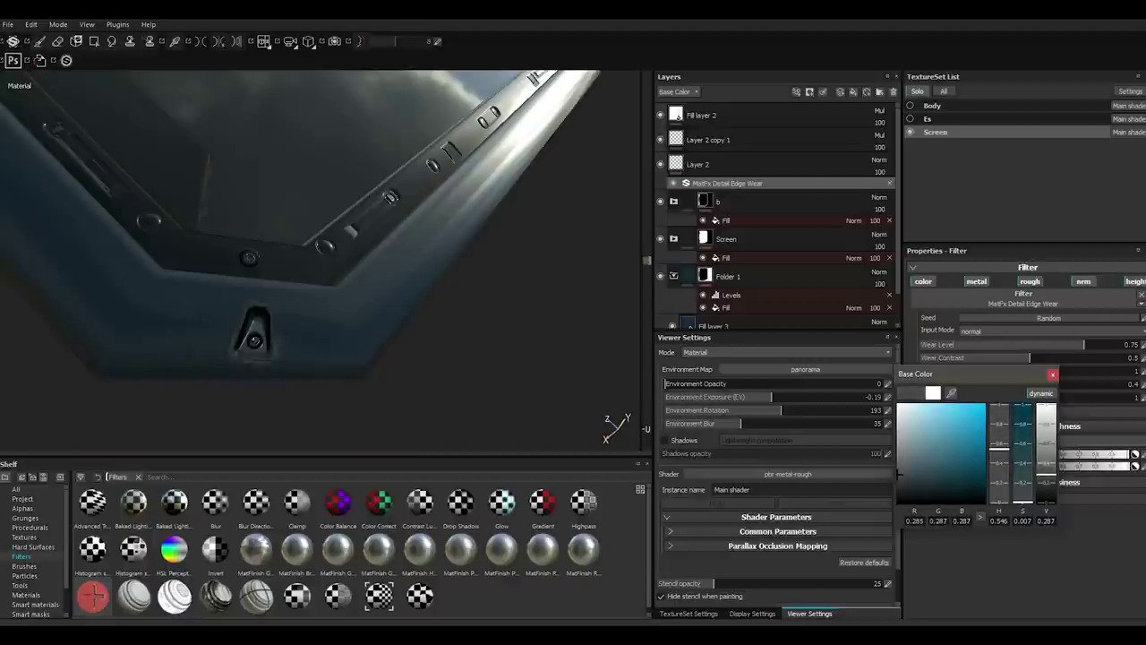
click(1052, 374)
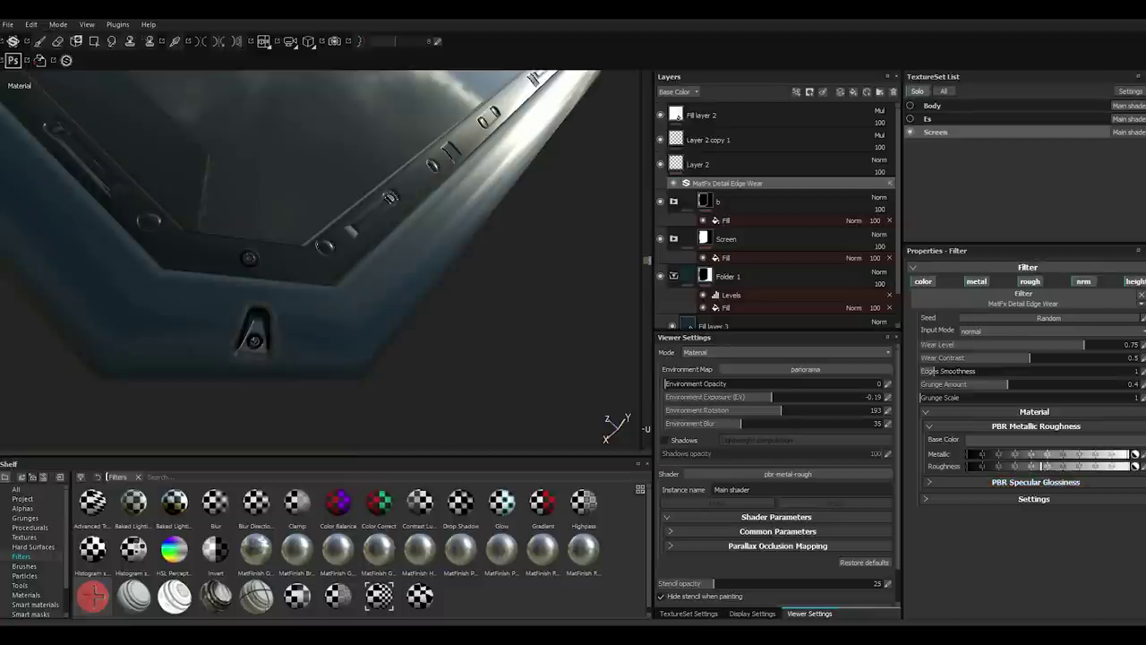
Expand the edge wear generator settings and raise the edge wear's metallic value.
click(1034, 499)
scroll(985, 546, down, 1)
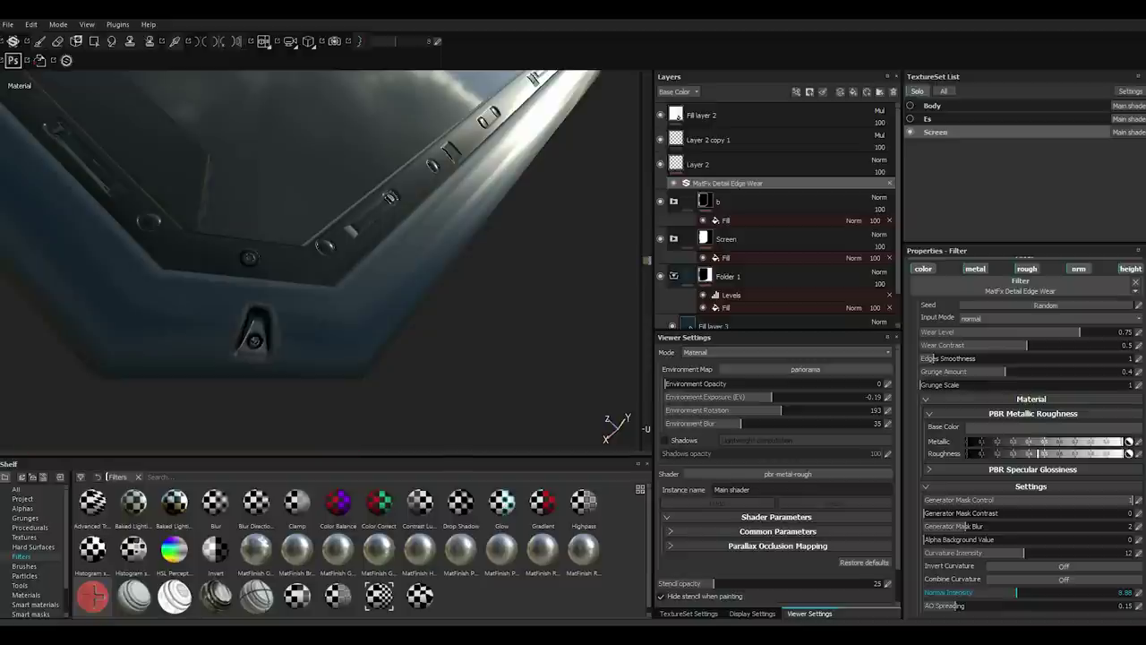
alt+drag(376, 233, 295, 242)
shift+right_drag(358, 268, 269, 268)
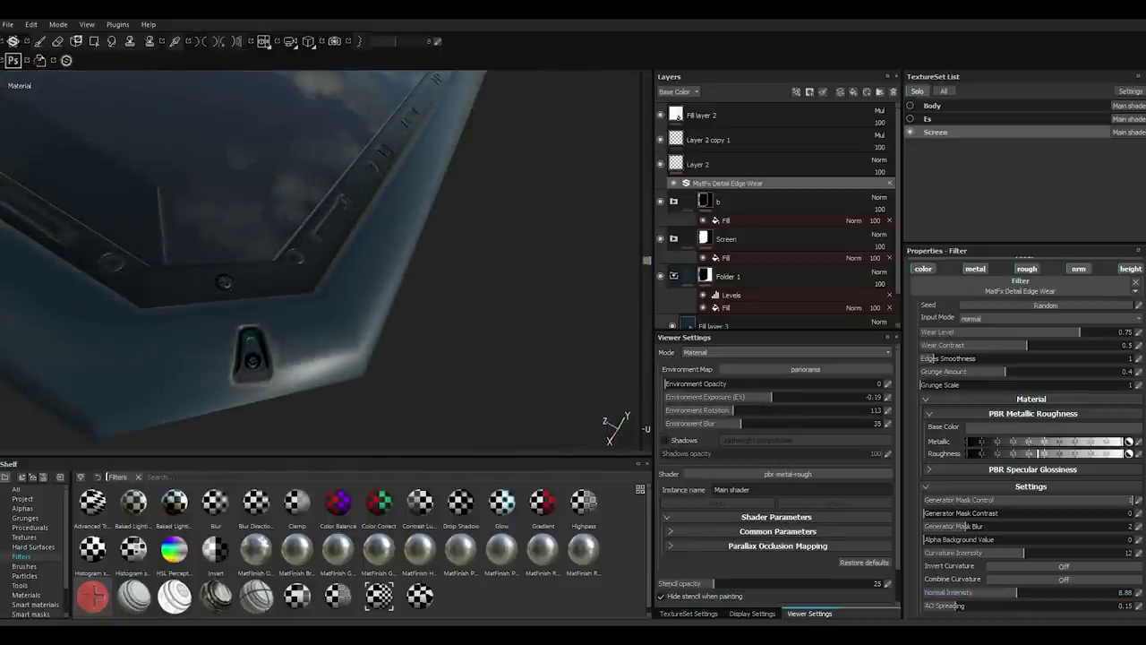
alt+drag(358, 268, 341, 233)
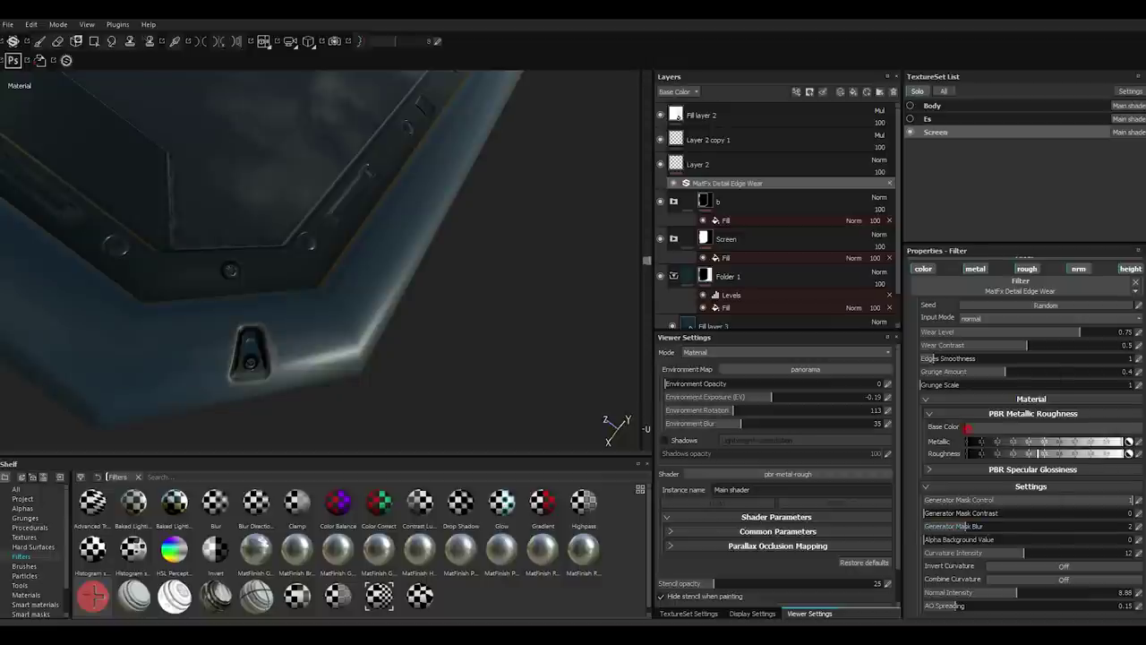
click(968, 426)
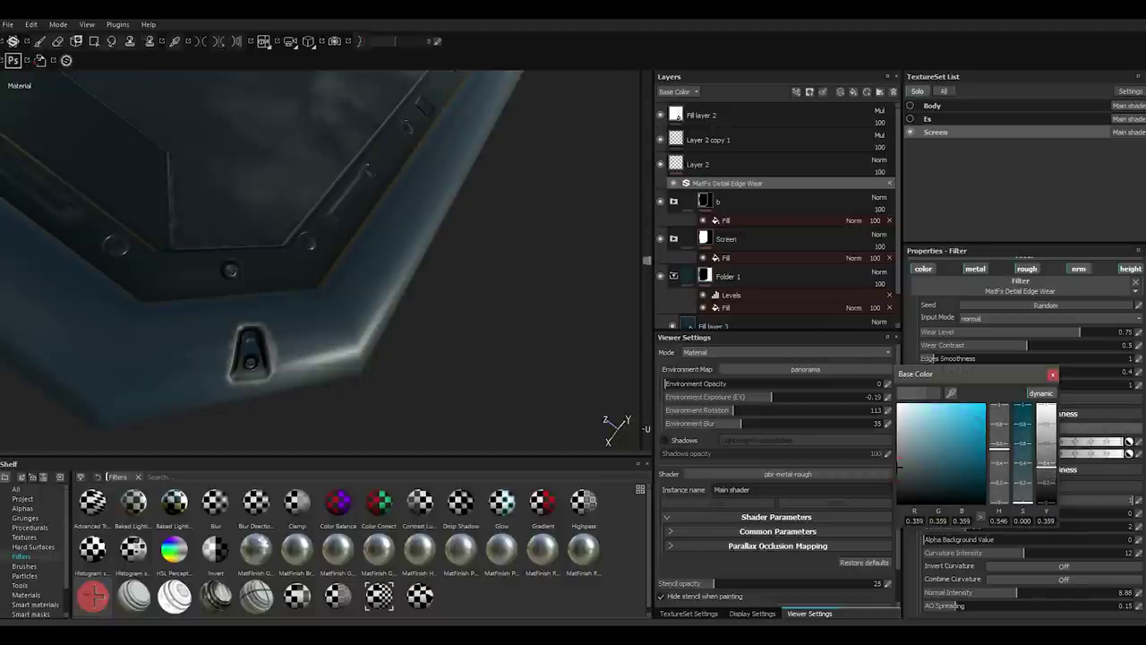
click(1053, 375)
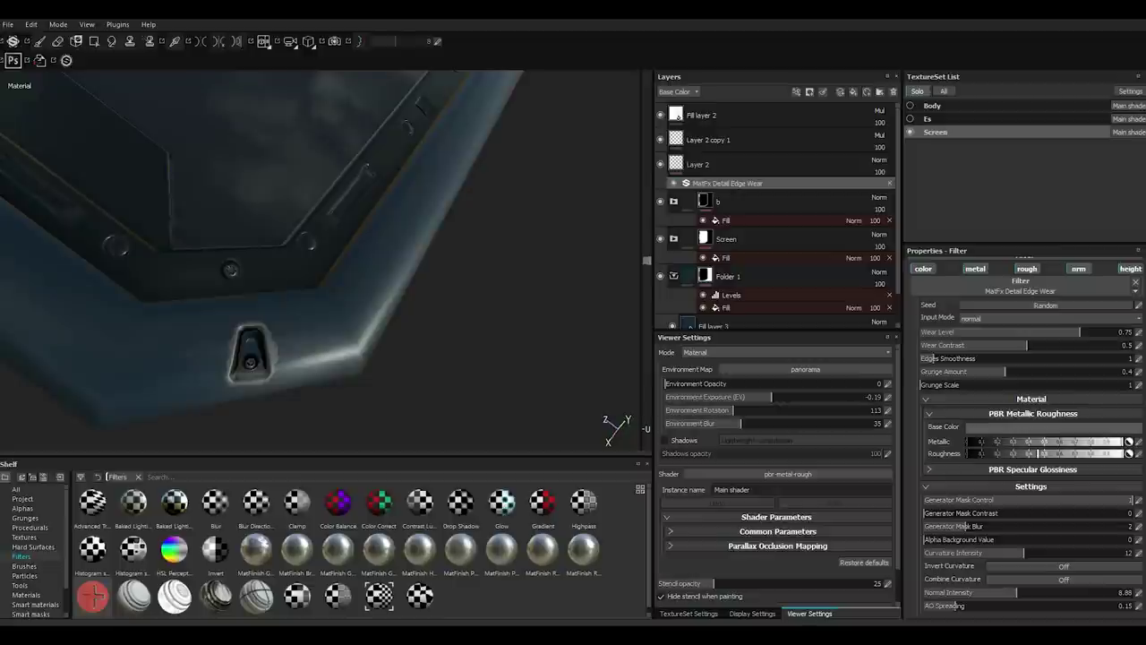
drag(1032, 442, 1047, 442)
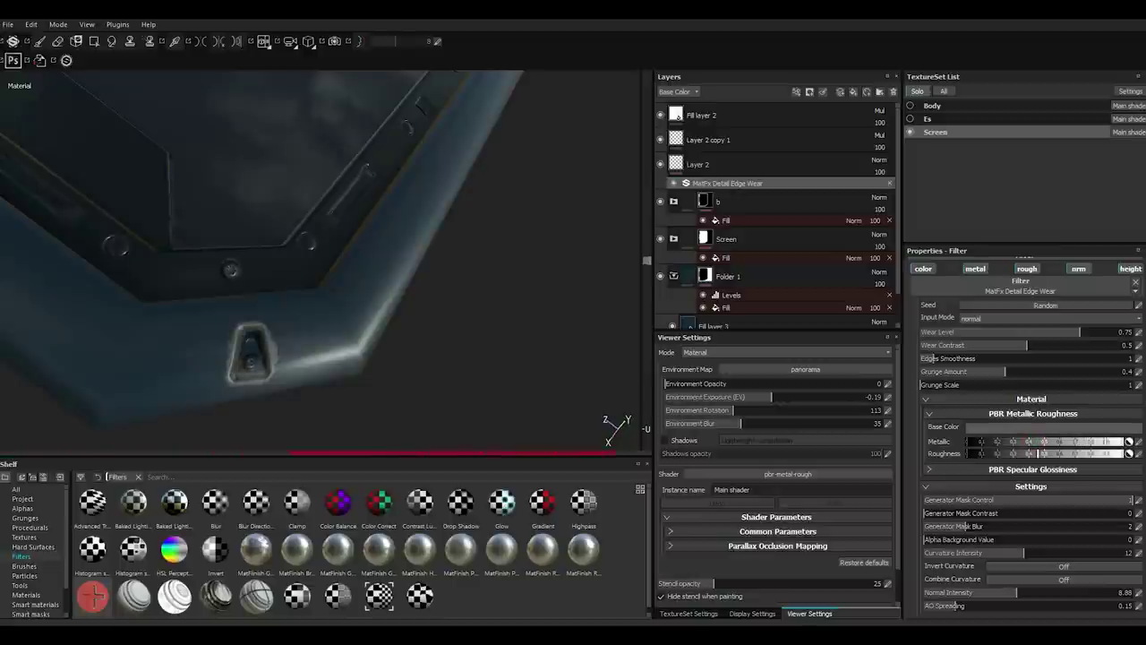
click(1110, 442)
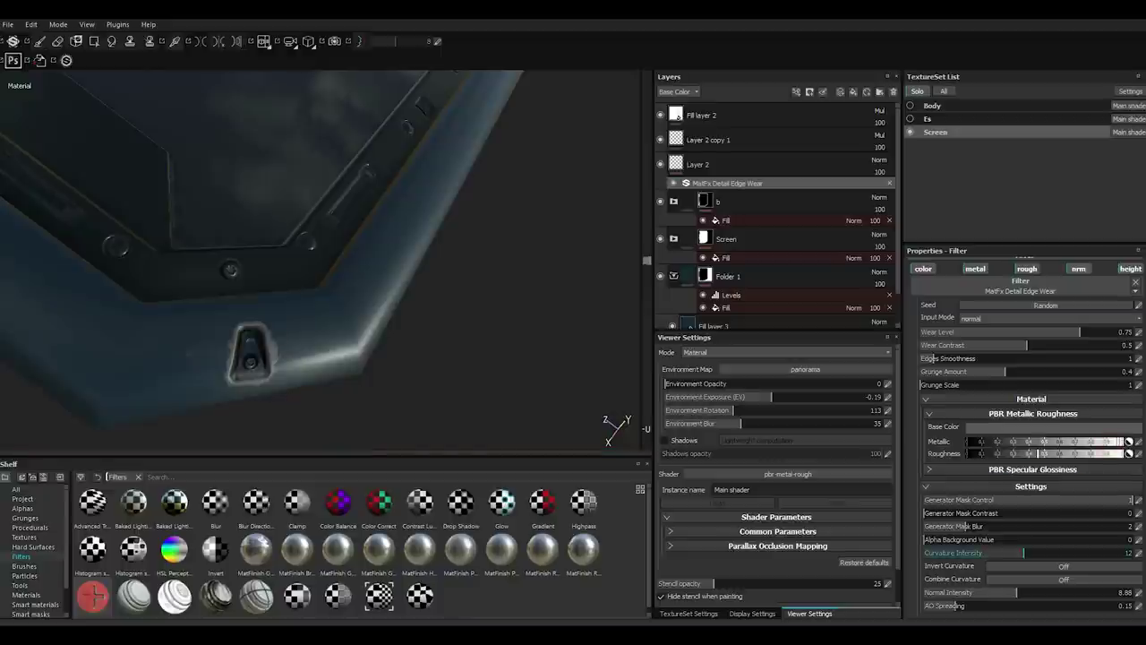
Make Fill layer 3 more metallic.
scroll(774, 215, down, 1)
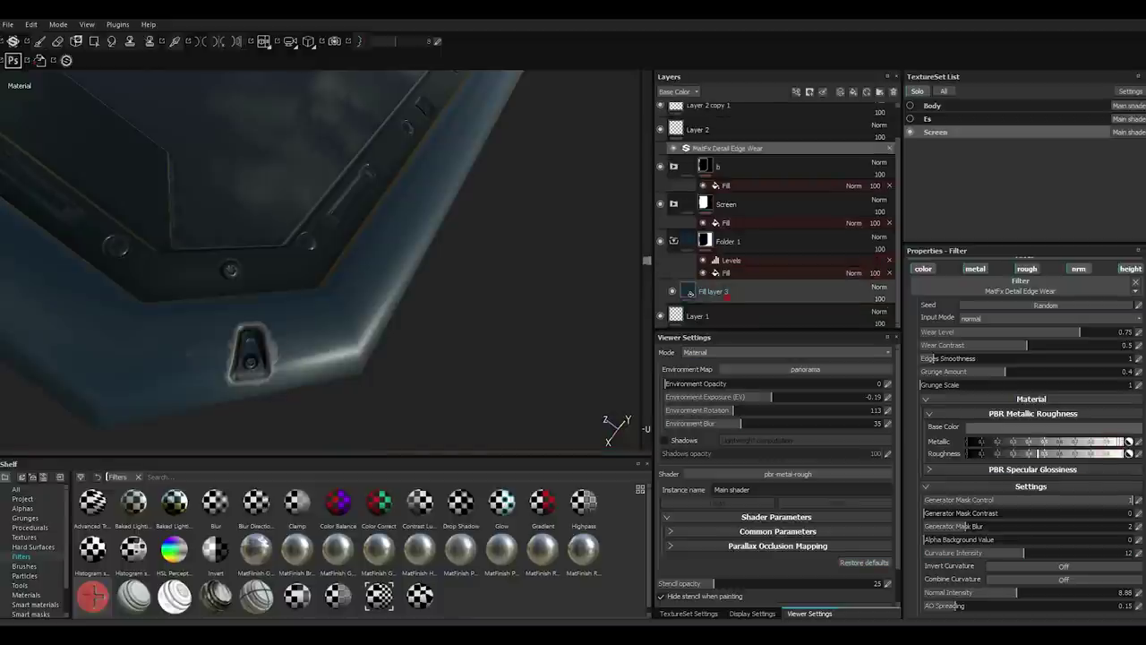
click(690, 293)
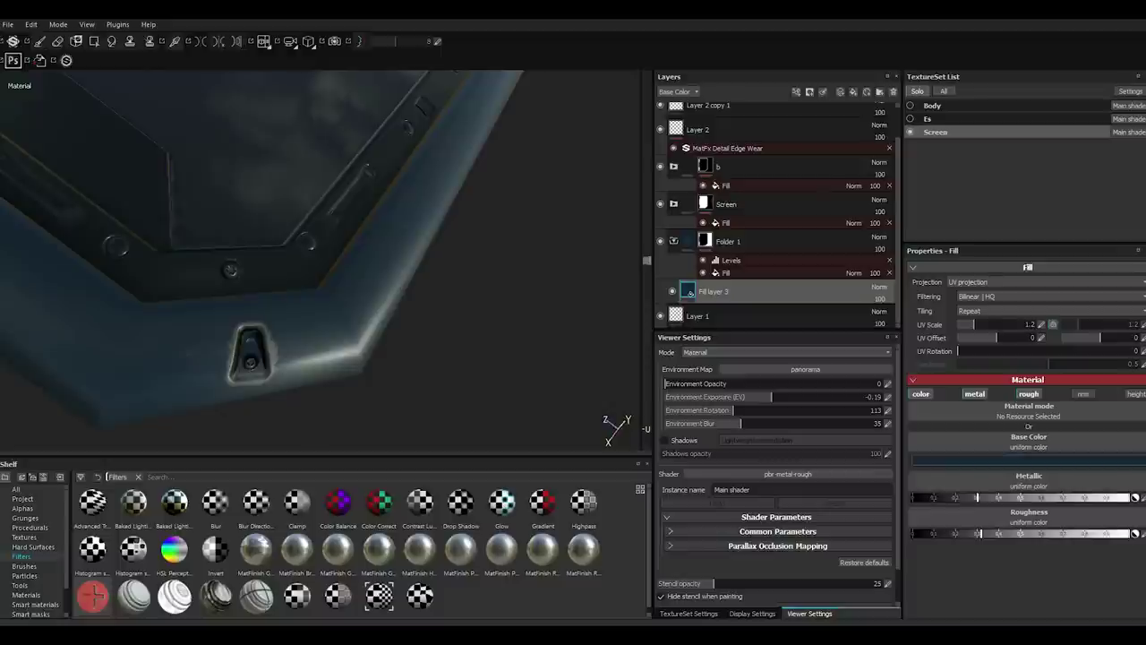
drag(1045, 497, 1079, 497)
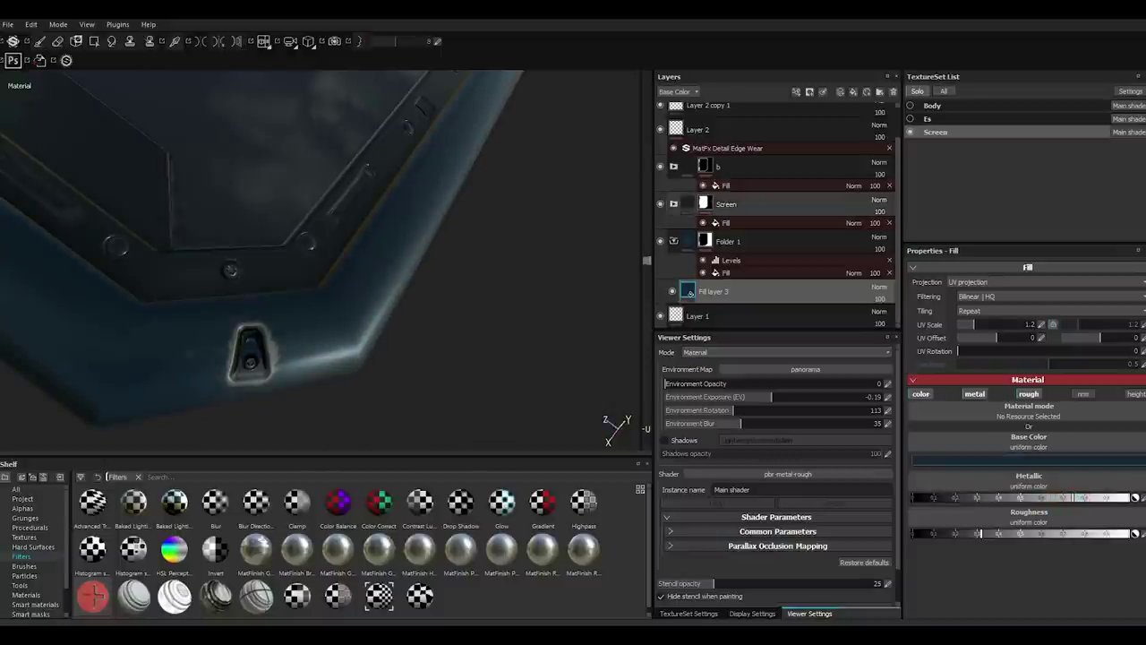
Place Fill layer 1 copy 1 between b and Screen in the layer stack.
drag(713, 292, 717, 192)
click(722, 205)
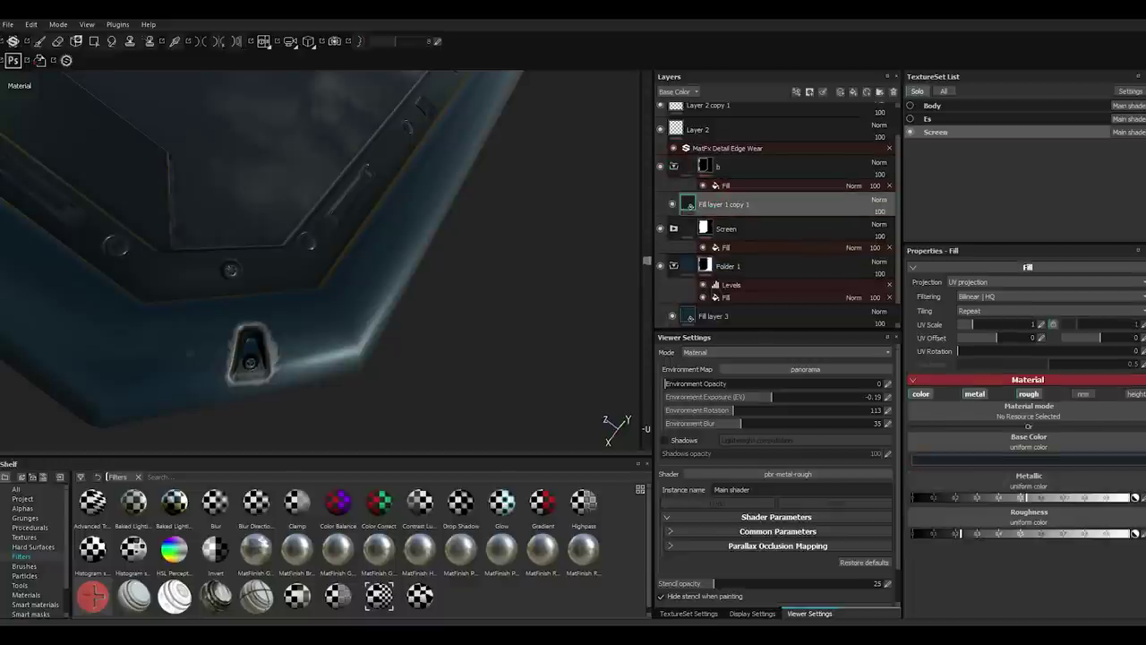
alt+drag(269, 268, 322, 269)
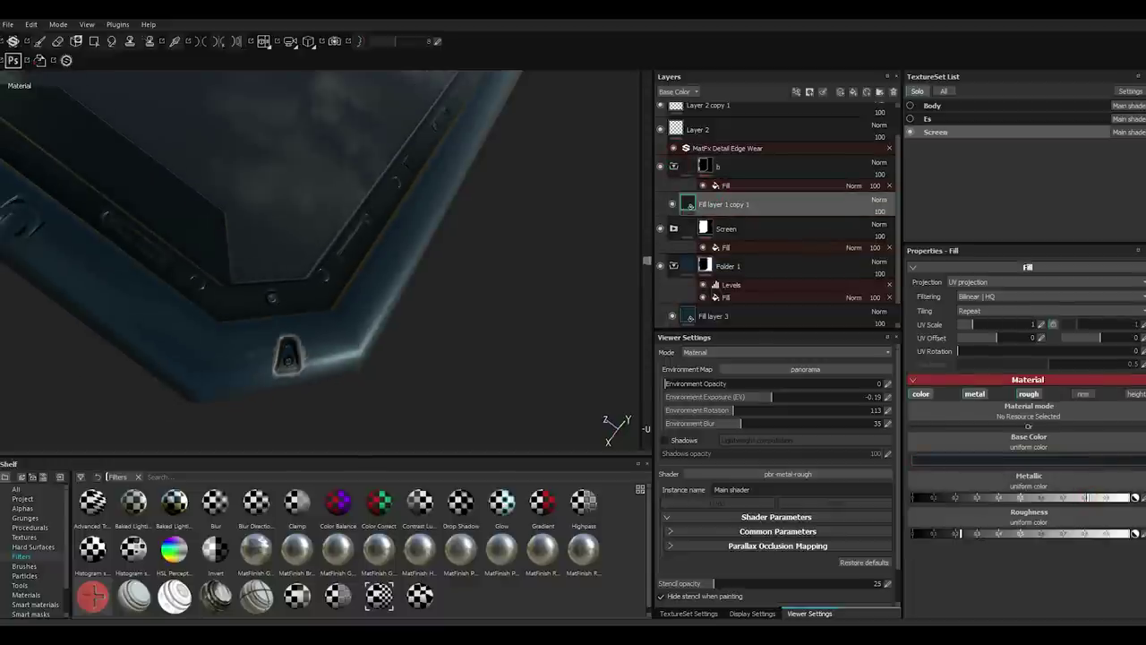
scroll(775, 215, down, 1)
scroll(775, 215, up, 1)
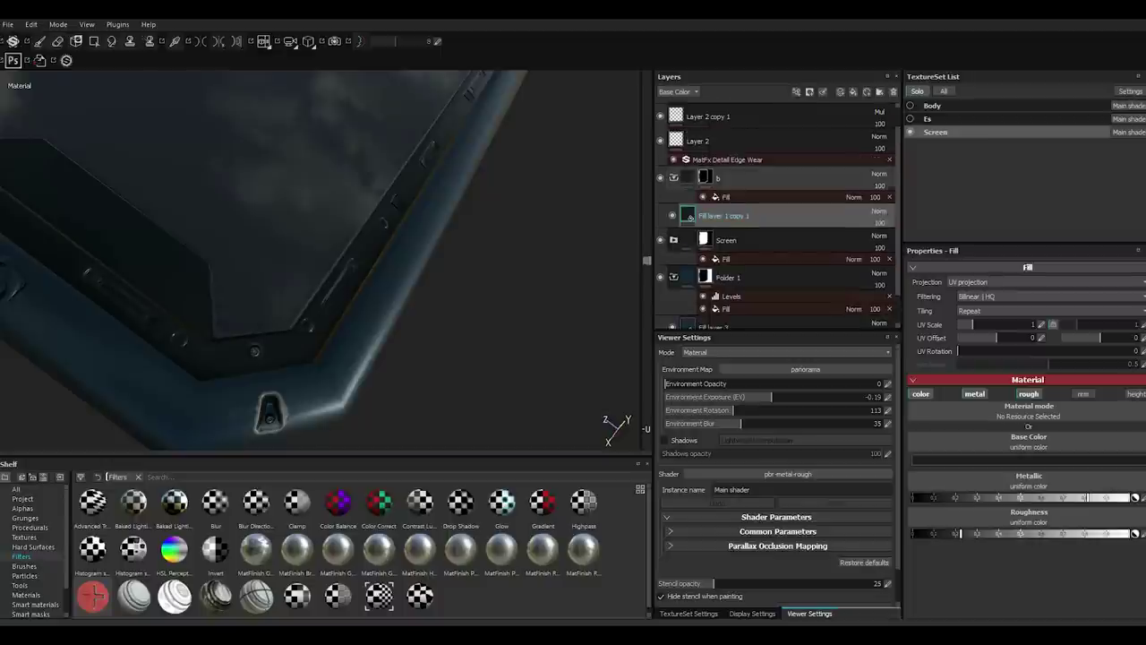
Darken the Edge Wear base colour to dark grey 0.251.
click(727, 160)
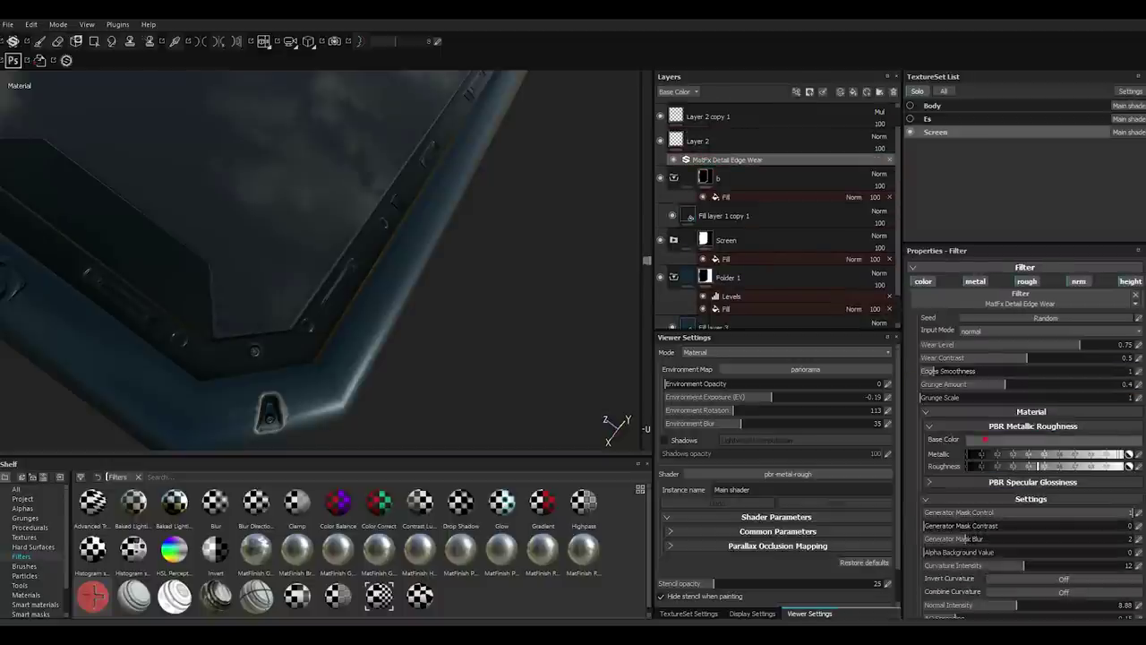
click(1039, 439)
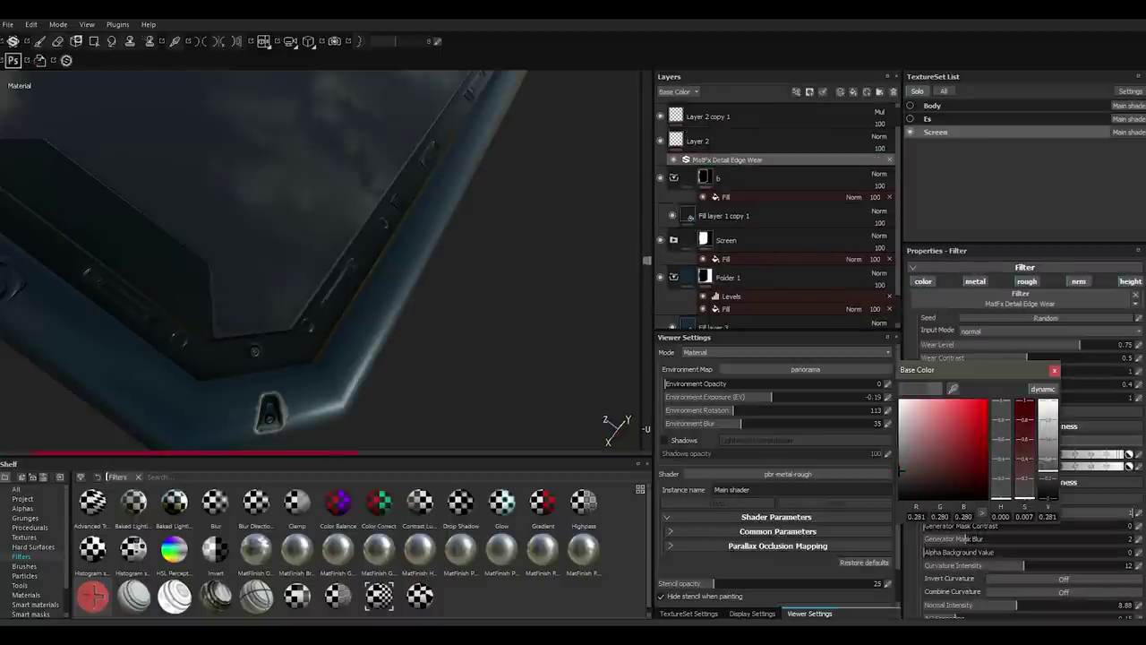
drag(901, 463, 901, 474)
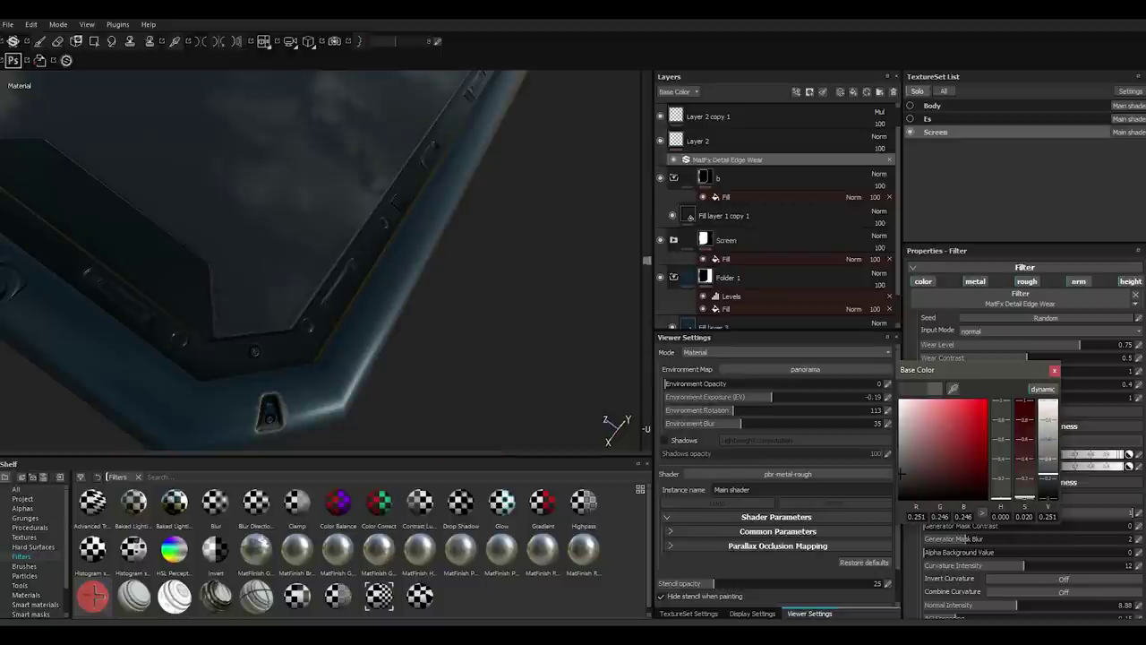
click(966, 538)
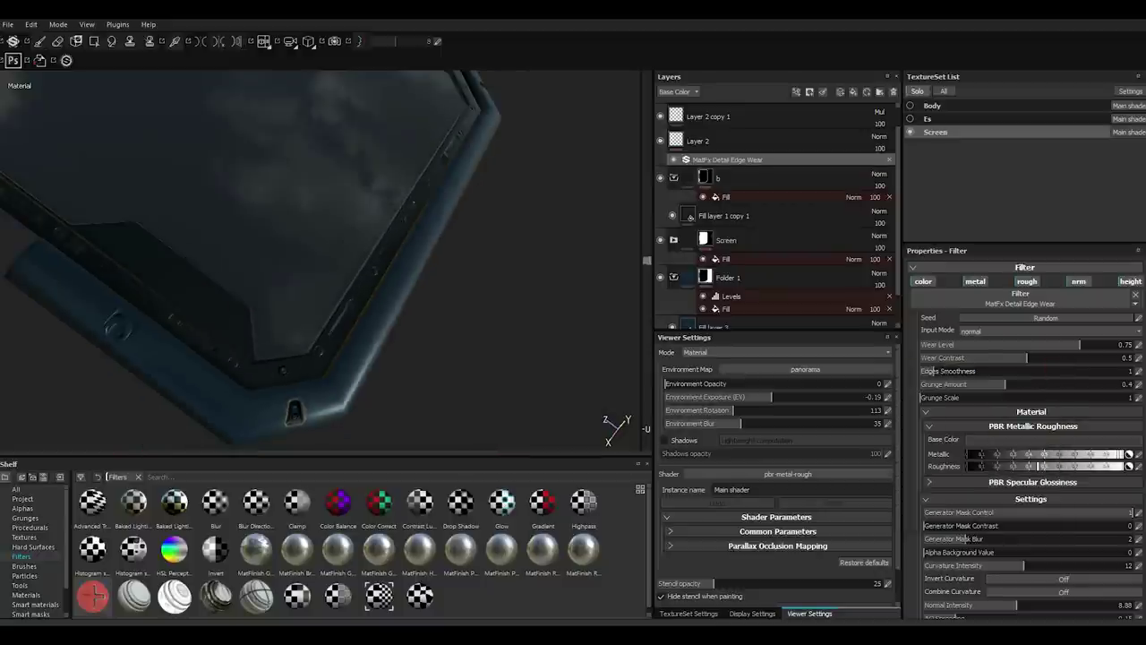
Add a filter to Layer 2 copy 1 and brighten its wear base colour to near-white.
right_click(734, 162)
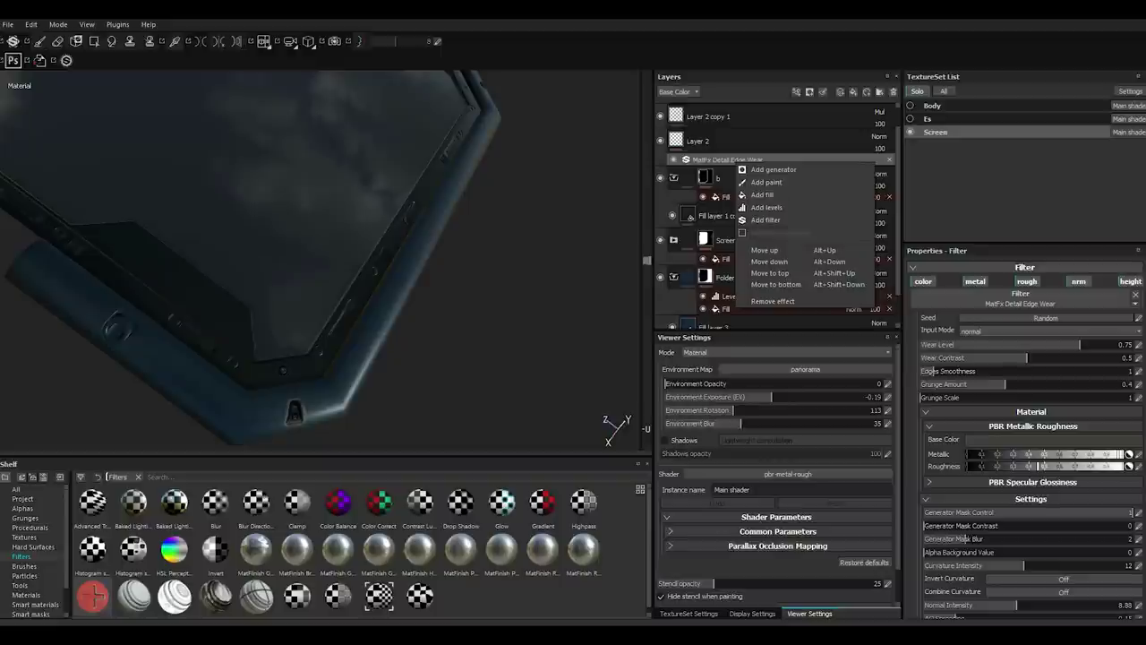
click(725, 117)
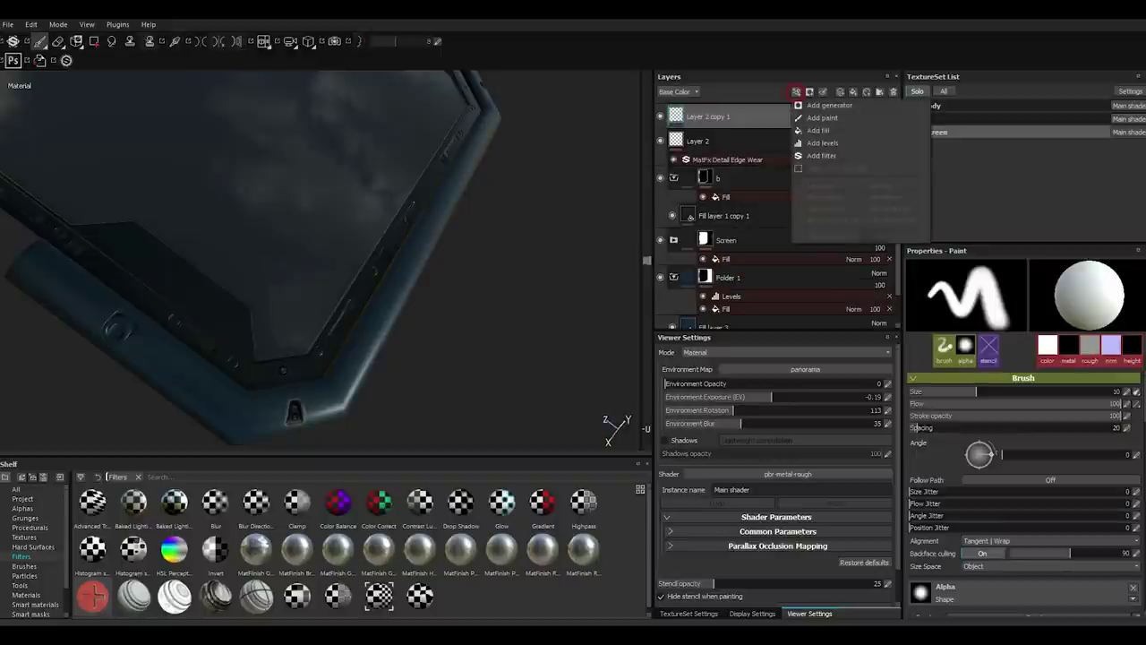
click(797, 92)
click(831, 154)
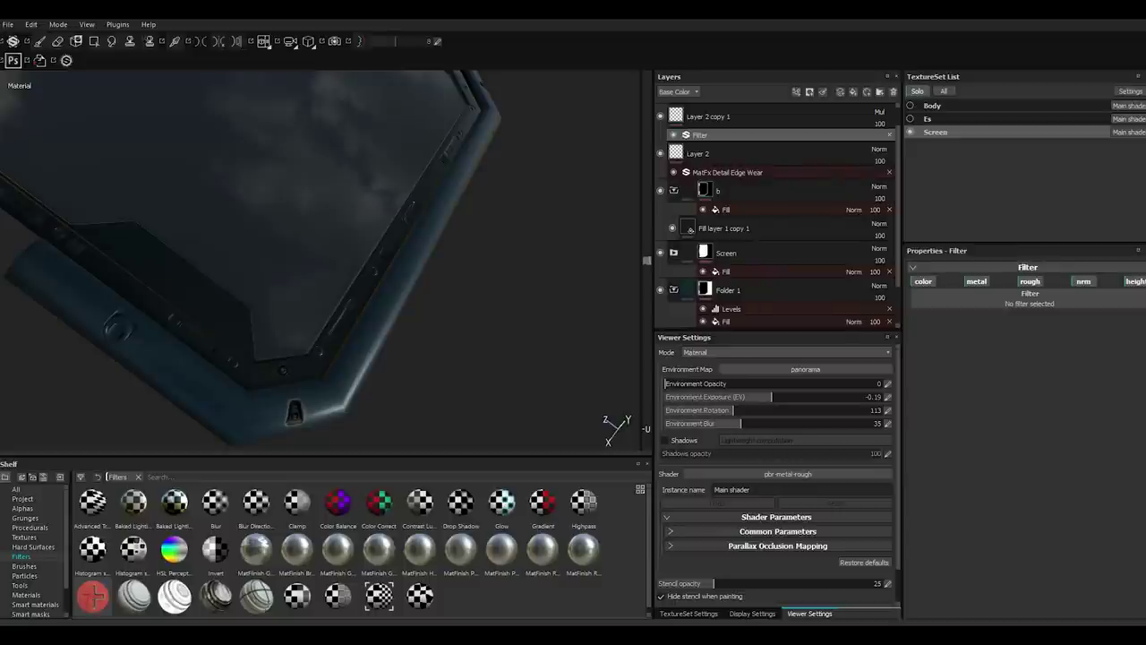
alt+drag(340, 358, 421, 331)
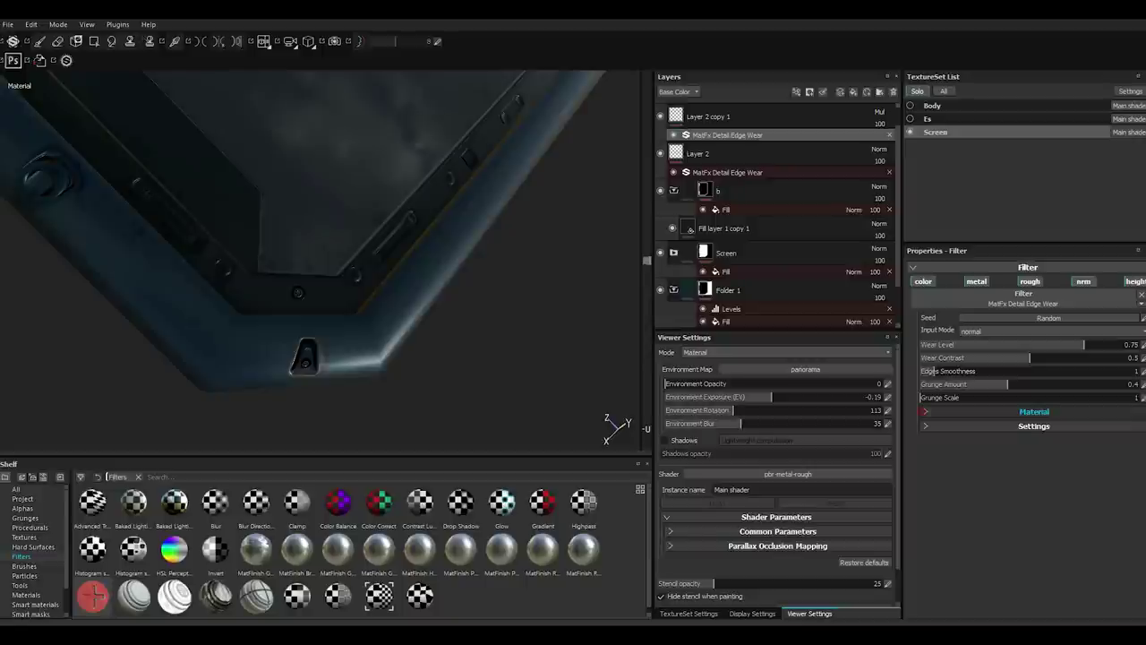
click(1034, 411)
click(1036, 426)
click(977, 441)
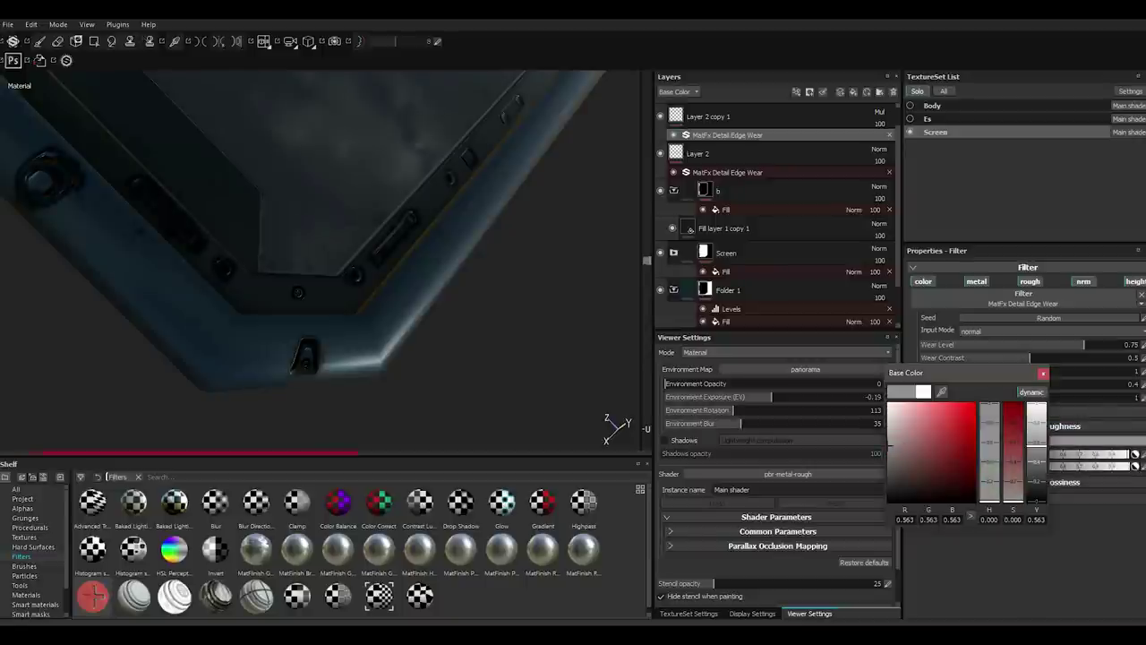
click(1036, 442)
drag(1037, 442, 1037, 410)
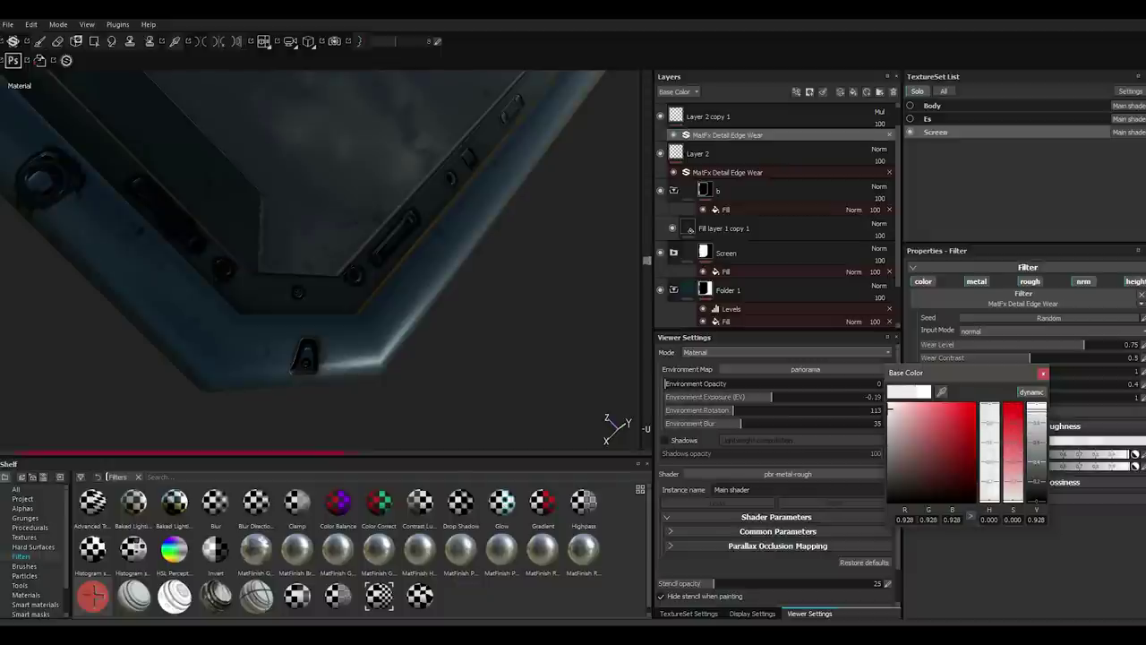
Remove that wear effect from Layer 2 copy 1 and retune Layer 2's edge-wear colour.
mouse_move(508, 337)
alt+mouse_down()
mouse_move(358, 305)
mouse_move(286, 268)
mouse_move(318, 267)
mouse_move(287, 251)
alt+mouse_up()
click(810, 91)
click(1043, 373)
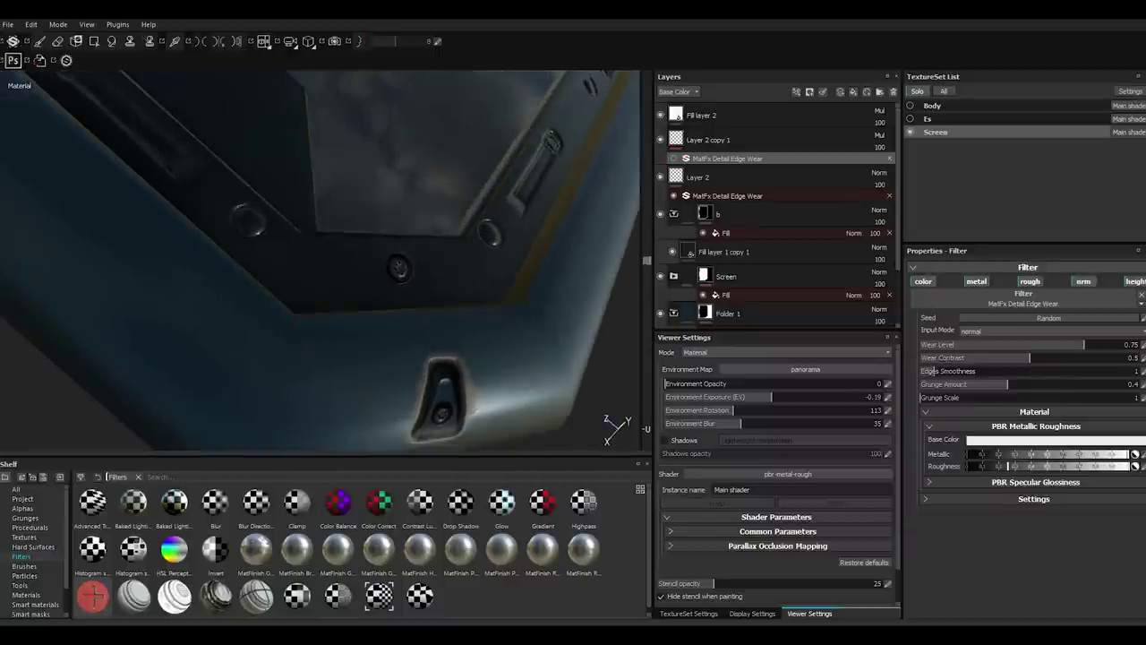
click(890, 159)
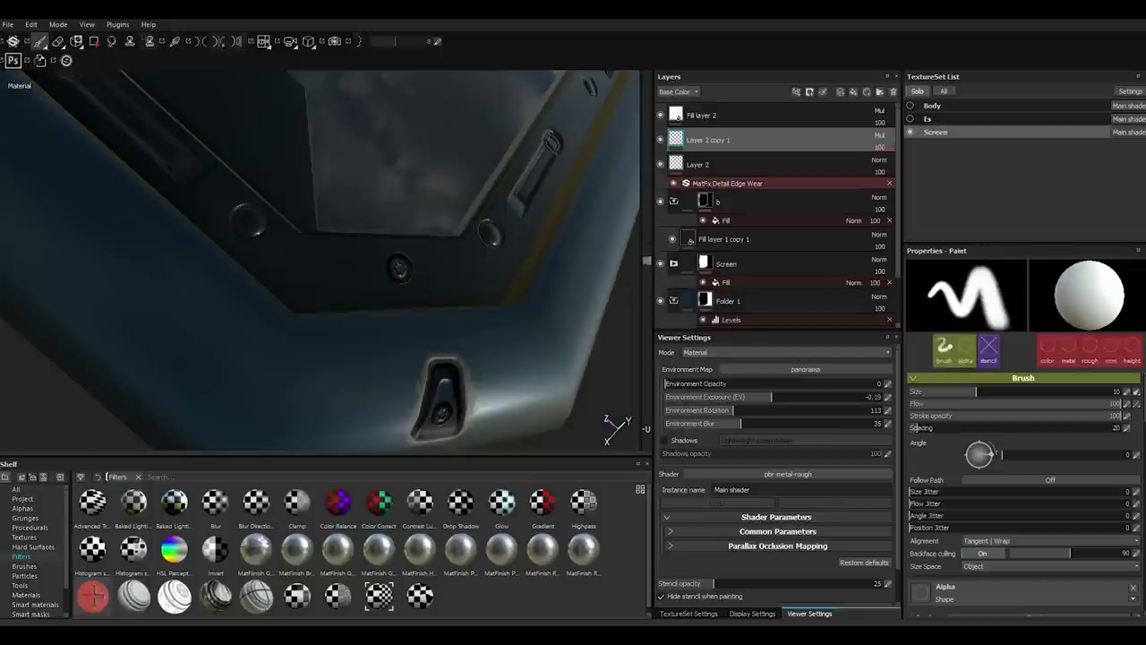
click(708, 183)
click(1030, 439)
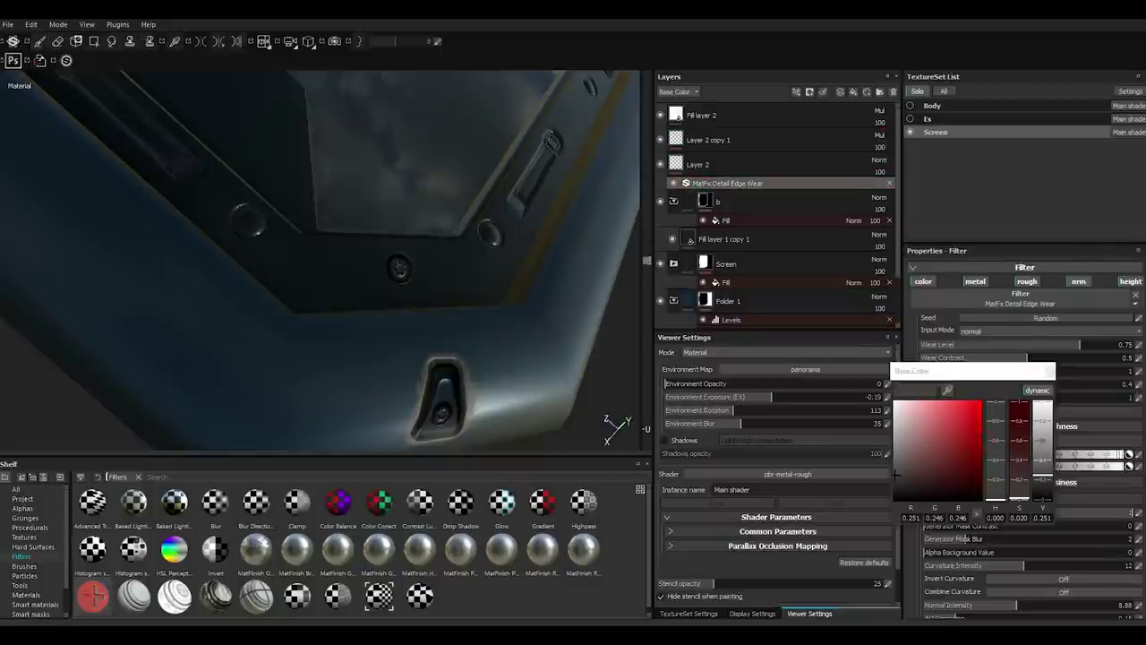
mouse_move(895, 473)
mouse_down()
mouse_move(895, 439)
mouse_move(896, 473)
mouse_up()
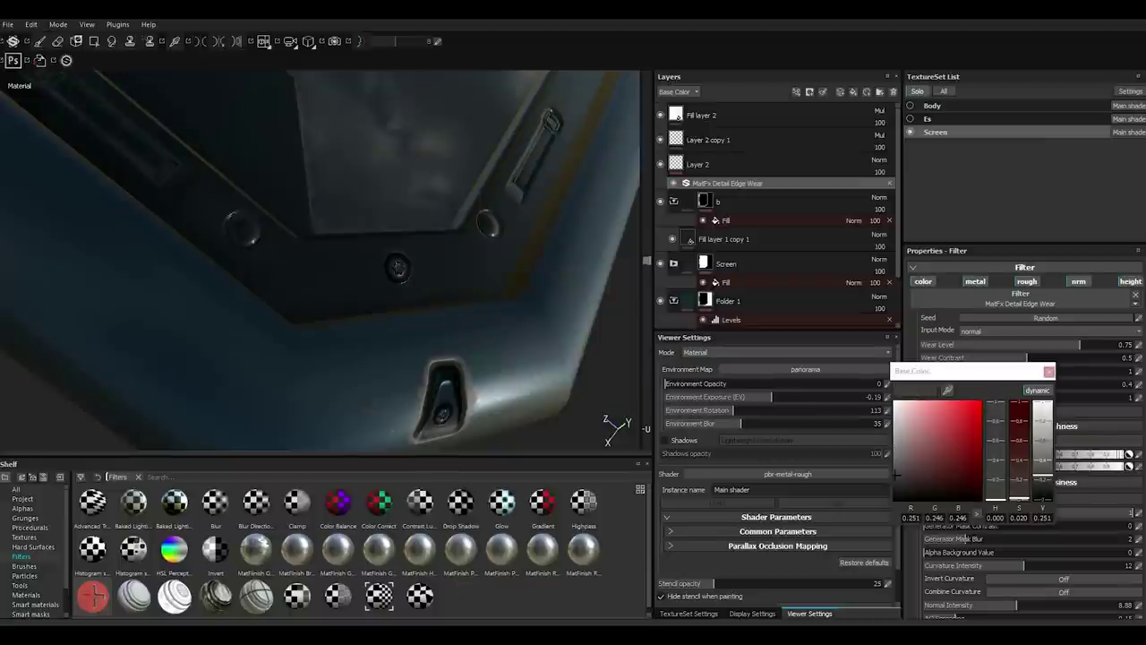
click(1048, 370)
Add a MatFx Detail Edge Wear filter to Layer 2 copy 1 and expand its PBR Metallic Roughness settings.
click(737, 140)
click(810, 92)
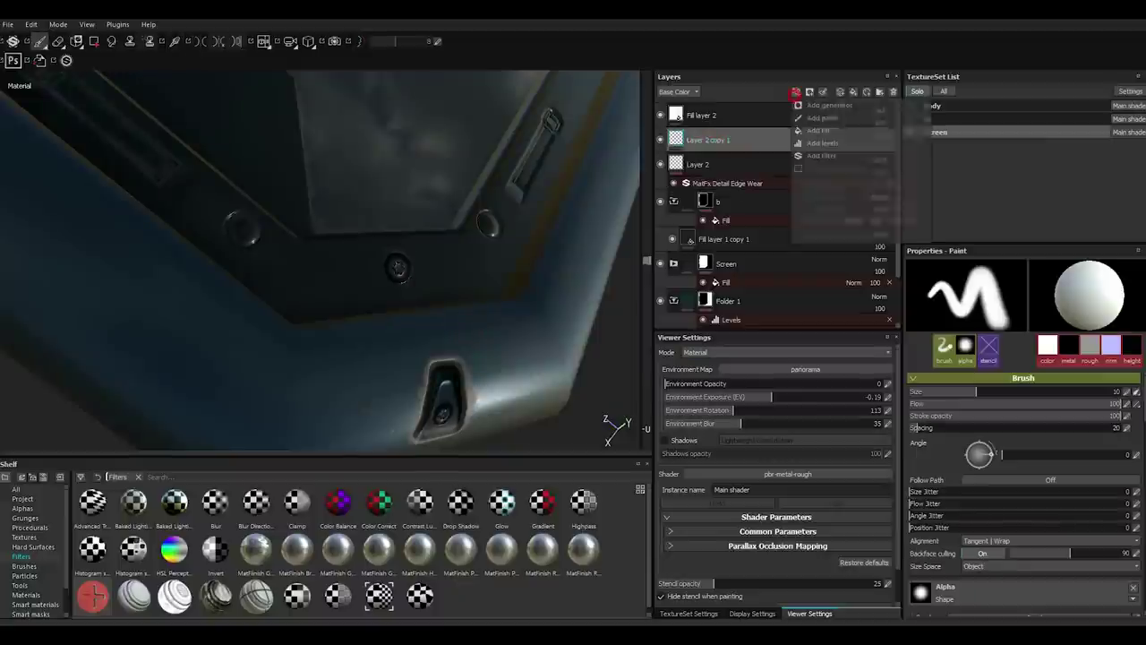
click(851, 145)
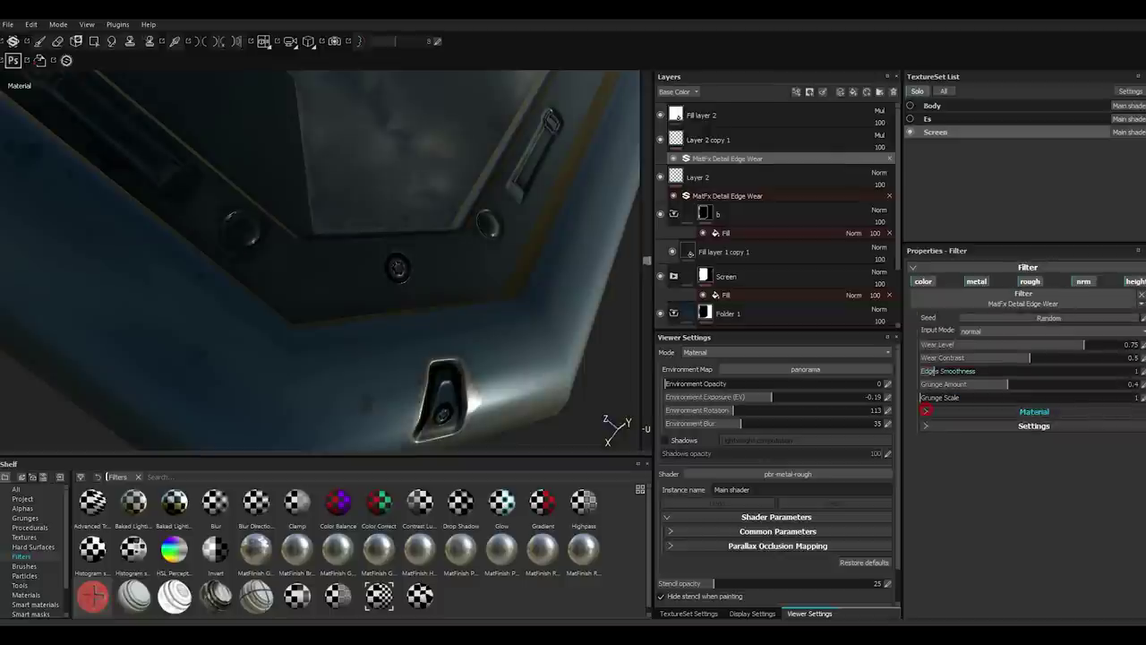
click(929, 426)
click(1057, 439)
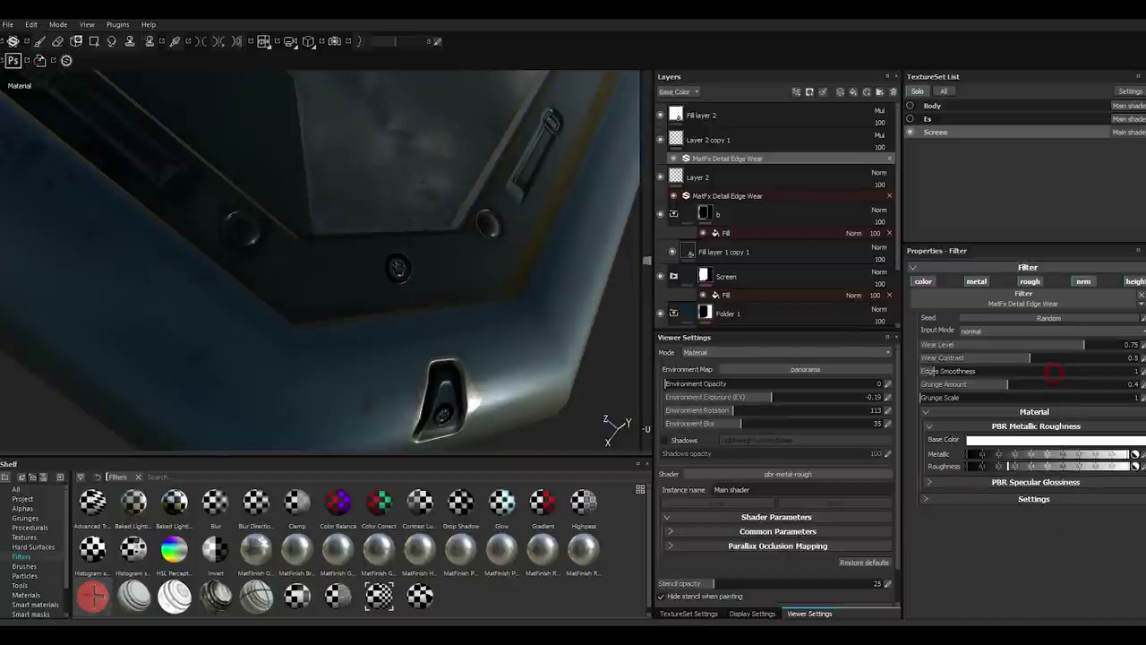
alt+drag(430, 295, 316, 348)
mouse_move(316, 348)
shift+right_down()
mouse_move(403, 349)
mouse_move(358, 348)
shift+right_up()
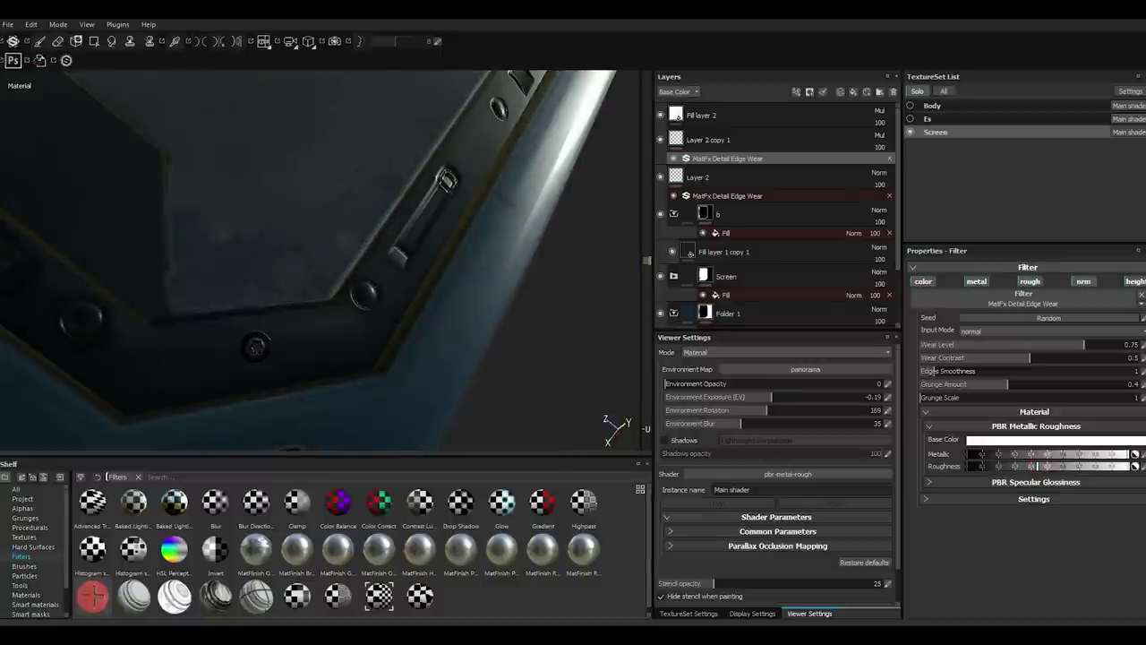
Set the new wear colour to light grey 0.766 and switch Layer 2 copy 1 from Mul to Normal blending.
click(1030, 439)
click(962, 421)
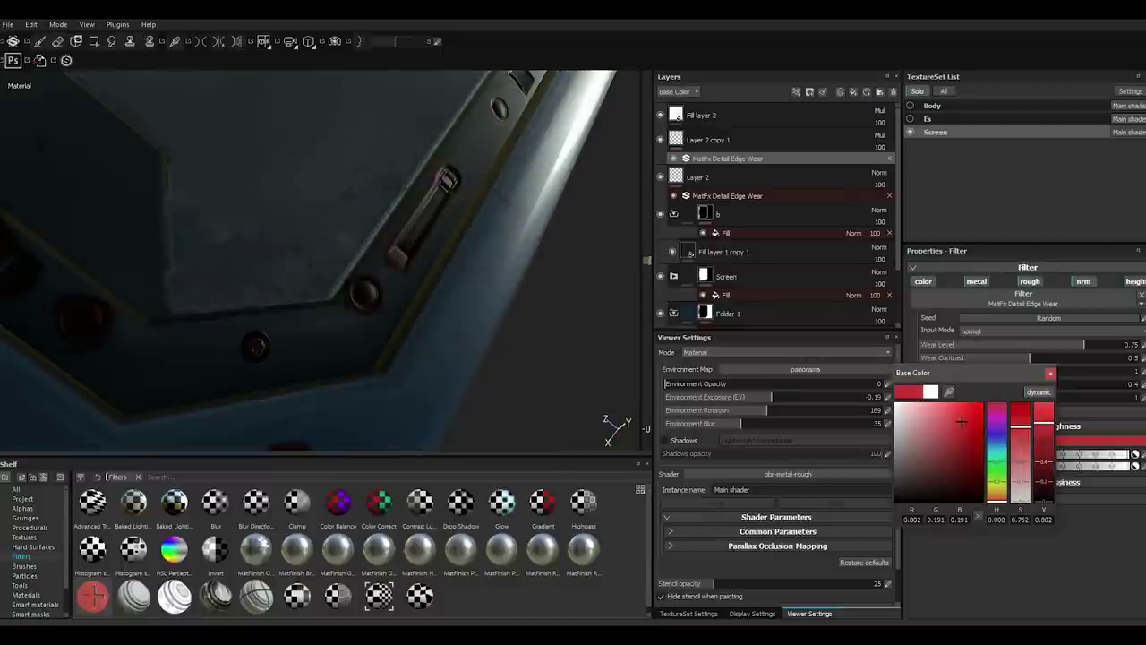
drag(961, 421, 897, 425)
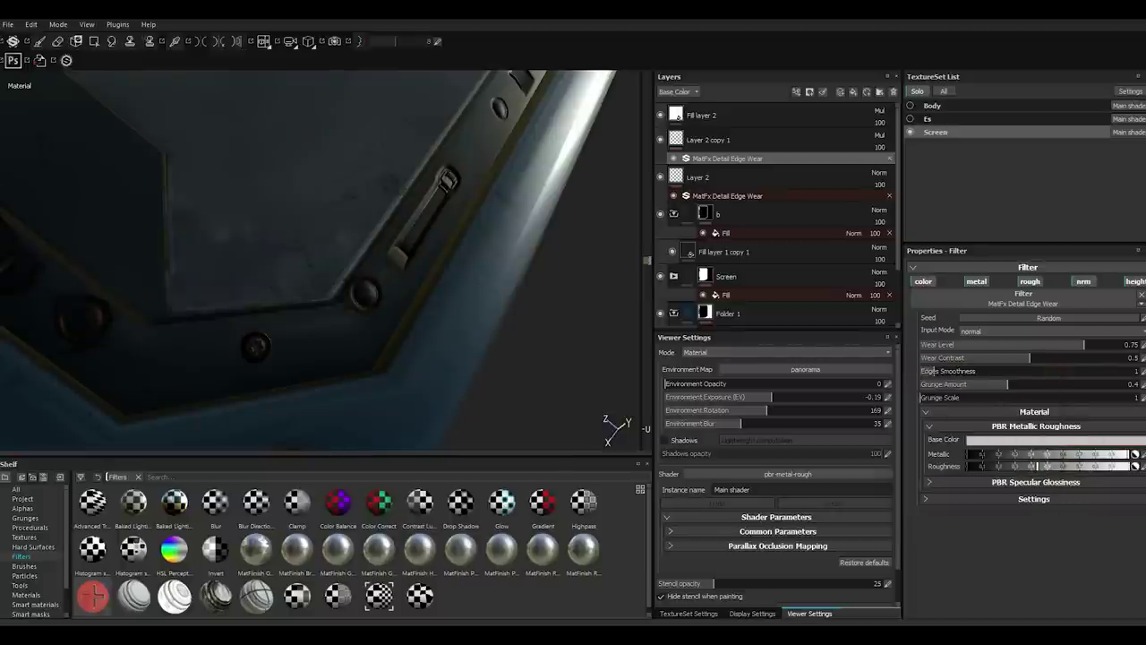
alt+drag(537, 268, 466, 251)
click(879, 134)
click(882, 105)
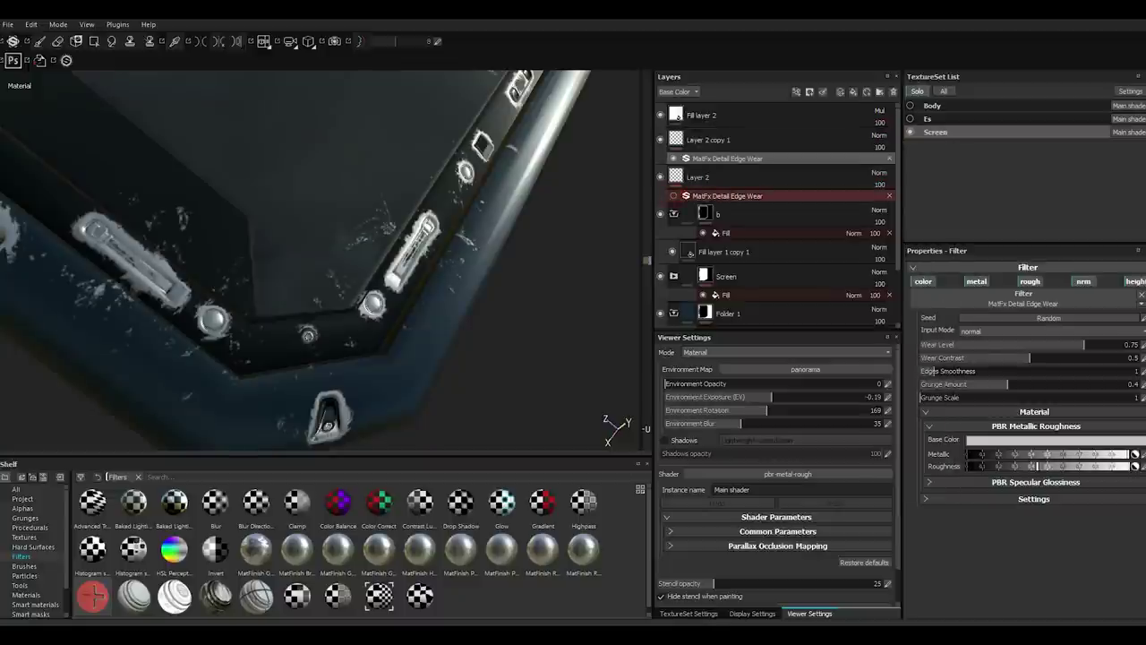
Delete Layer 2's edge-wear filter and darken the wear colour to mid grey.
alt+drag(358, 269, 394, 251)
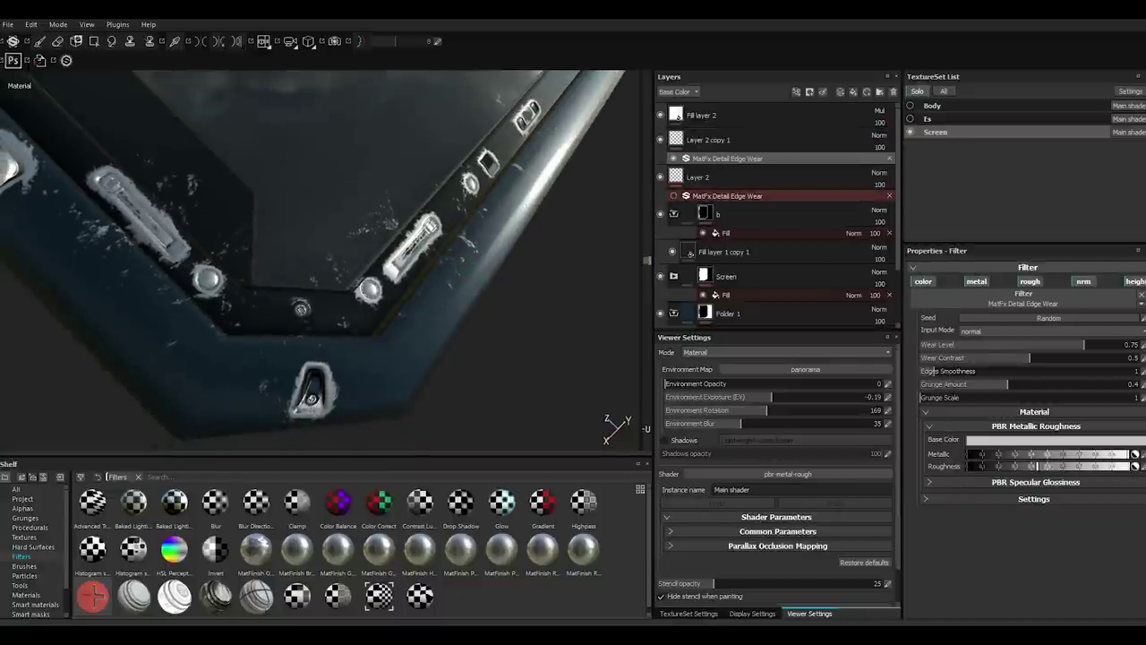
click(890, 195)
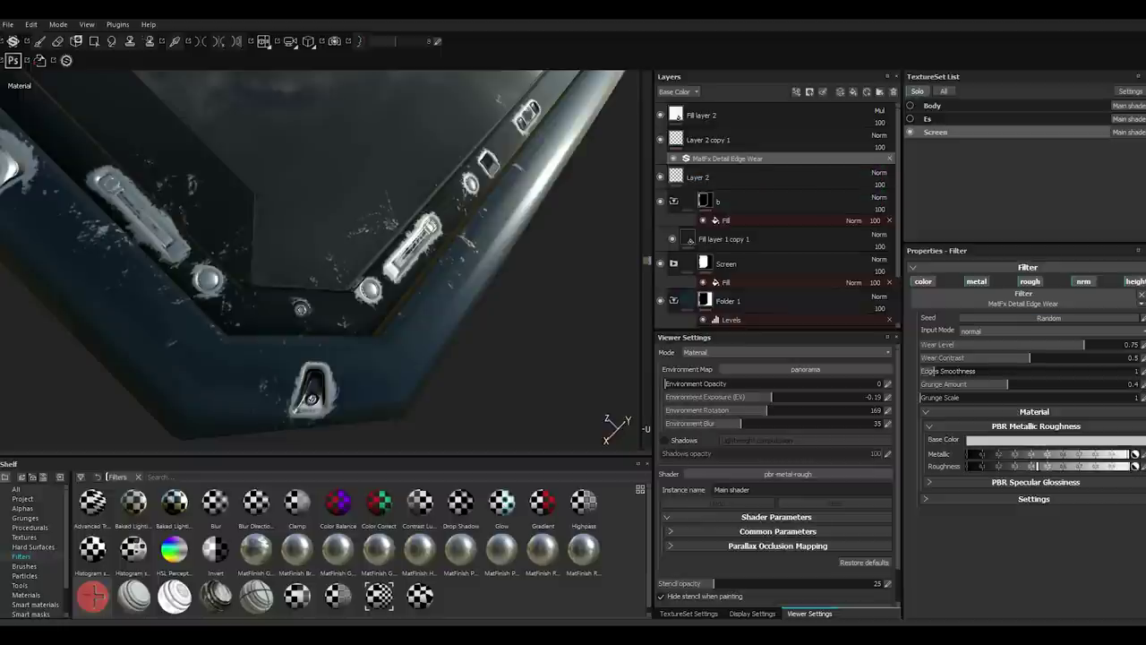
click(1030, 439)
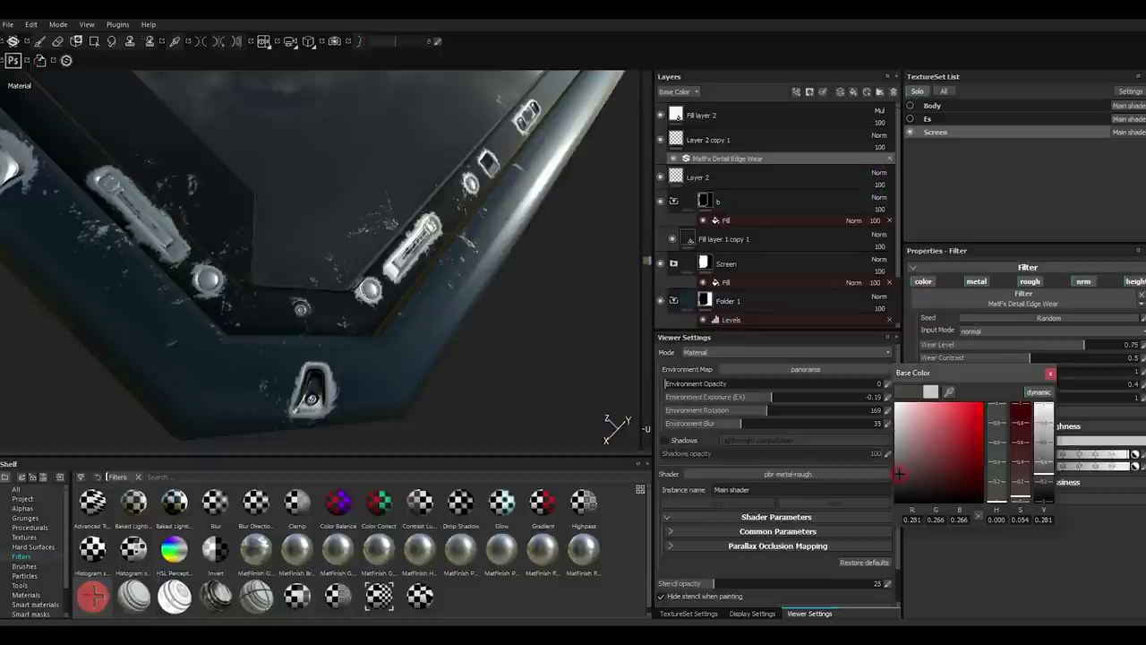
drag(1043, 427, 898, 466)
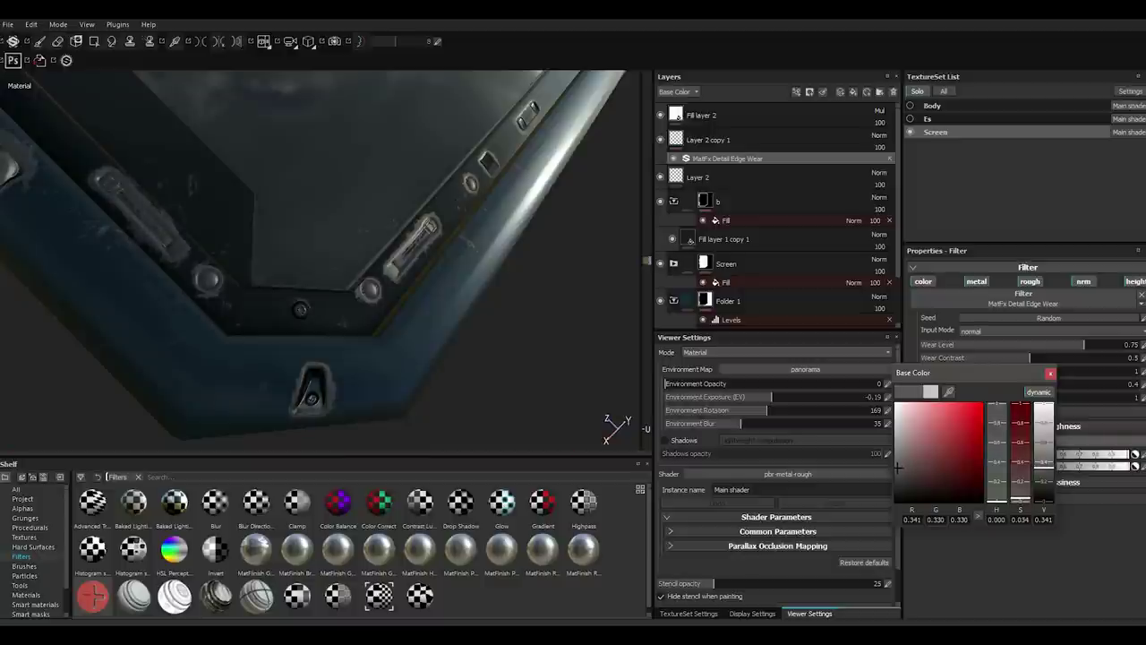
click(1051, 373)
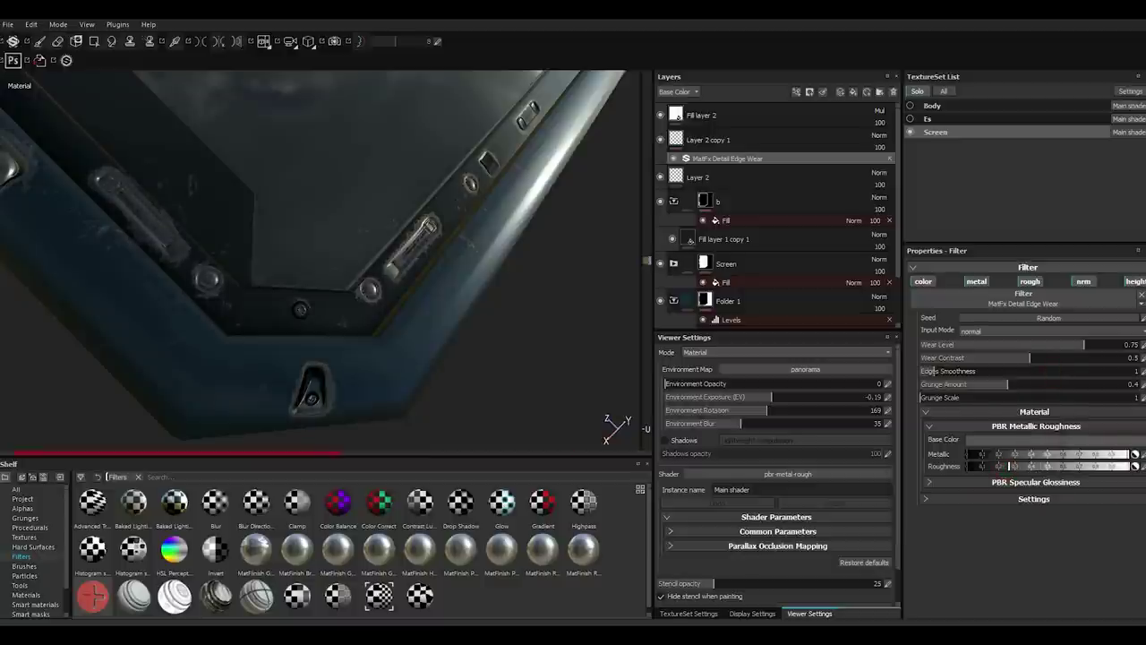
Inspect the edge wear from new angles, then undo the recent filter changes.
mouse_move(359, 341)
alt+mouse_down()
mouse_move(424, 380)
mouse_move(573, 412)
alt+mouse_up()
alt+drag(348, 358, 403, 376)
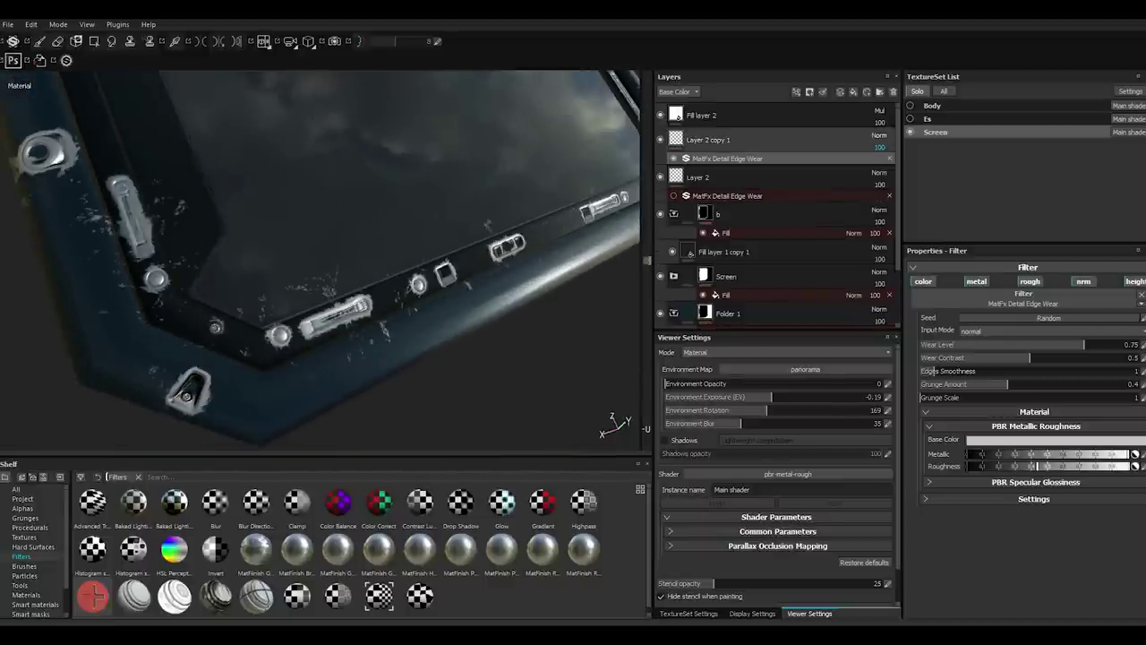
key(1)
key(Delete)
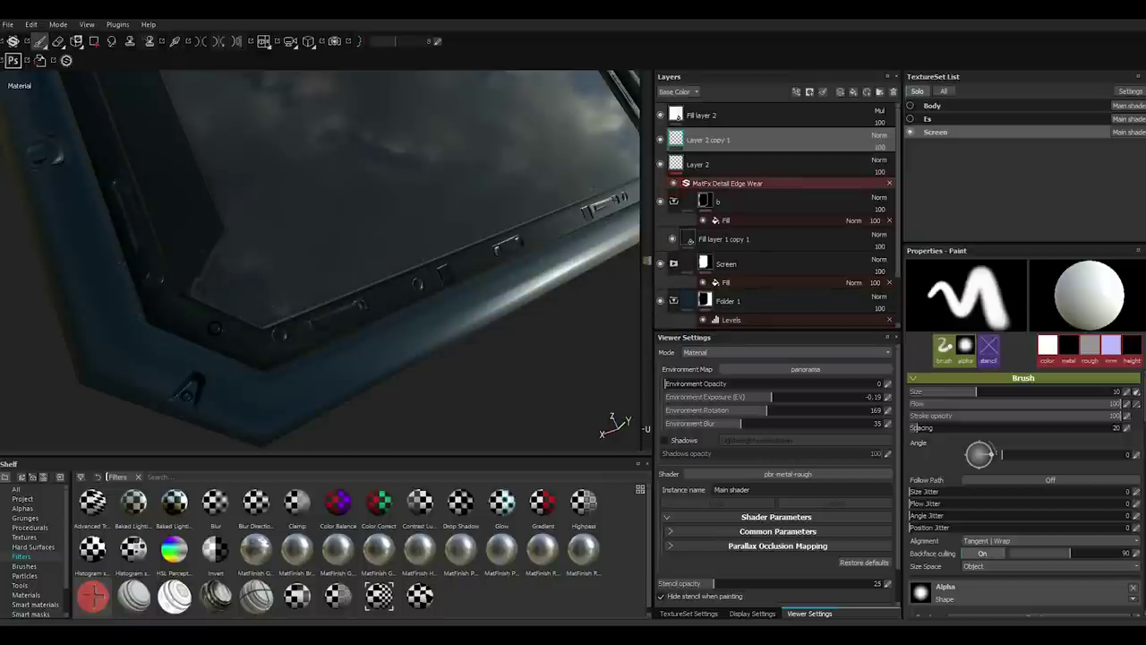
Lower Layer 2's edge-wear base colour to a dark grey.
click(717, 184)
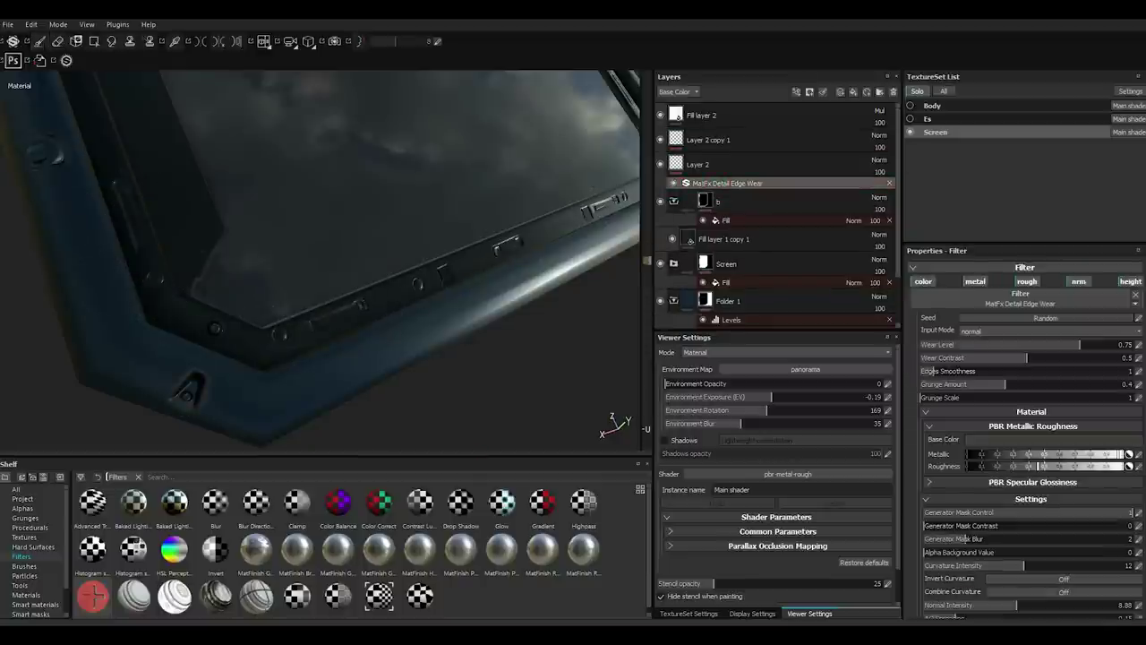
click(974, 439)
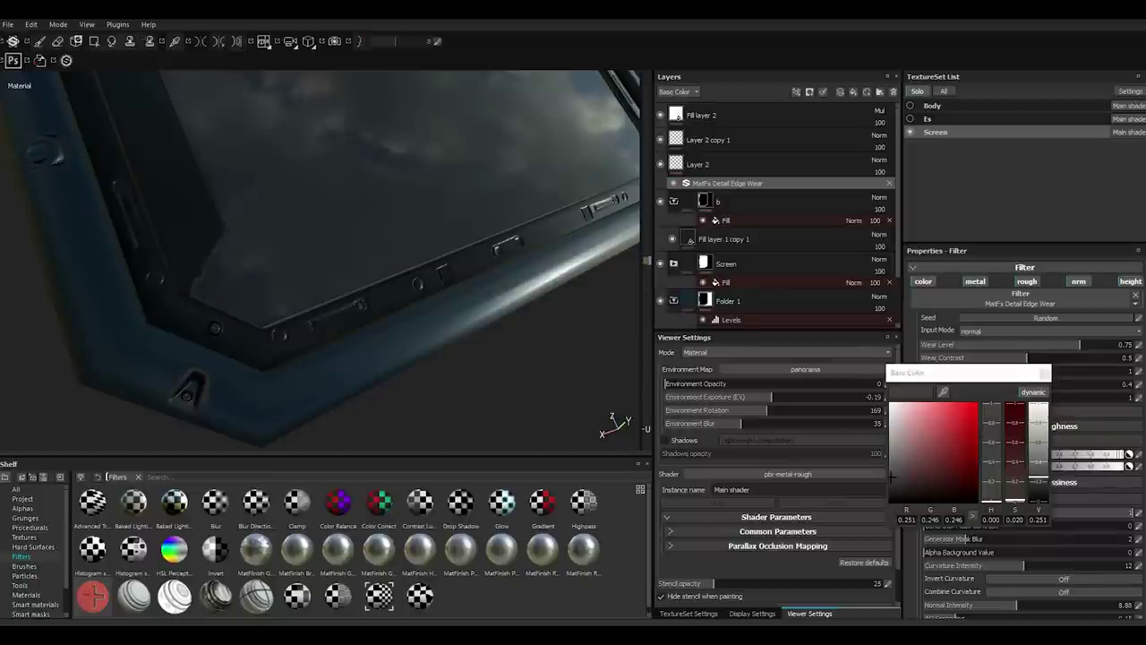
click(891, 463)
drag(892, 462, 892, 468)
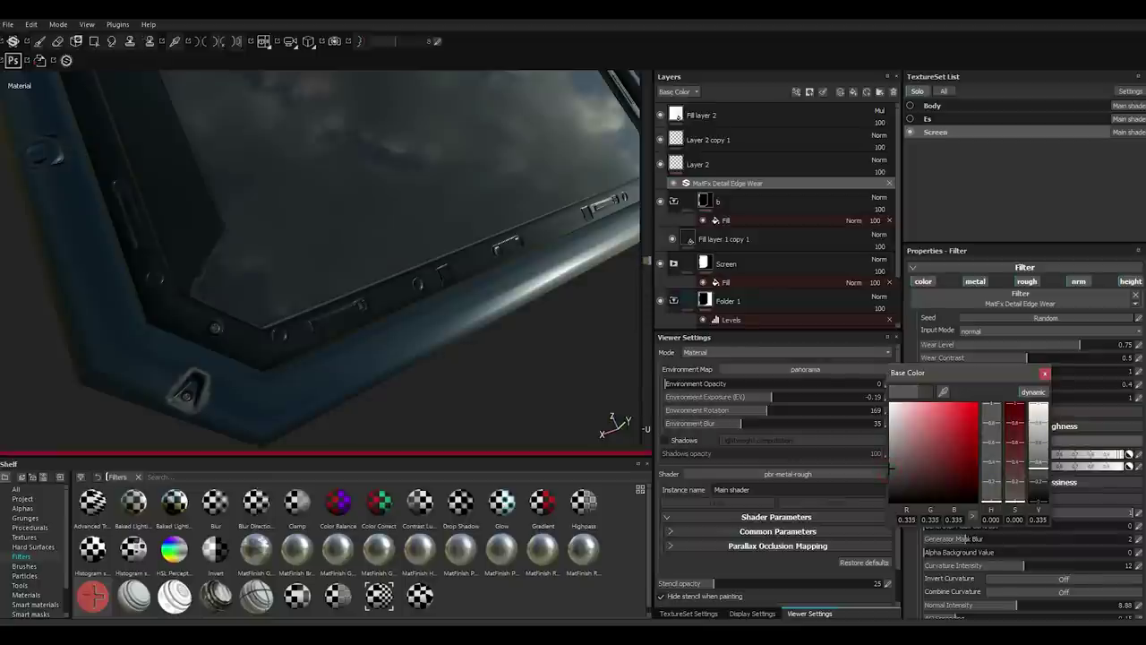
mouse_move(403, 268)
alt+mouse_down()
mouse_move(233, 269)
mouse_move(206, 251)
alt+mouse_up()
scroll(296, 260, up, 3)
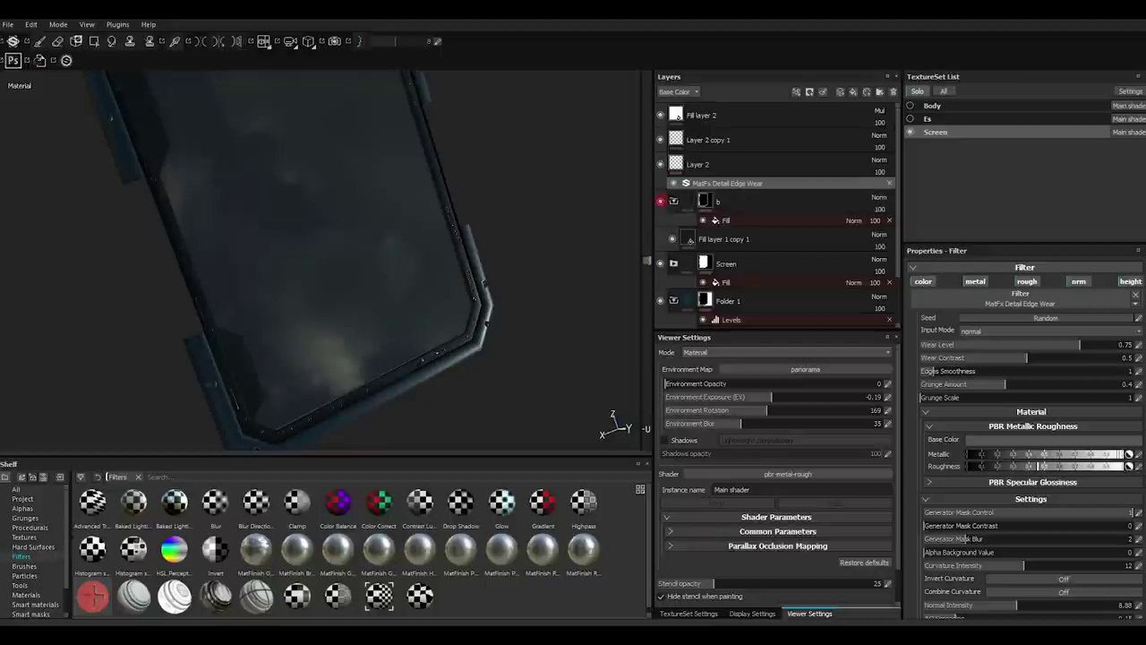
Nudge the Metallic value of Fill layer 1 copy 1 up slightly for the screen.
click(725, 219)
click(692, 238)
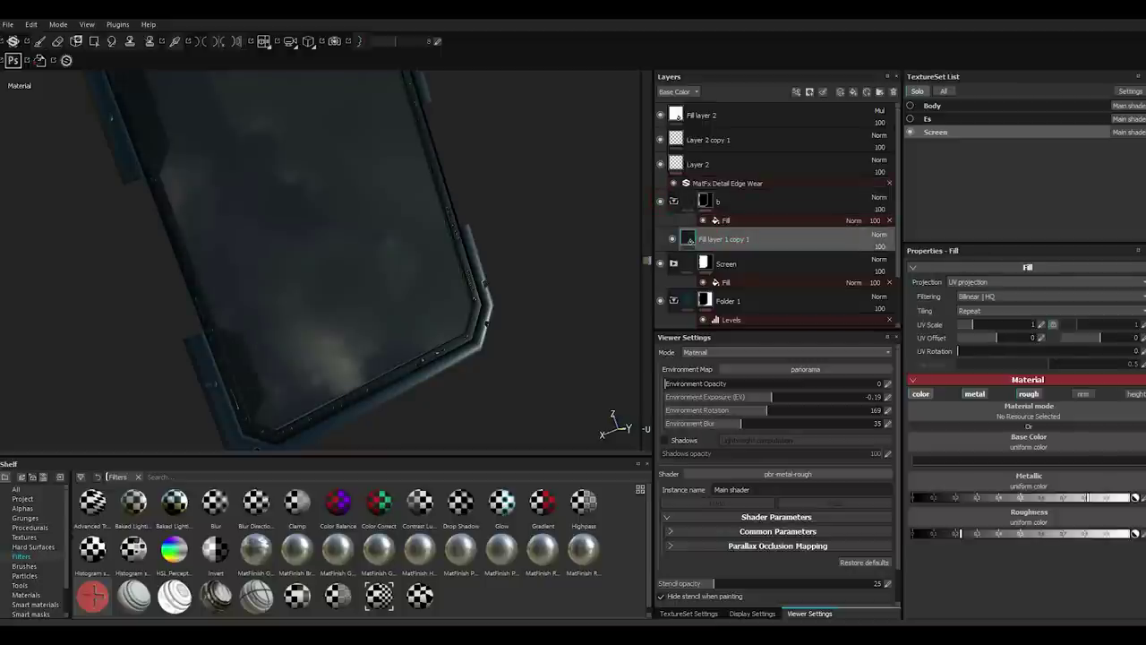
drag(956, 497, 962, 498)
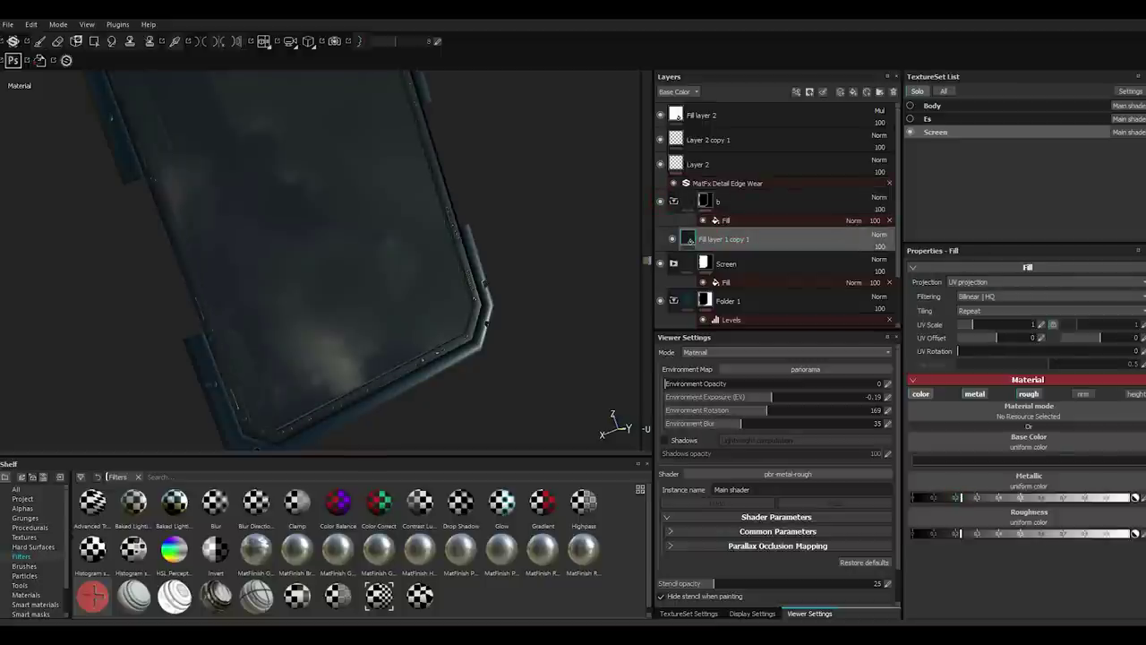
mouse_move(323, 259)
alt+mouse_down()
mouse_move(367, 282)
mouse_move(394, 273)
mouse_move(461, 281)
alt+mouse_up()
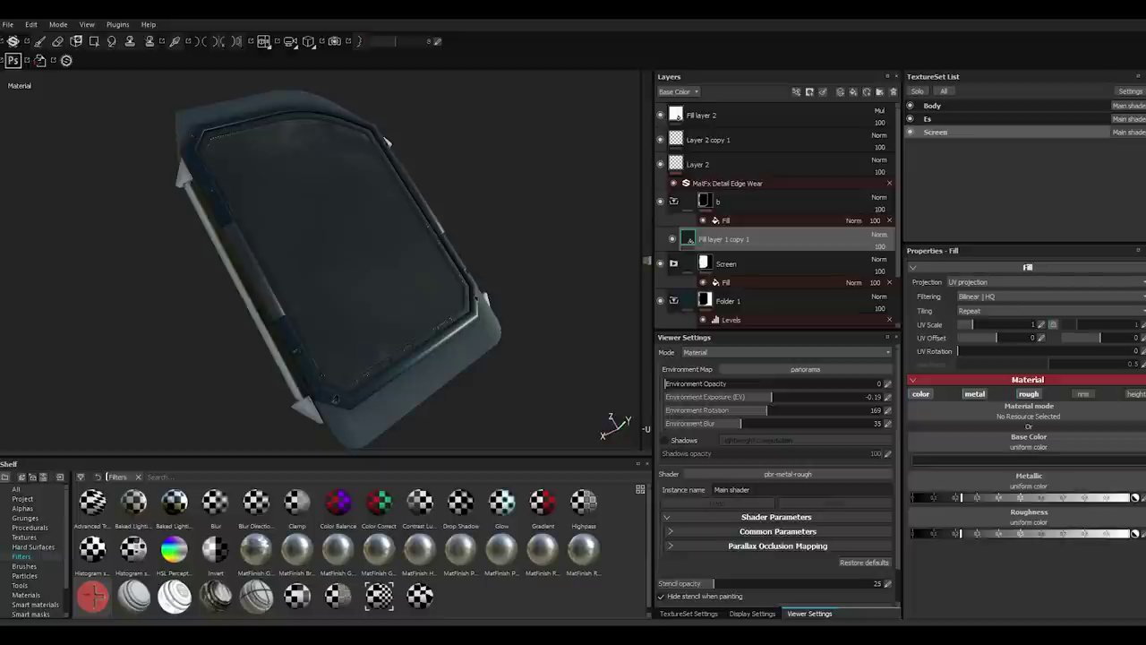
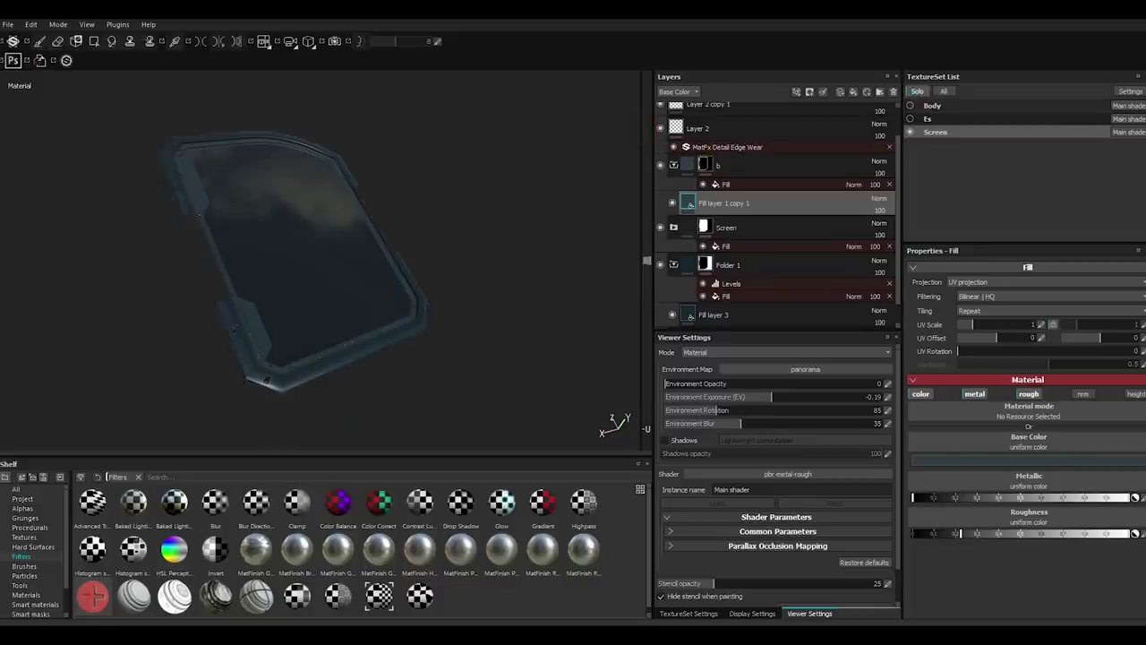
Apply Plastic Matte to the Es texture set's arrows with a near-black base colour.
click(927, 119)
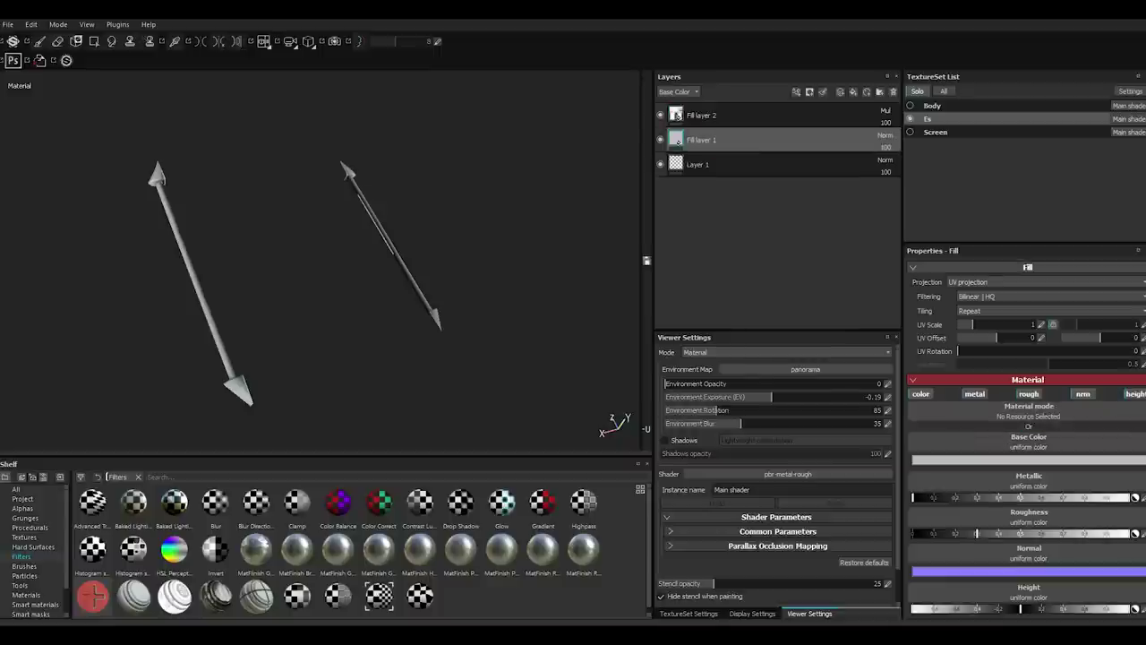
click(25, 594)
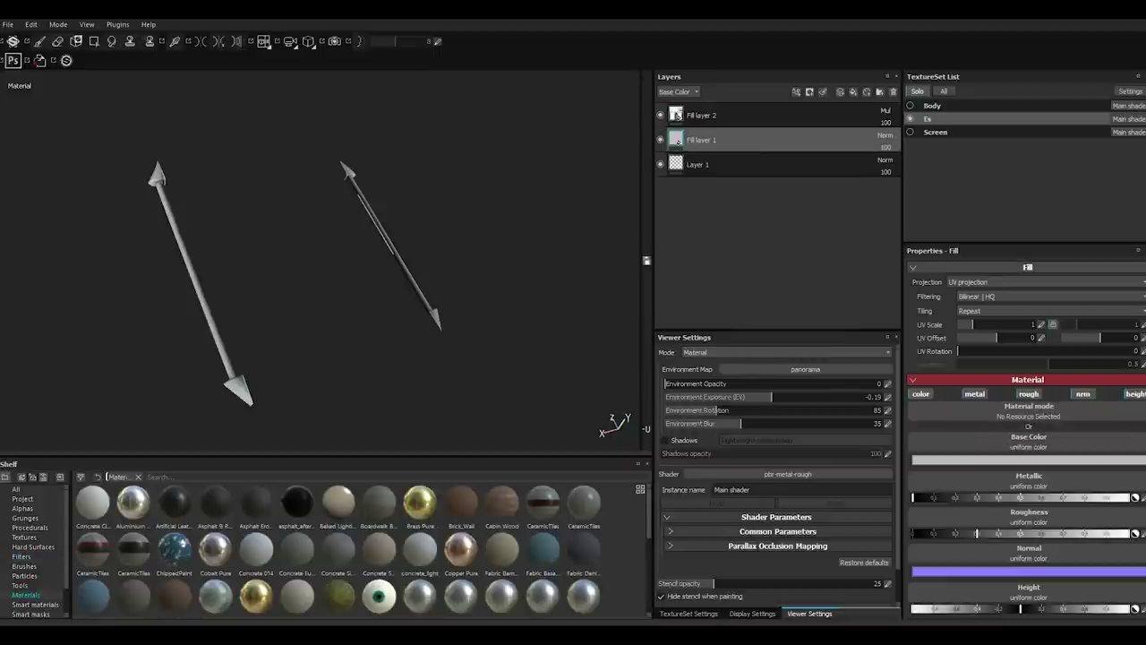
scroll(338, 546, down, 5)
click(338, 555)
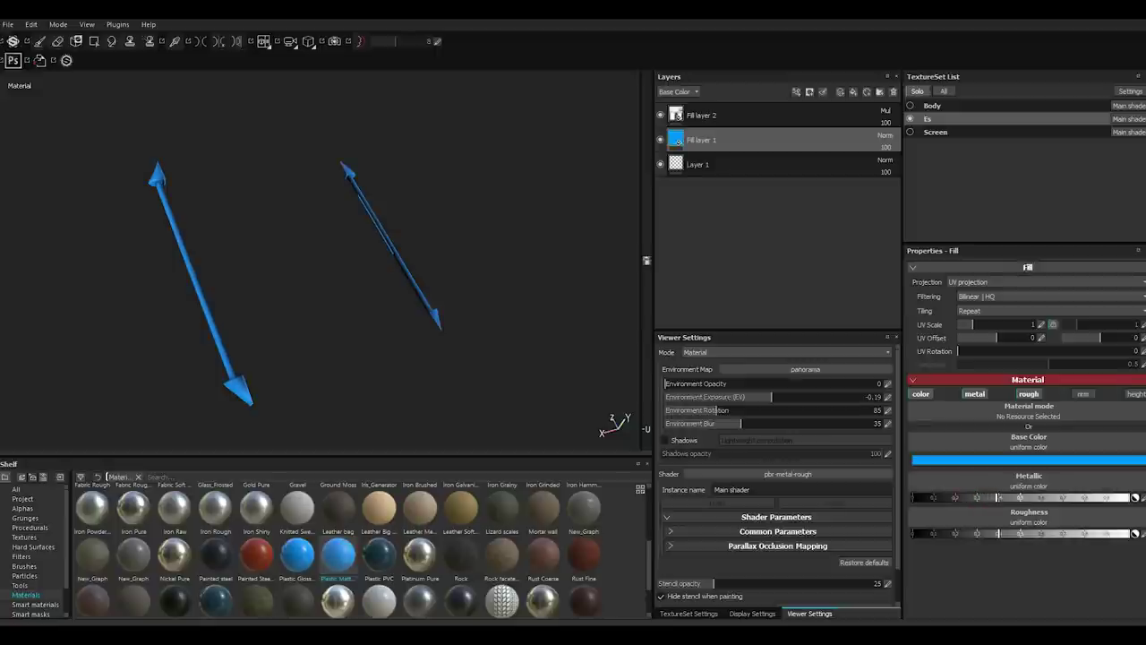
click(1028, 459)
drag(896, 466, 864, 495)
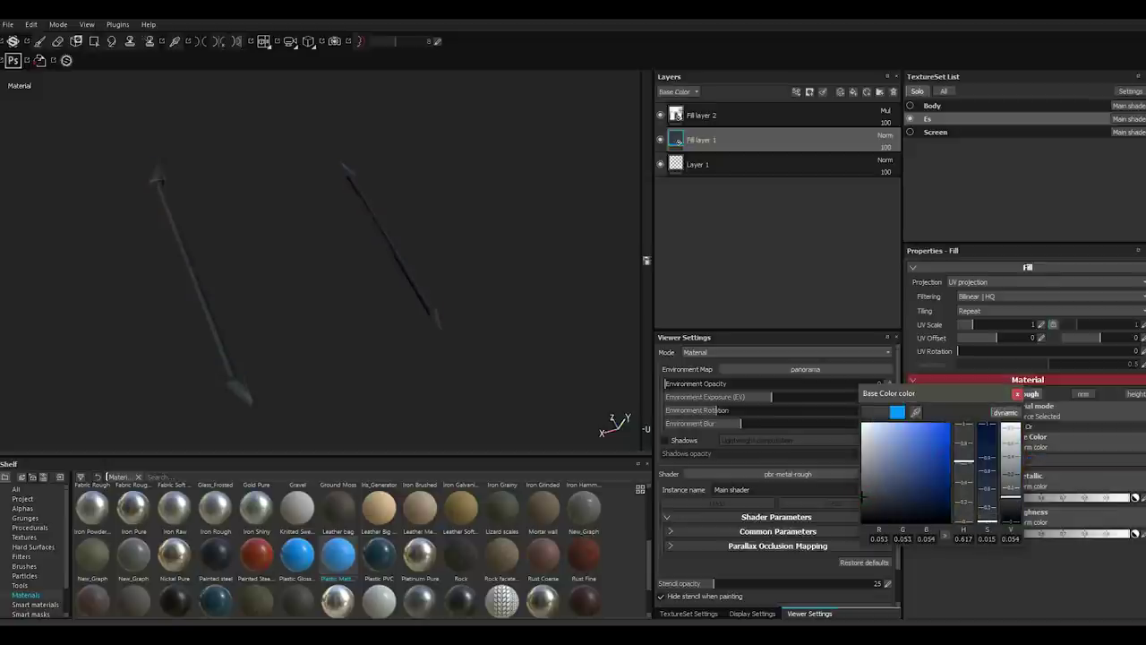
click(1018, 394)
Show all texture sets in the viewport again.
click(944, 91)
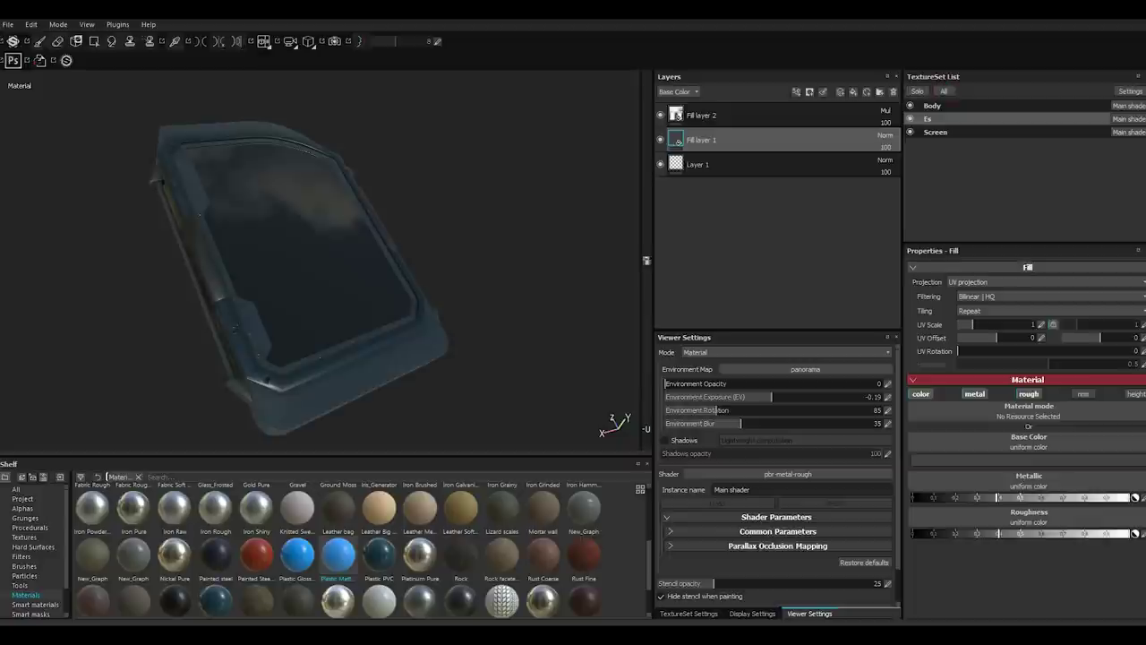
key(alt)
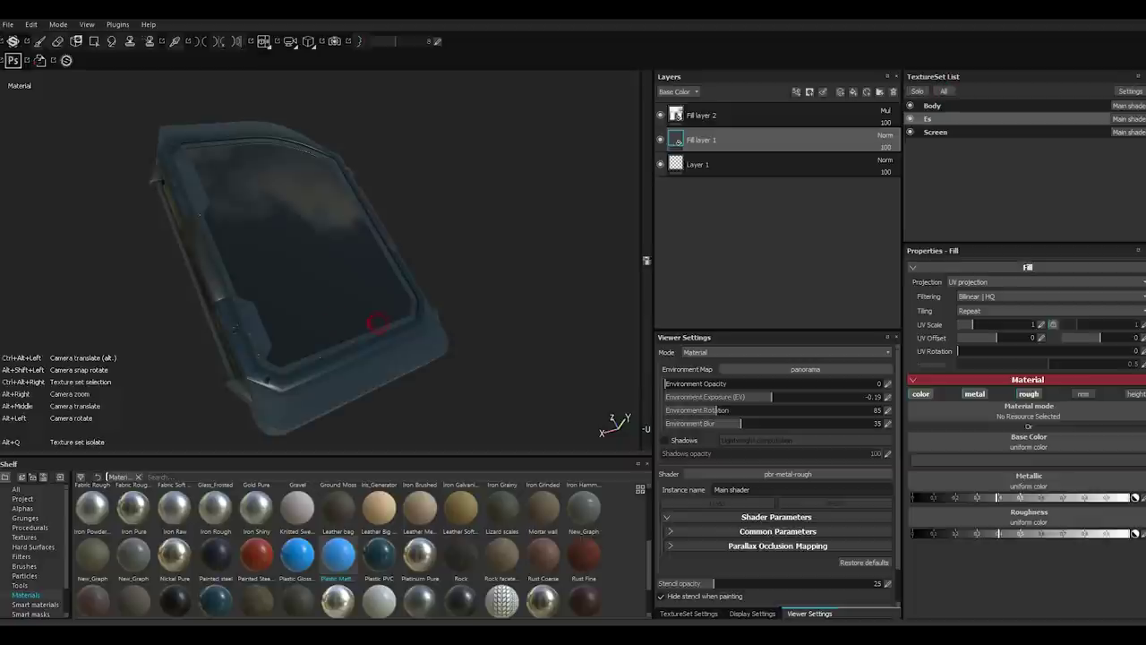
key(alt)
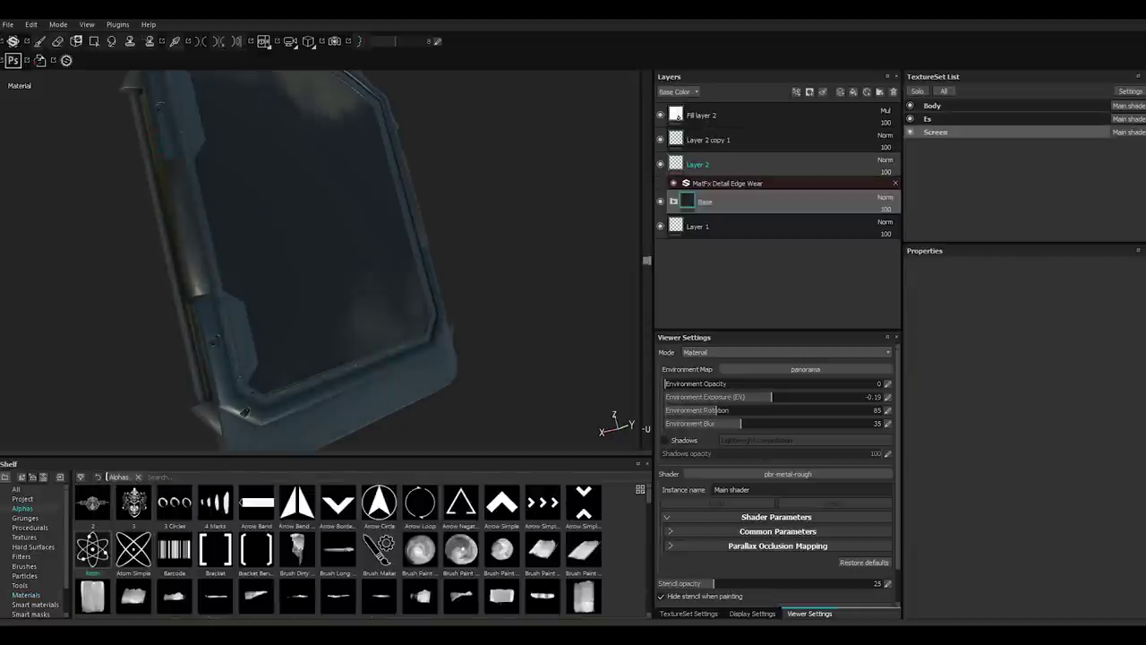
Add Fill layer 4 above Layer 2 copy 1 and mask it with the Edge Rust smart mask.
click(708, 140)
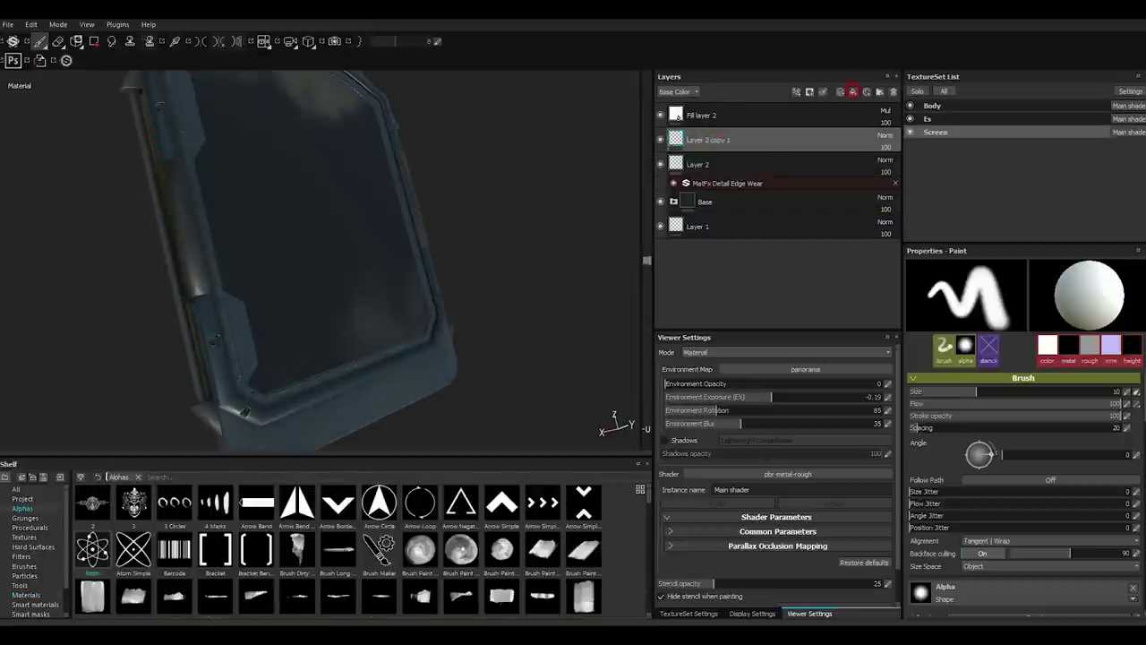
click(854, 92)
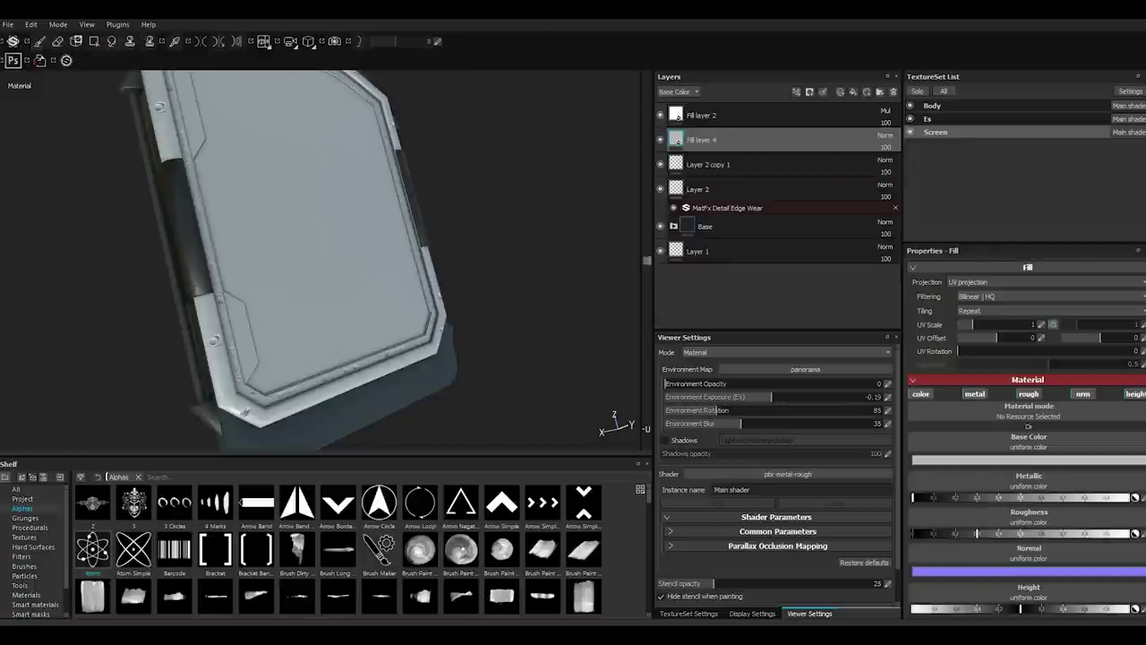
click(31, 615)
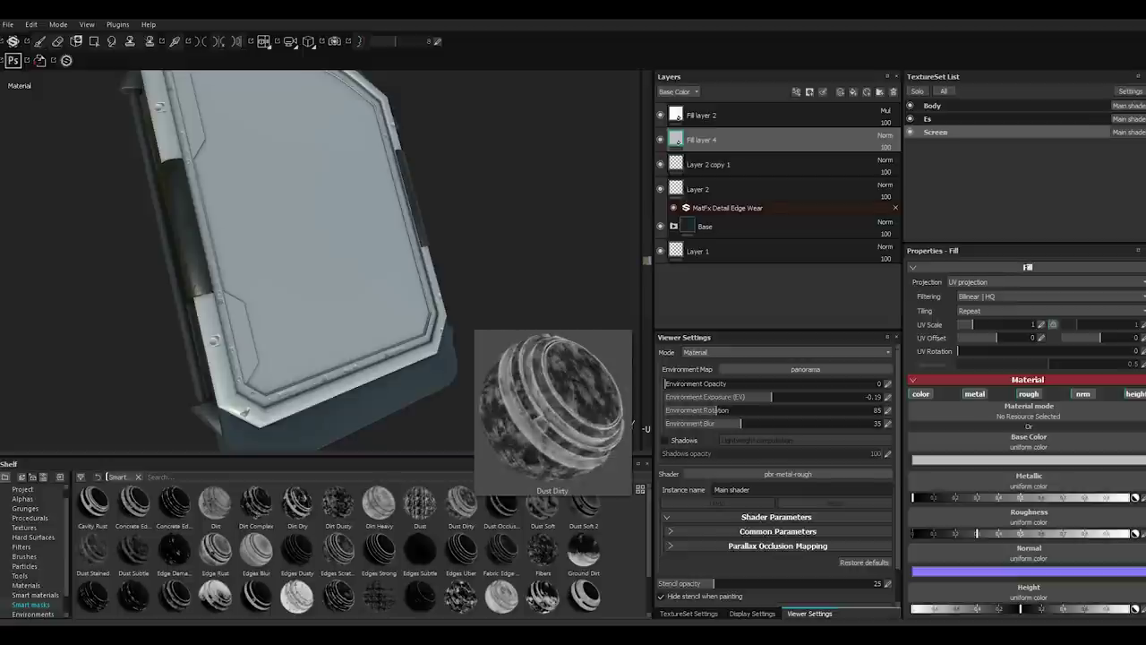
mouse_move(214, 551)
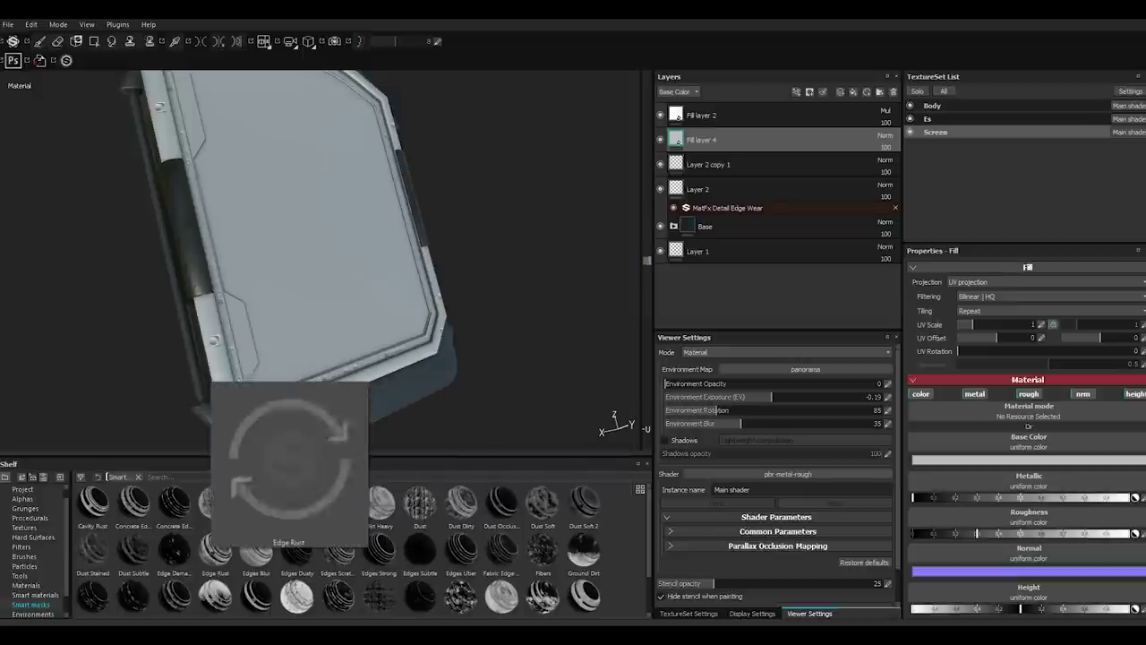
drag(215, 548, 780, 140)
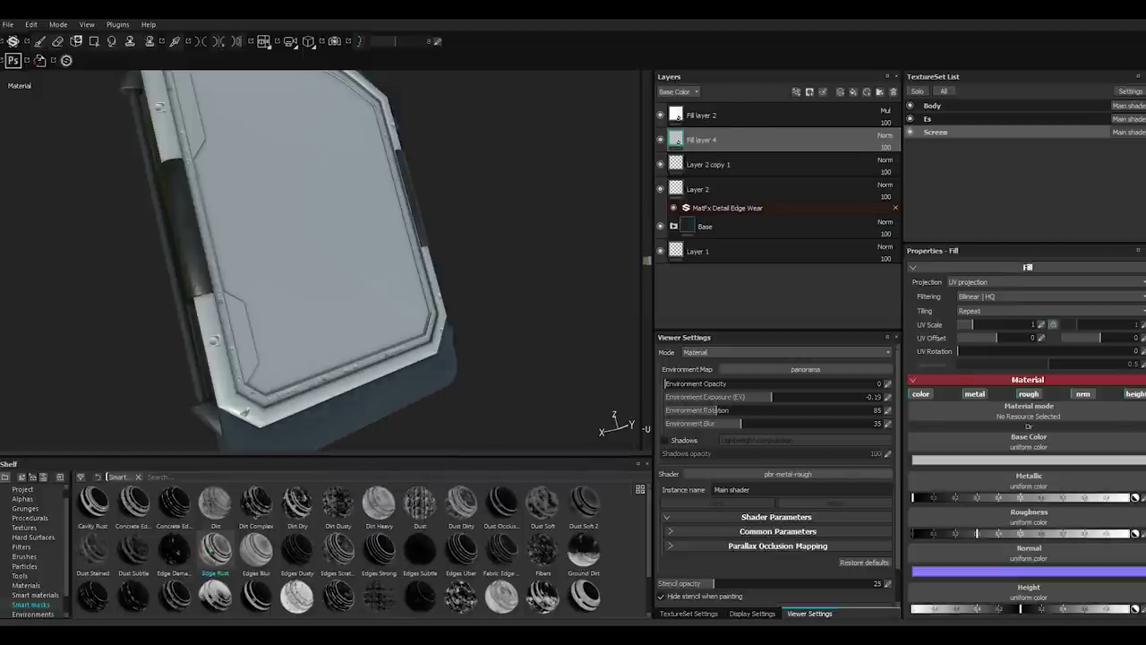
alt+drag(295, 371, 255, 389)
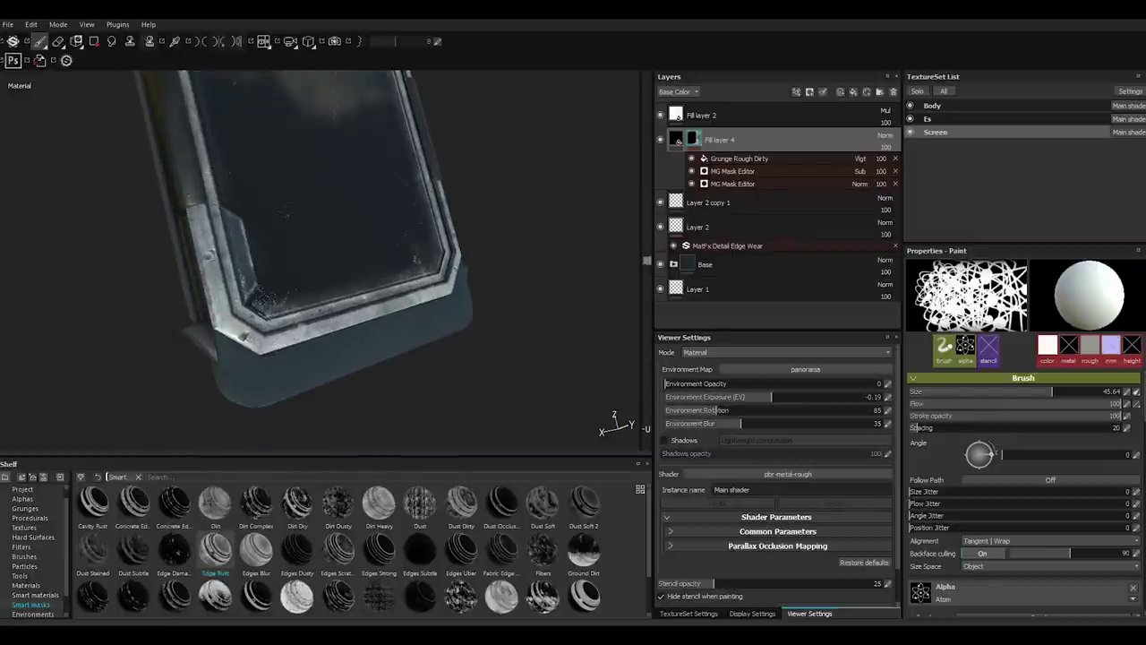
Choose the soft round Shape alpha for the brush and halve the brush size.
click(23, 499)
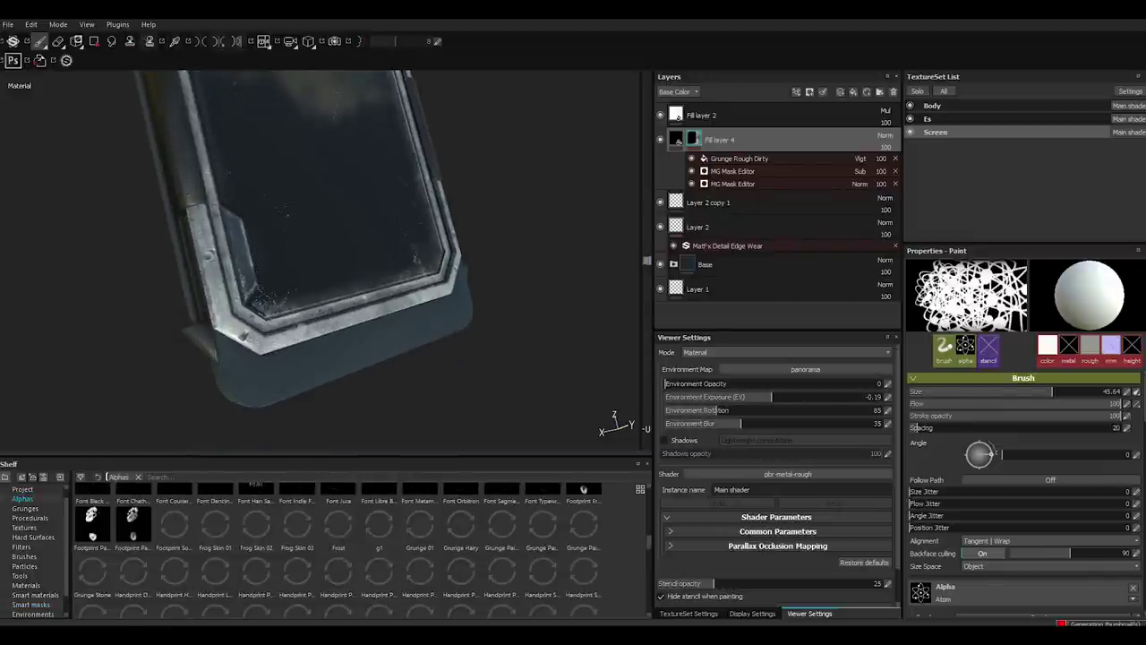
scroll(358, 556, down, 5)
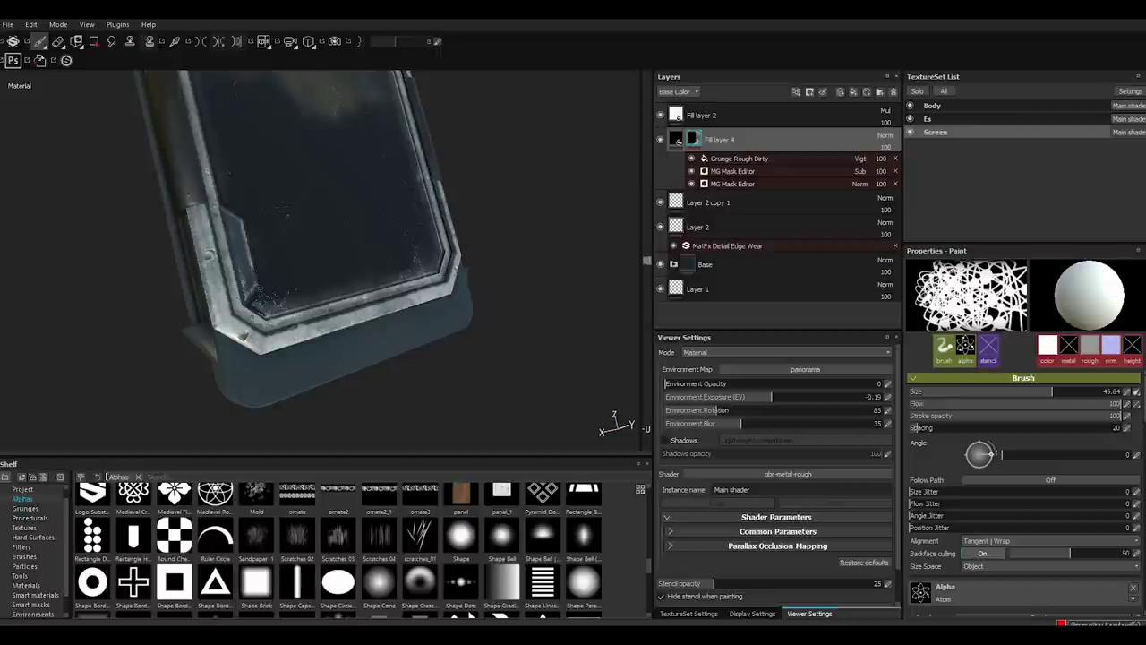
click(461, 536)
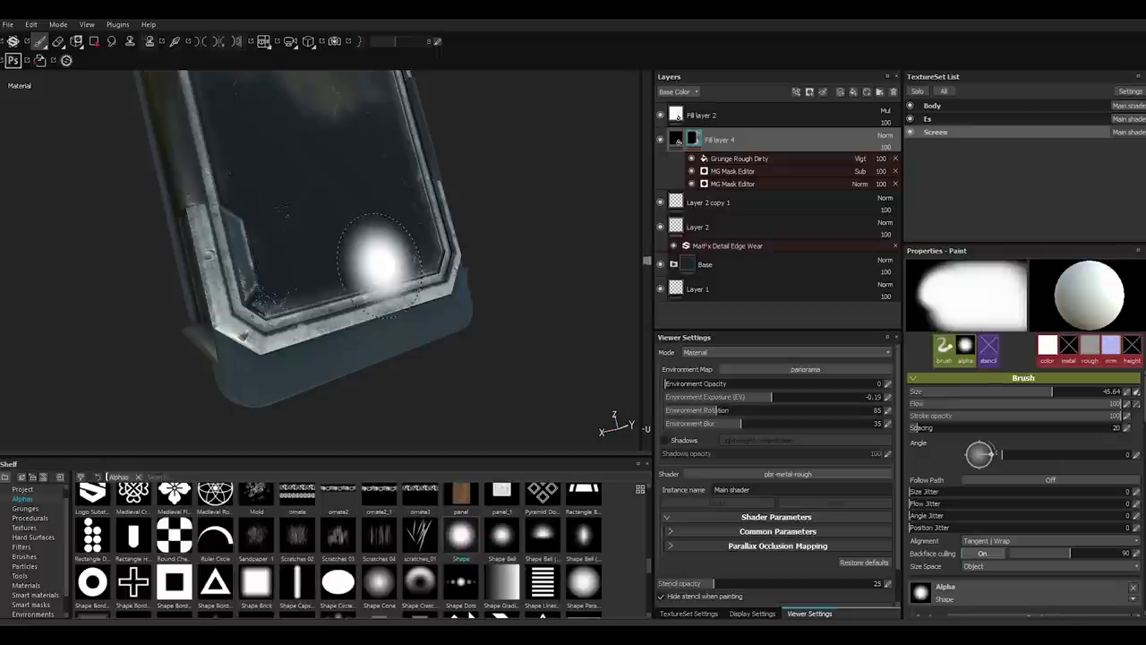
alt+drag(371, 257, 359, 296)
scroll(346, 334, up, 3)
alt+drag(348, 334, 379, 248)
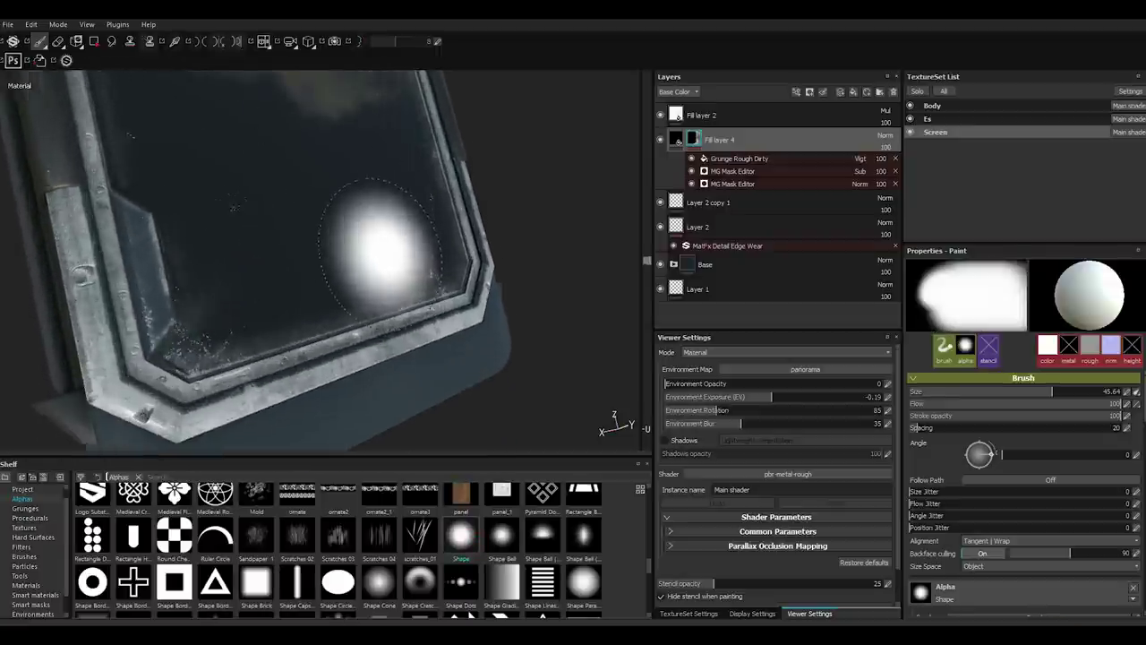
ctrl+right_drag(379, 248, 358, 251)
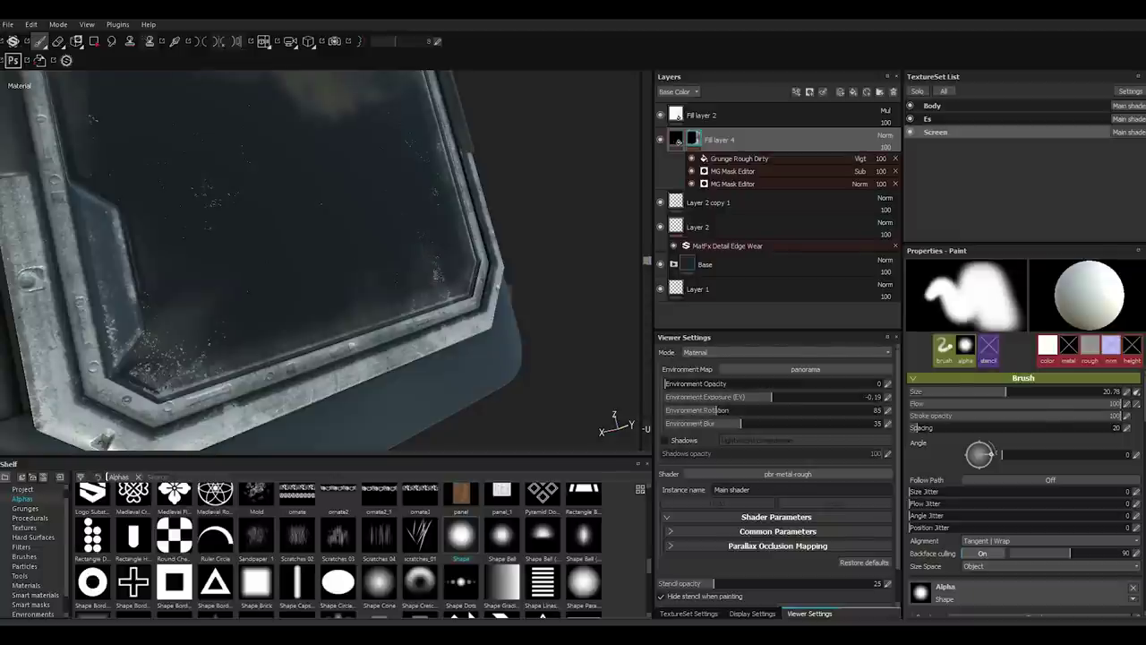
On Fill layer 4, nudge metallic, roughness and height, disable normal, and set near-black base colour.
click(677, 140)
alt+drag(313, 268, 376, 251)
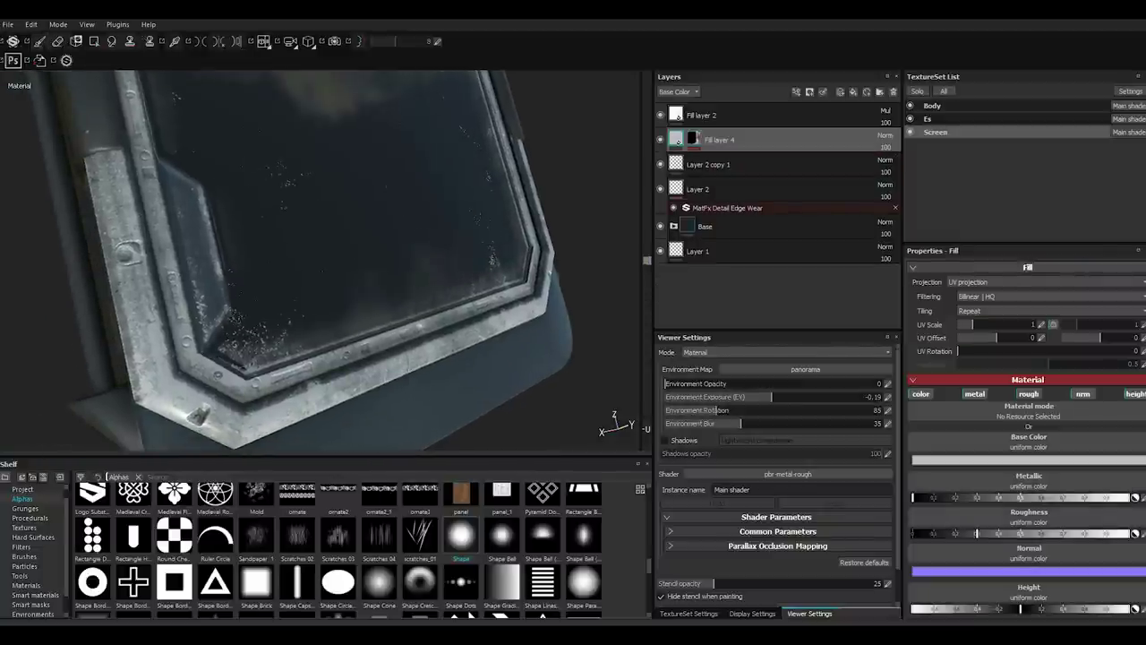
drag(932, 497, 961, 497)
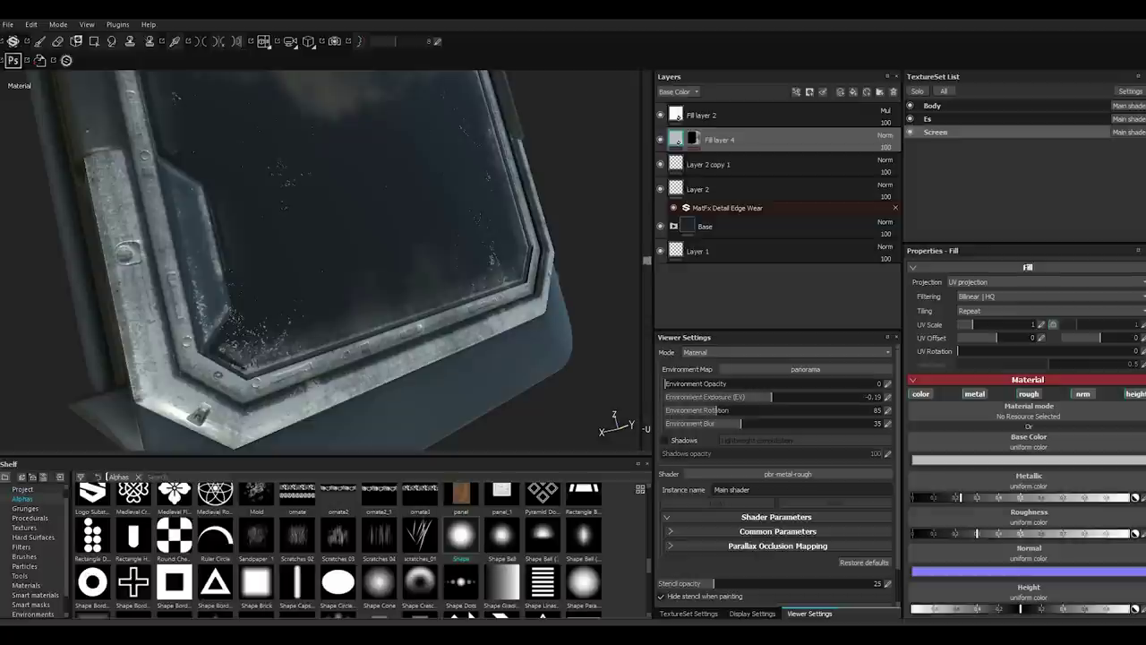
drag(1017, 533, 1020, 533)
click(1083, 394)
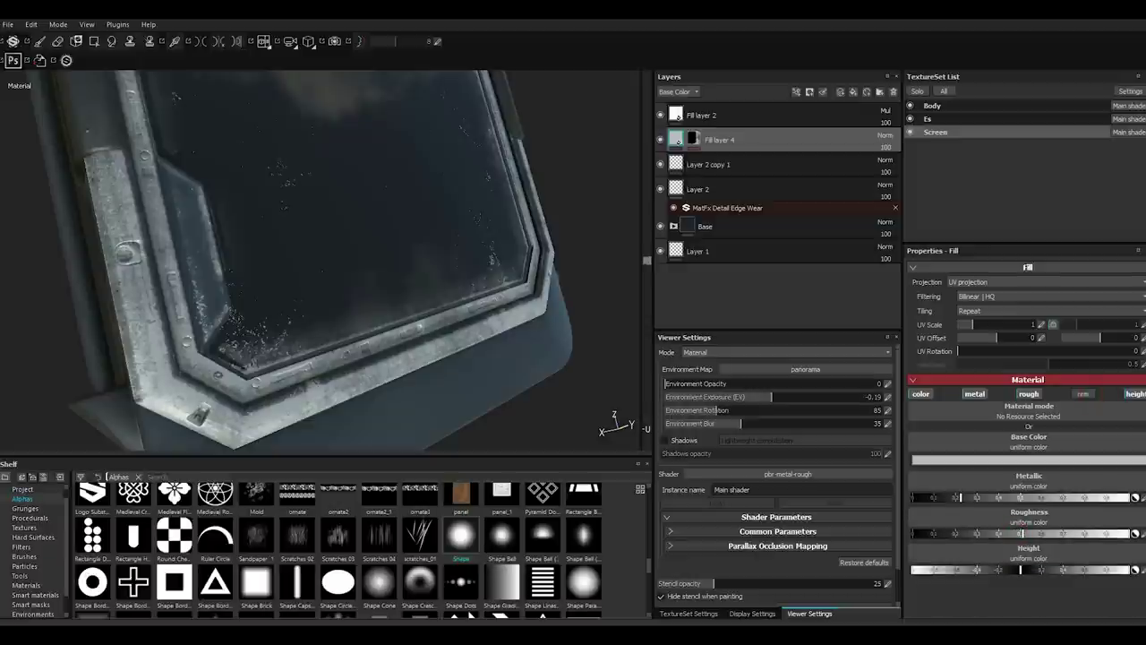
drag(1020, 570, 1017, 570)
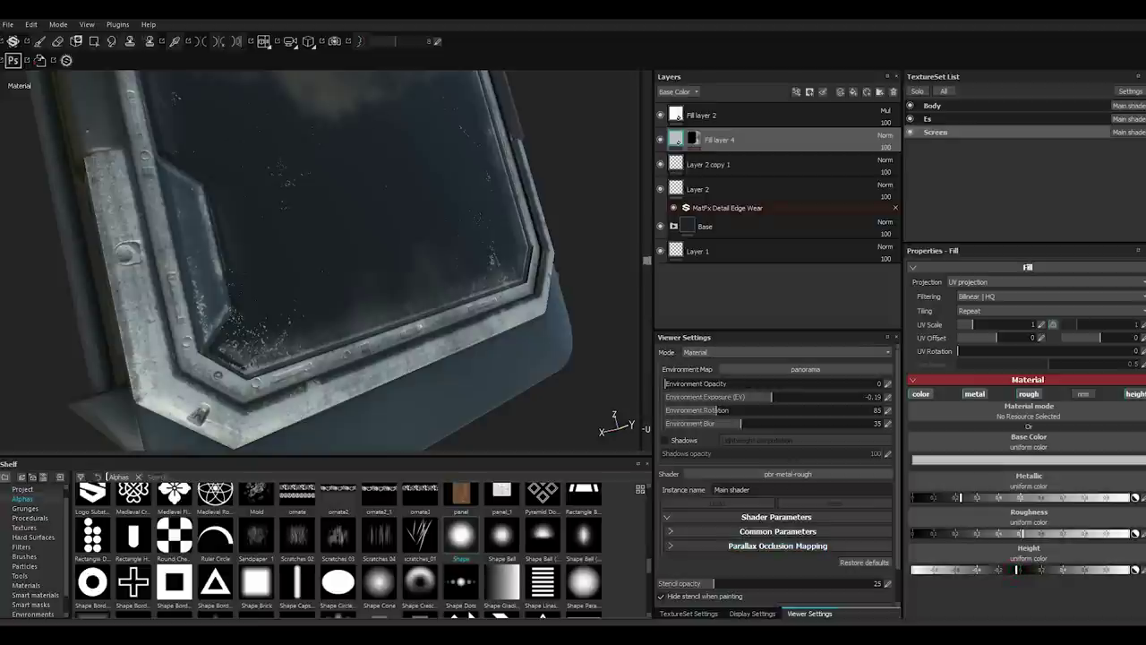
click(1029, 460)
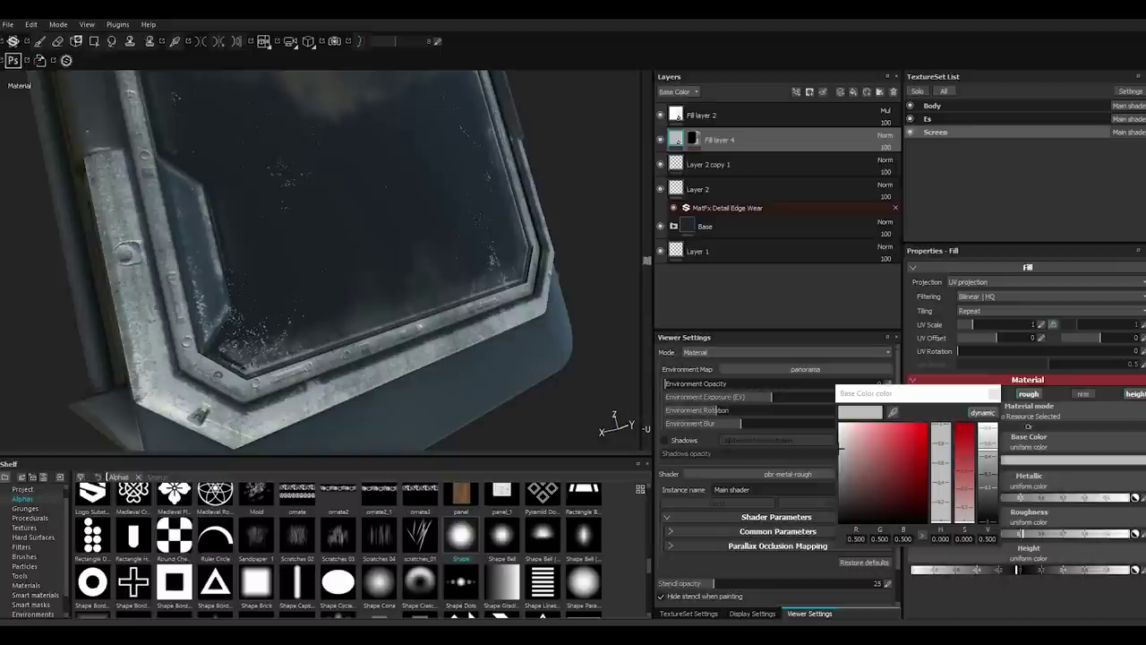
mouse_move(840, 446)
mouse_down()
mouse_move(842, 500)
mouse_move(842, 465)
mouse_up()
click(681, 139)
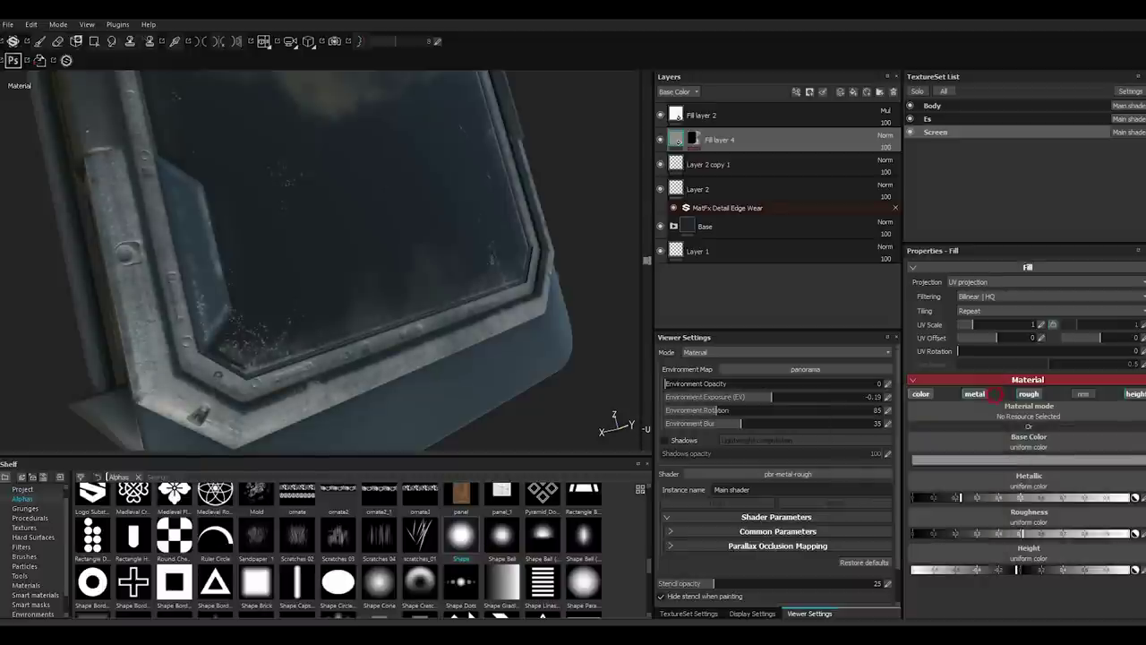
Adjust Fill layer 4's MG Mask Editor balances, lowering the bottom one to 0.28.
click(736, 184)
click(737, 183)
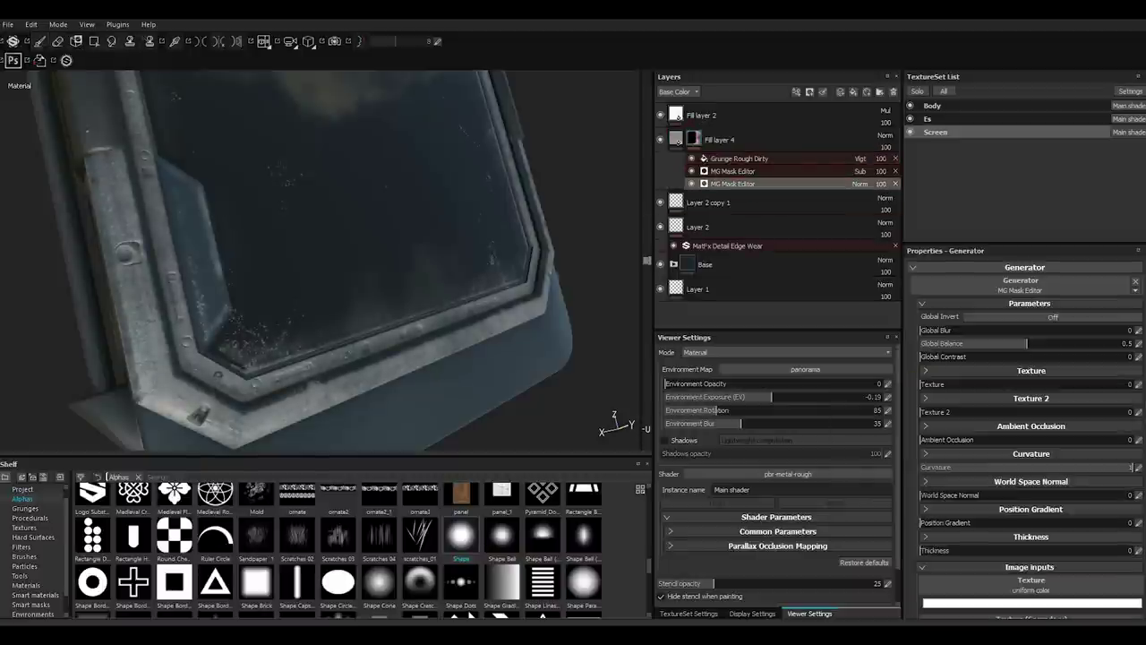
drag(1026, 343, 979, 343)
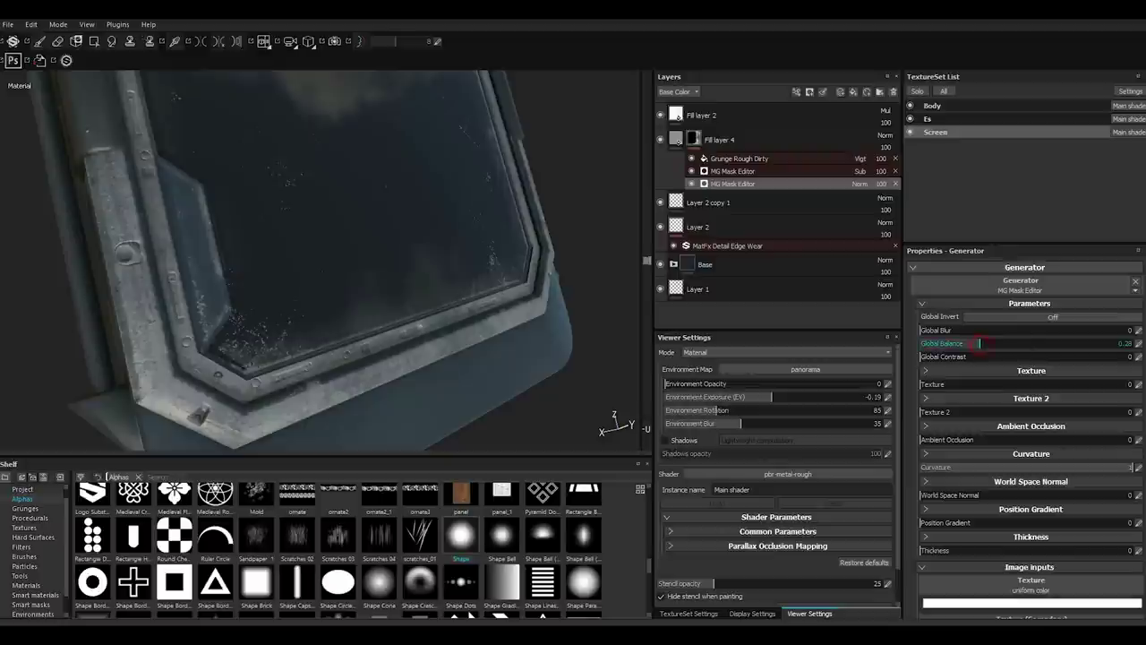
click(732, 171)
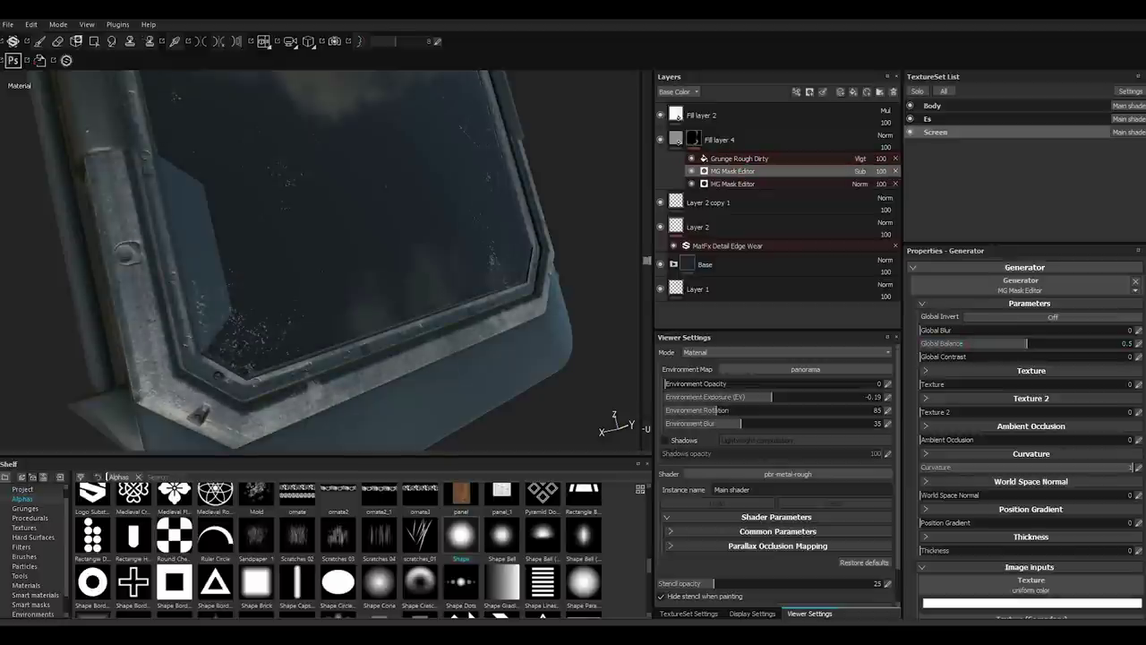
drag(985, 343, 1055, 343)
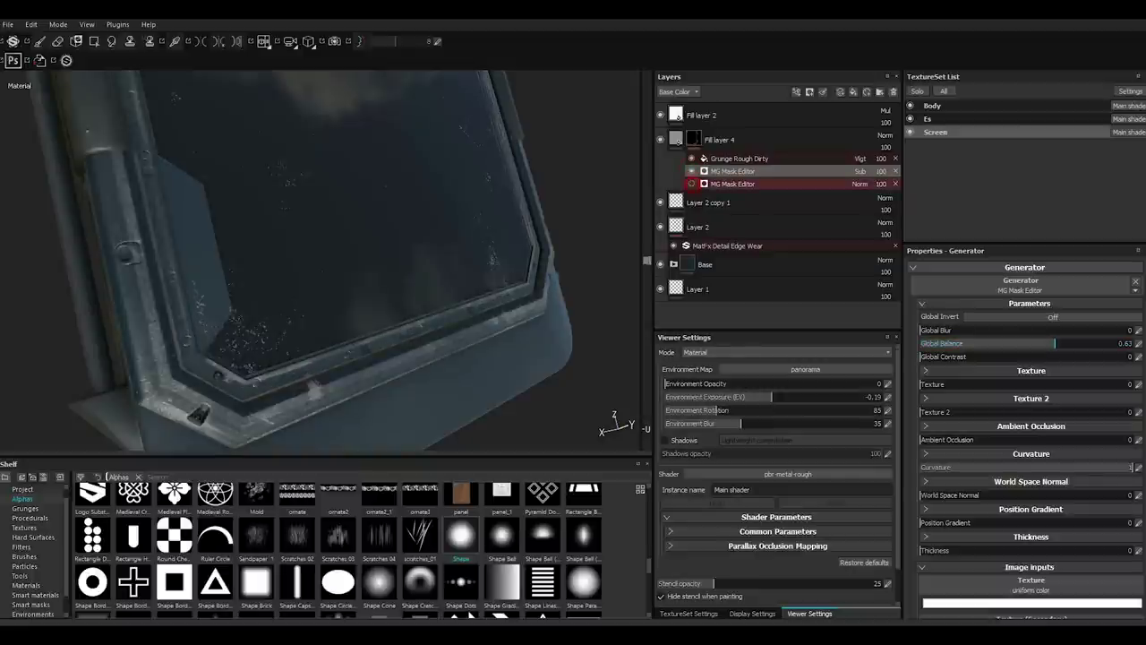
click(692, 183)
click(691, 183)
Raise the wear mask's Global Balance to 0.75.
click(738, 159)
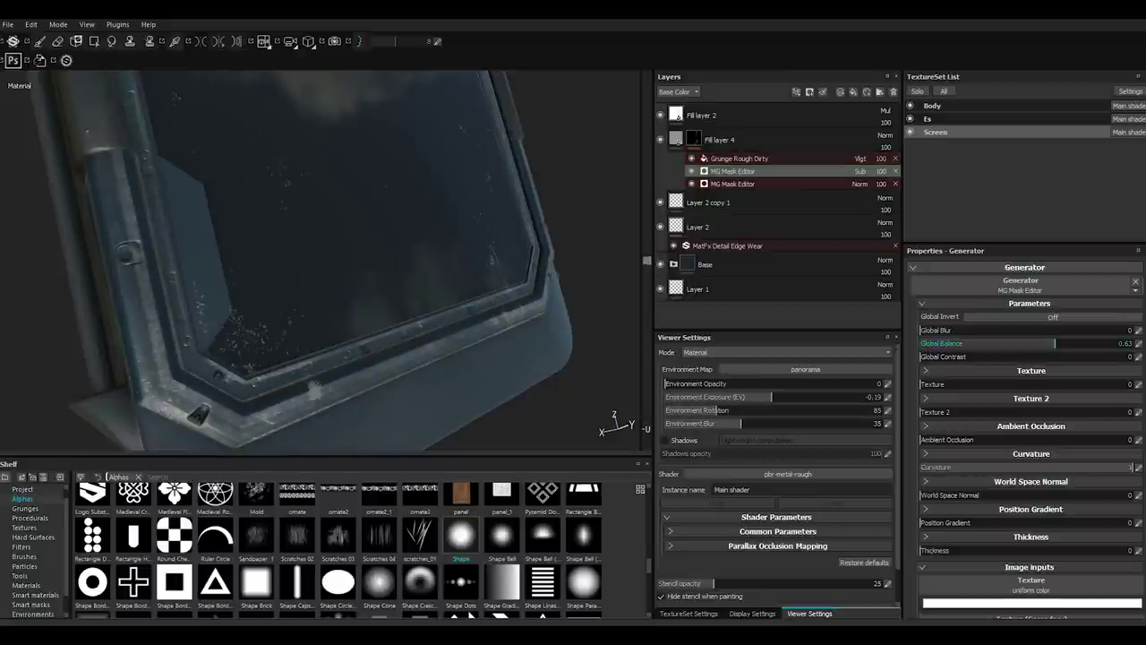
drag(1090, 343, 1116, 343)
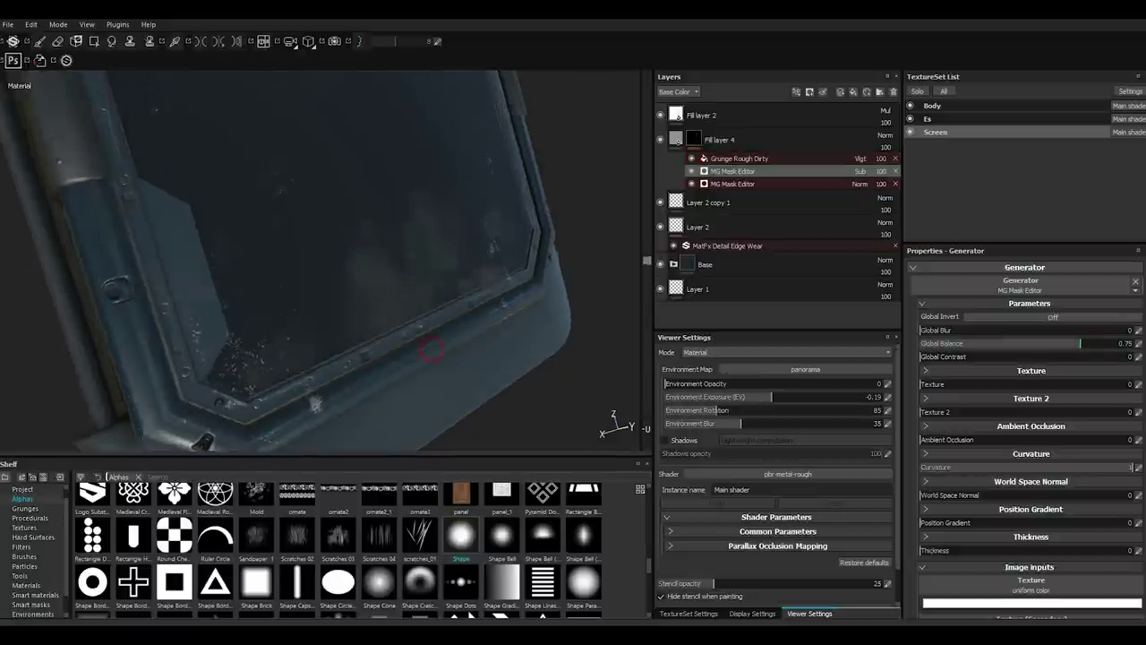
alt+drag(322, 269, 358, 260)
click(717, 140)
Replace Fill layer 4's mask with Cavity Rust and set its balance to about 0.72.
right_click(746, 137)
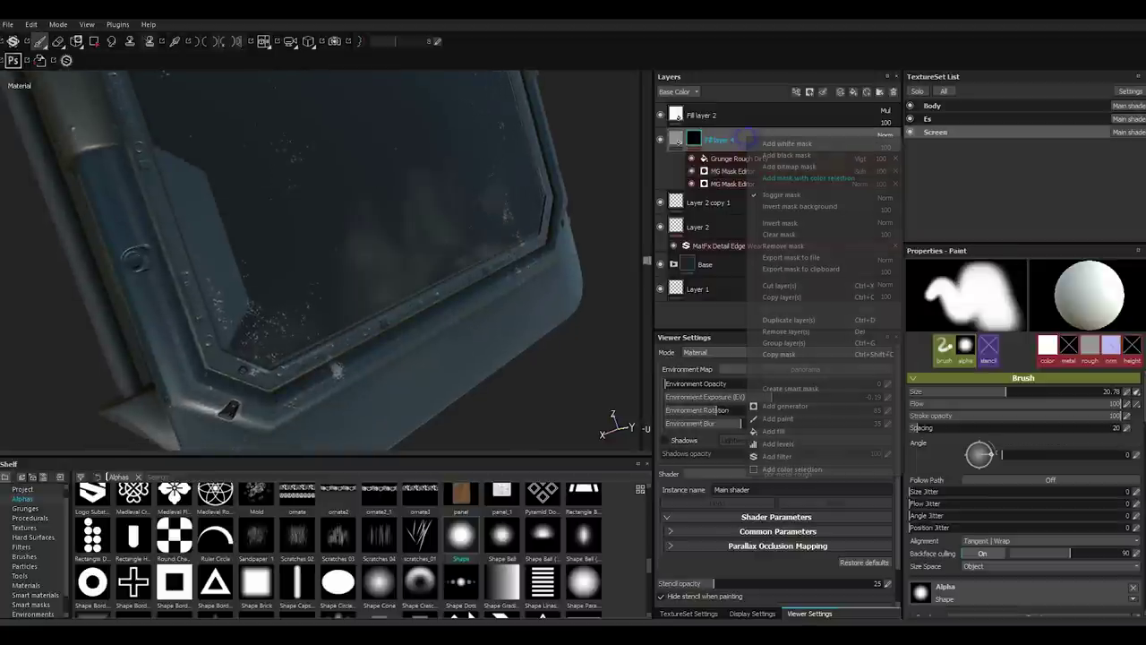
click(783, 246)
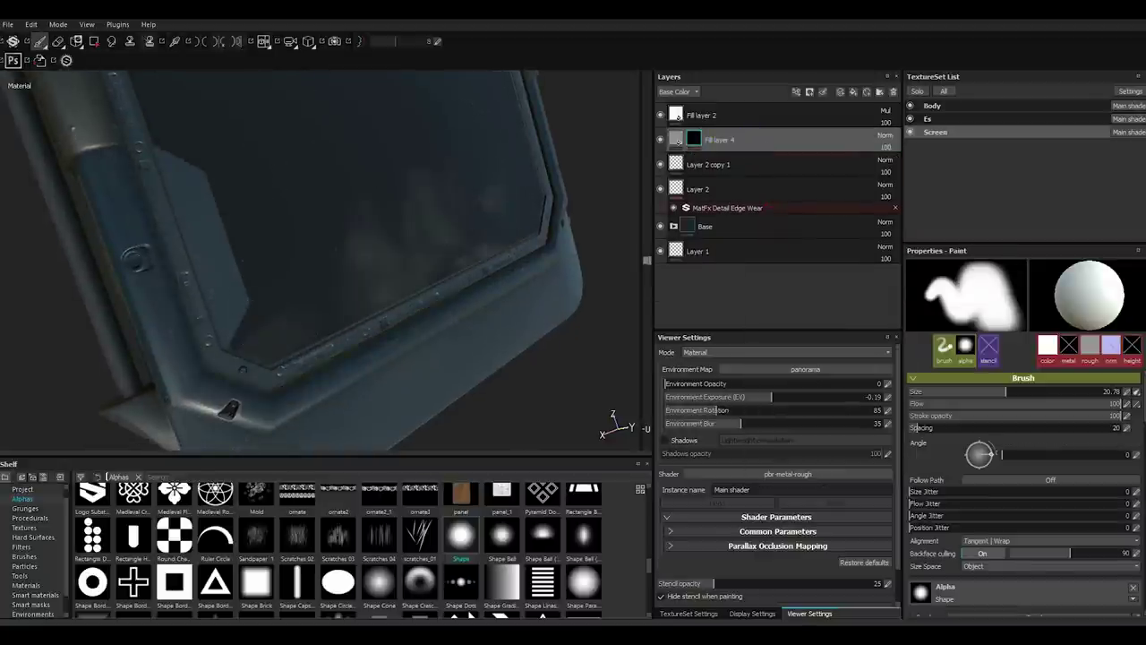
click(35, 595)
drag(92, 502, 717, 141)
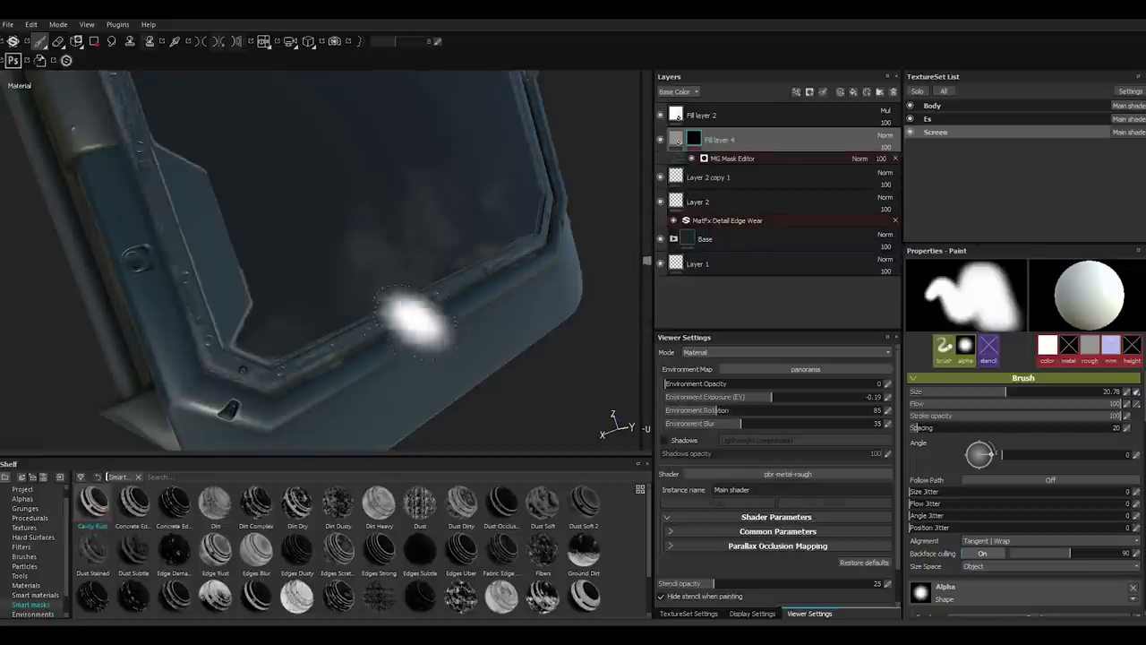
mouse_move(409, 320)
alt+mouse_down()
mouse_move(440, 333)
mouse_move(409, 328)
alt+mouse_up()
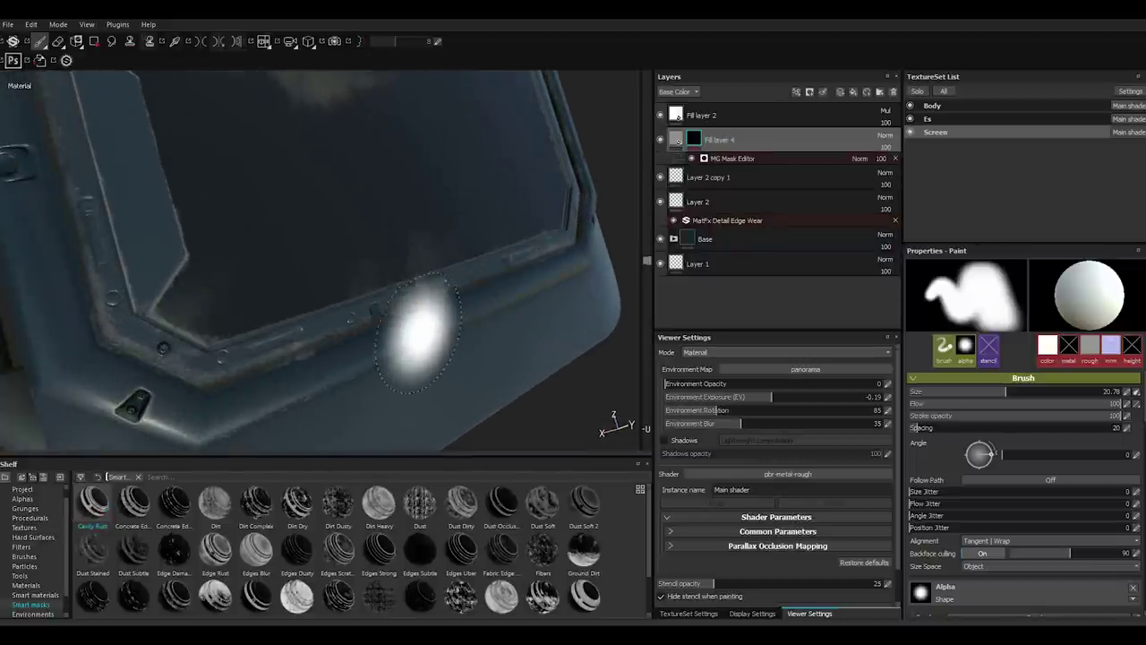
click(733, 157)
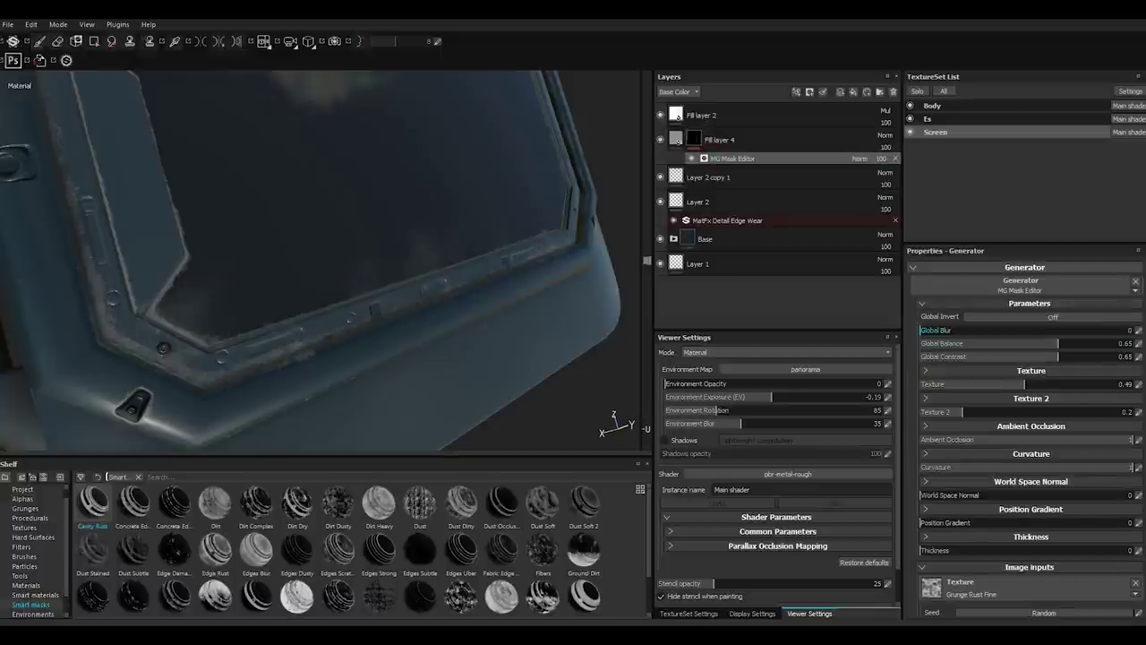
drag(1057, 343, 1073, 343)
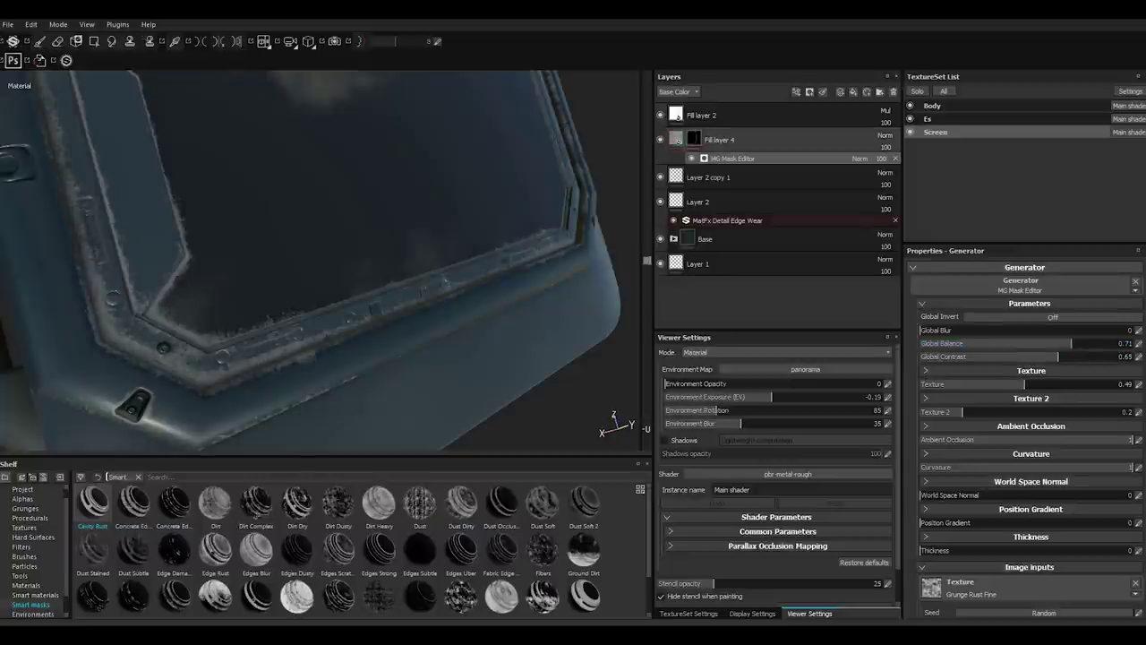
Adjust Fill layer 4's metallic and roughness and give it a dark orange-brown base colour.
click(678, 140)
click(978, 497)
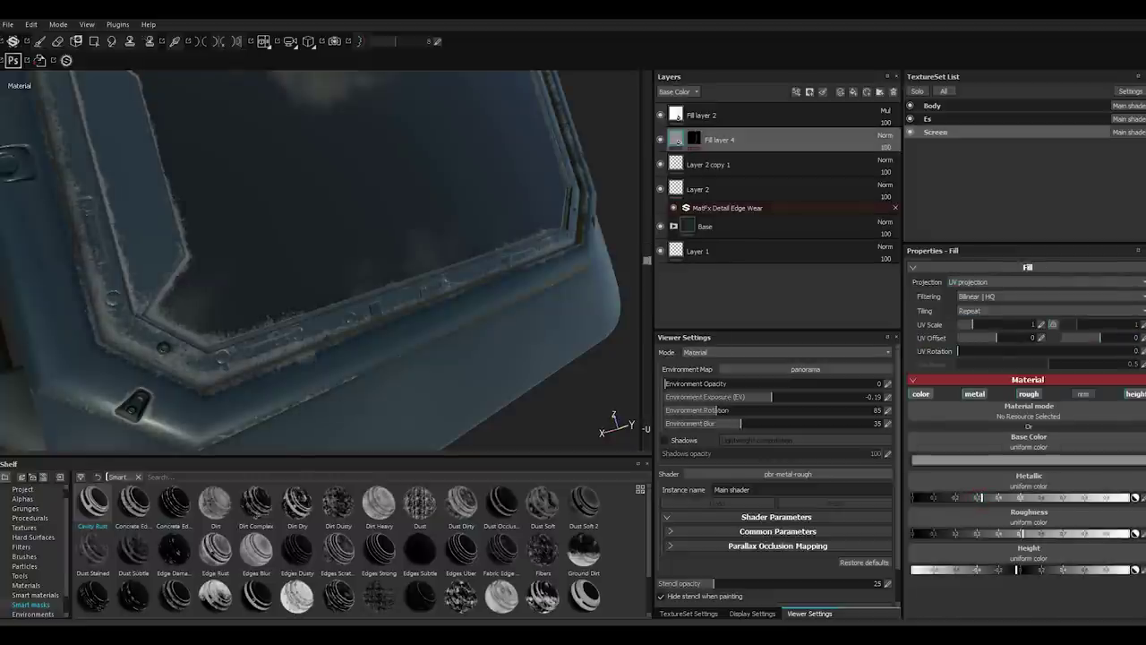
click(1064, 532)
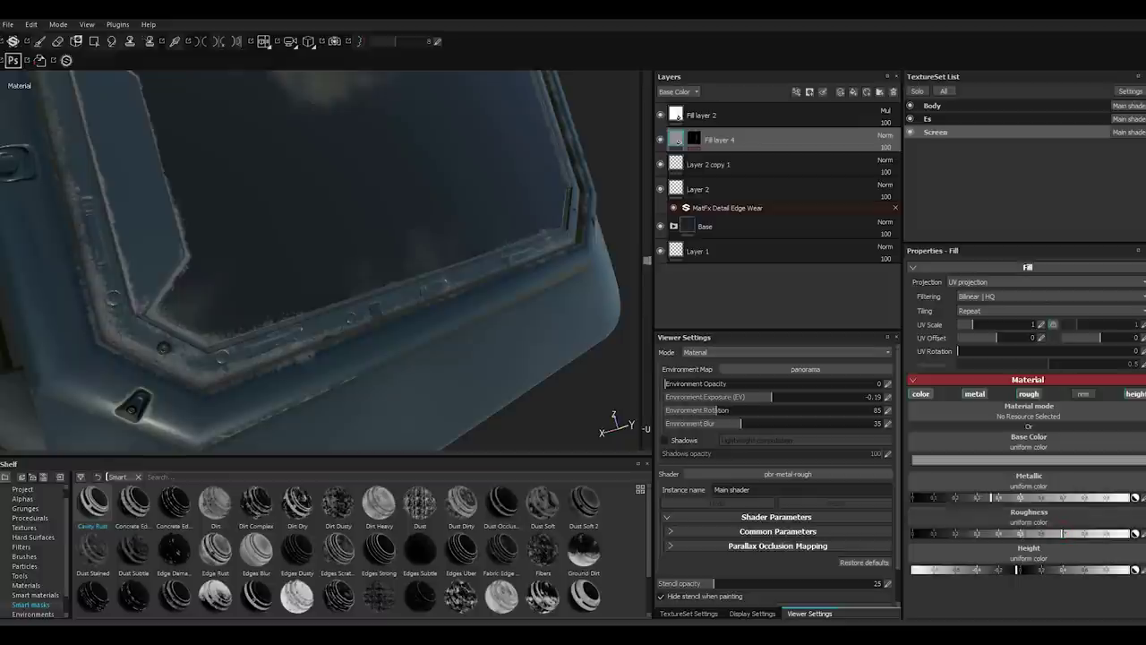
click(950, 461)
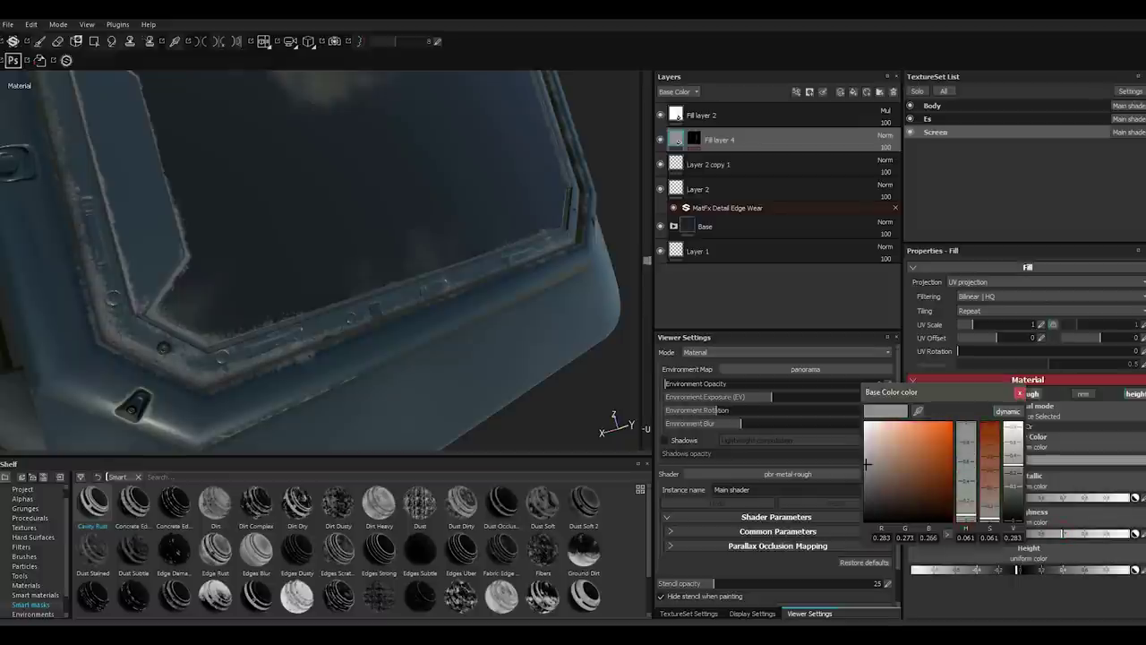
drag(867, 464, 912, 492)
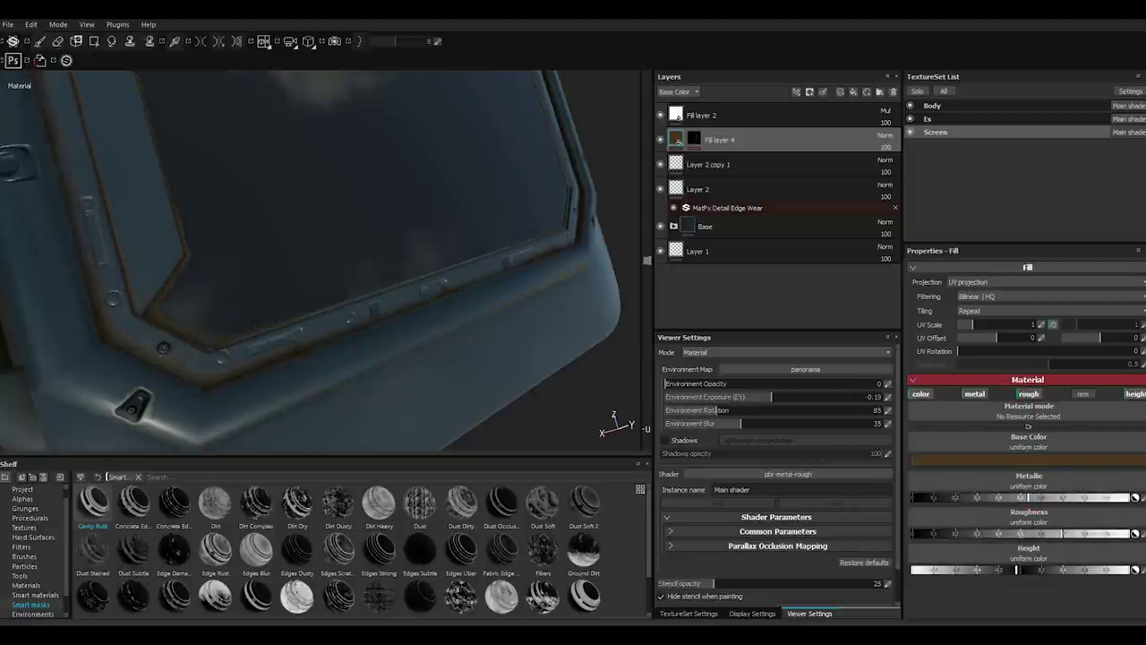
alt+drag(323, 260, 224, 259)
key(1)
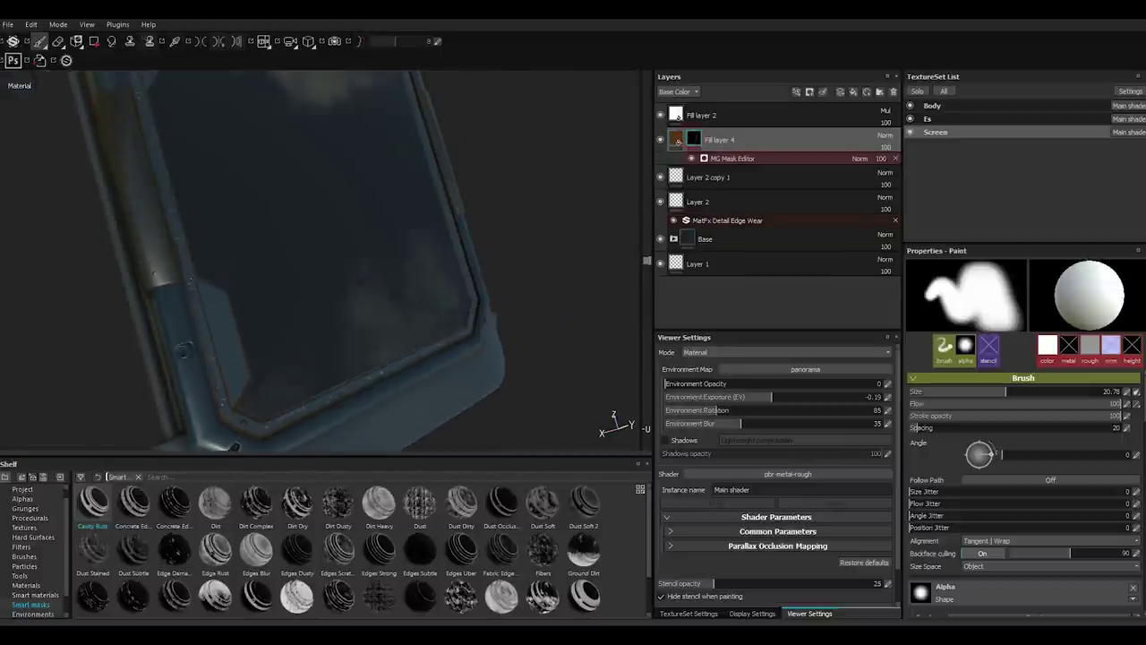
Raise the mask balance to 0.86, then settle it back around 0.74.
click(733, 158)
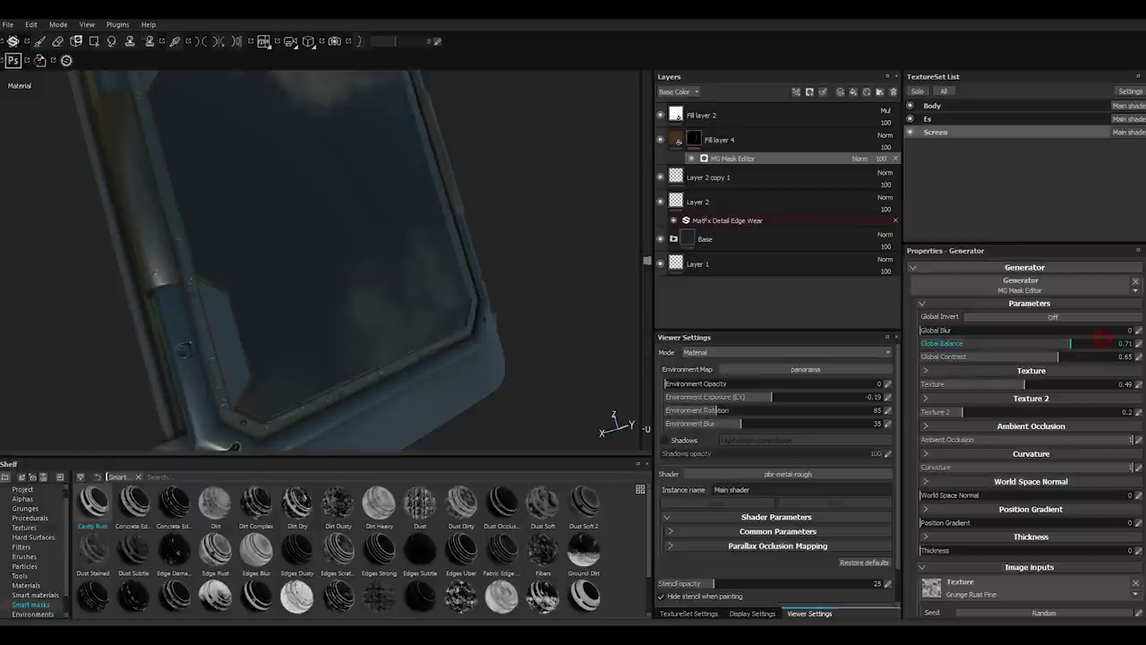
drag(1073, 343, 1104, 343)
alt+drag(224, 260, 129, 300)
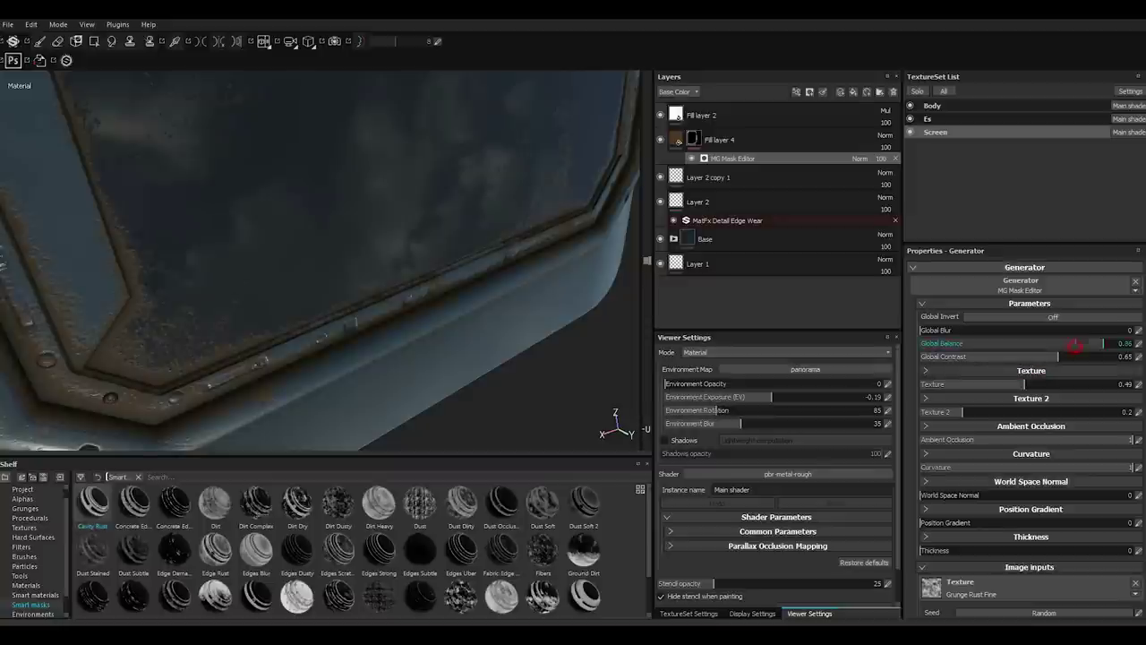
click(1075, 345)
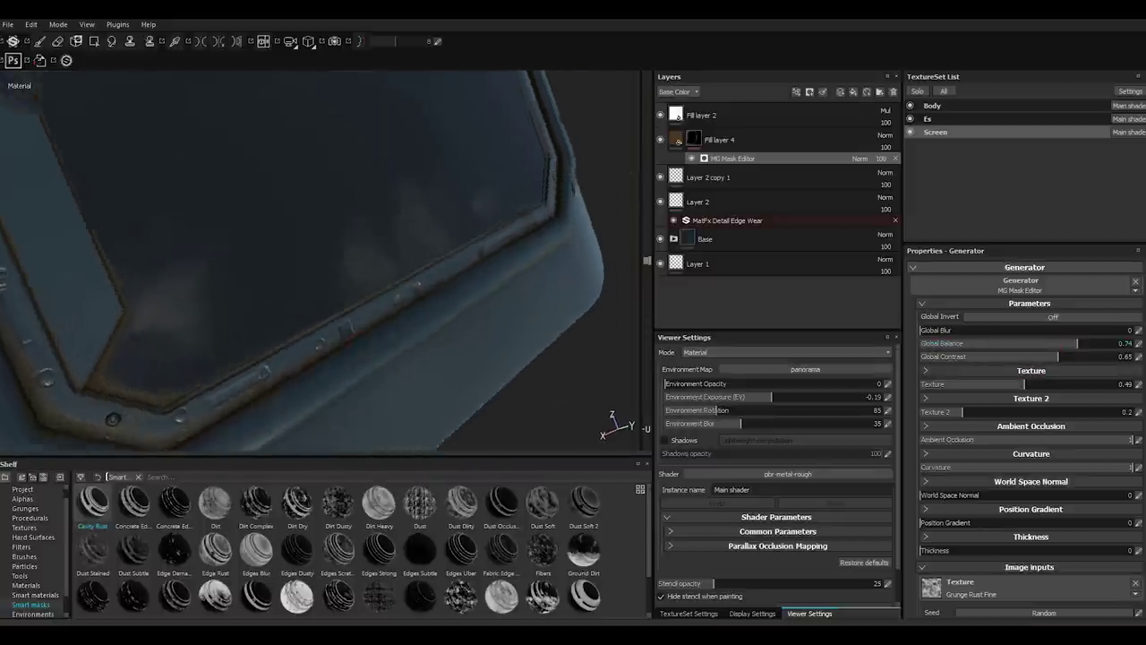
alt+drag(322, 332, 255, 340)
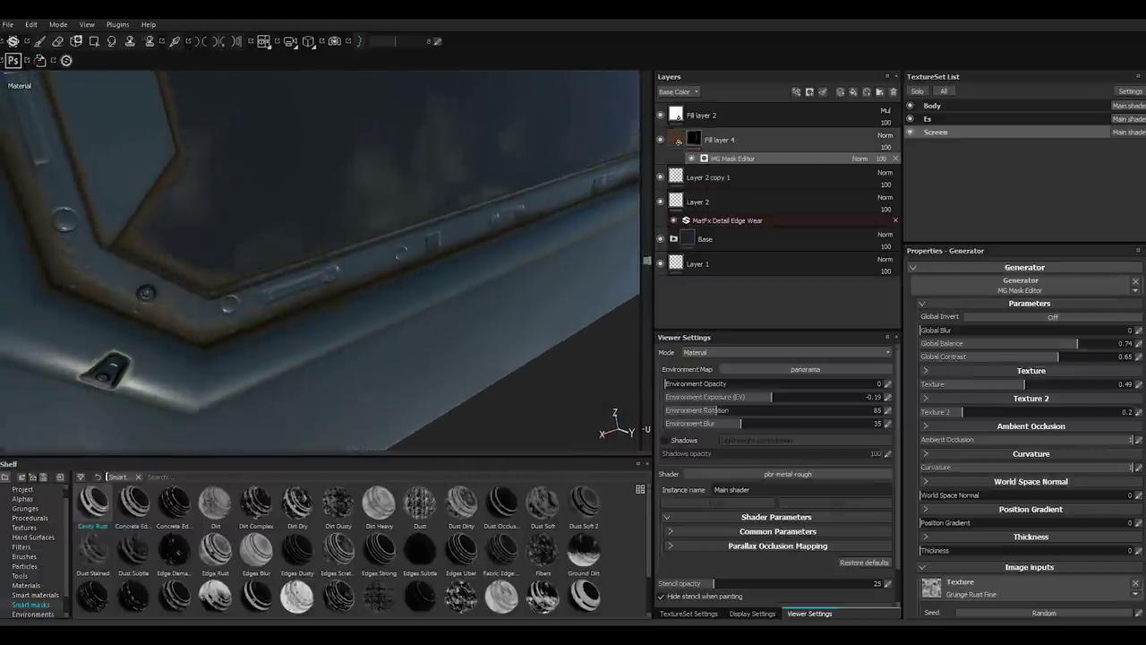
click(678, 141)
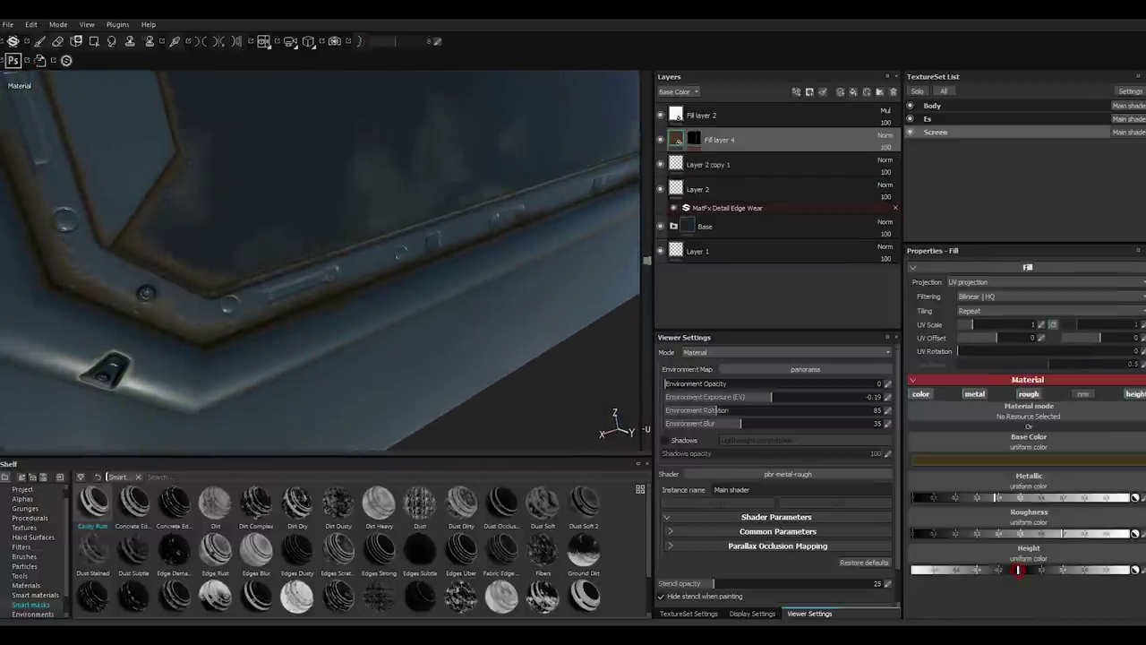
mouse_move(322, 269)
alt+mouse_down()
mouse_move(269, 269)
mouse_move(322, 233)
alt+mouse_up()
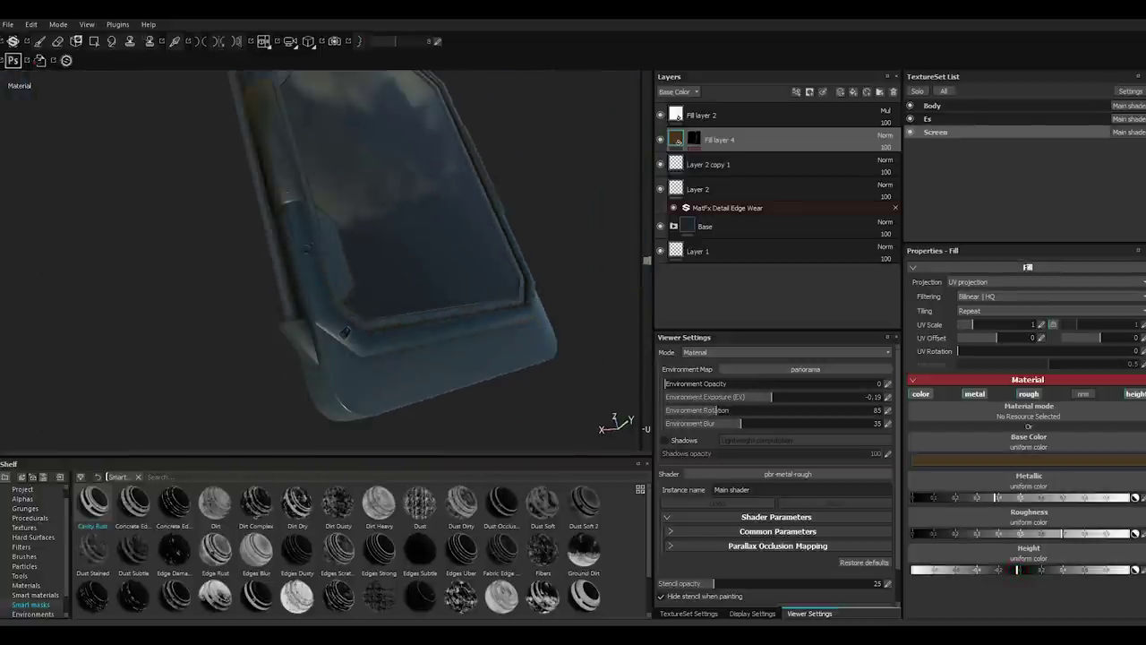
Copy Fill layer 4, then delete Fill layers 3 and 5 in the Body texture set.
right_click(732, 139)
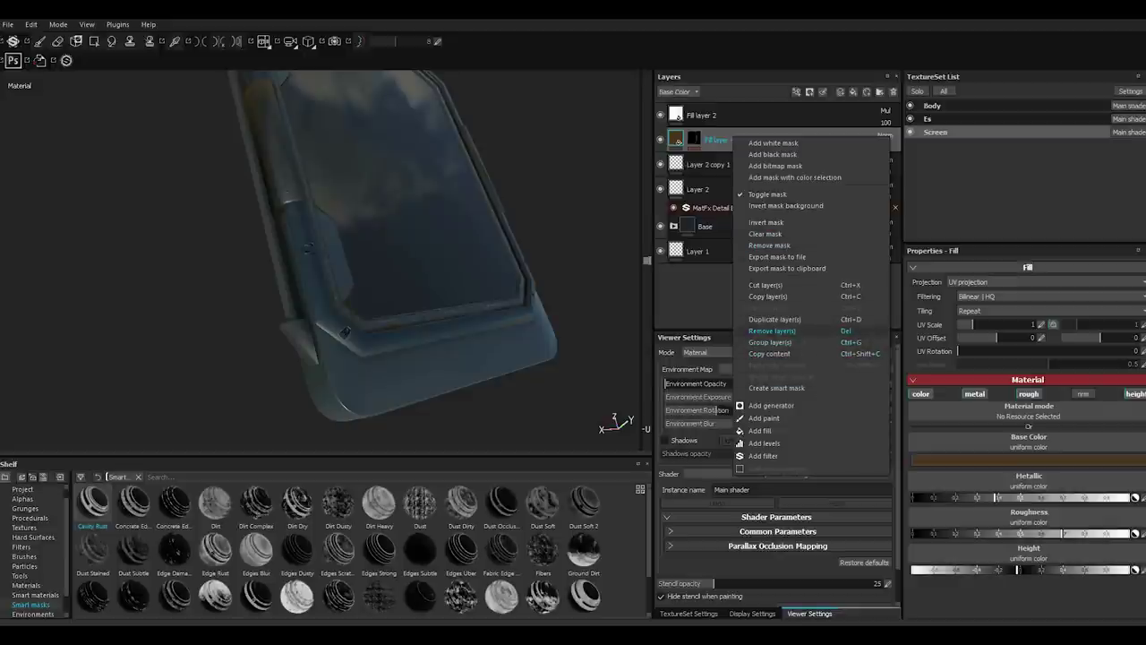
key(Escape)
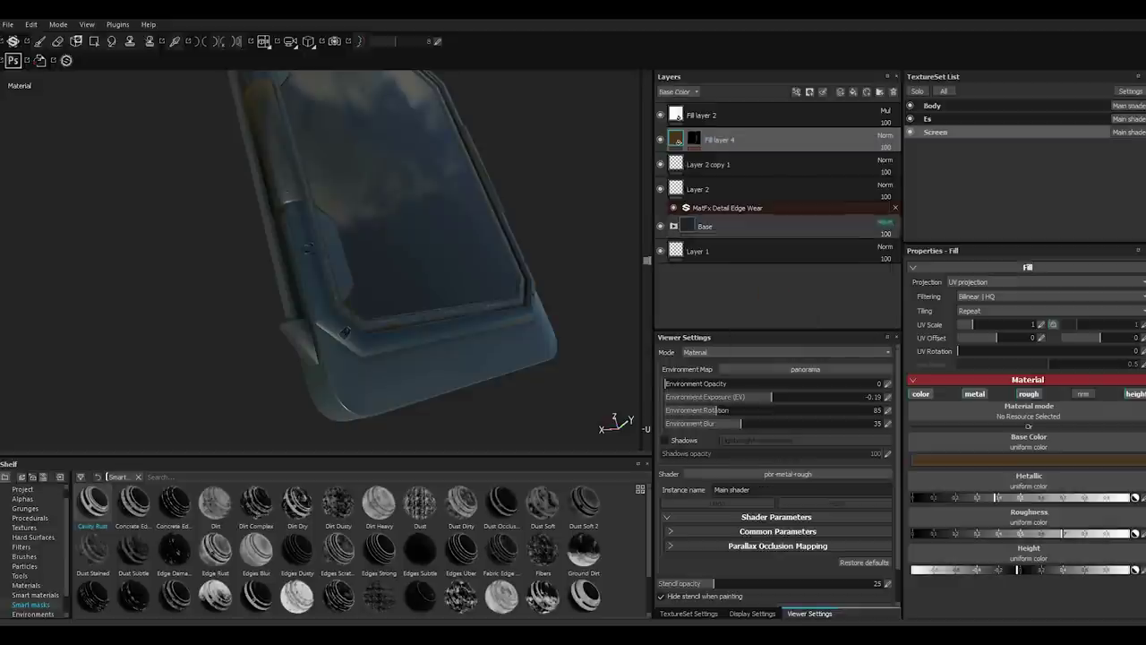
click(931, 106)
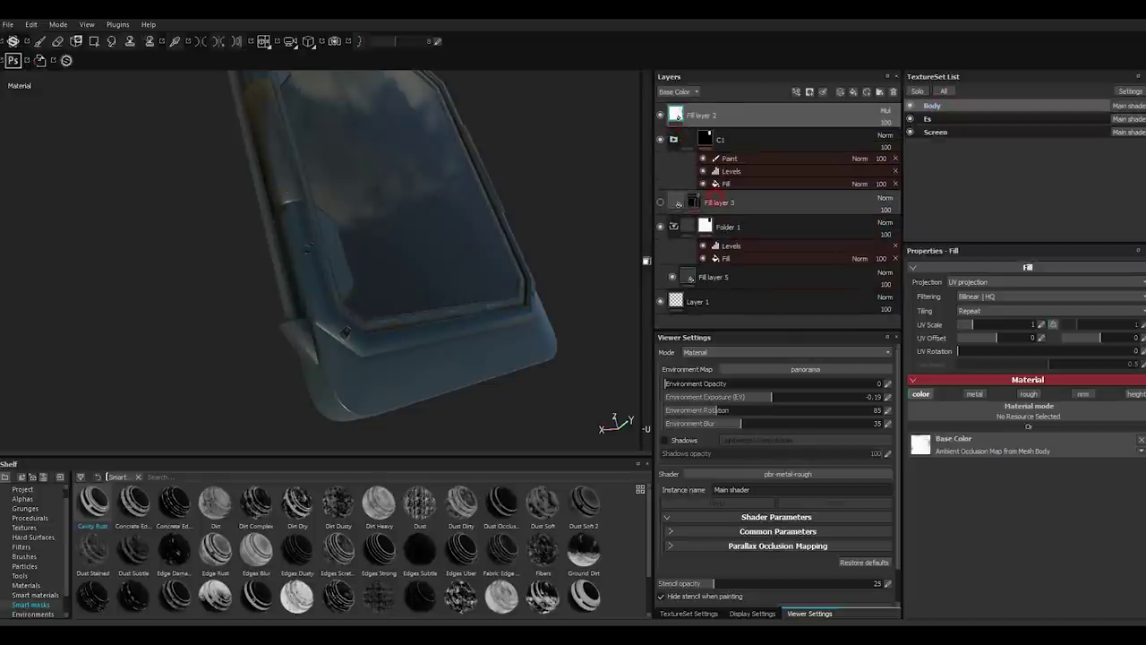
key(Delete)
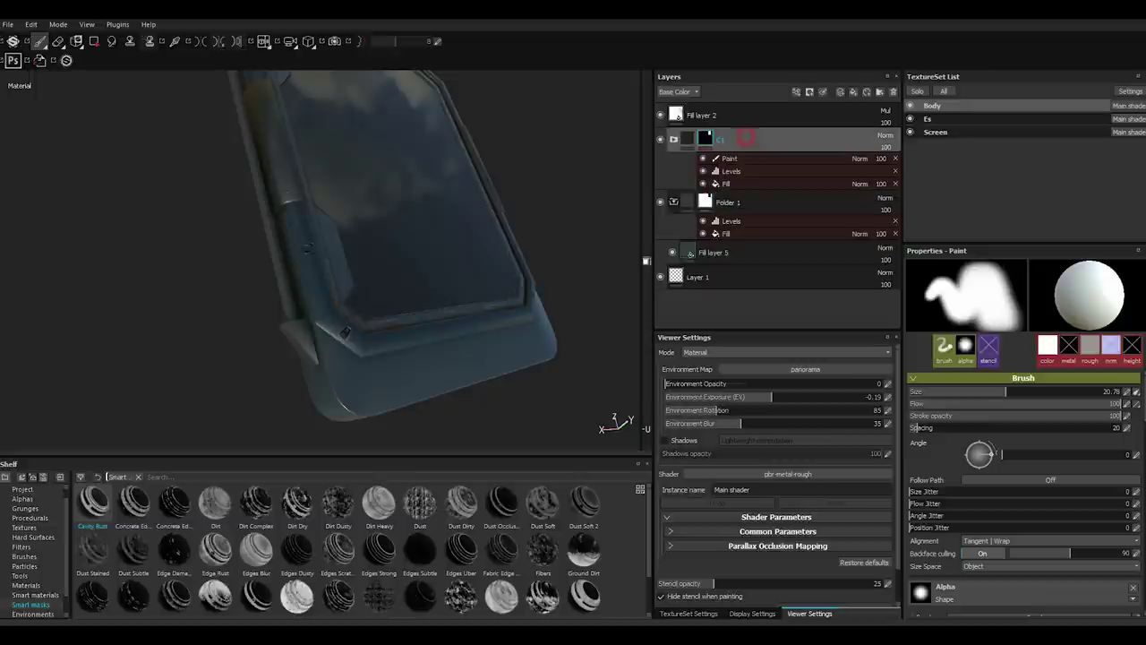
key(Delete)
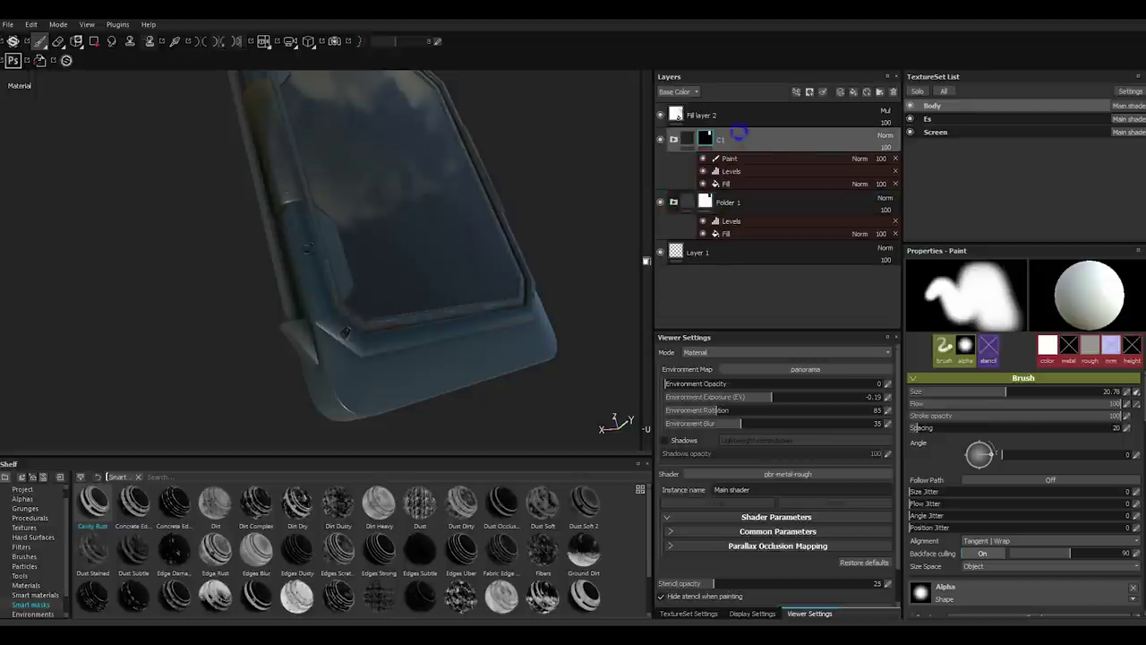
Paste the copied rust fill layer above C1.
right_click(740, 132)
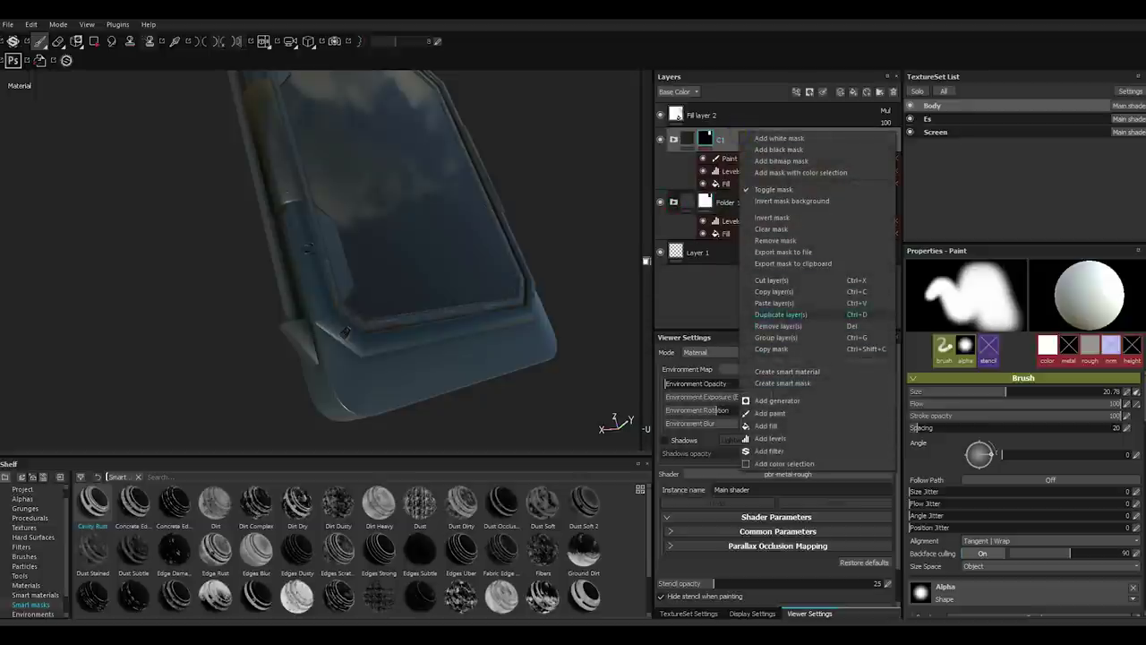
click(774, 302)
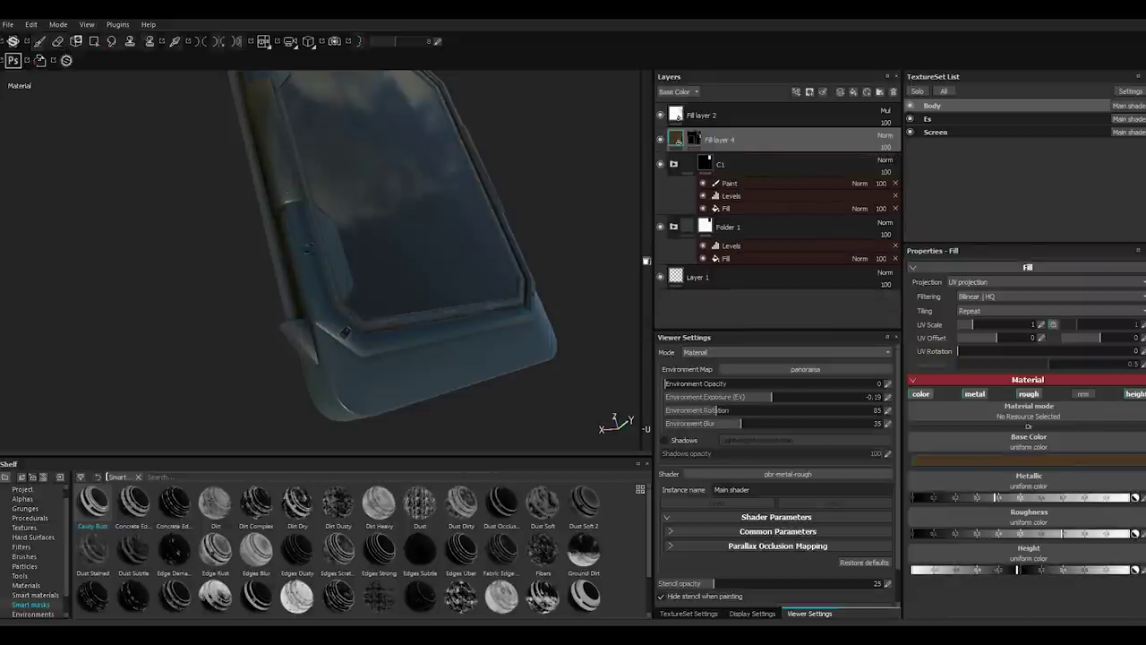
scroll(358, 268, up, 2)
scroll(358, 269, up, 2)
scroll(358, 269, up, 2)
Add the rust smart mask to the pasted Fill layer 4 and set Global Balance to 0.84.
alt+drag(359, 269, 385, 318)
drag(93, 506, 717, 139)
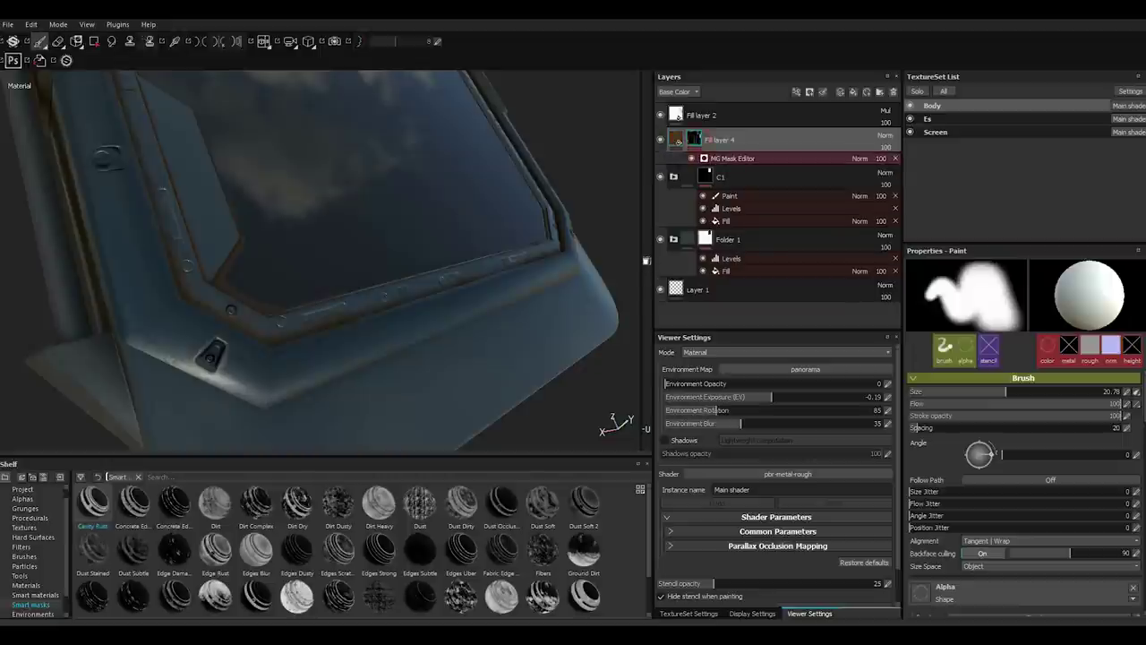
click(733, 158)
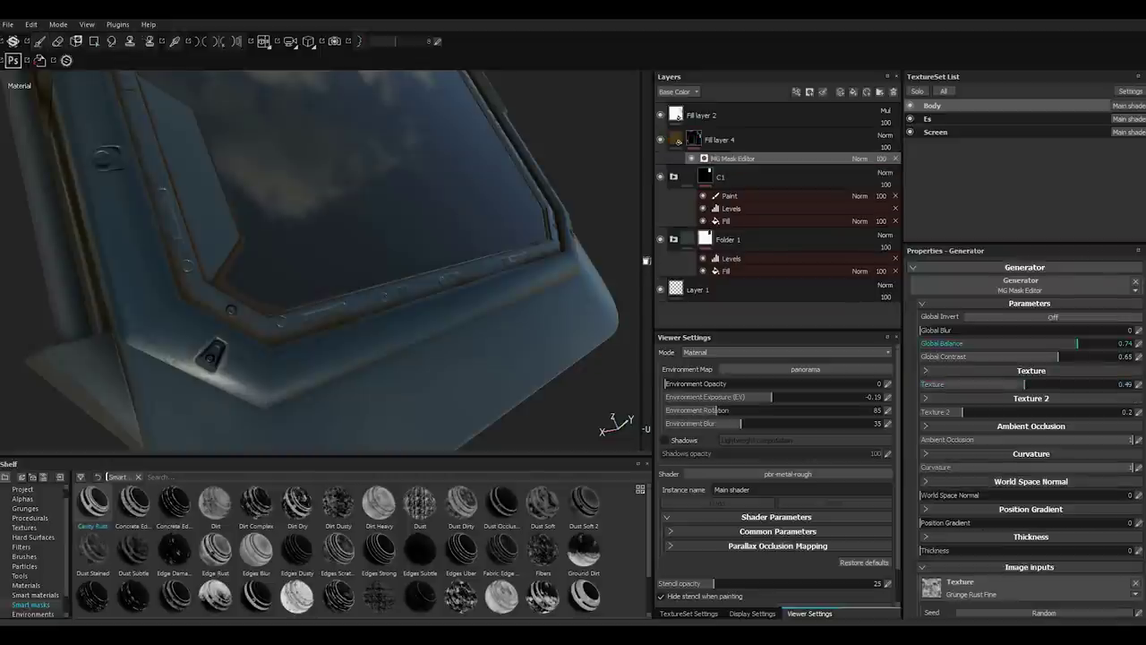
drag(1096, 343, 1116, 343)
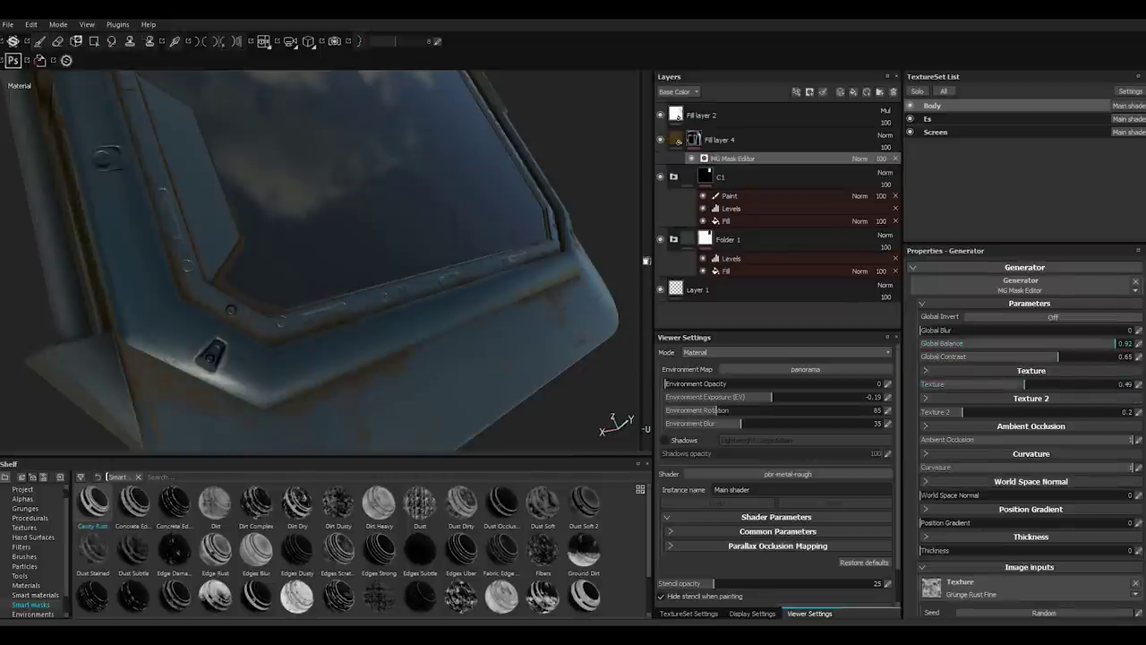
alt+drag(358, 269, 430, 268)
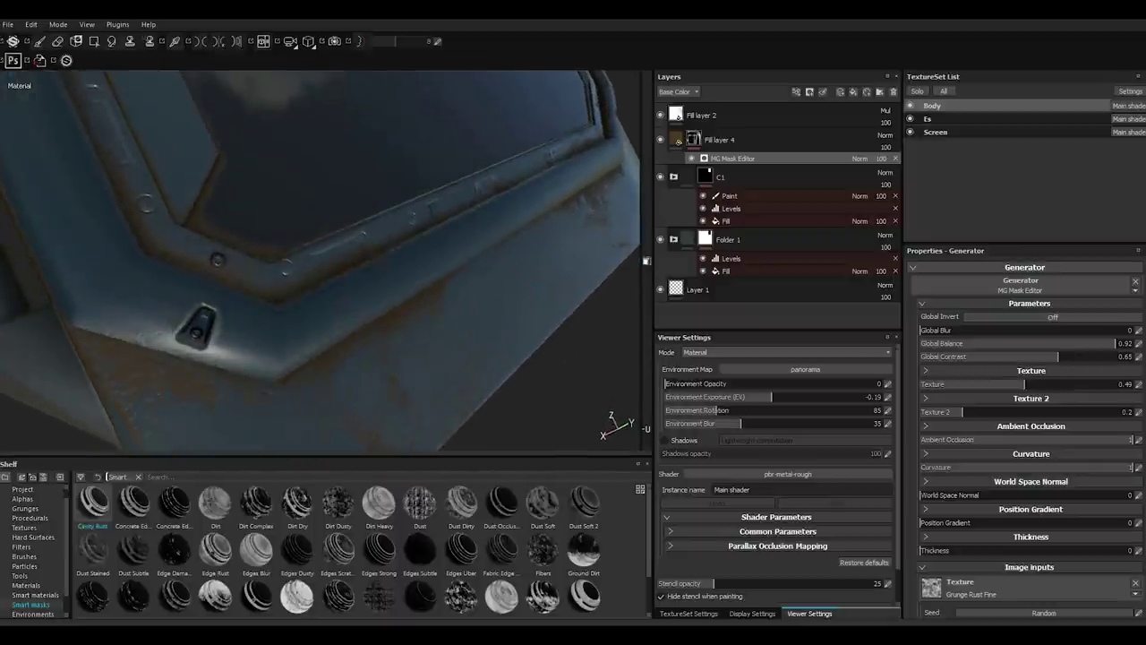
drag(1108, 343, 1100, 343)
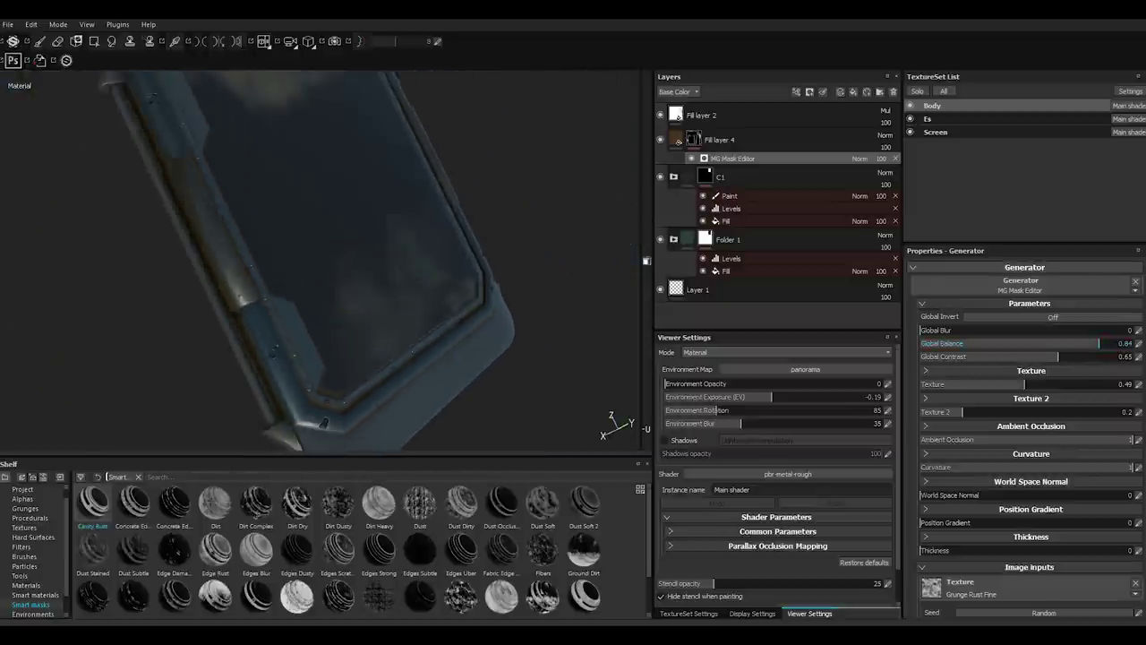
Check the Body texture set solo, then lower the Global Balance to 0.77.
click(917, 90)
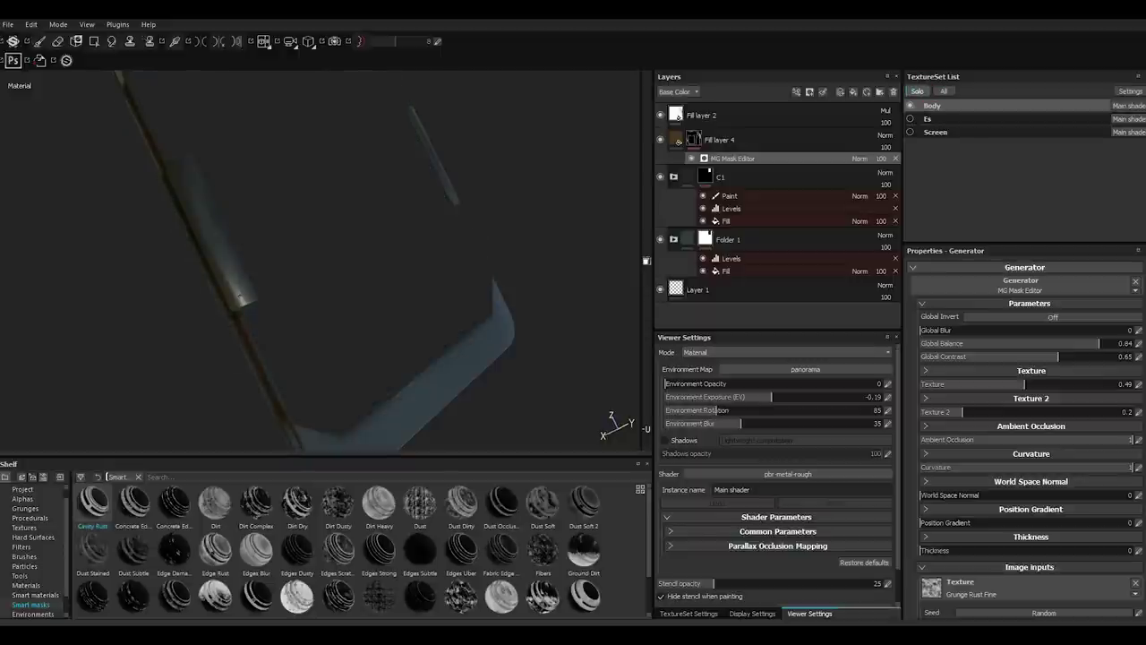
alt+drag(407, 288, 385, 215)
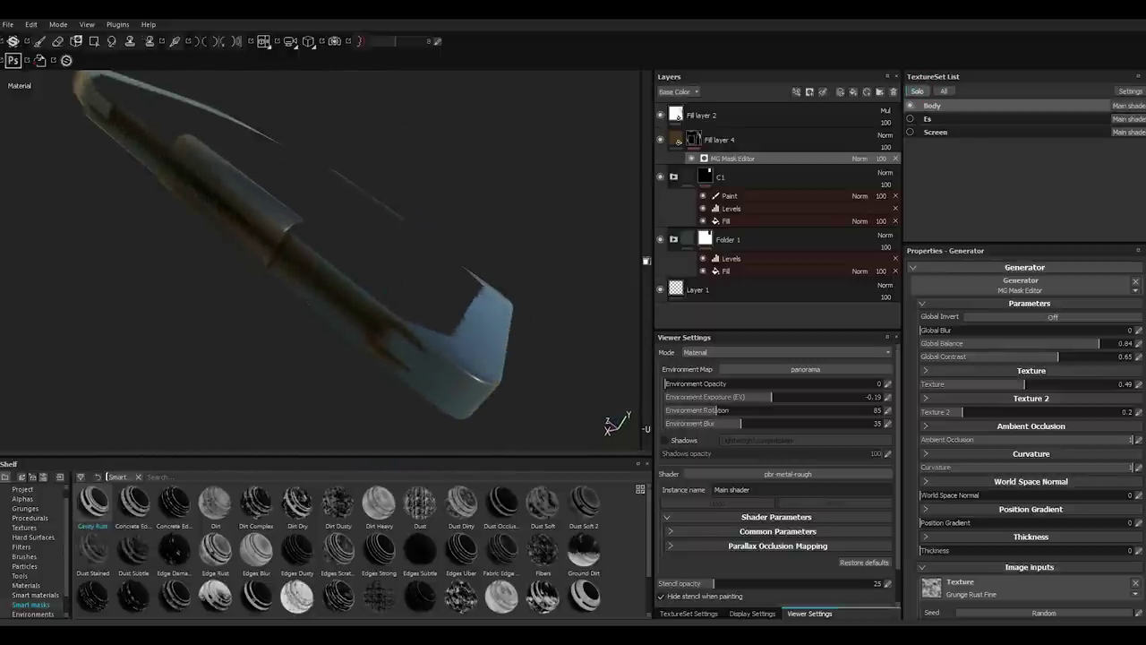
click(943, 90)
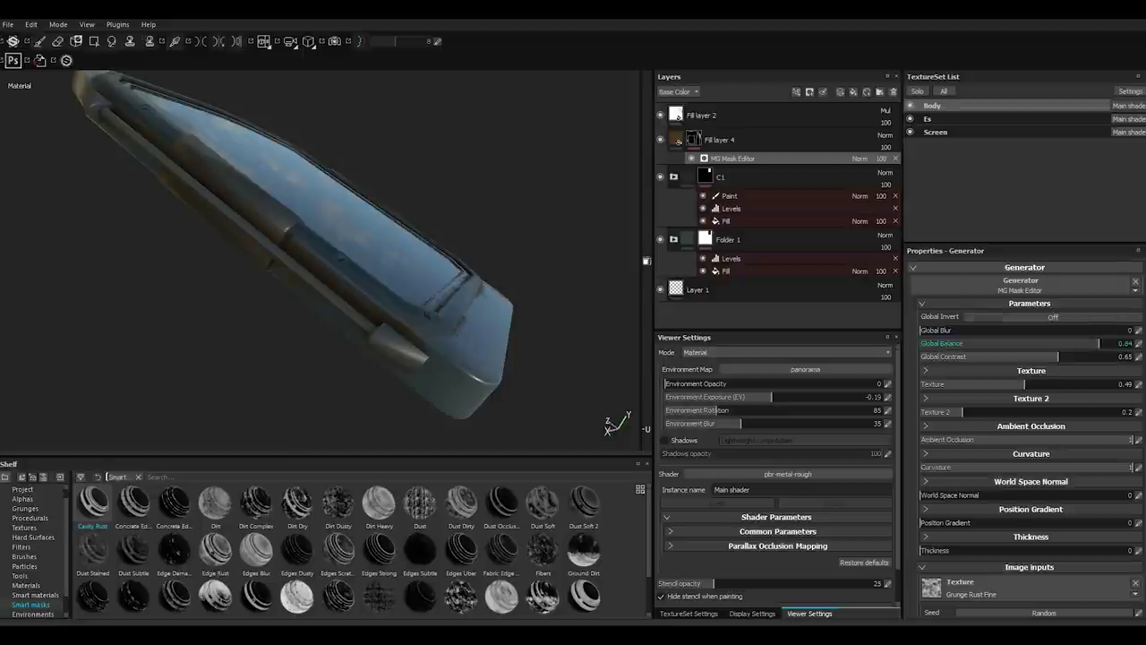
drag(1089, 343, 1083, 343)
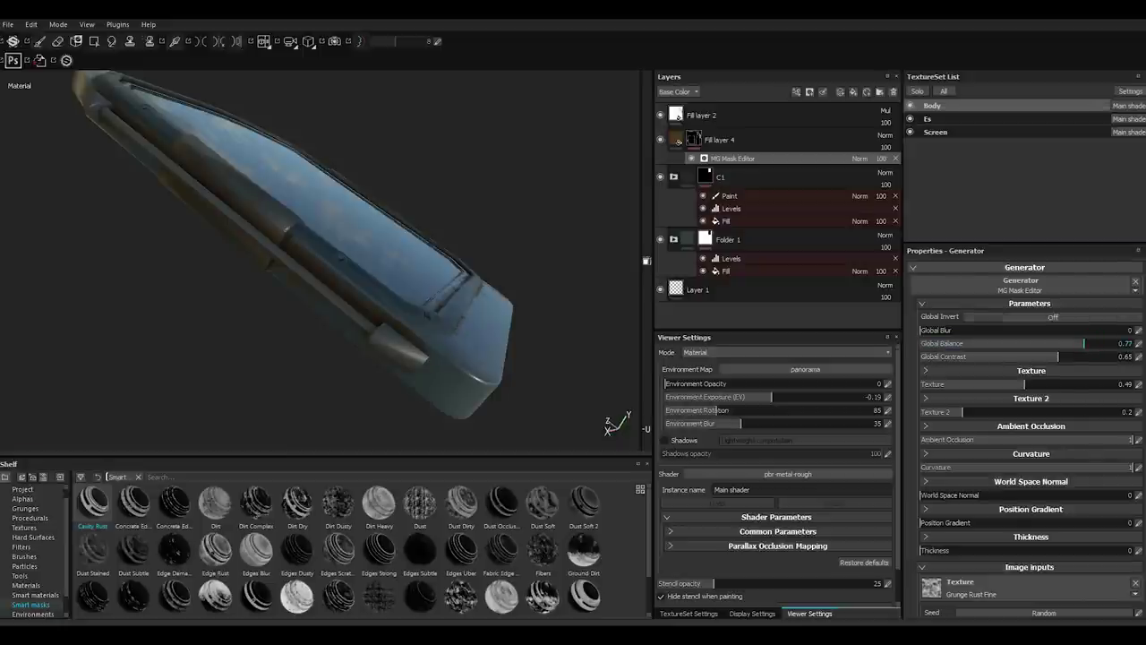
mouse_move(421, 251)
alt+mouse_down()
mouse_move(437, 265)
mouse_move(358, 296)
mouse_move(363, 263)
alt+mouse_up()
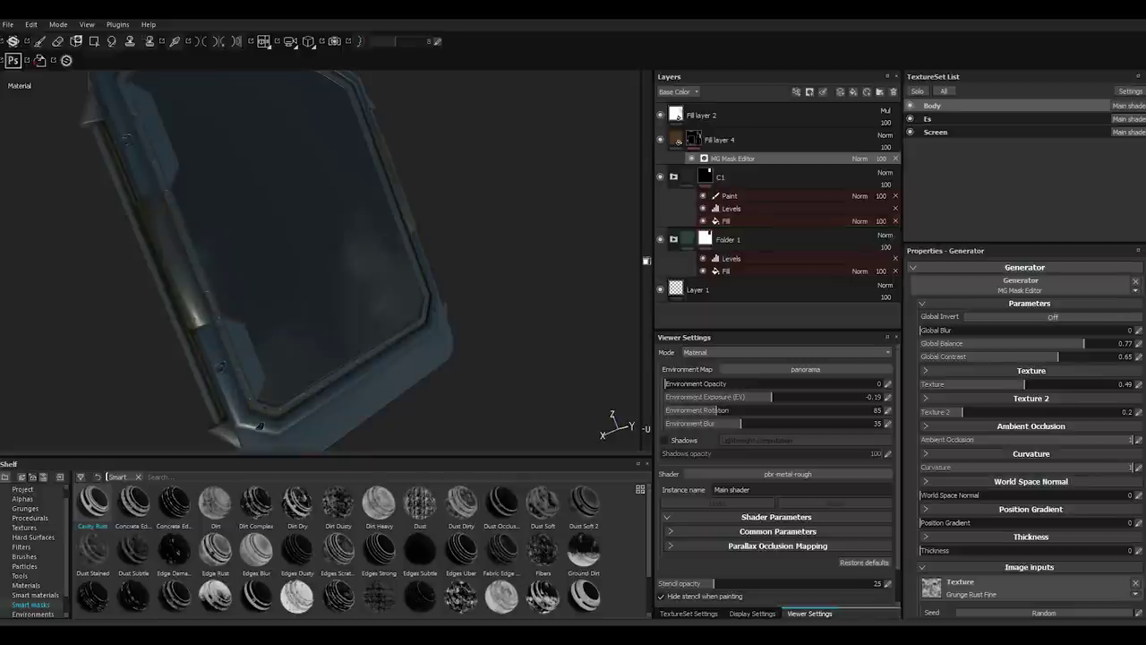
Switch to the Screen texture set.
scroll(323, 260, up, 2)
alt+drag(364, 263, 417, 261)
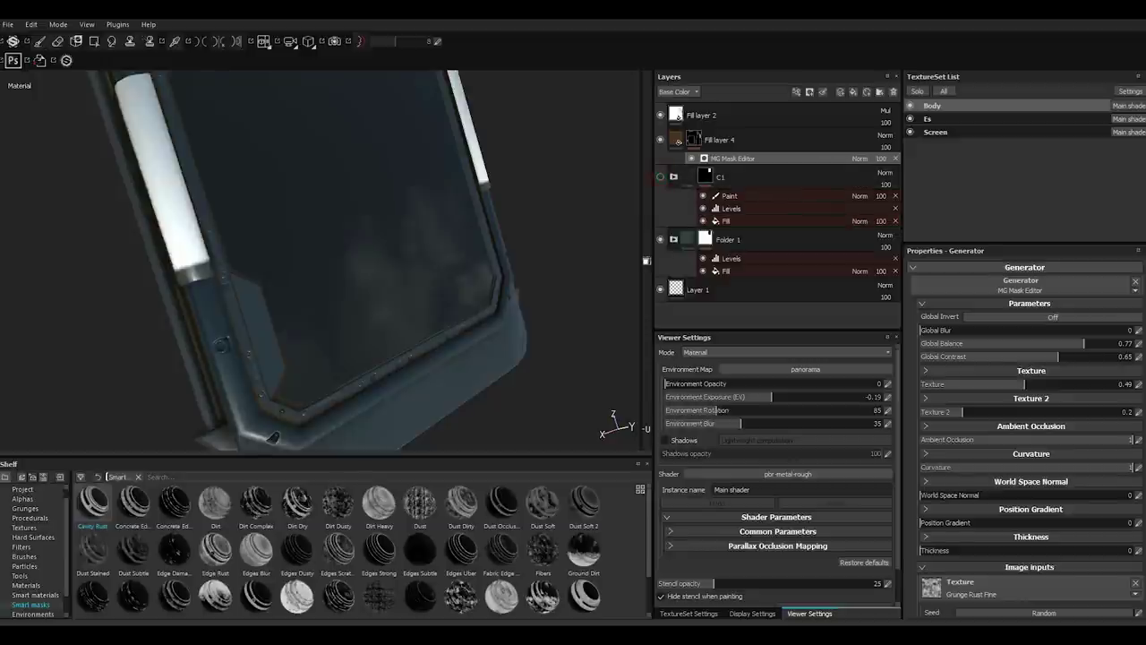
click(941, 131)
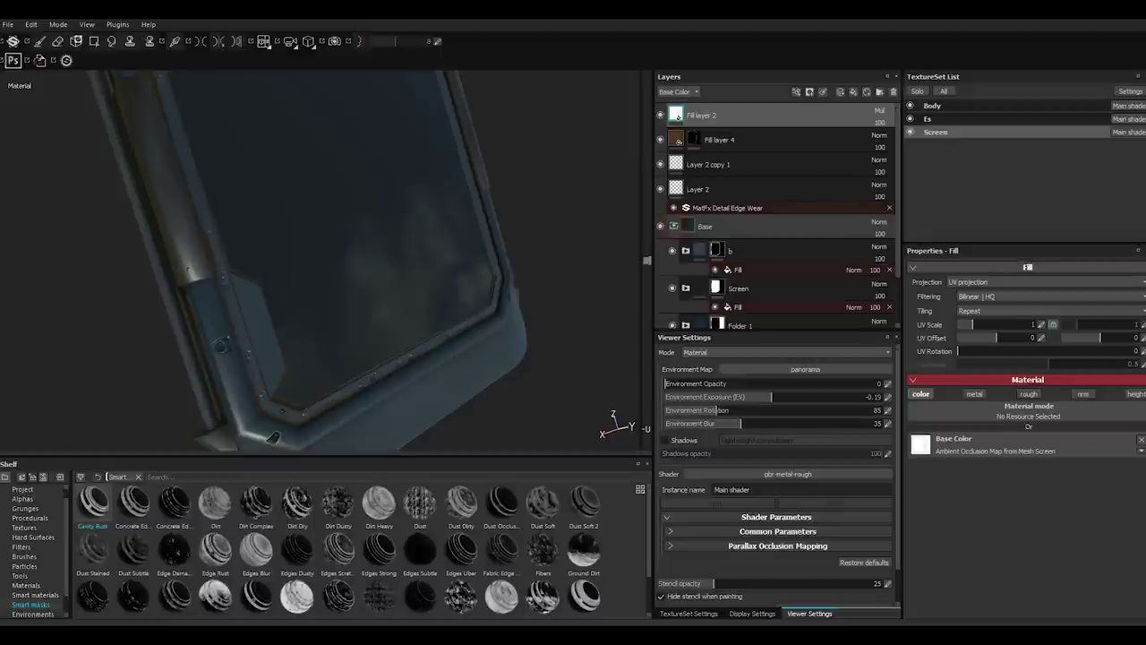
Darken Fill layer 1 copy 1's base colour to near black on the Screen.
scroll(775, 215, down, 2)
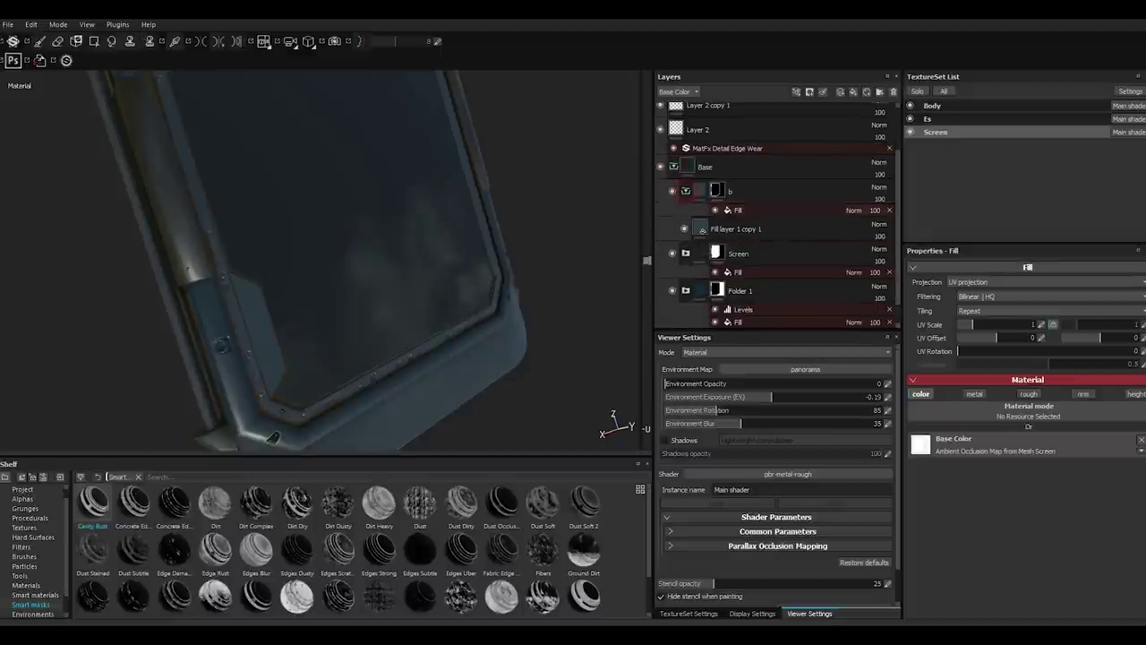
click(743, 229)
click(920, 437)
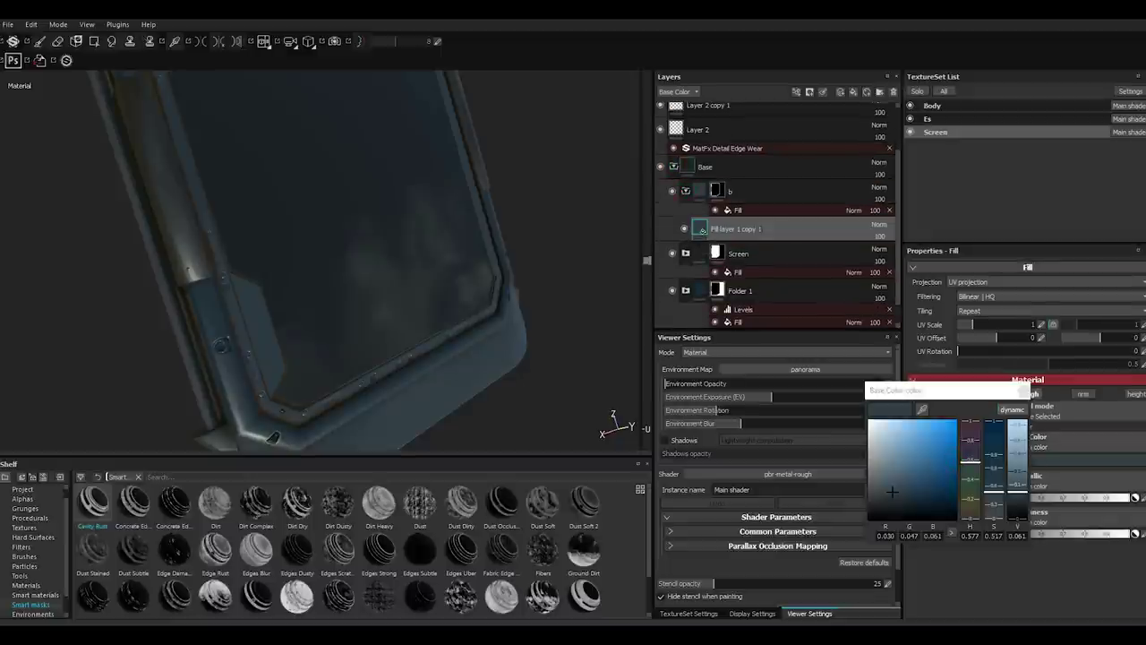
drag(892, 491, 872, 518)
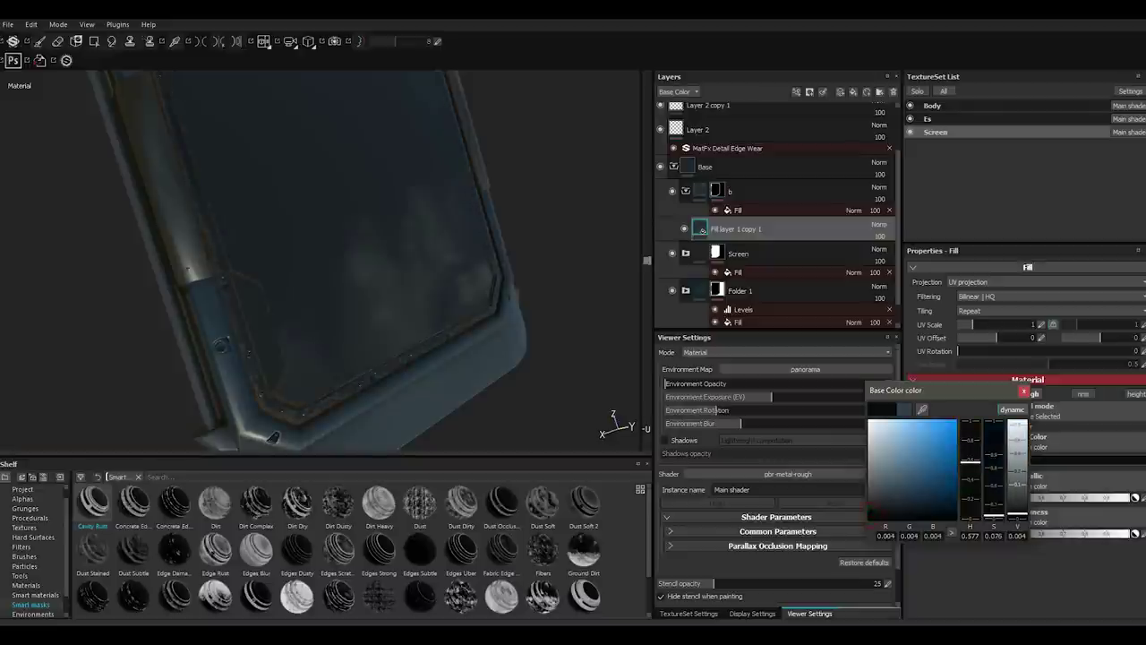
key(Escape)
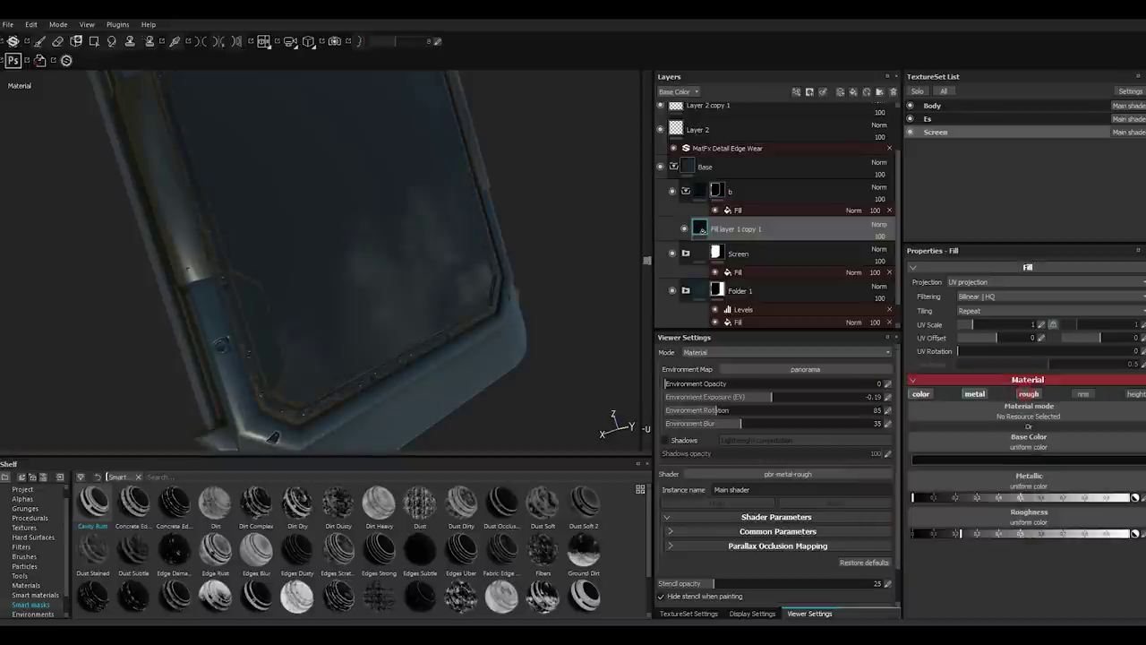
alt+drag(305, 269, 430, 269)
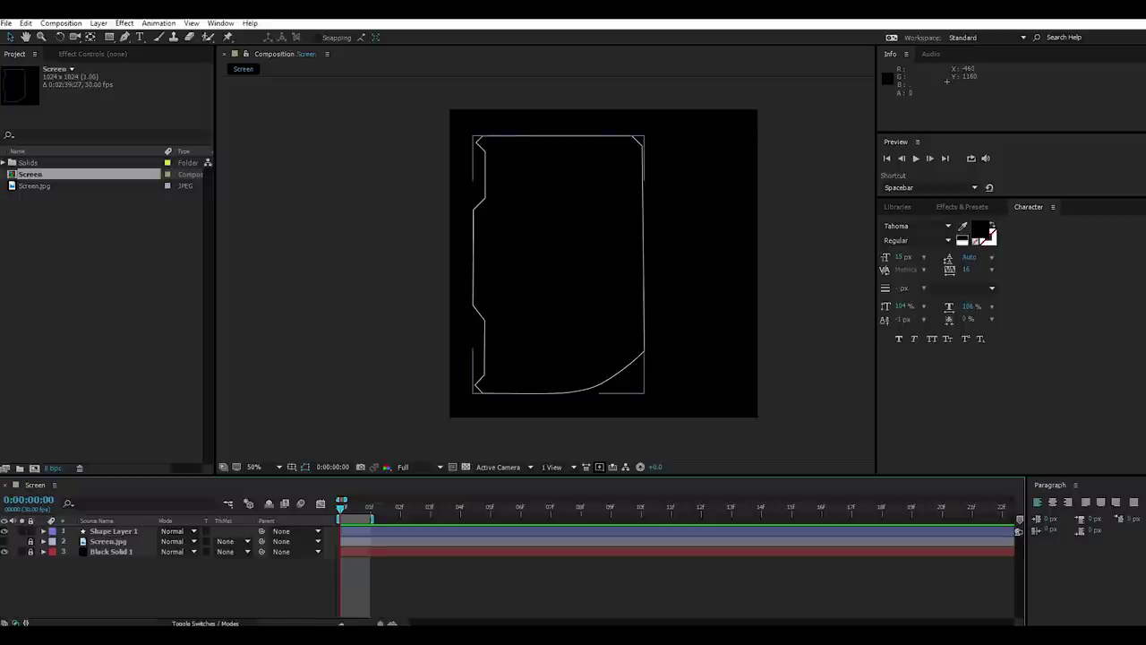
Flip Shape Layer 1, the screen outline, vertically.
click(113, 532)
click(99, 22)
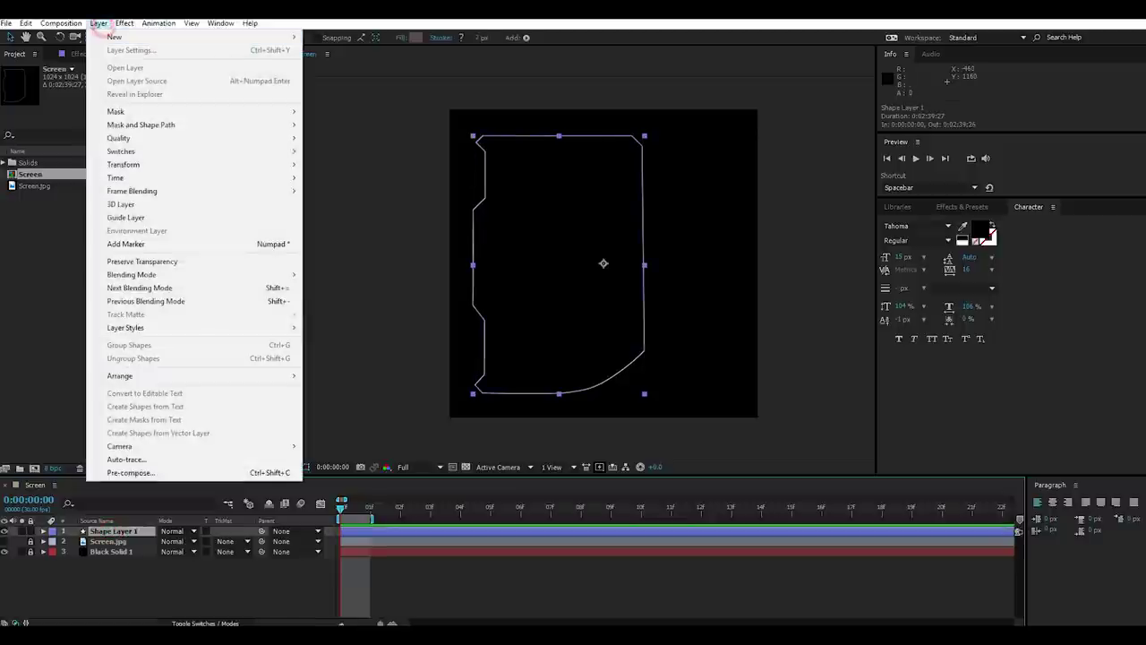
click(160, 165)
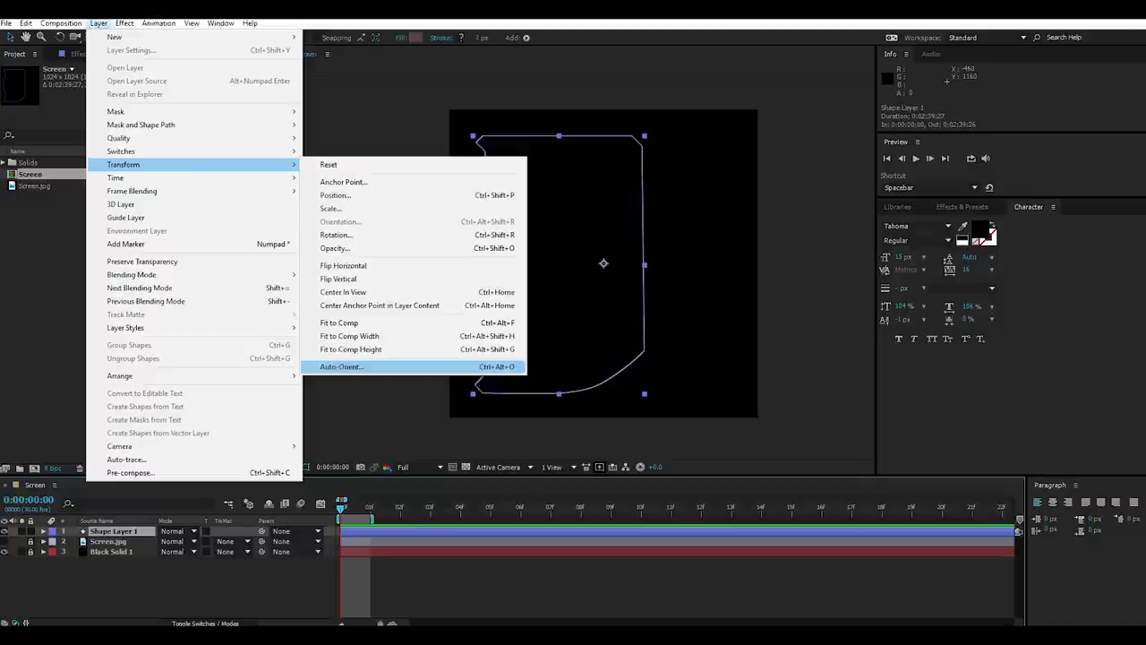
click(349, 279)
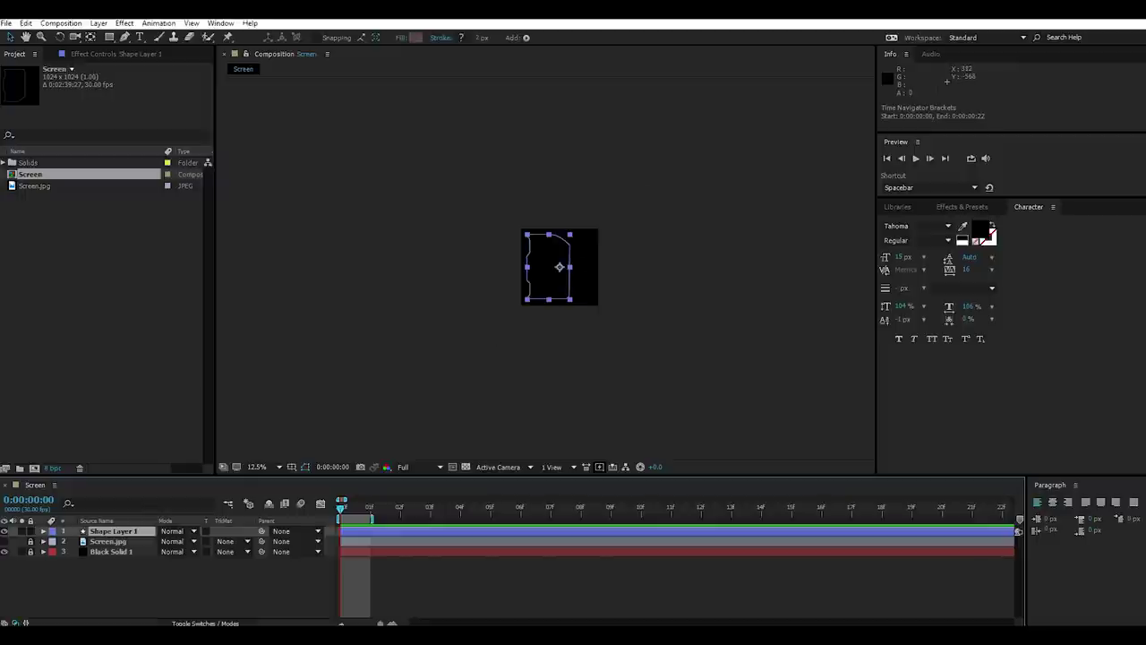
scroll(603, 264, up, 1)
scroll(545, 269, up, 2)
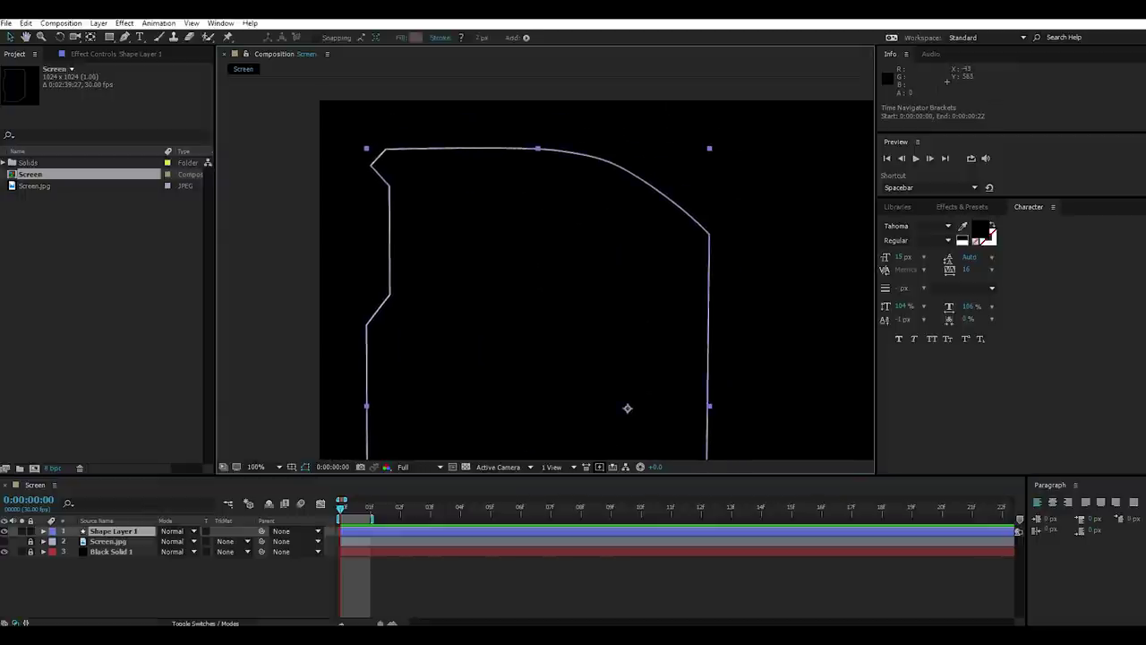
click(187, 579)
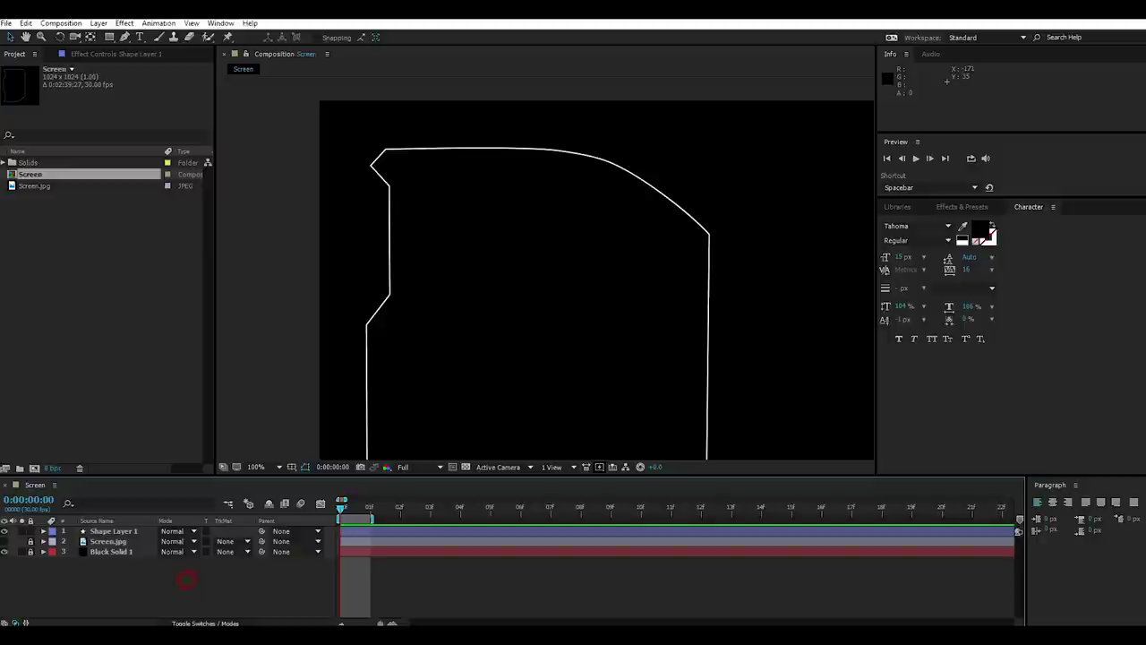
With the Pen tool, start a new shape along the outline's top inner edge.
key(g)
drag(448, 239, 379, 244)
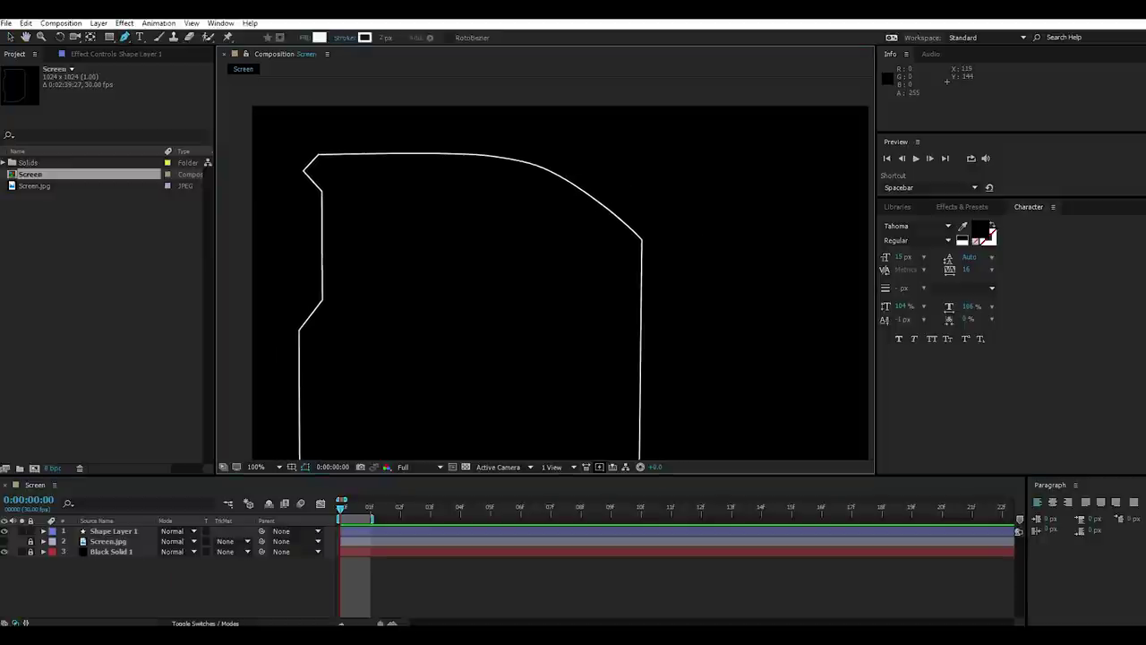
click(323, 189)
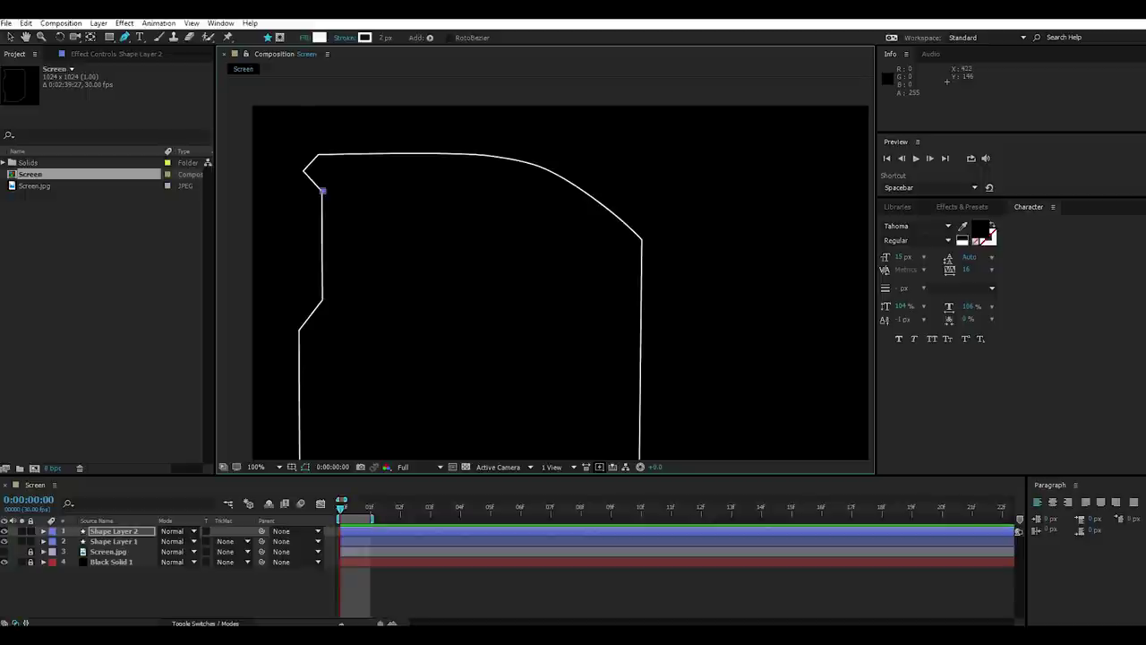
click(508, 191)
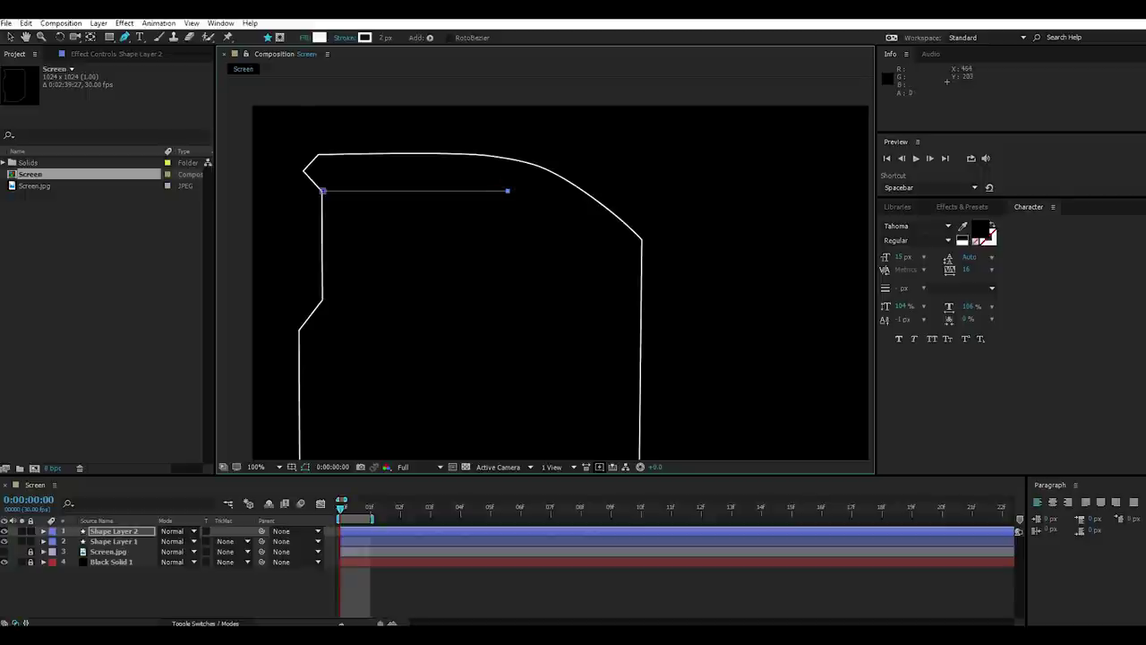
Extend the new path down and across to the outline's right edge.
click(520, 239)
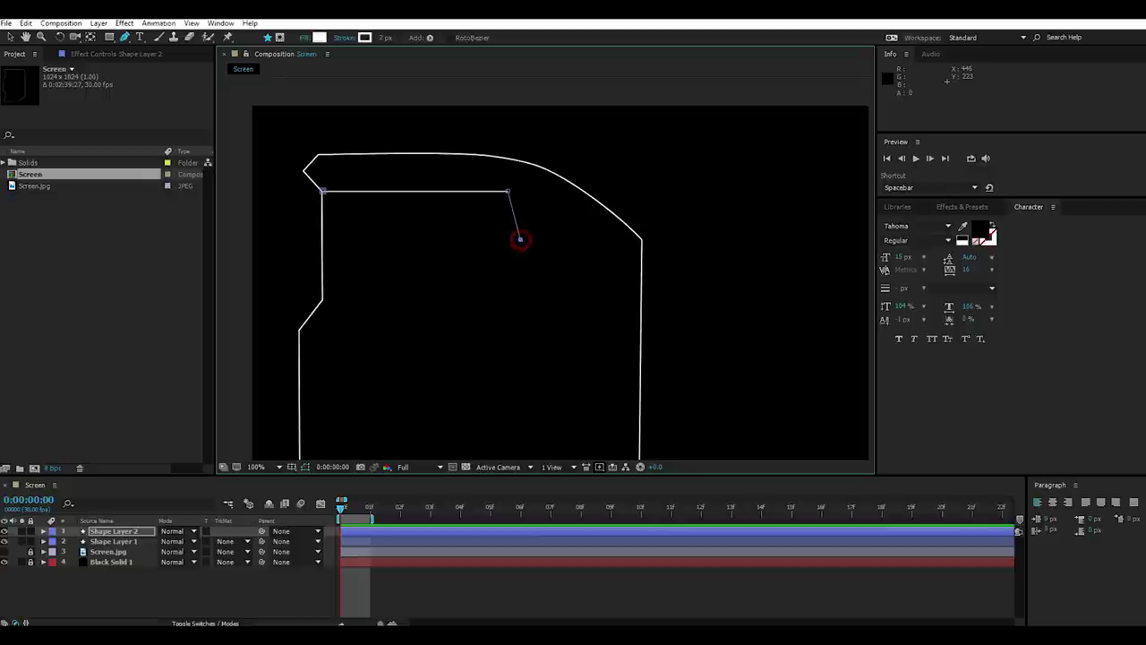
click(556, 275)
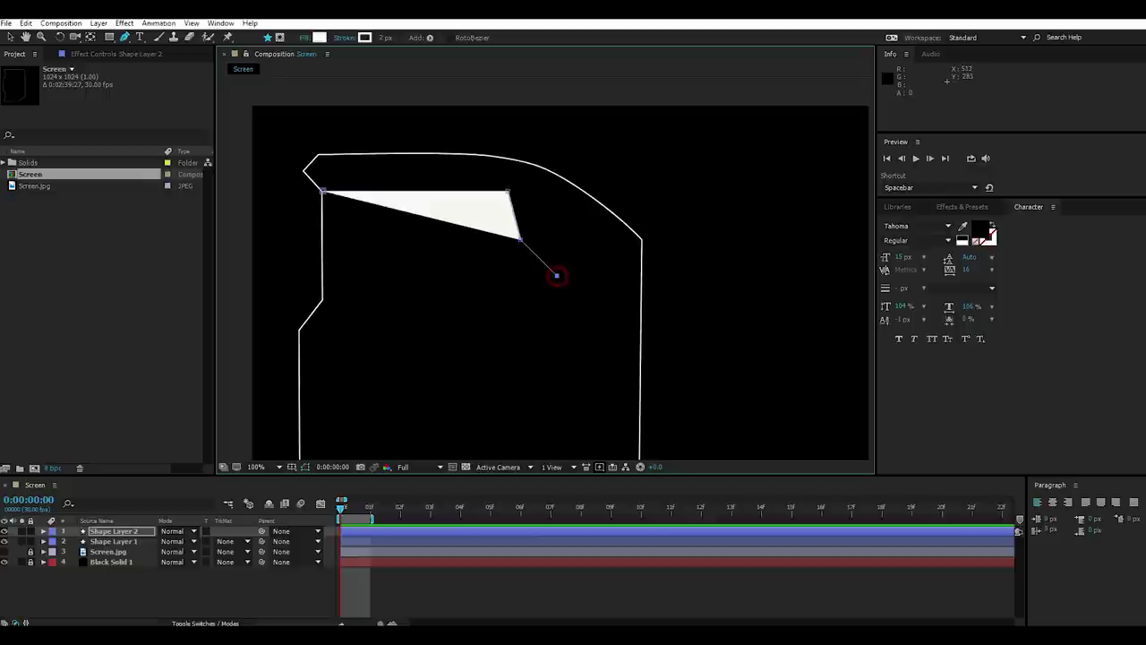
click(618, 280)
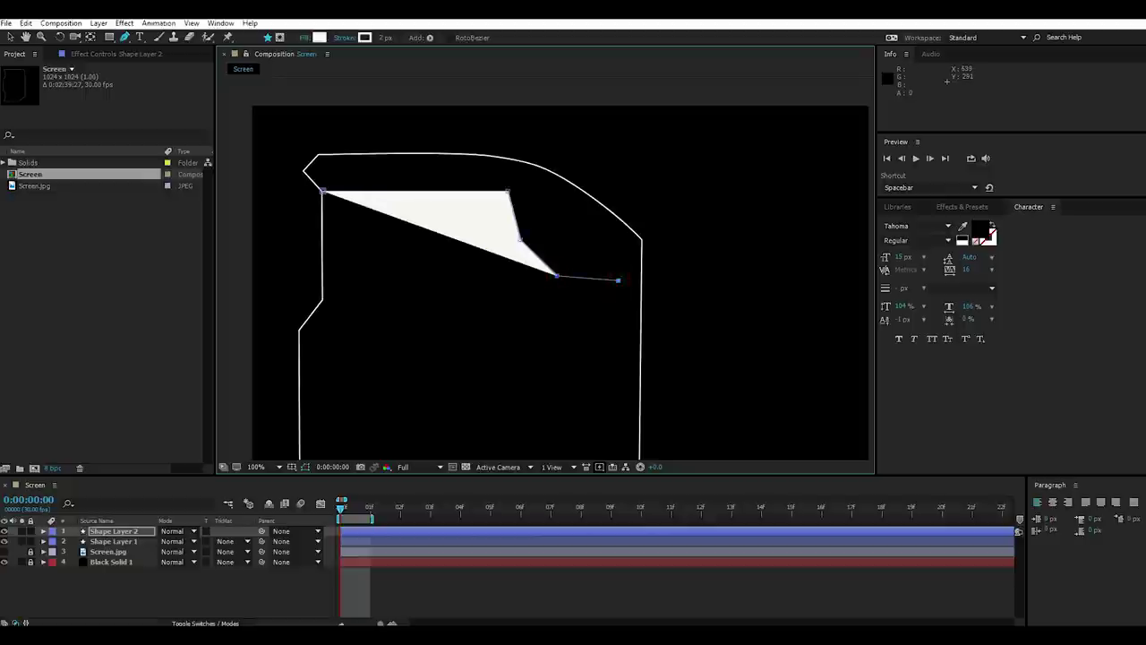
click(637, 280)
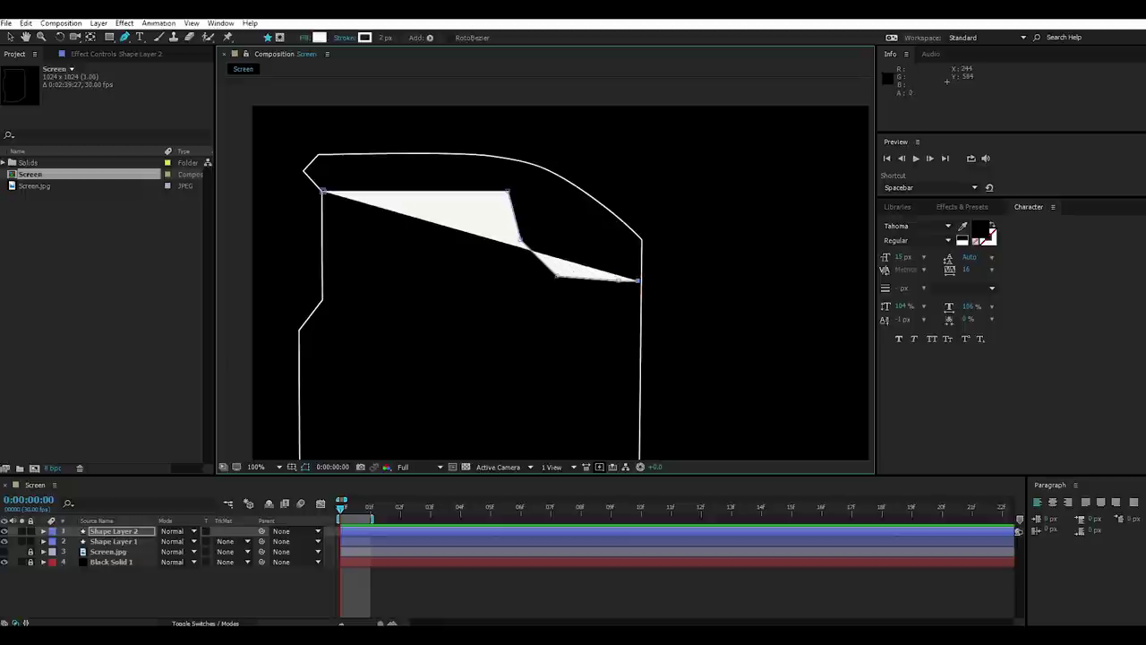
Turn off Fill 1 in Shape Layer 2's Shape 1 contents.
click(43, 531)
click(52, 552)
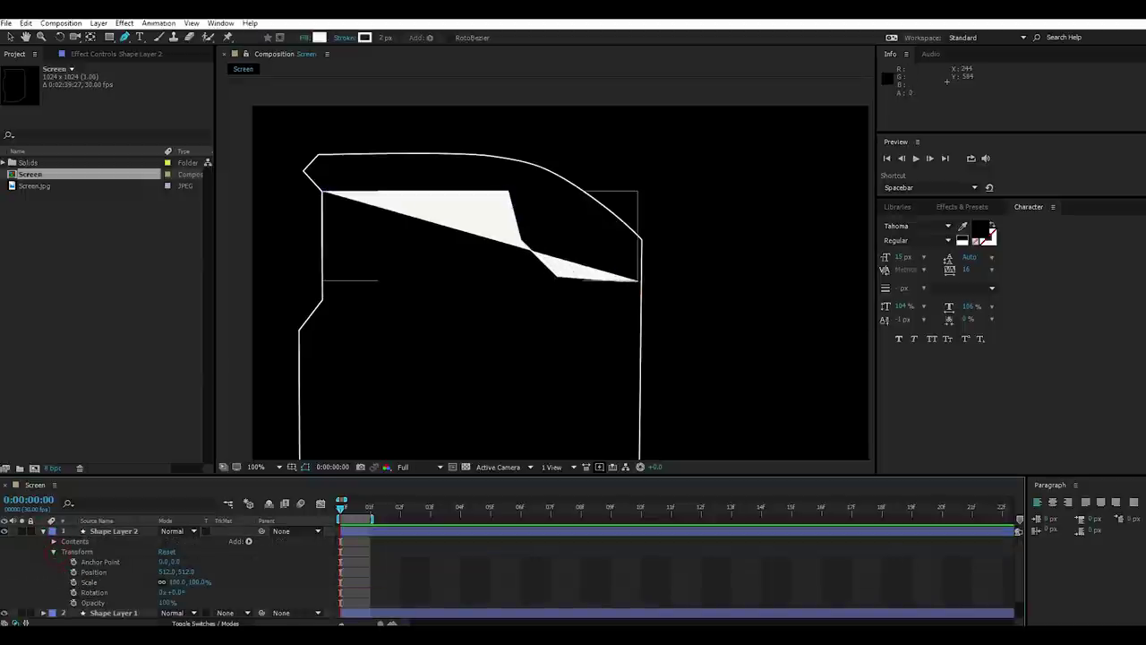
click(54, 541)
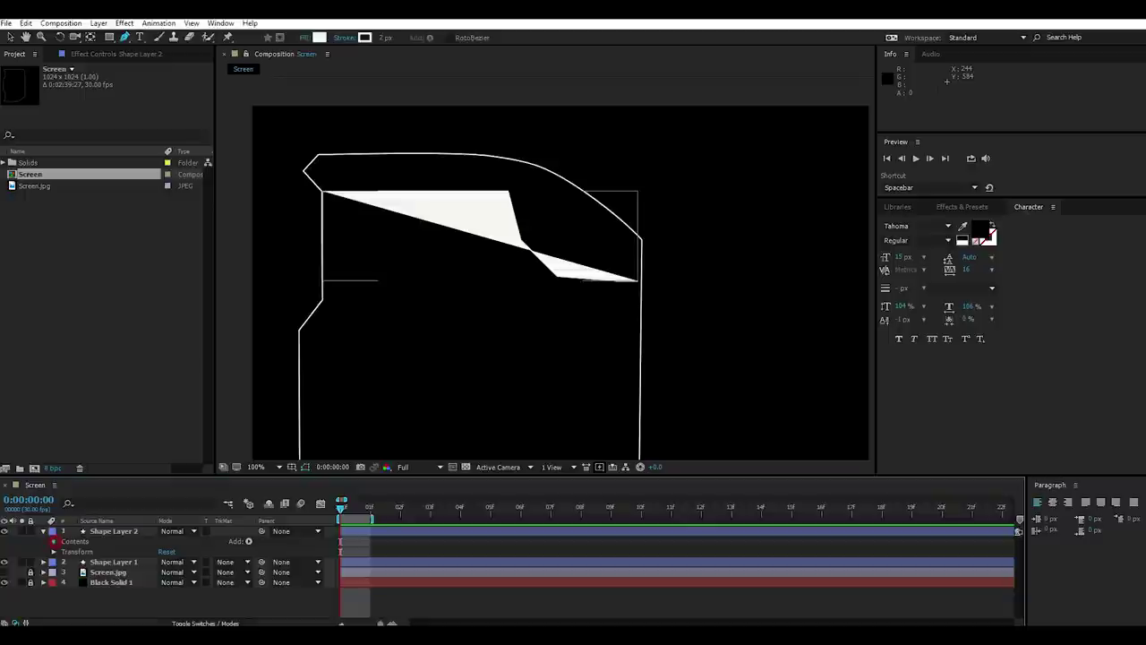
click(63, 552)
click(54, 602)
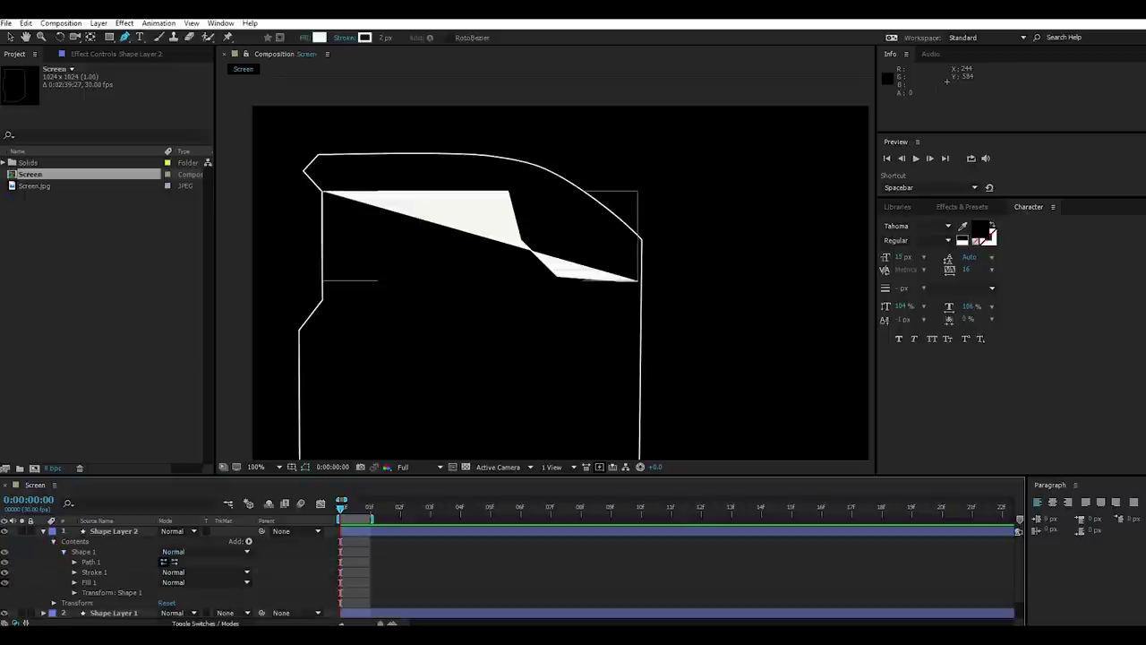
click(5, 582)
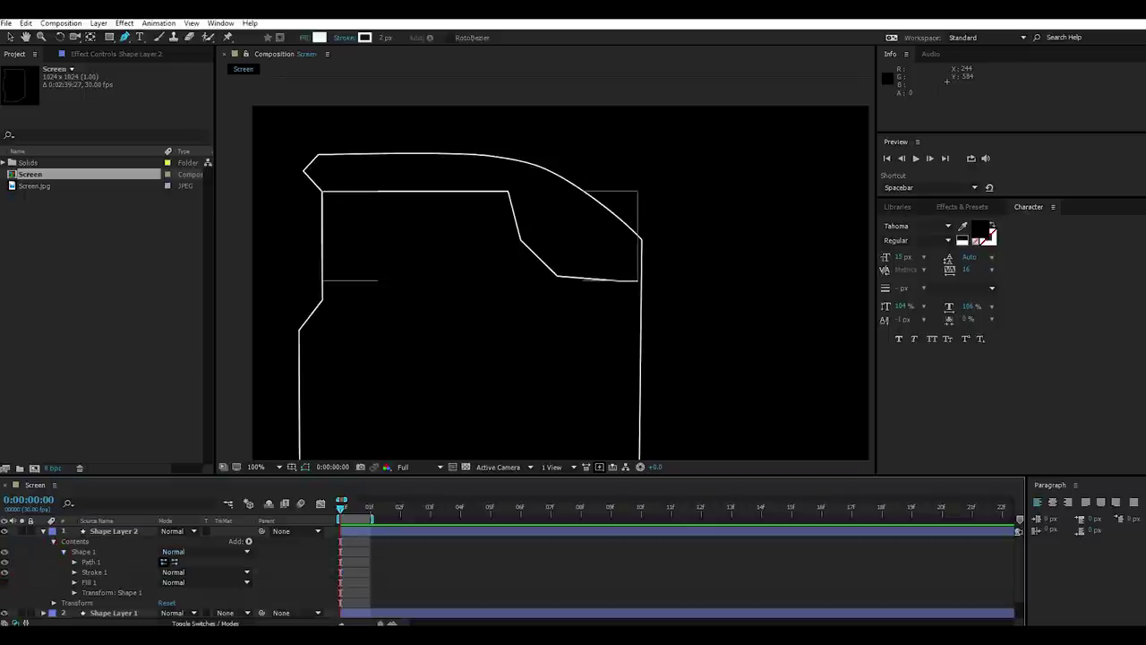
Inspect both shapes' Stroke 1 settings, then collapse their properties.
drag(573, 476, 573, 383)
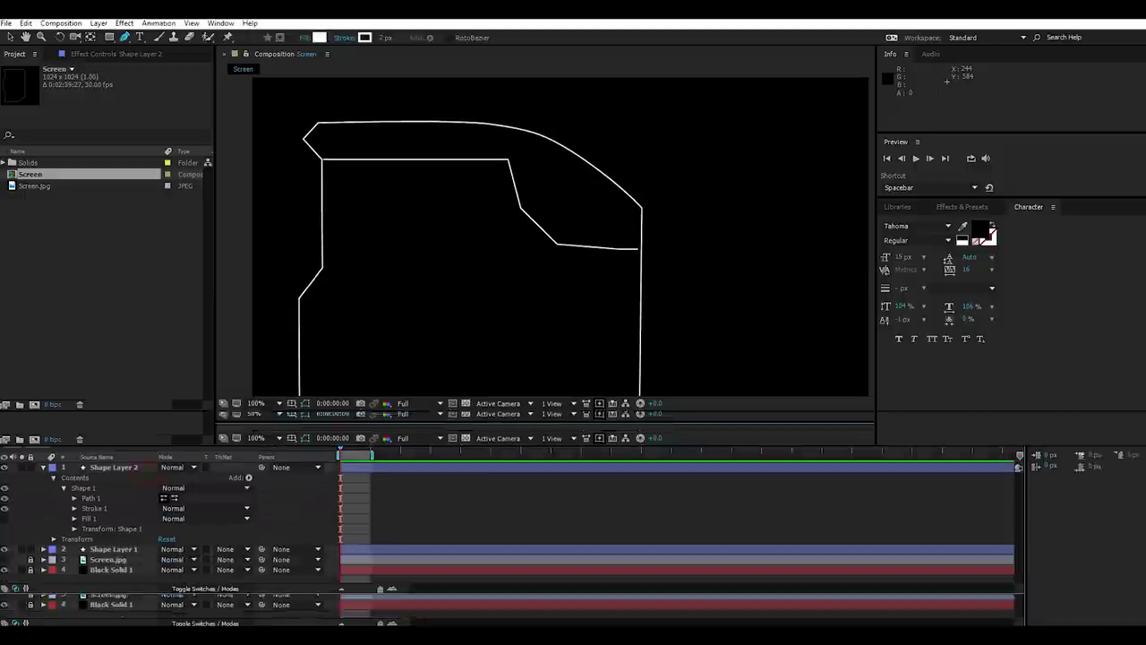
click(43, 521)
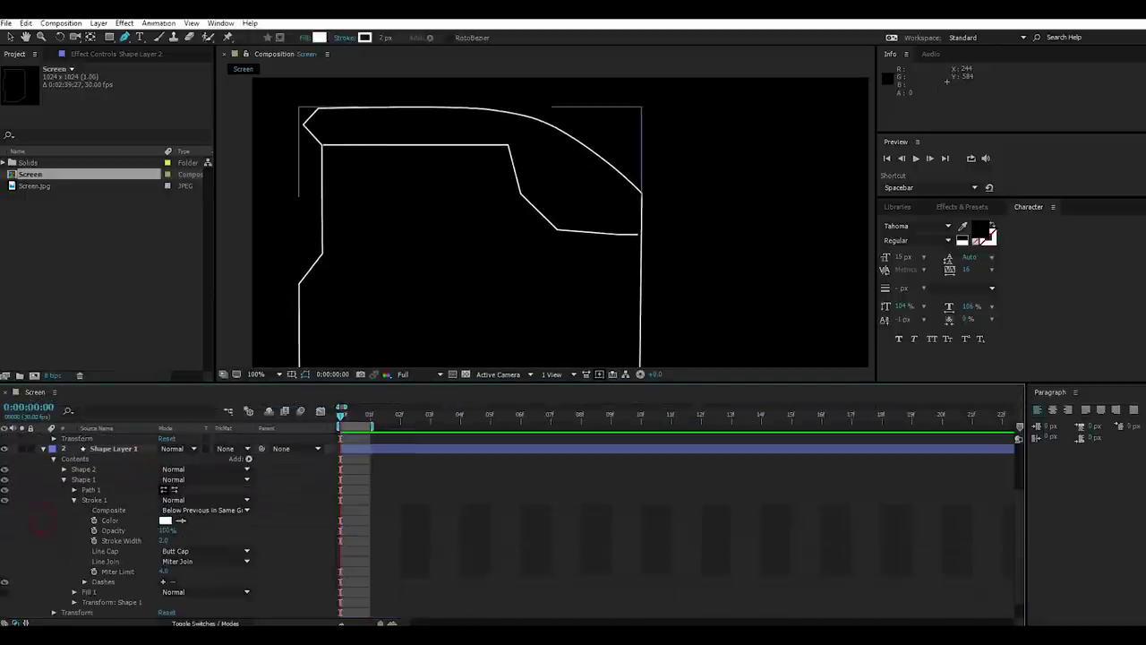
scroll(43, 502, up, 3)
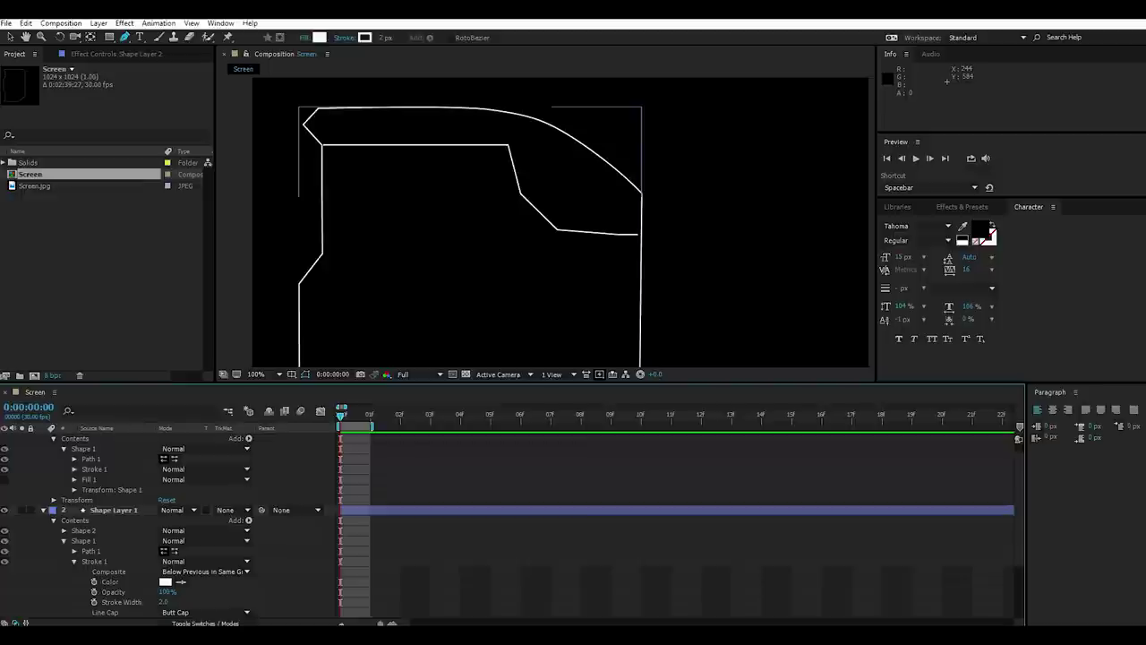
click(43, 520)
click(75, 480)
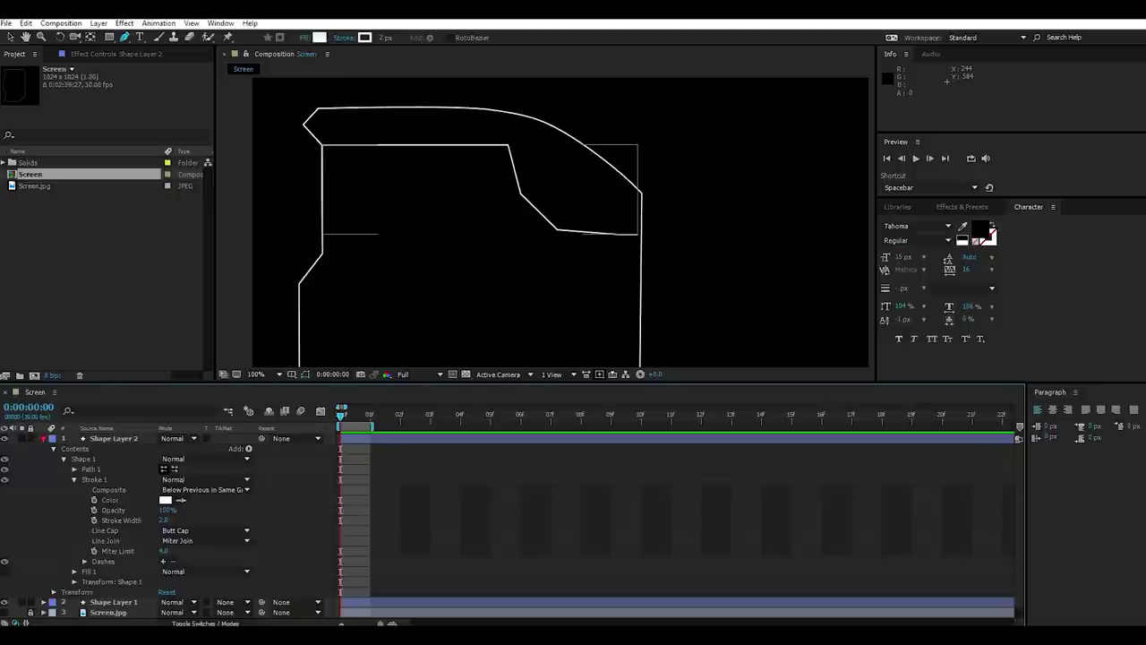
click(43, 438)
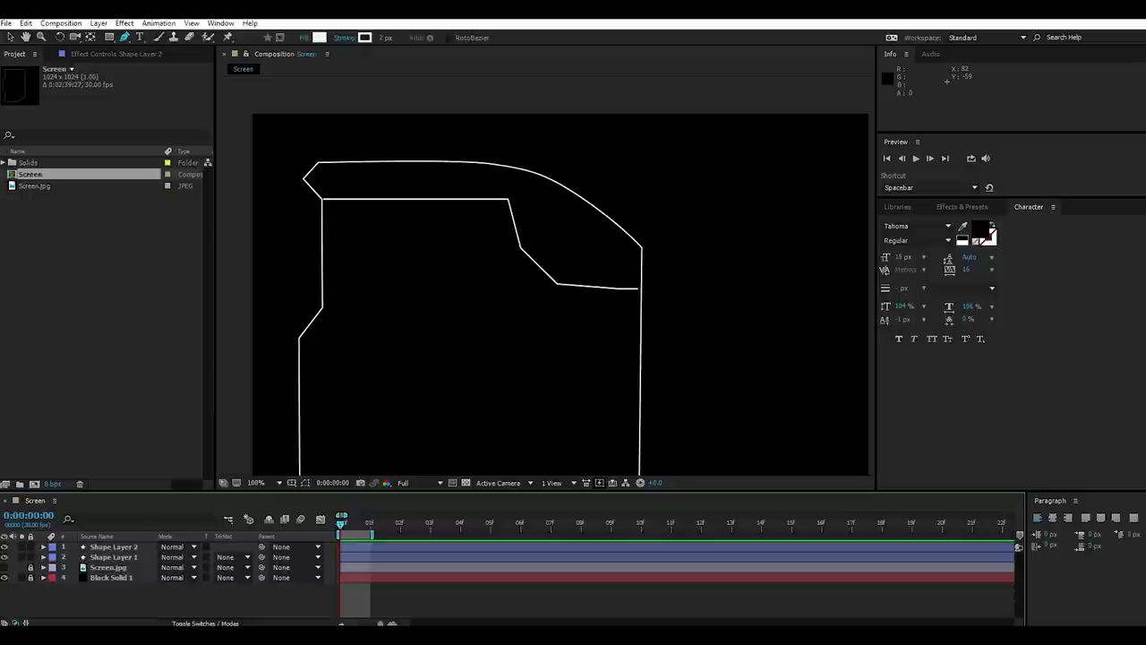
Use Convert Vertex to turn the notch's sharp bend and lower corner on Shape Layer 2 into curves.
drag(125, 37, 171, 51)
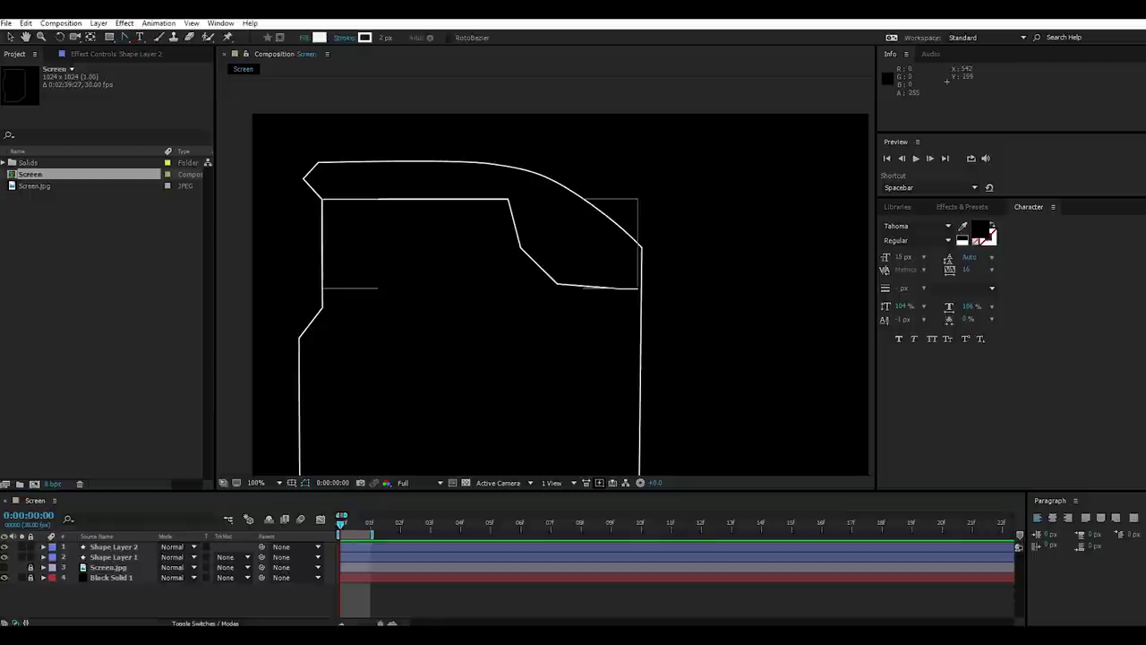
scroll(544, 273, up, 2)
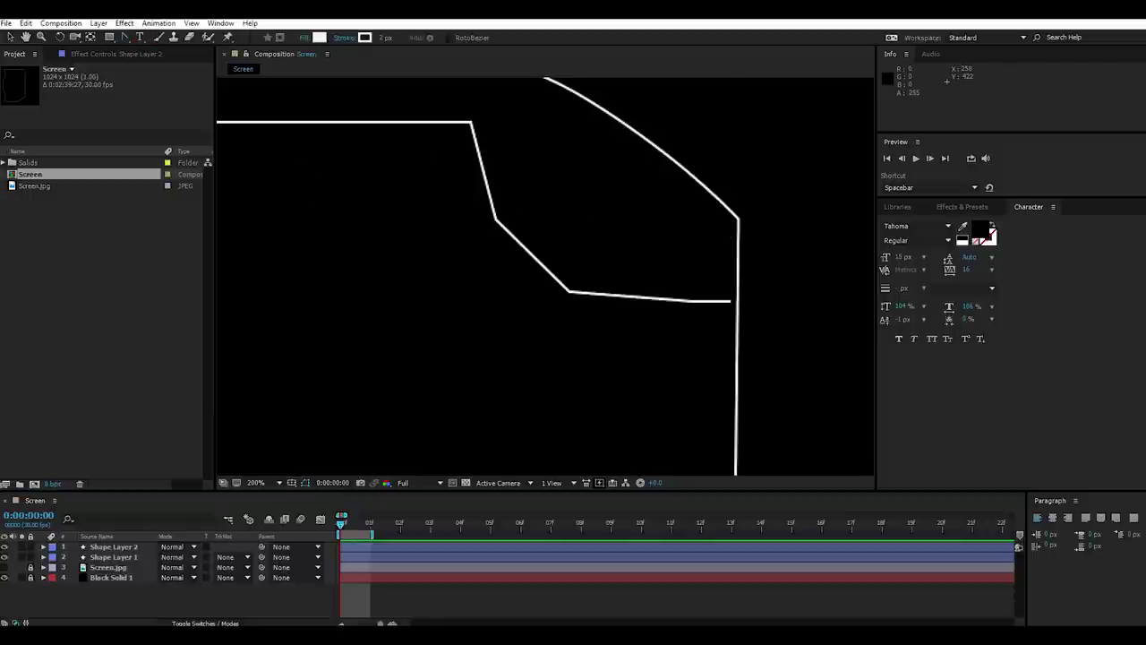
click(113, 546)
drag(538, 269, 607, 331)
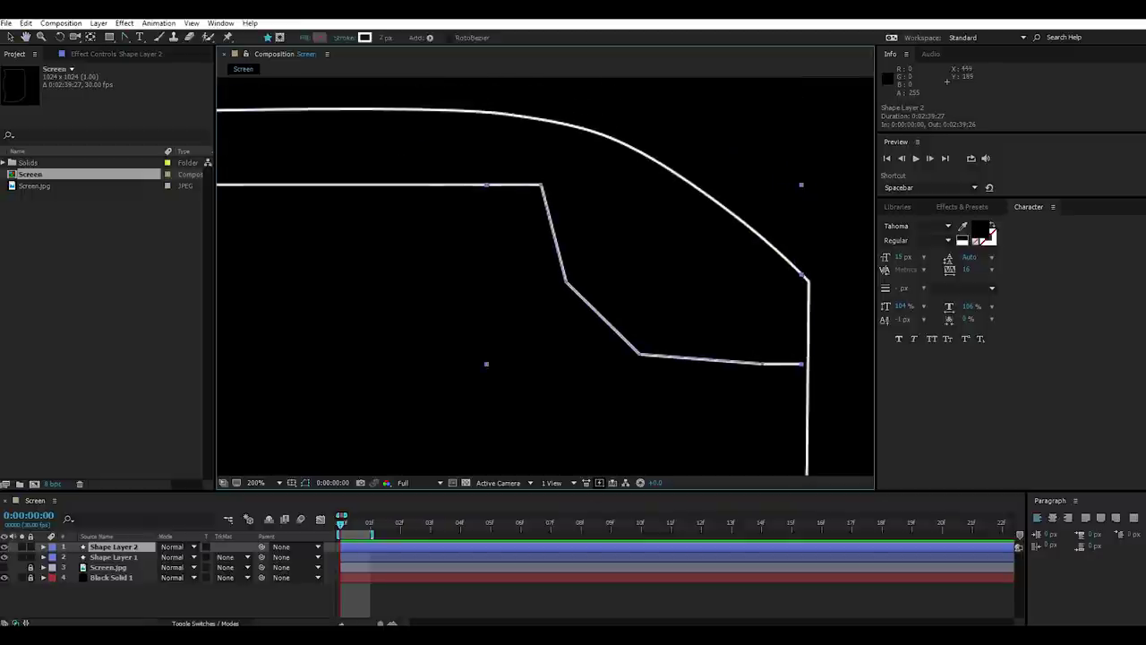
scroll(546, 276, up, 2)
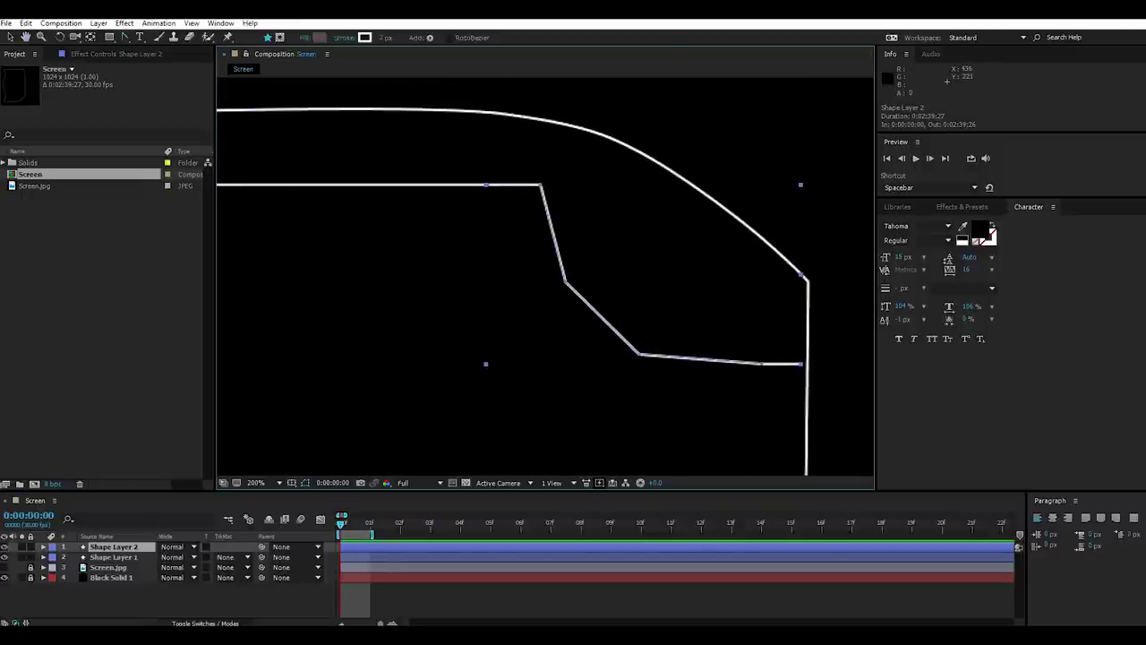
click(584, 286)
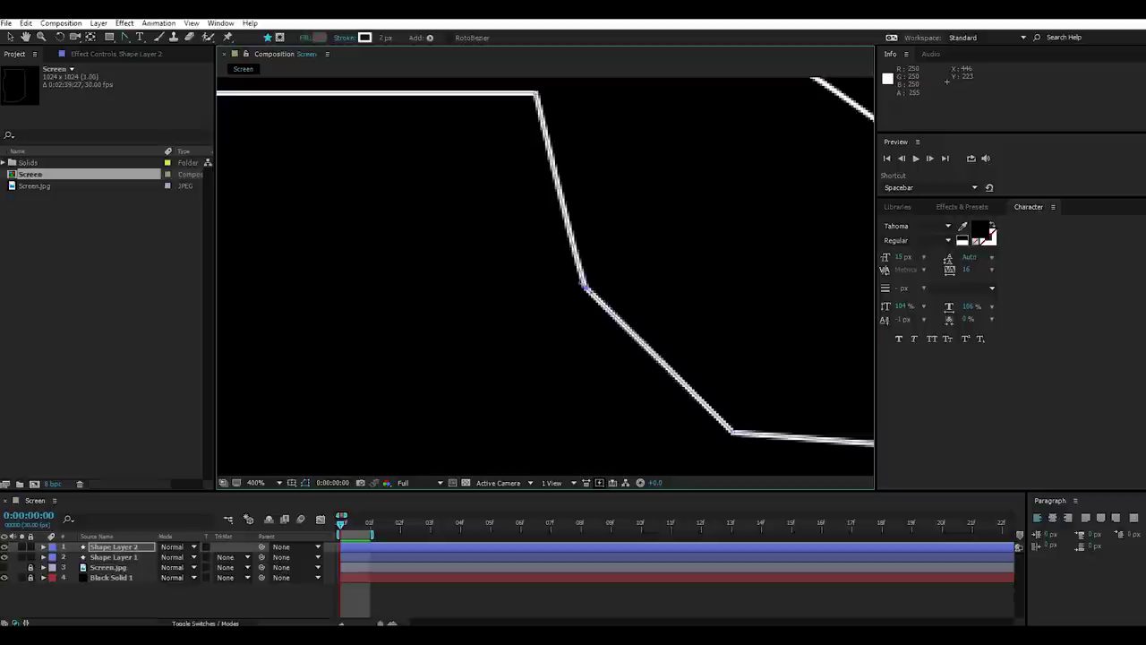
mouse_move(584, 286)
mouse_down()
mouse_move(623, 363)
mouse_move(371, 246)
mouse_up()
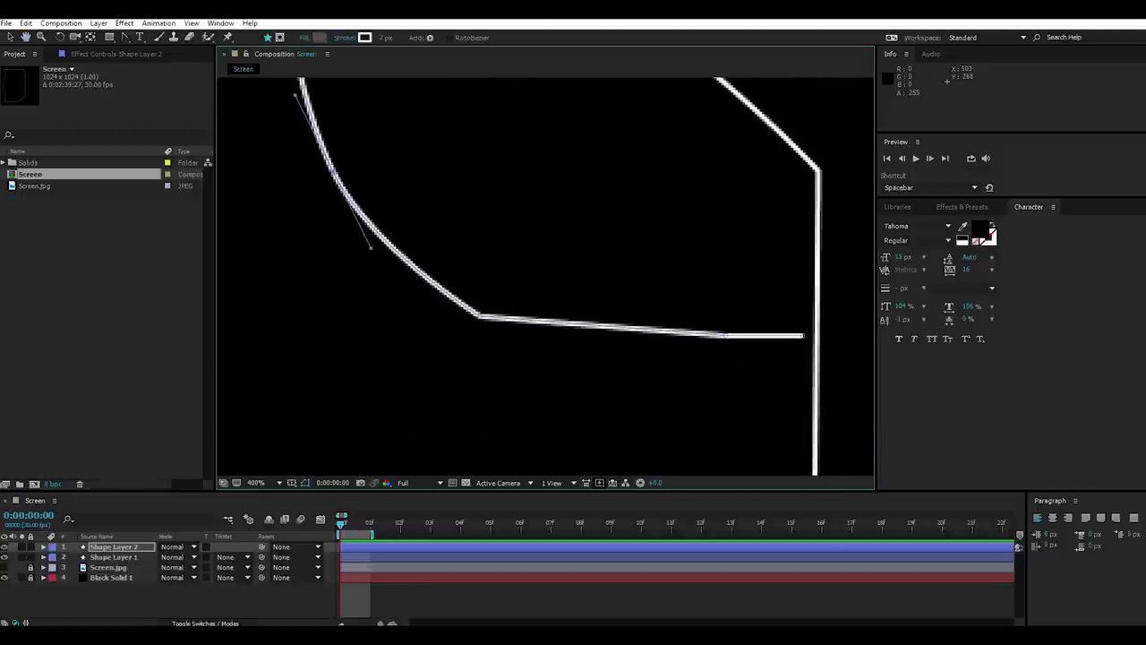
drag(479, 316, 576, 356)
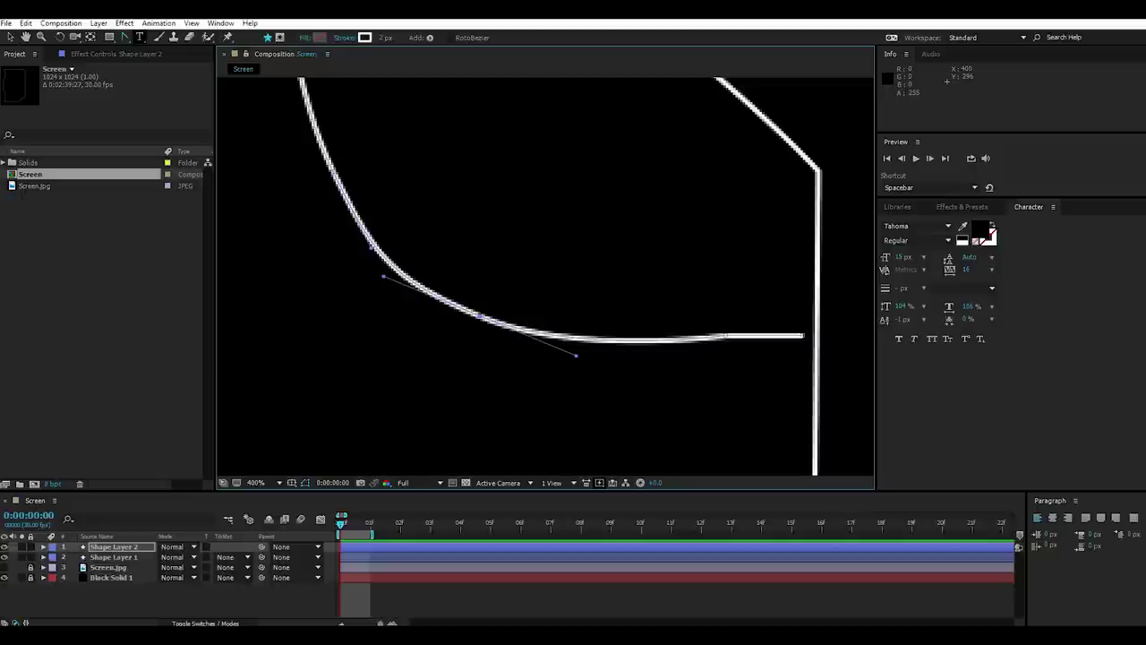
Shape the curve along the notch's bottom edge by adjusting its Bezier handles.
click(125, 37)
drag(125, 37, 157, 40)
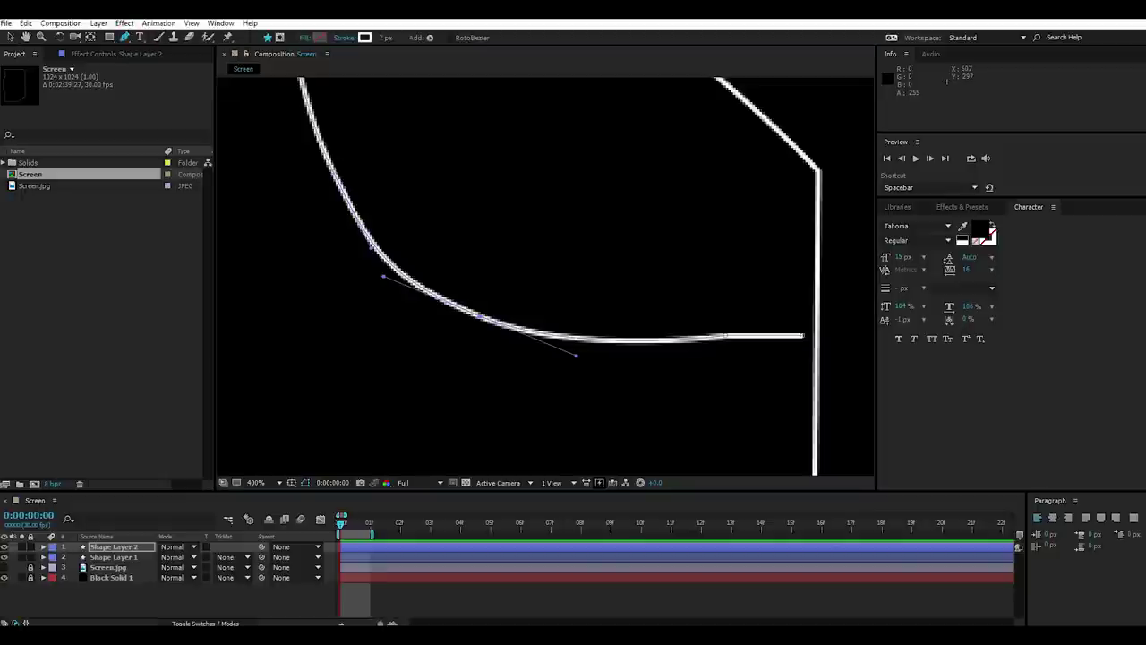
click(727, 337)
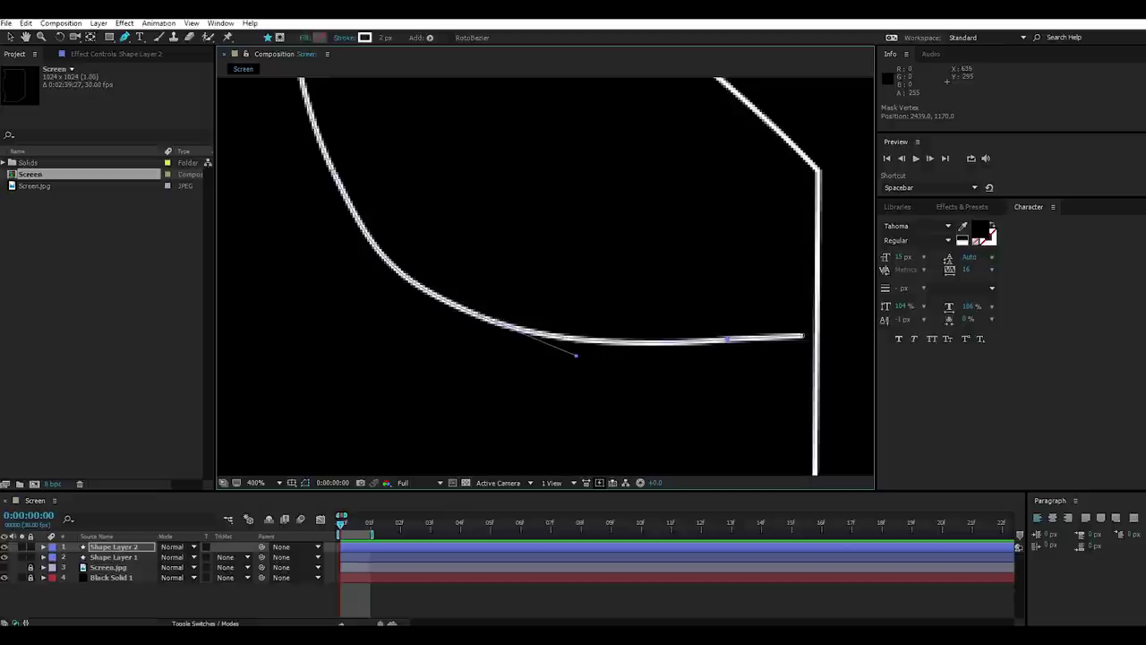
click(801, 336)
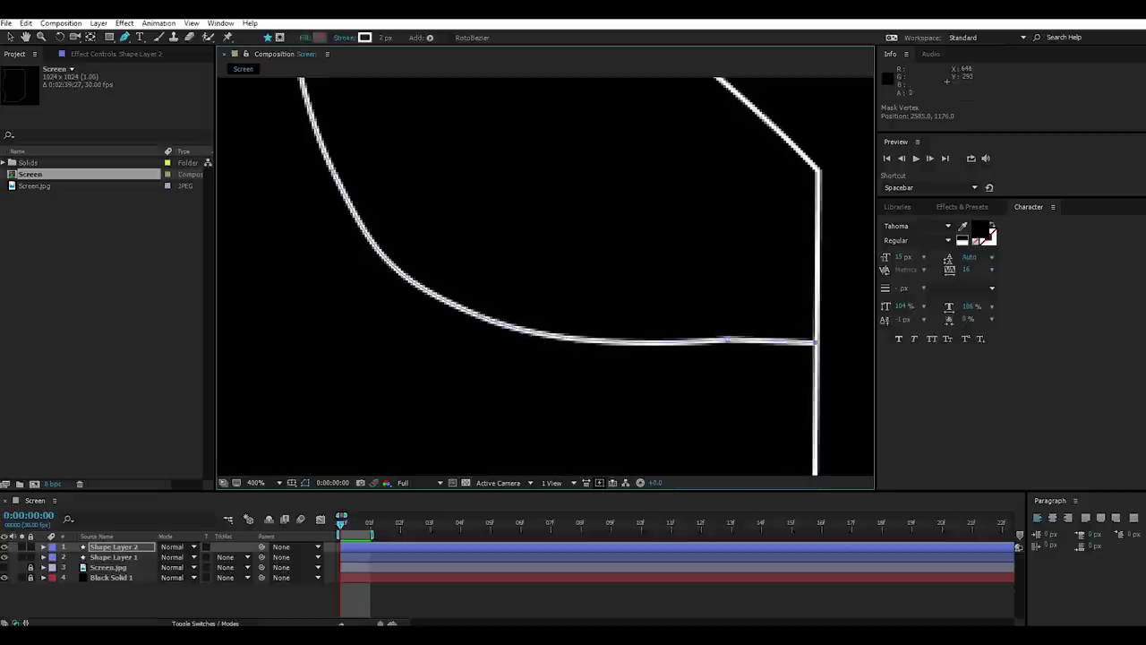
drag(553, 342, 576, 355)
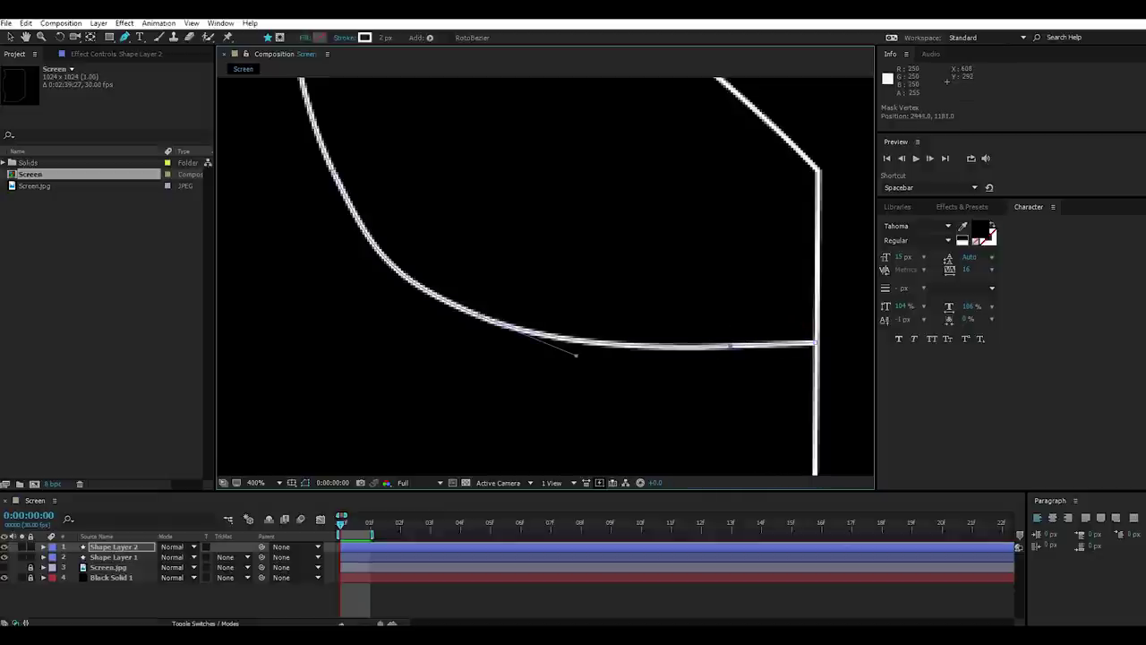
key(comma)
mouse_move(537, 314)
middle_down()
mouse_move(607, 320)
mouse_move(705, 348)
mouse_move(727, 367)
mouse_move(635, 473)
mouse_move(610, 472)
middle_up()
key(period)
Round and fine-tune the notch's top corner curve, then deselect the shape to preview.
click(125, 37)
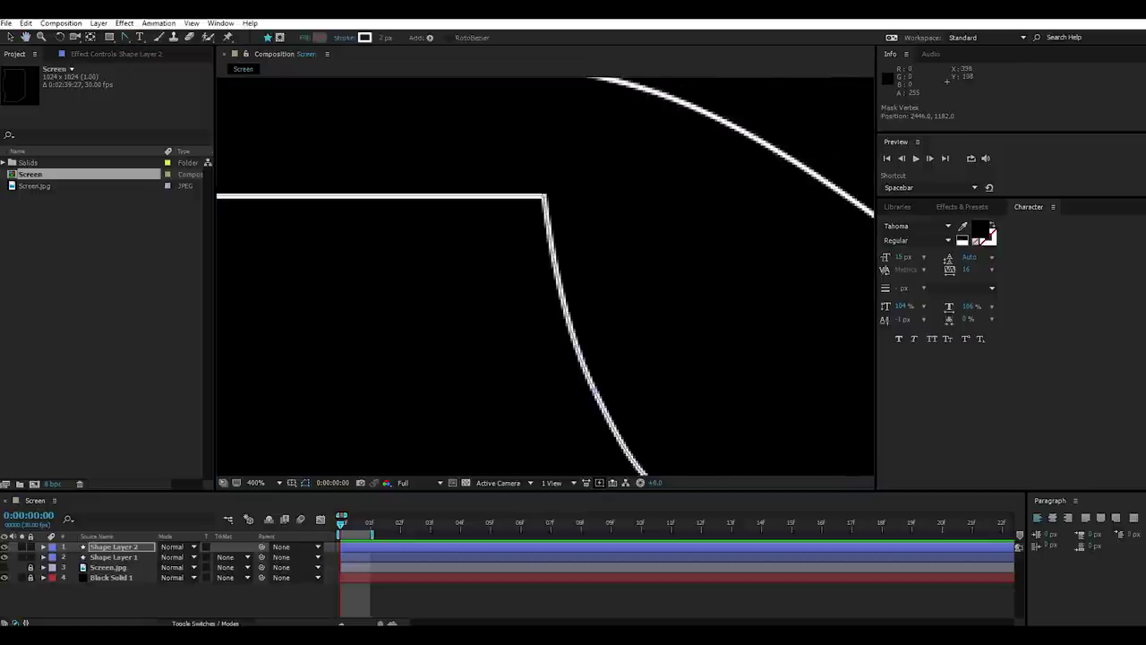
mouse_move(544, 196)
alt+mouse_down()
mouse_move(609, 211)
mouse_move(581, 225)
alt+mouse_up()
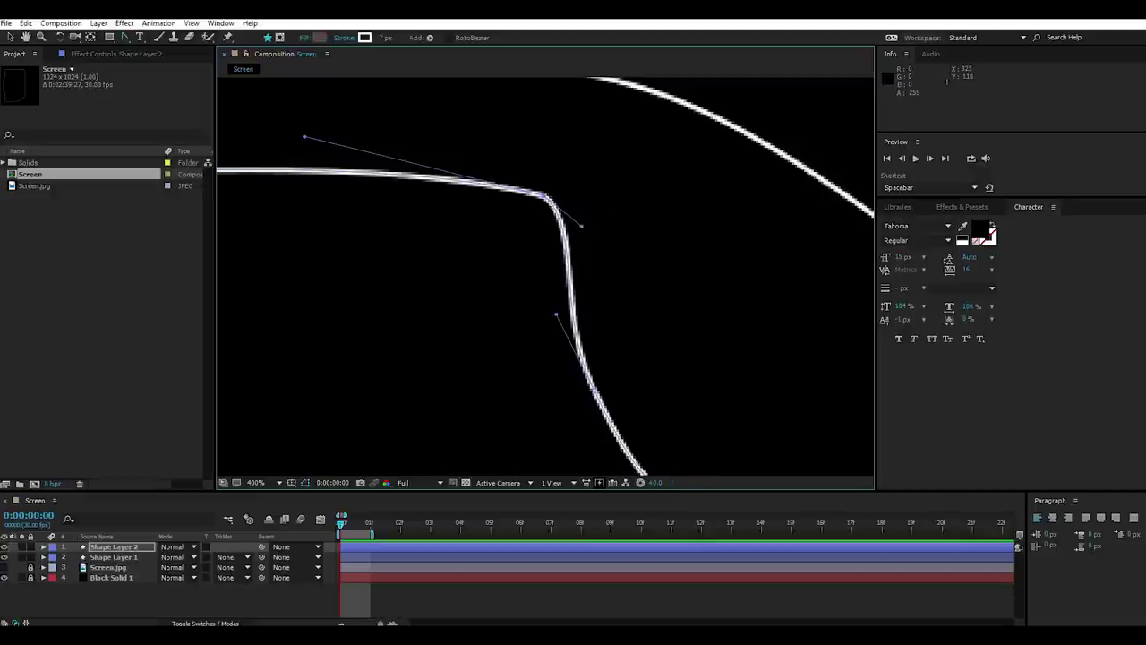
drag(304, 137, 453, 166)
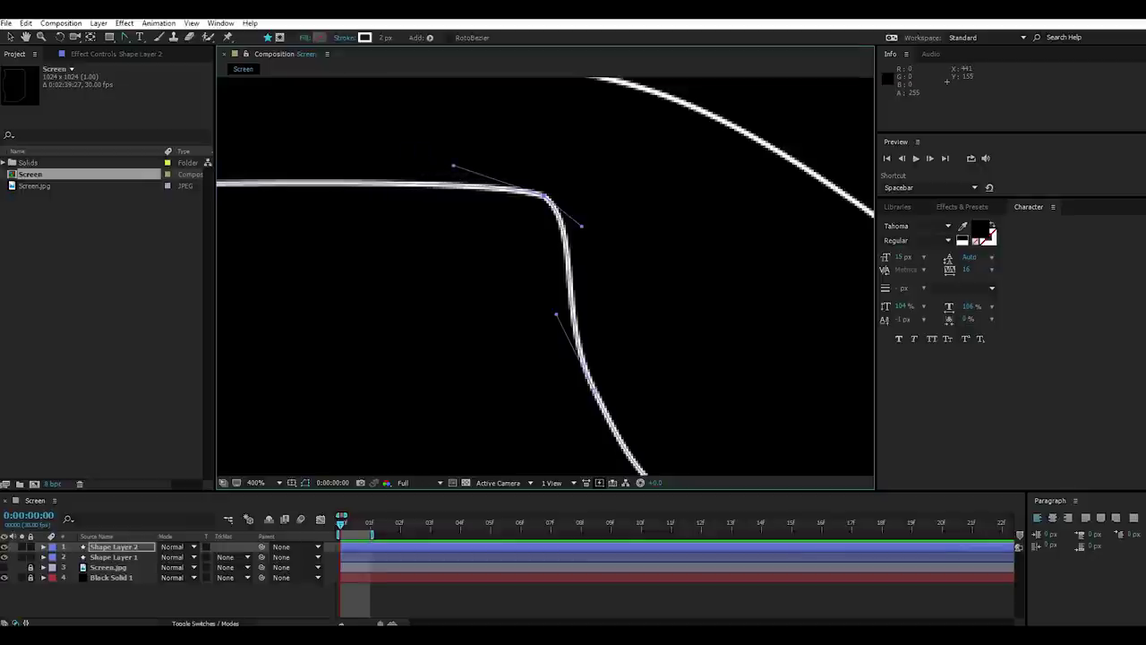
drag(583, 226, 570, 228)
key(slash)
drag(551, 277, 617, 351)
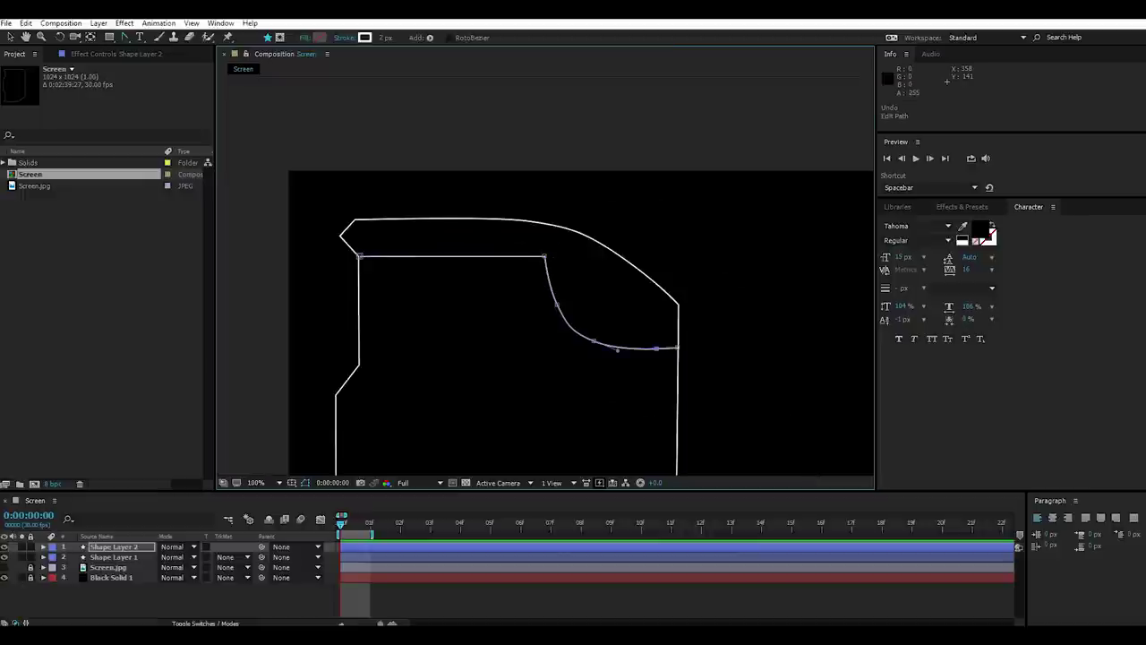
click(224, 596)
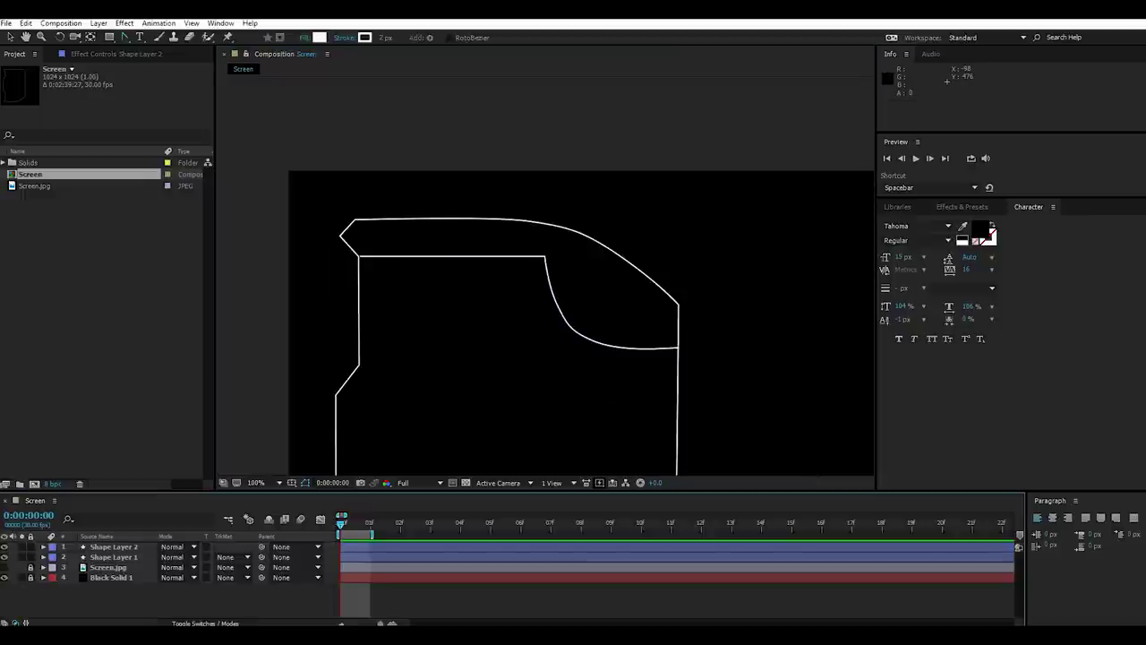
Dismiss the time jump and select the outline shape layer to show its path points.
click(330, 483)
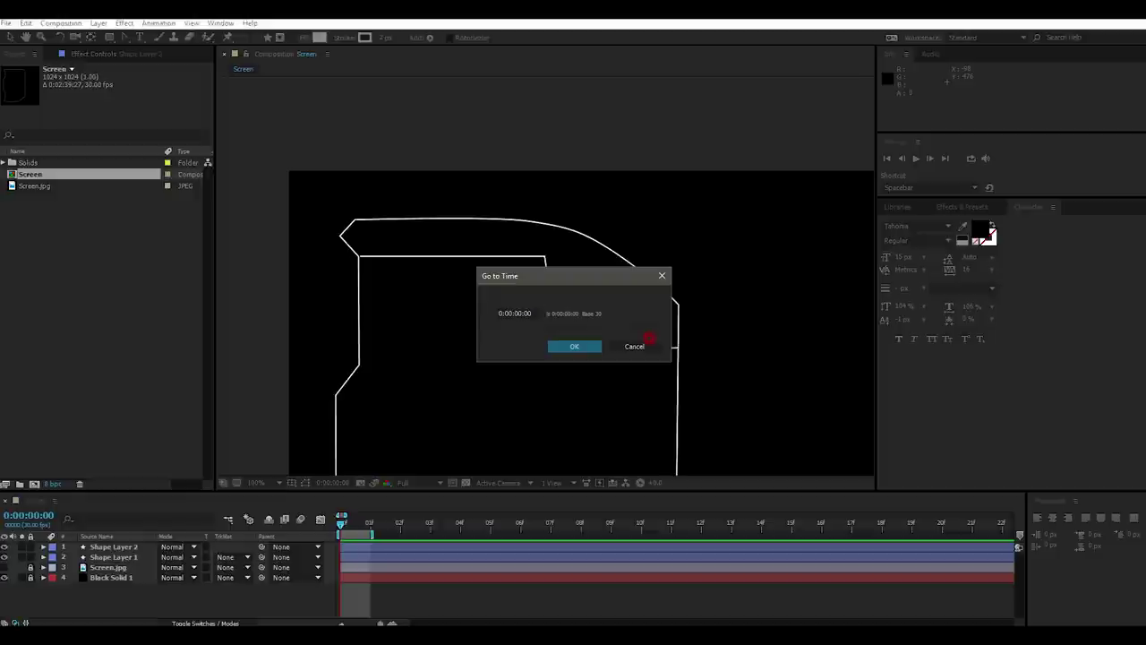
click(637, 346)
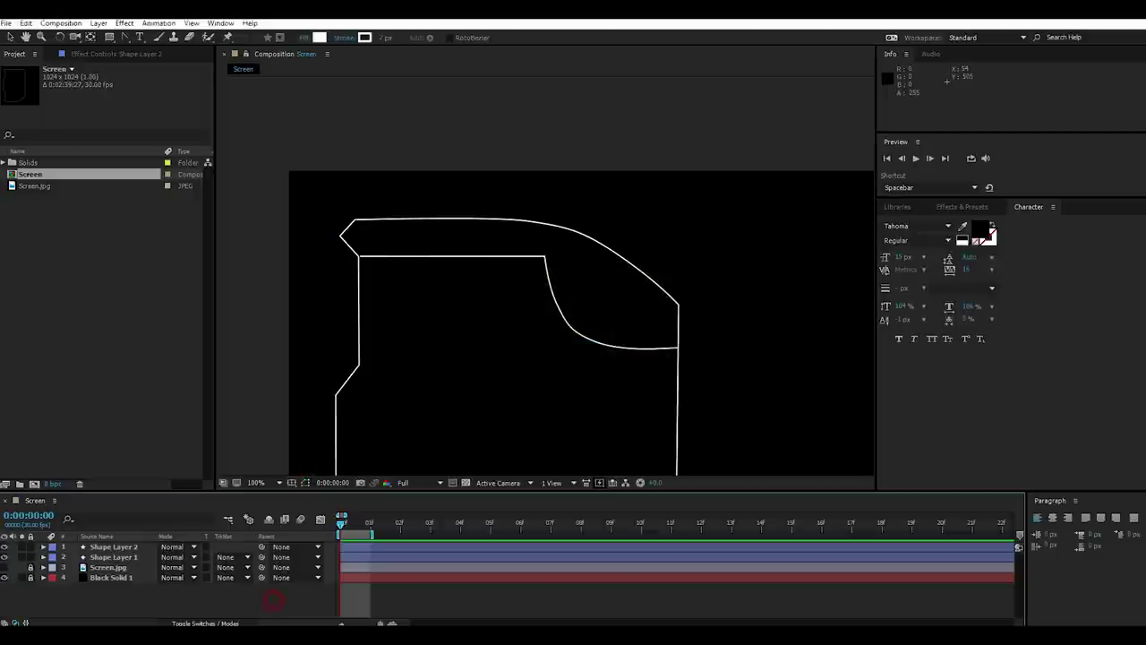
scroll(548, 296, down, 4)
scroll(548, 292, up, 4)
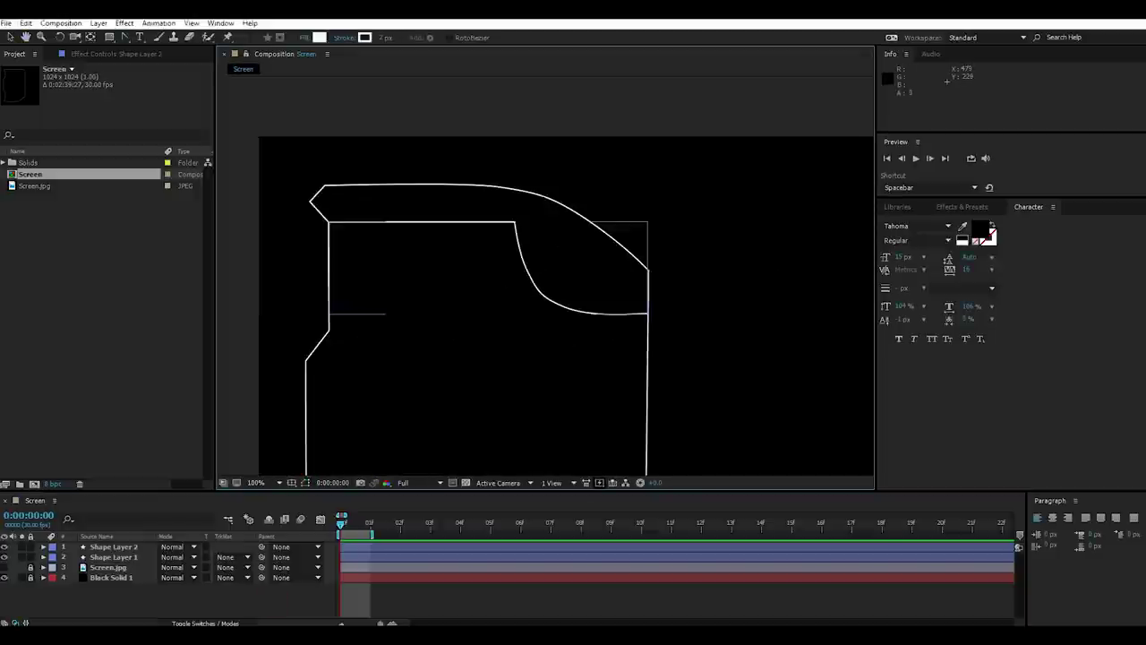
scroll(548, 292, up, 4)
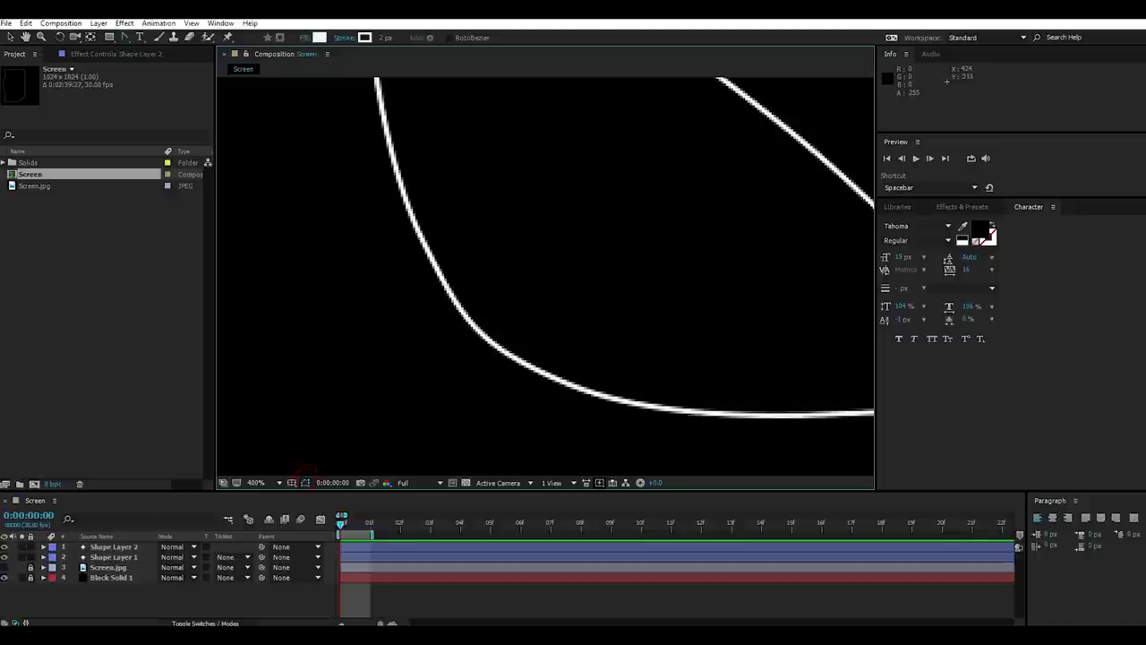
scroll(548, 292, right, 3)
key(ctrl+Up)
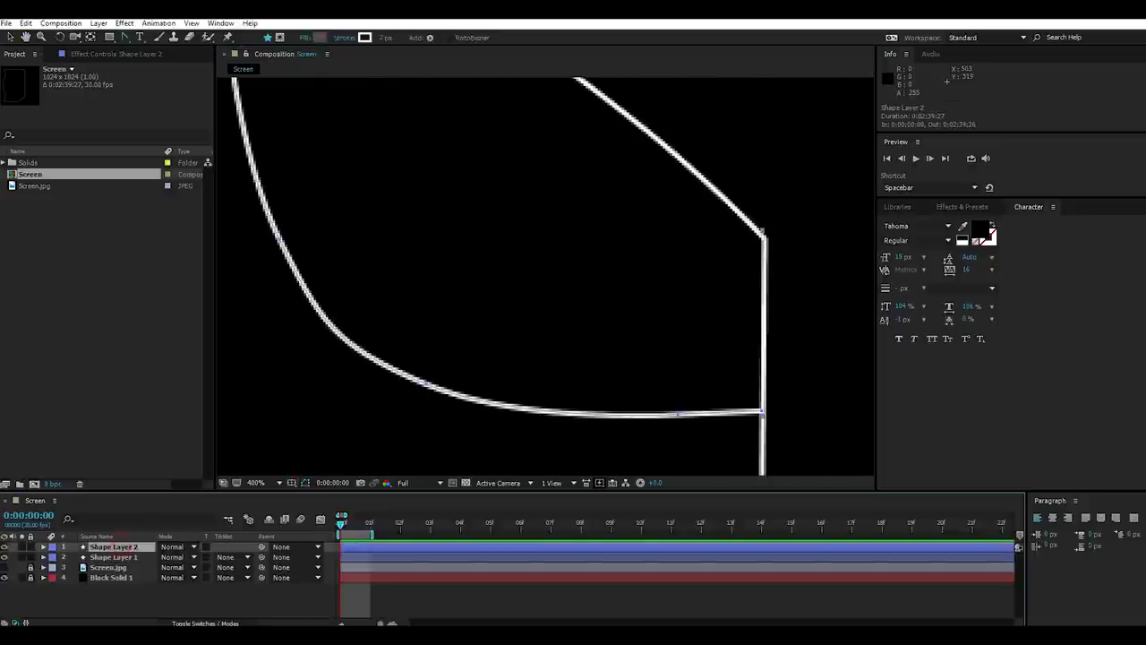
scroll(543, 273, down, 2)
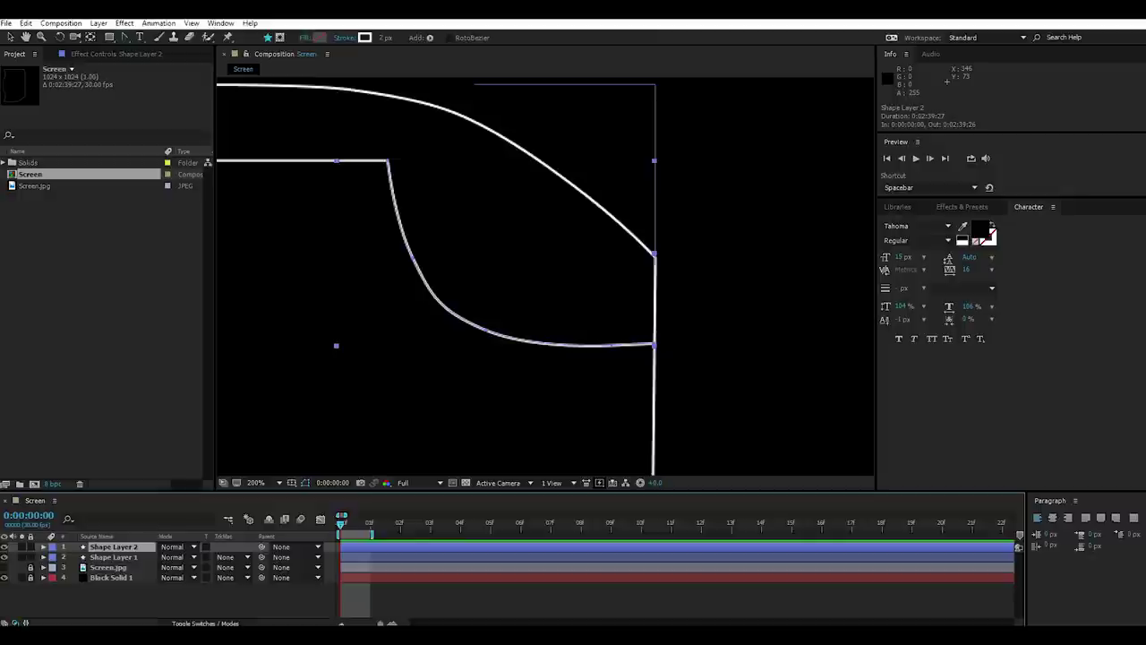
scroll(363, 170, up, 1)
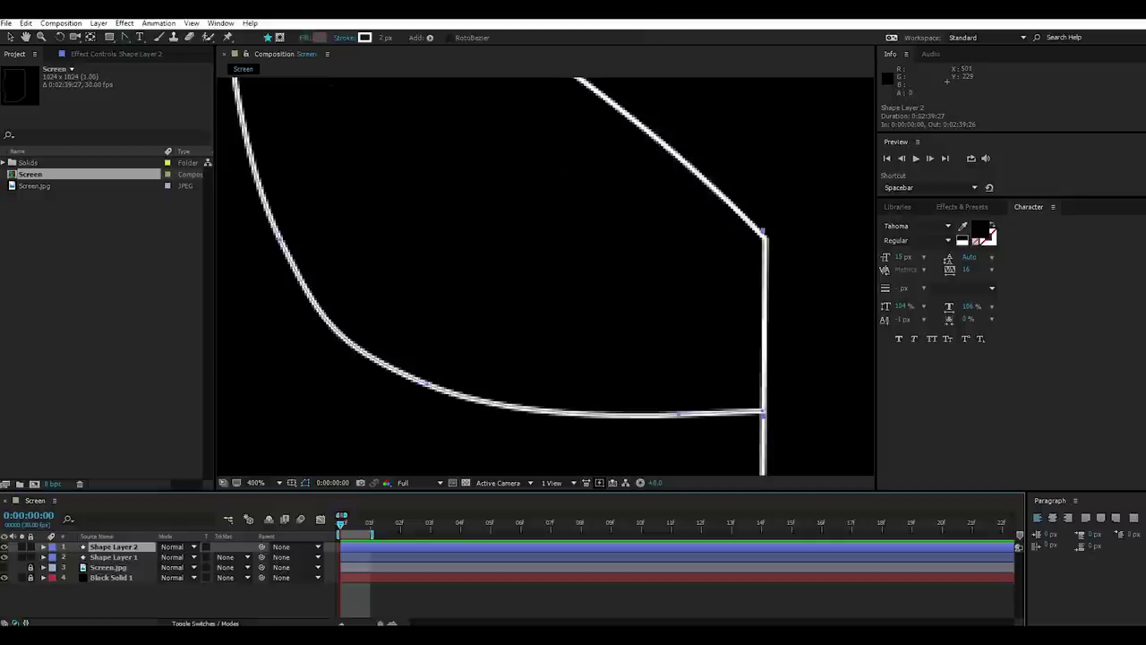
scroll(363, 170, up, 1)
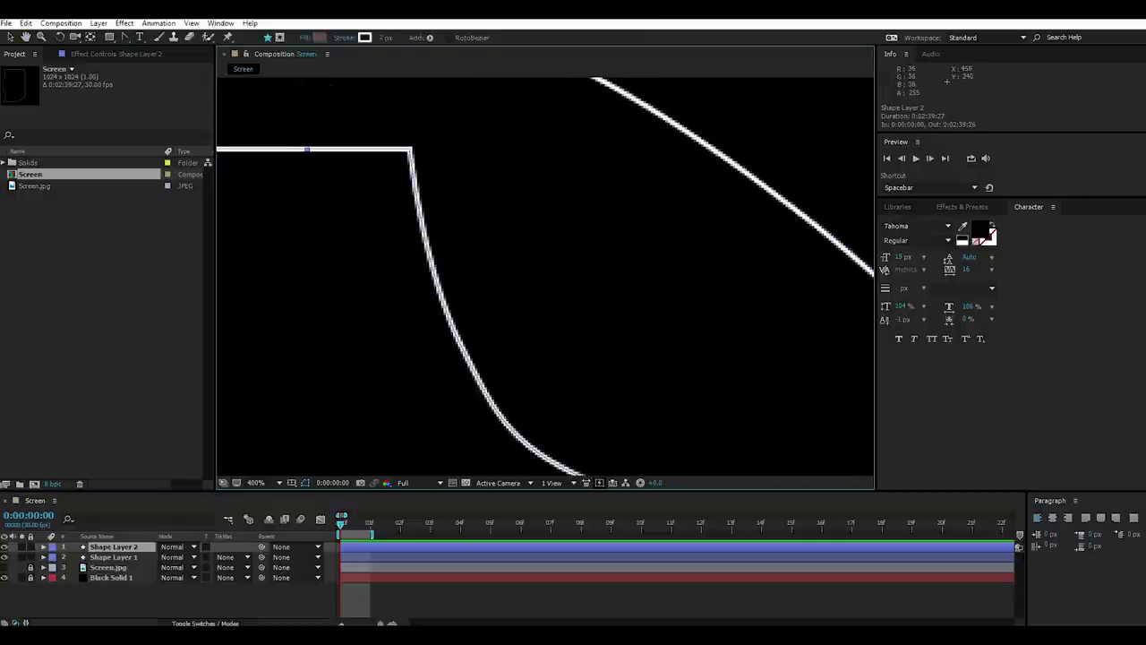
Add Pen-tool points and drag handles to flatten the notch's bottom curve into the right side.
key(g)
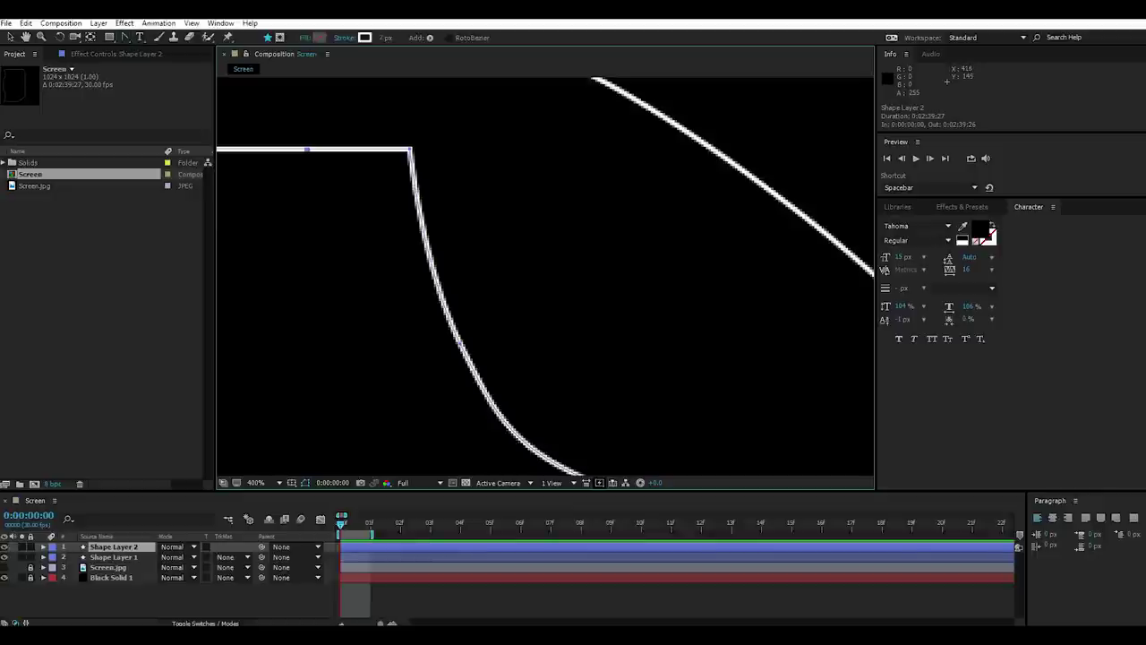
drag(555, 359, 548, 268)
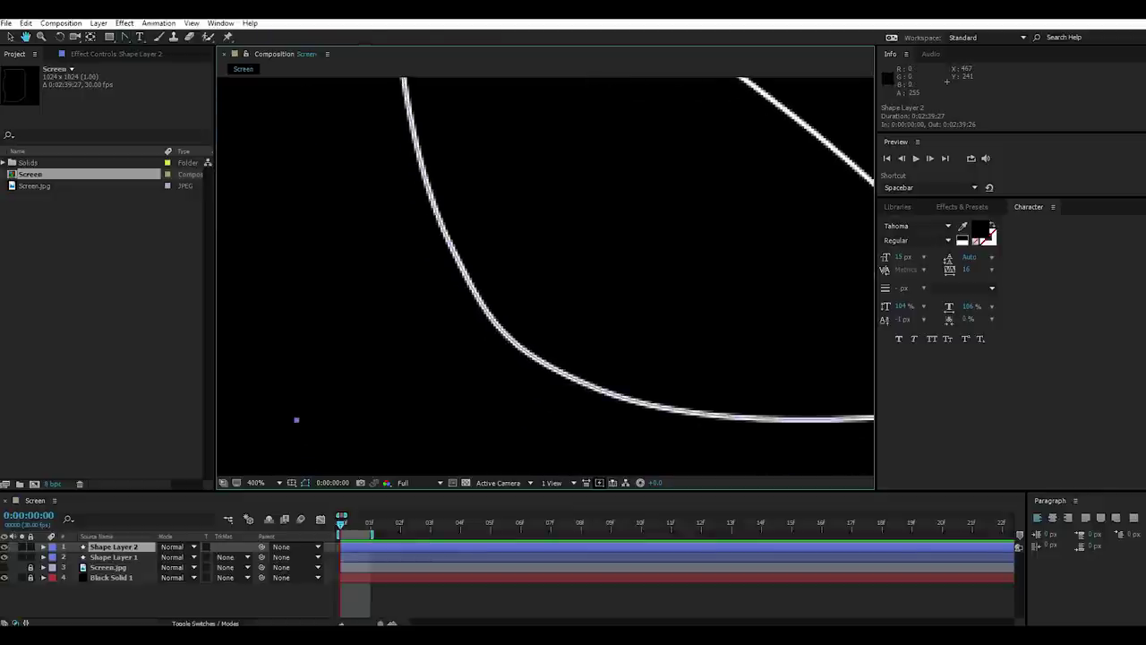
key(g)
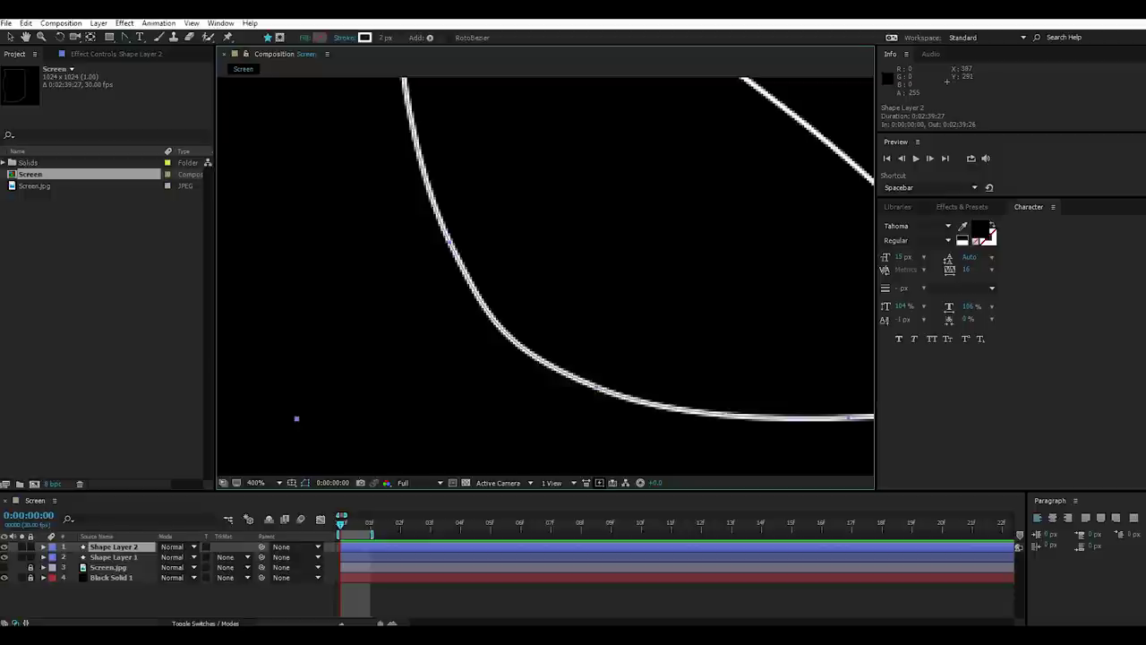
drag(546, 269, 412, 247)
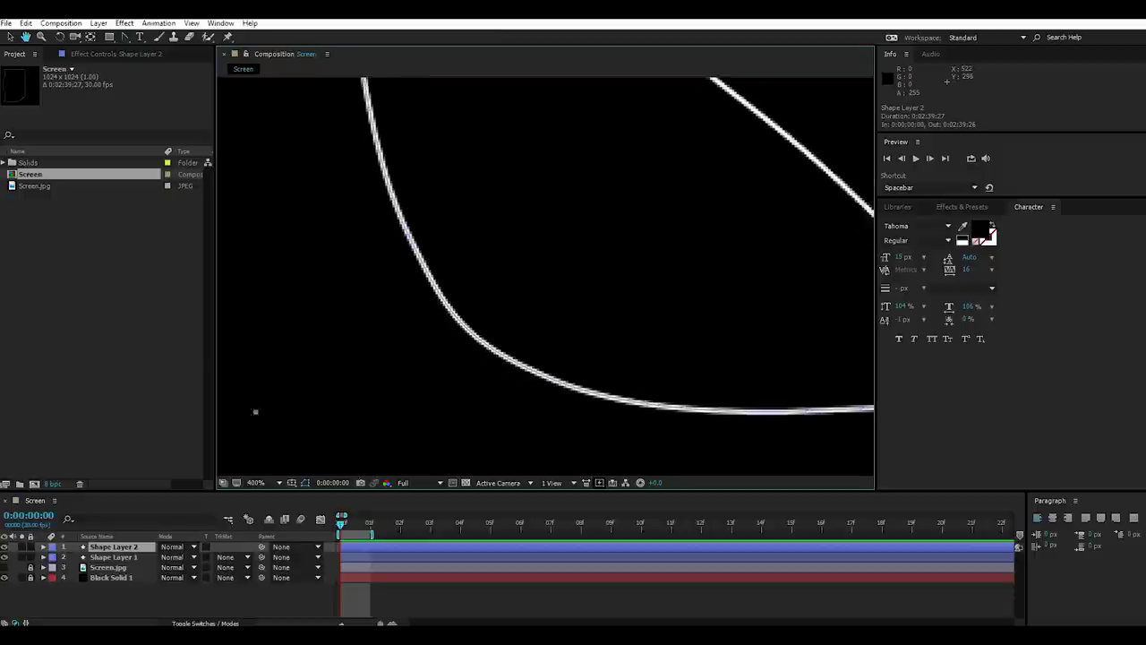
drag(622, 392, 551, 405)
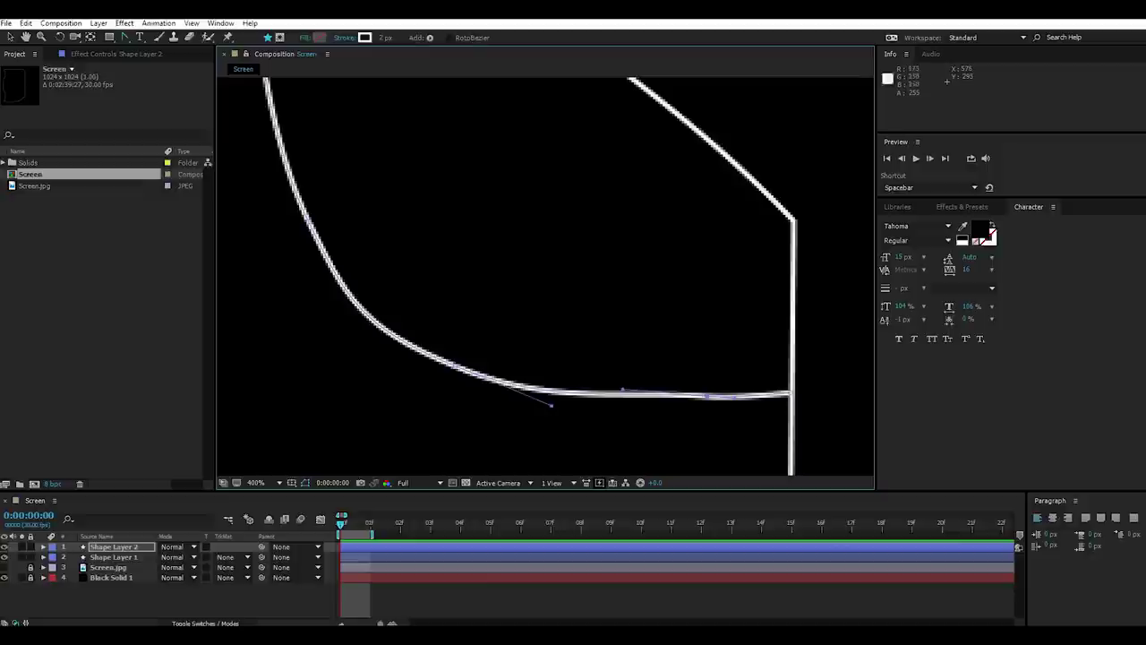
drag(124, 36, 179, 77)
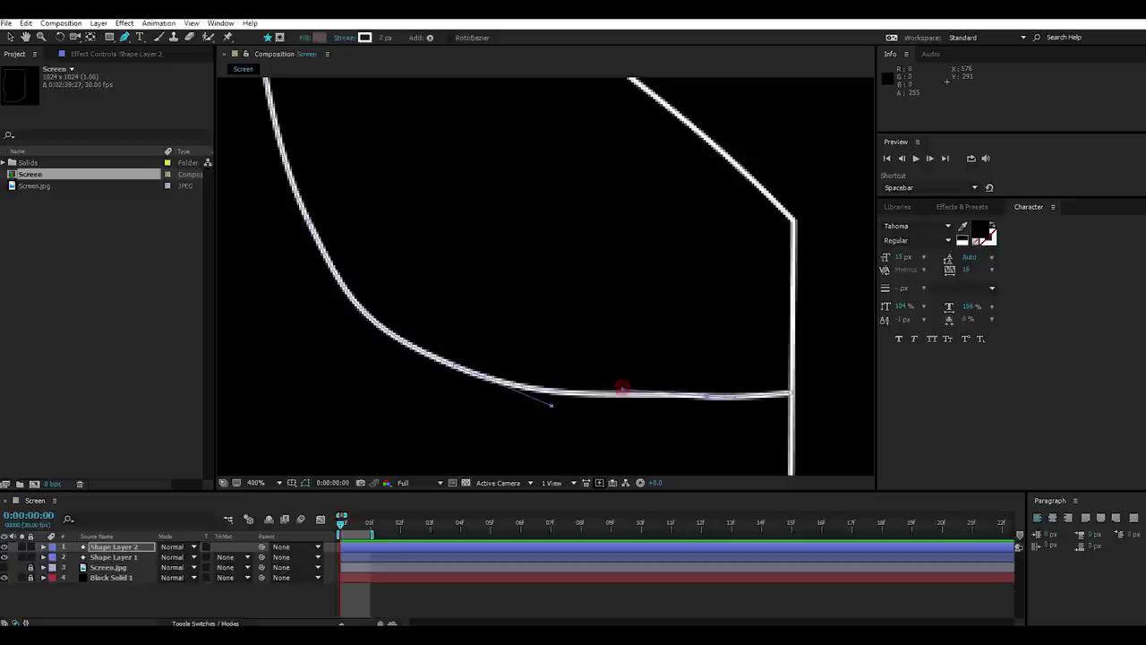
drag(622, 392, 626, 396)
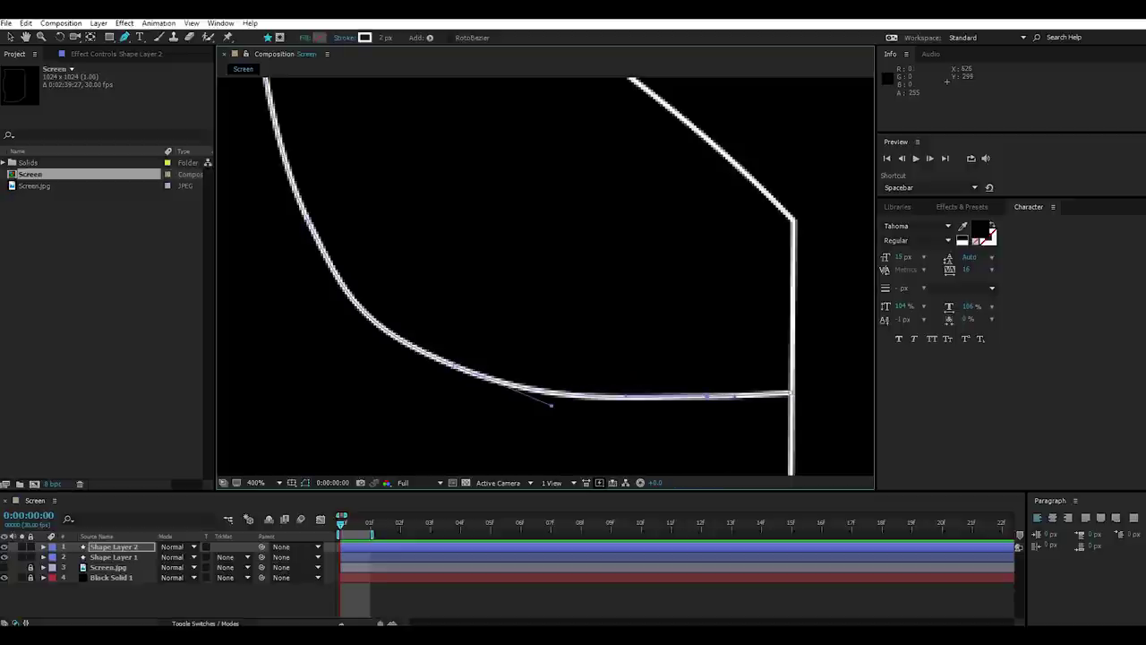
click(788, 392)
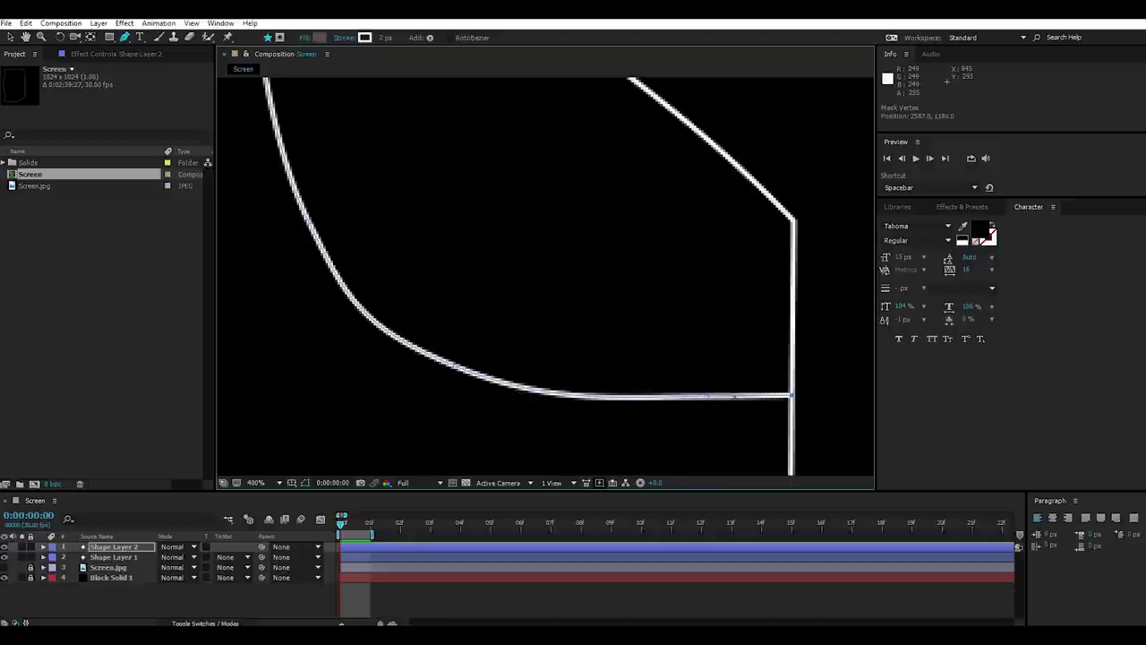
alt+drag(790, 394, 626, 389)
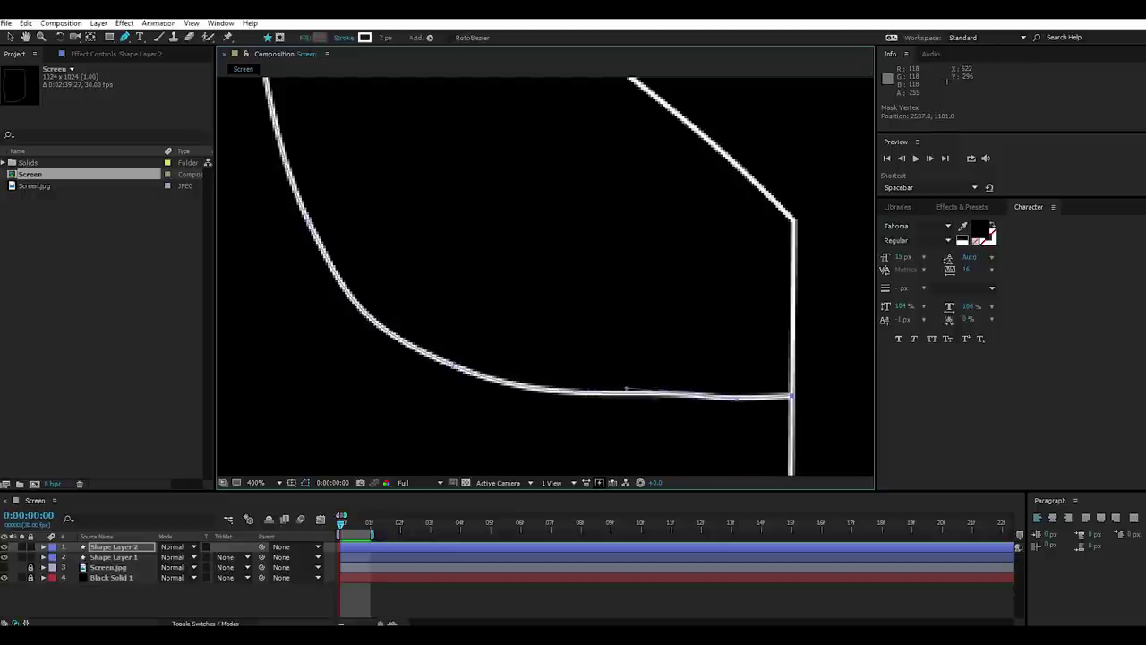
mouse_move(707, 396)
mouse_down()
mouse_move(552, 405)
mouse_move(632, 474)
mouse_up()
Deselect the outline and view it at 100% to check the smoothed right side.
key(comma)
key(comma)
key(comma)
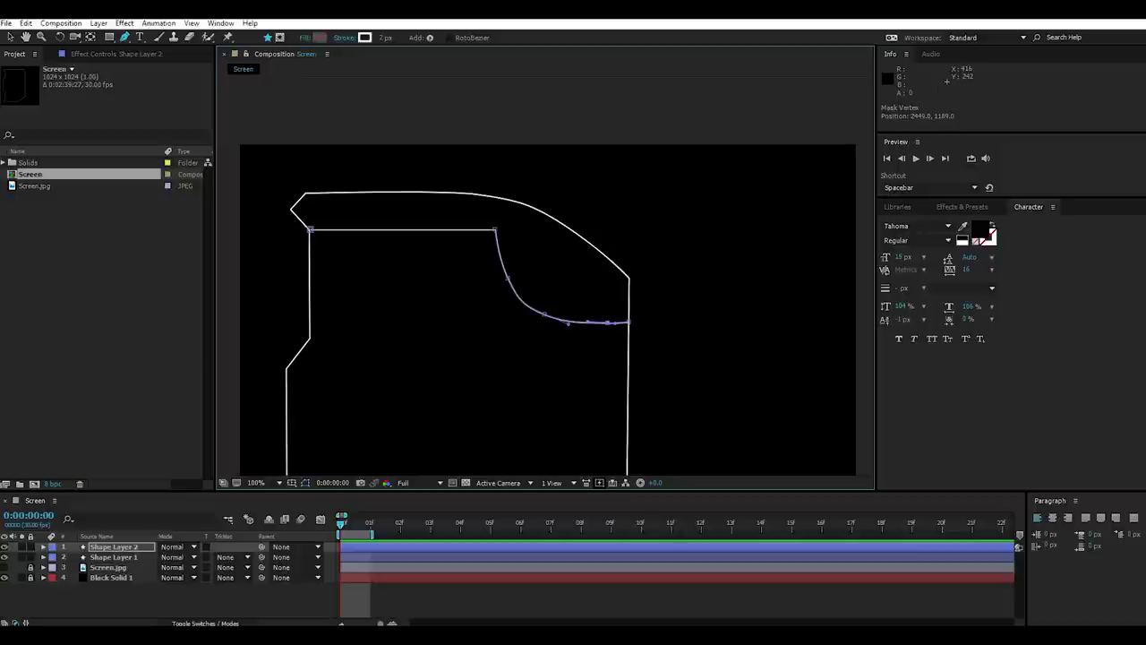
click(313, 591)
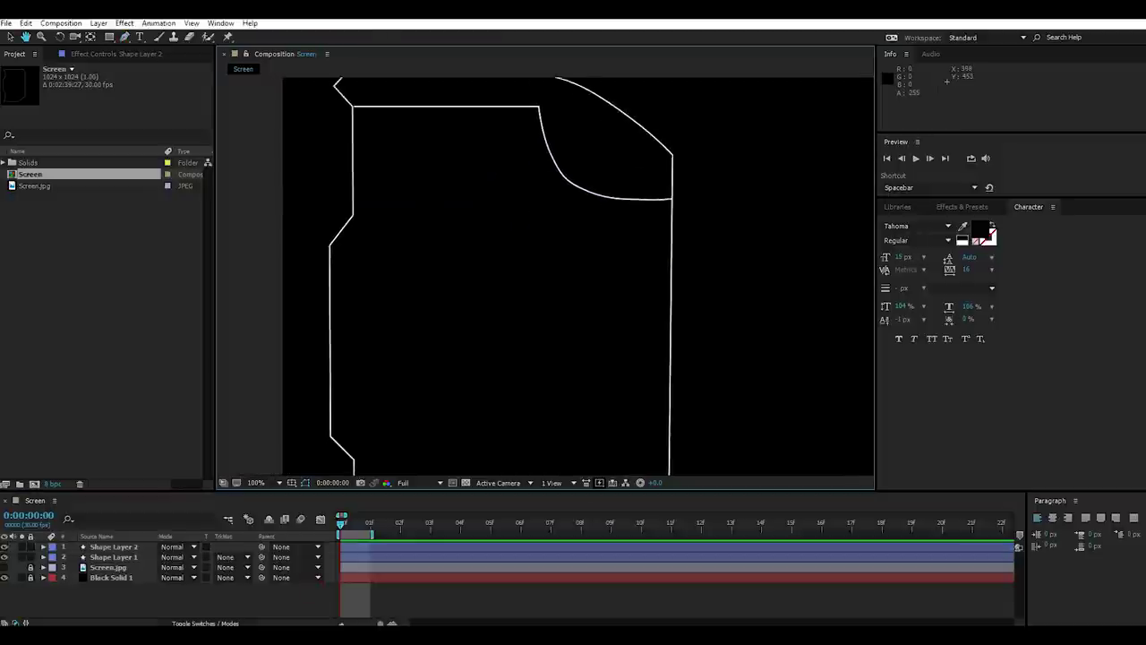
key(comma)
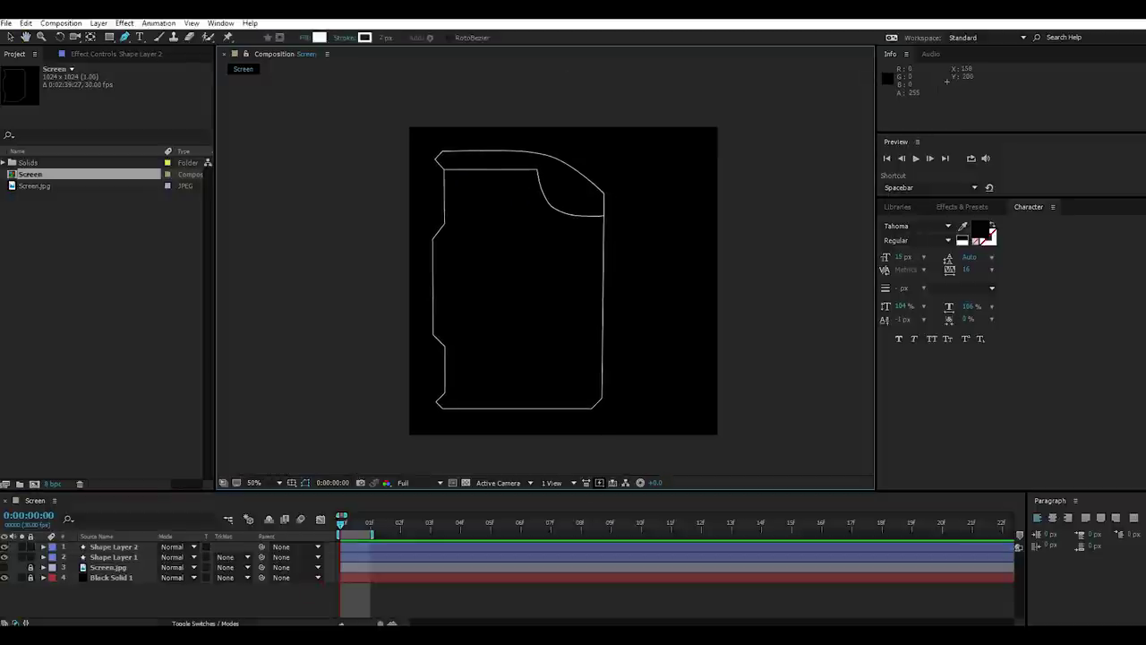
key(comma)
key(period)
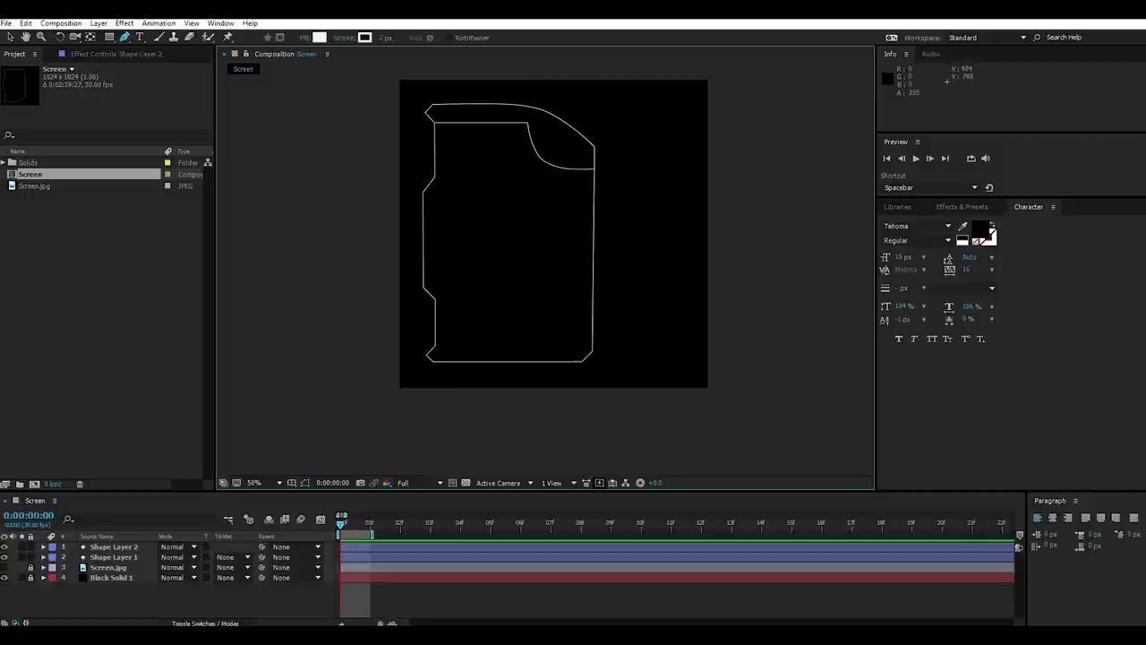
key(period)
key(period)
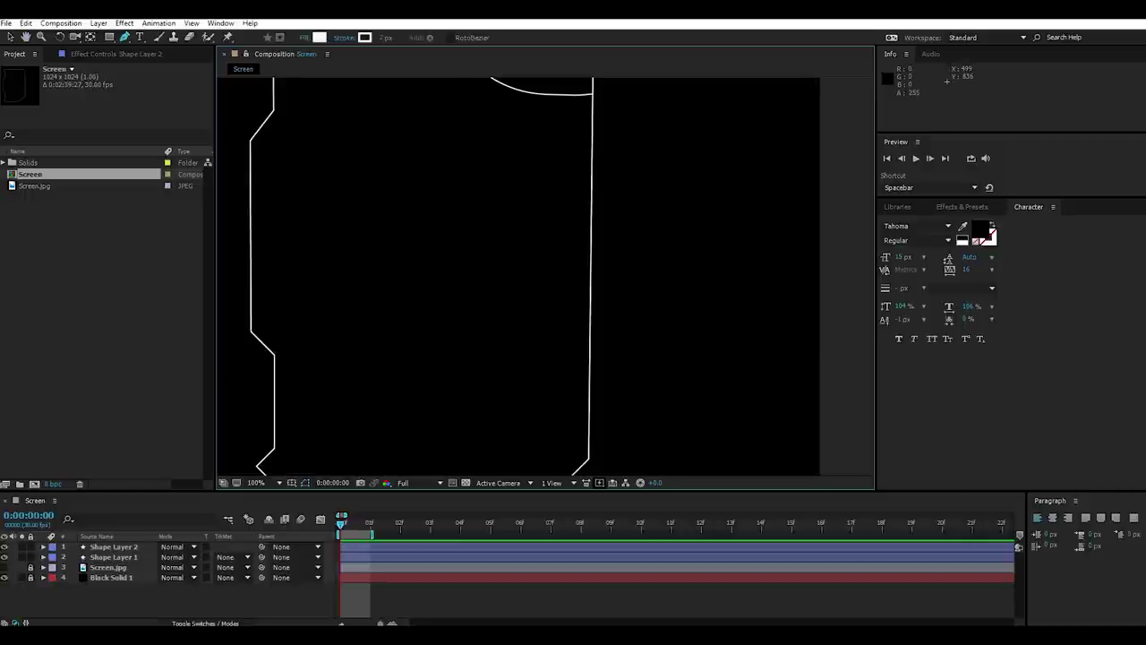
drag(385, 278, 345, 321)
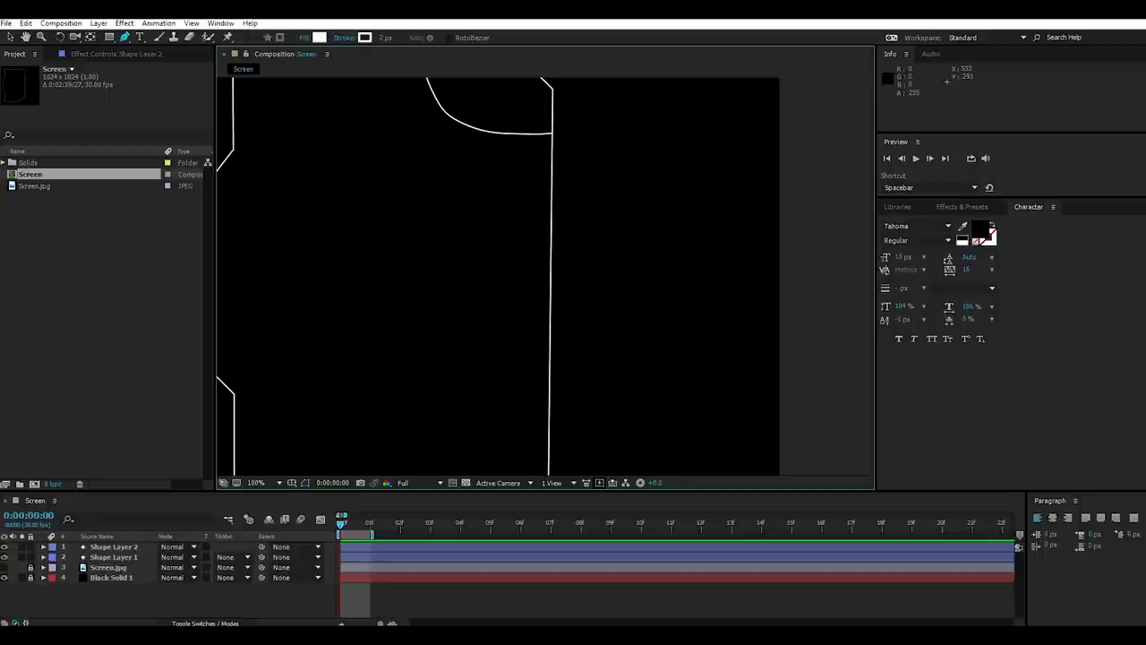
Draw a new triangle shape along the outline's inner right side.
click(473, 154)
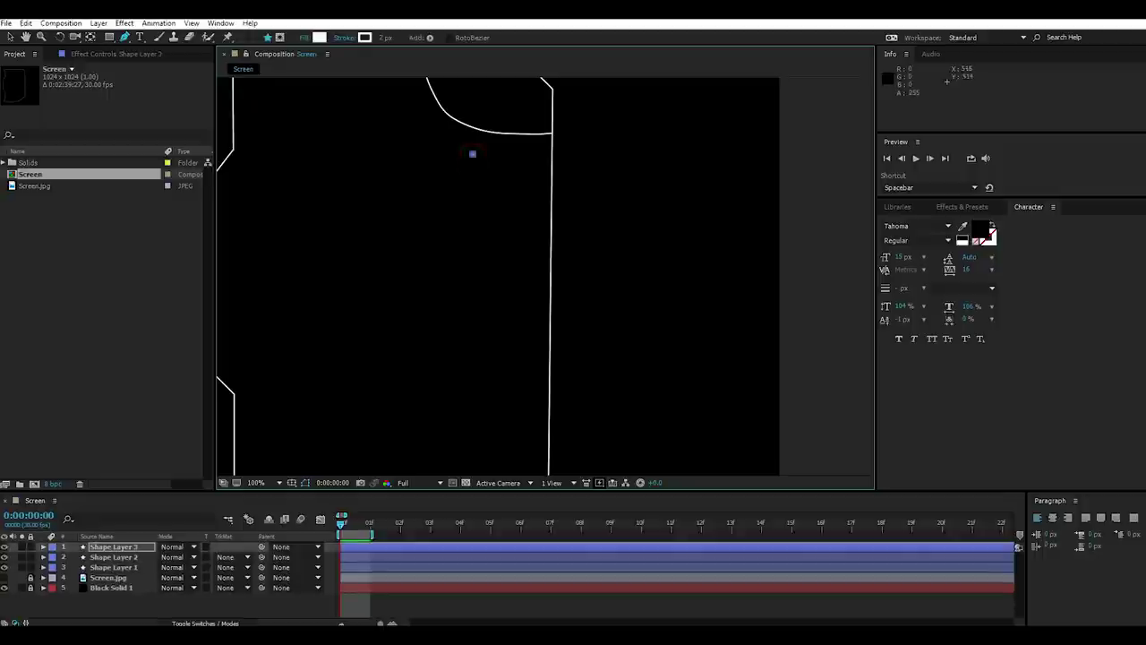
drag(473, 154, 493, 111)
key(comma)
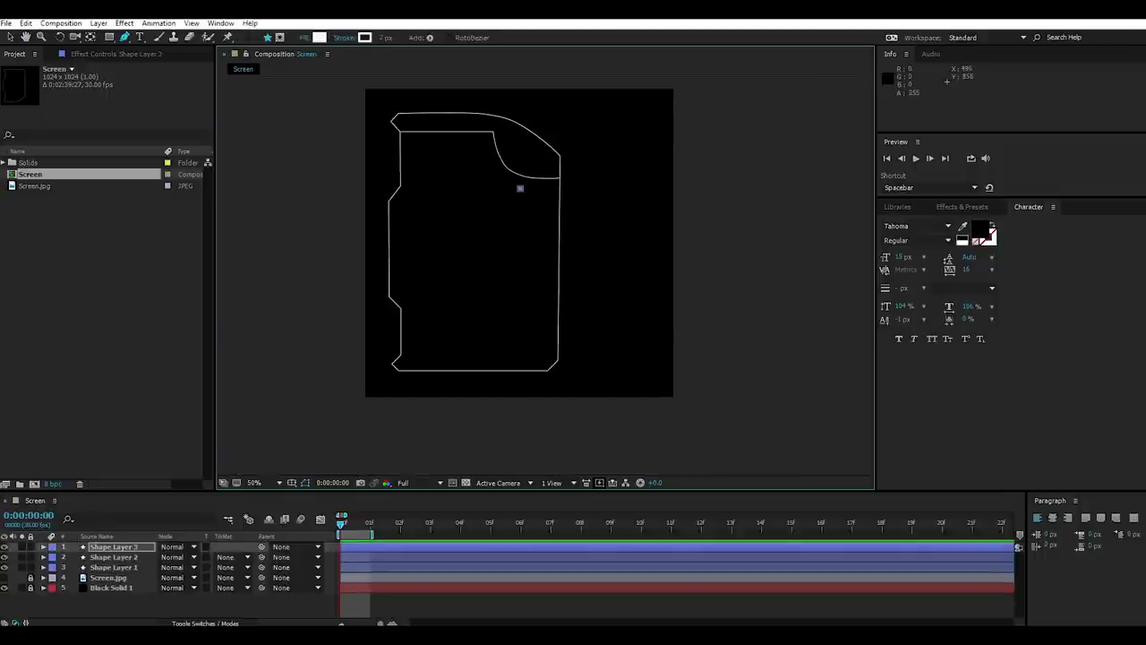
click(520, 336)
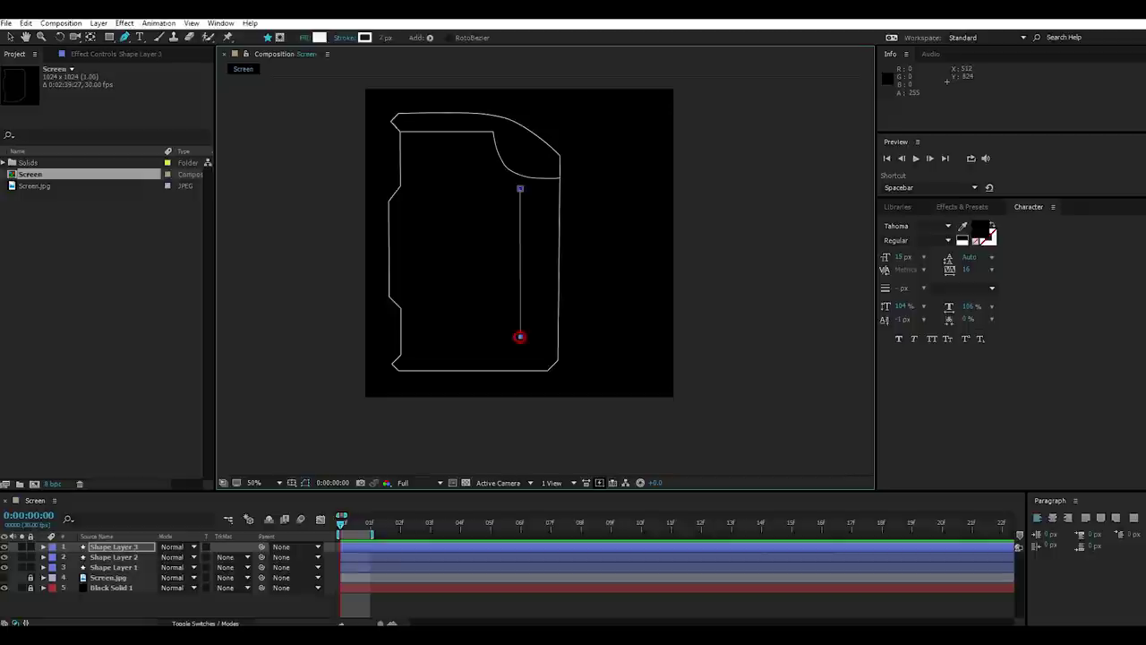
click(402, 338)
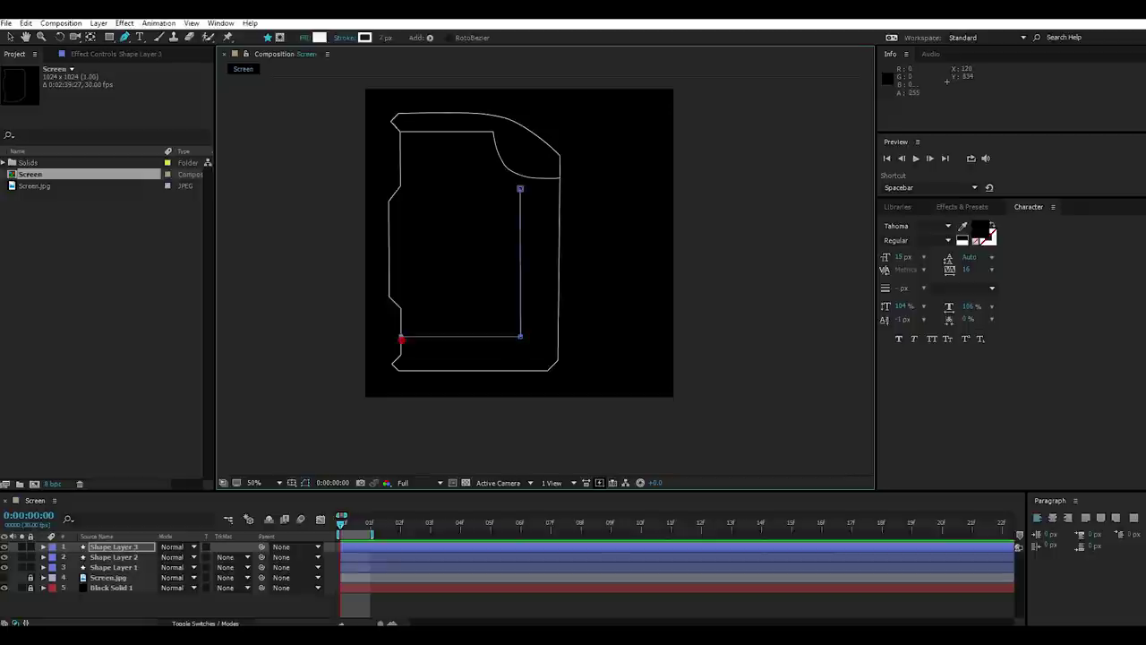
click(520, 189)
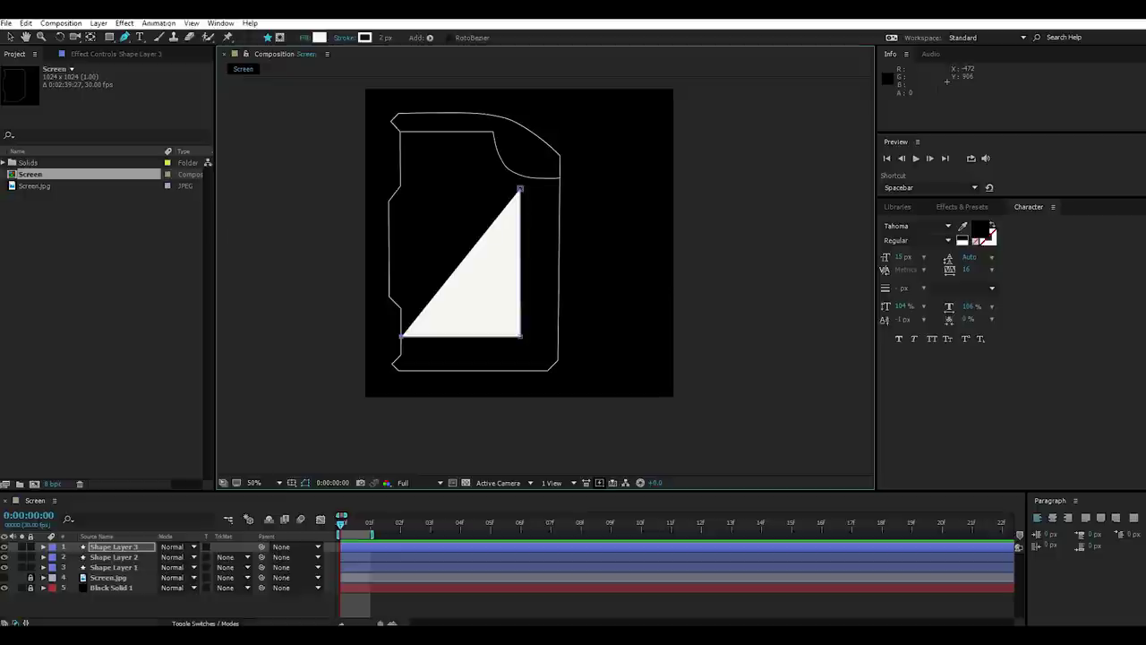
Expand the triangle's contents, turn off its white fill, and hide the path overlay.
click(43, 546)
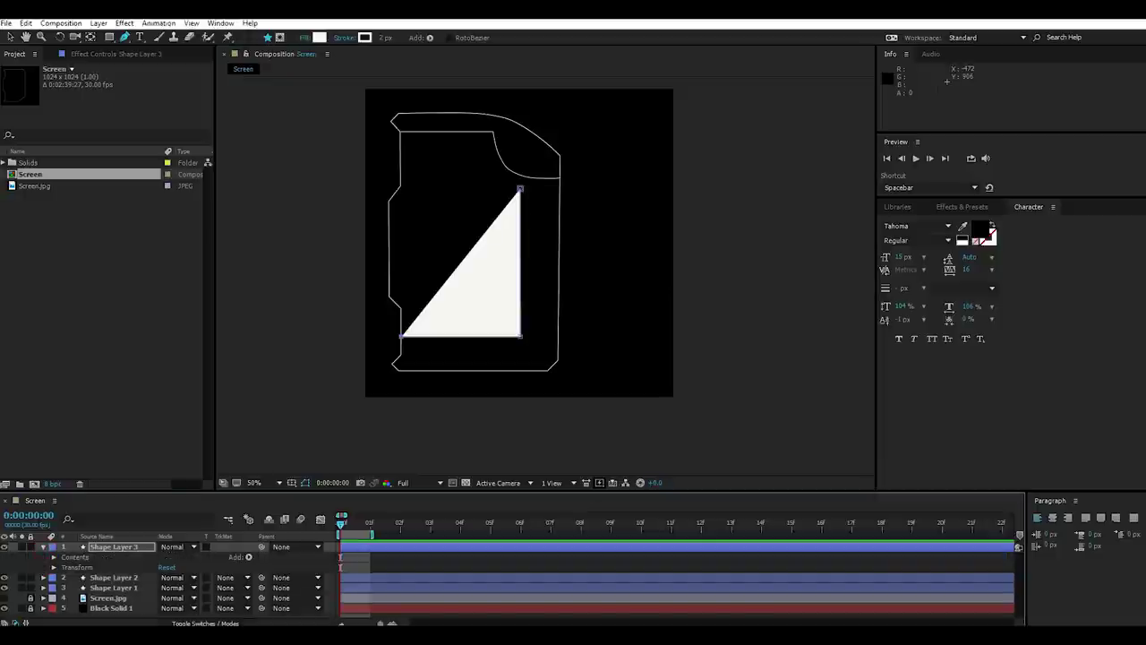
click(53, 557)
click(63, 567)
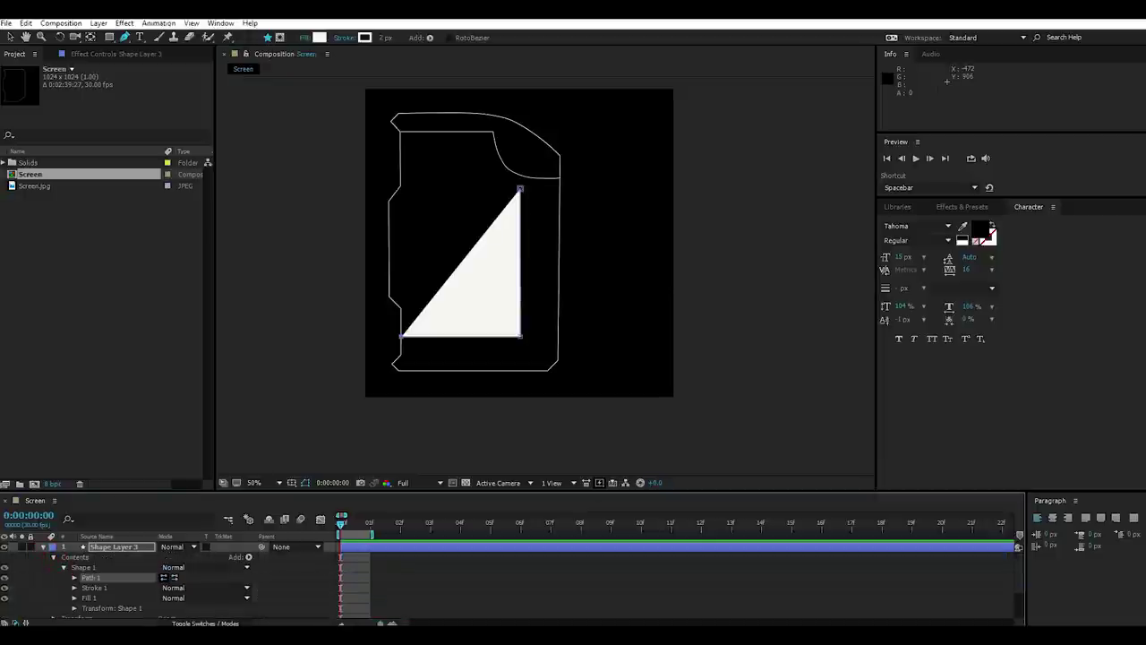
click(5, 597)
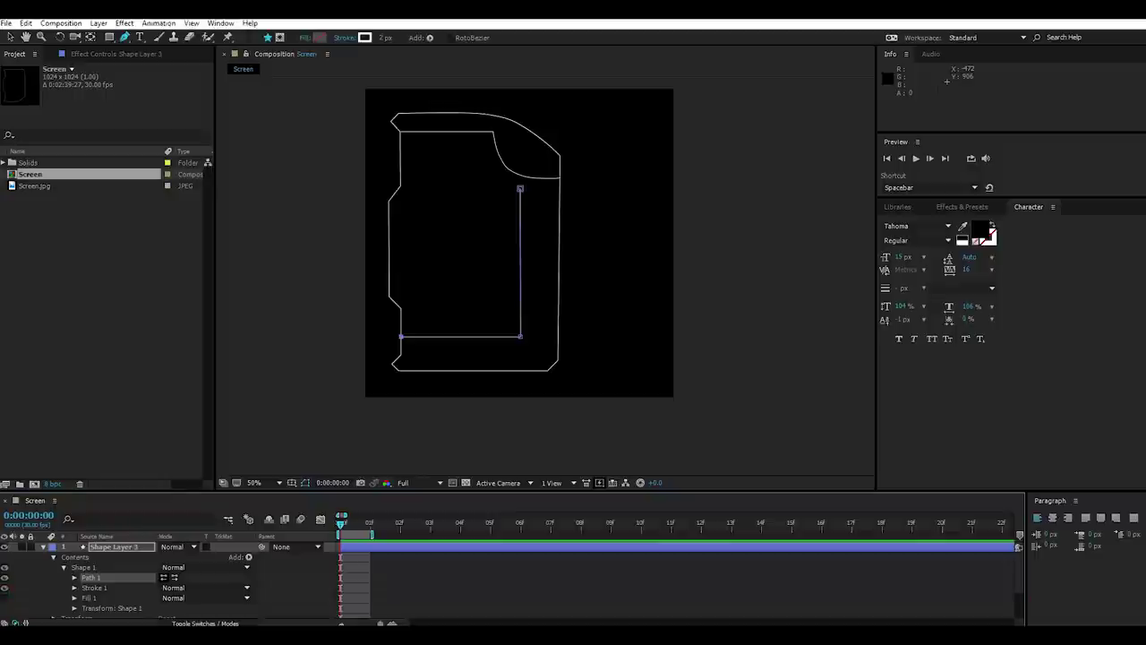
click(304, 483)
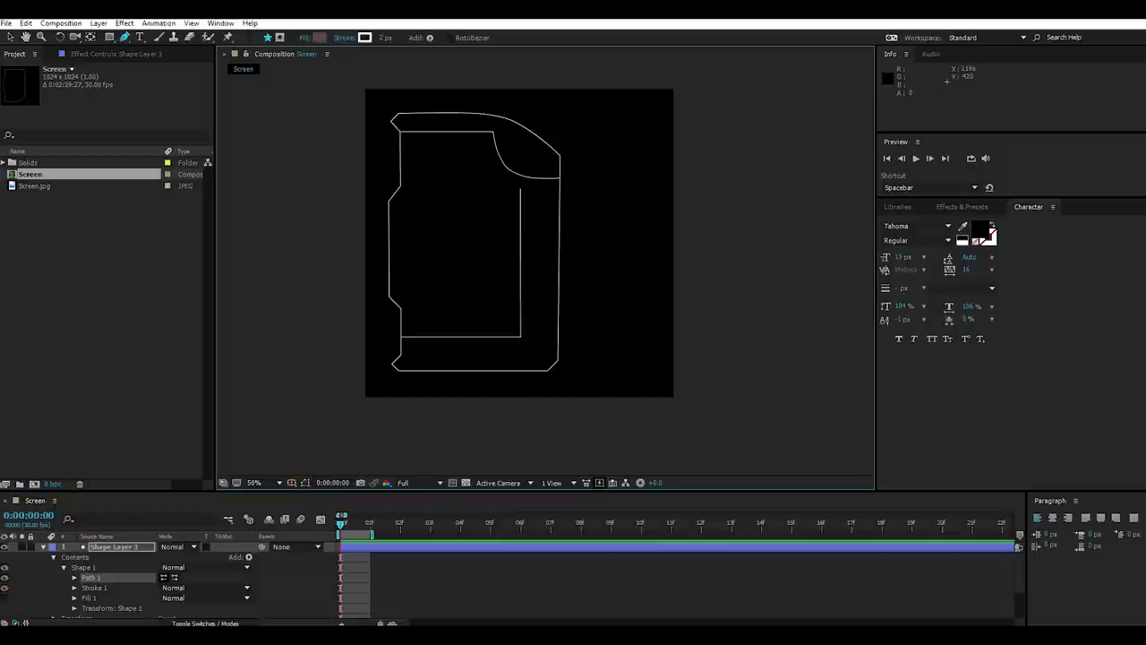
scroll(513, 85, up, 2)
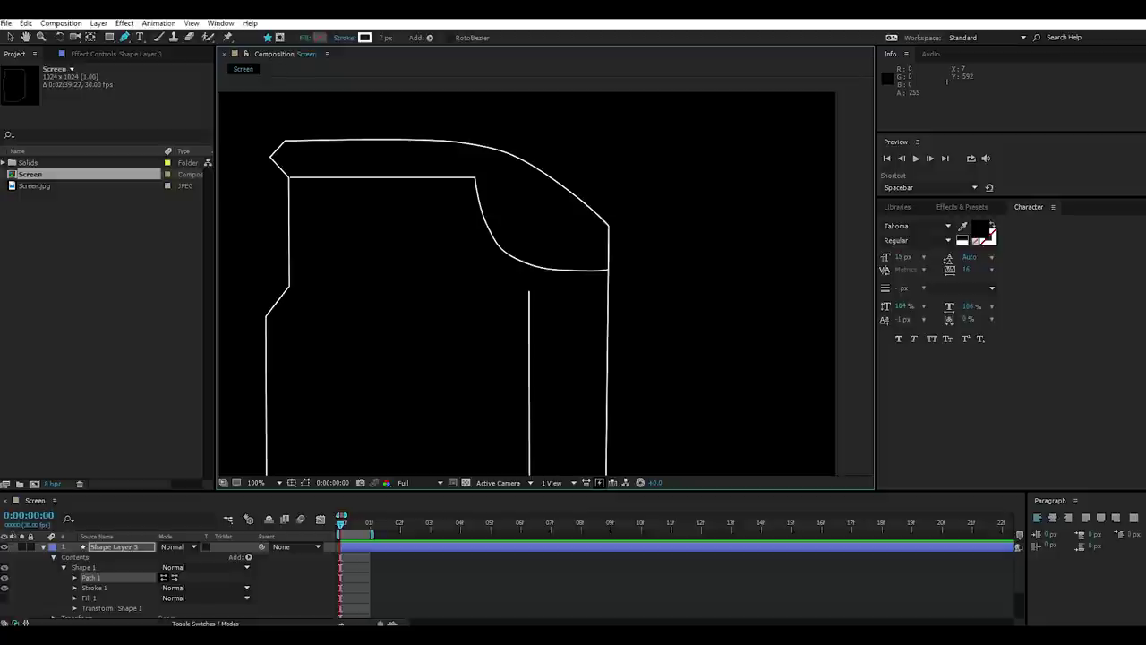
Select the unfinished Shape Layer 3, collapse its properties, and delete it.
click(526, 400)
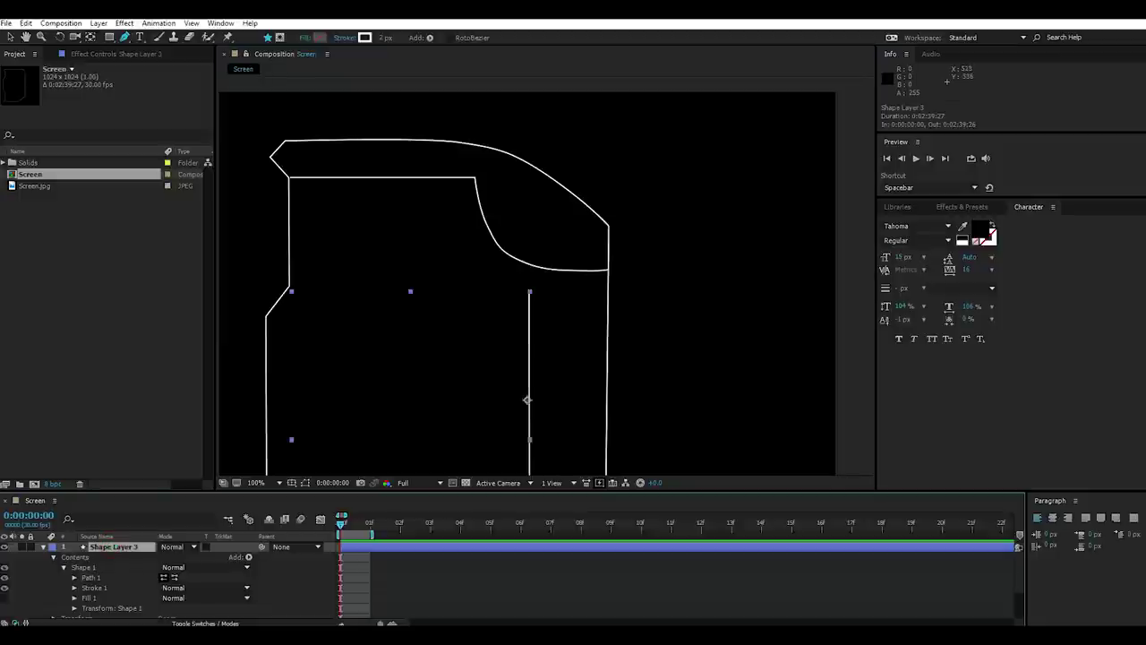
scroll(545, 278, up, 2)
scroll(545, 278, down, 4)
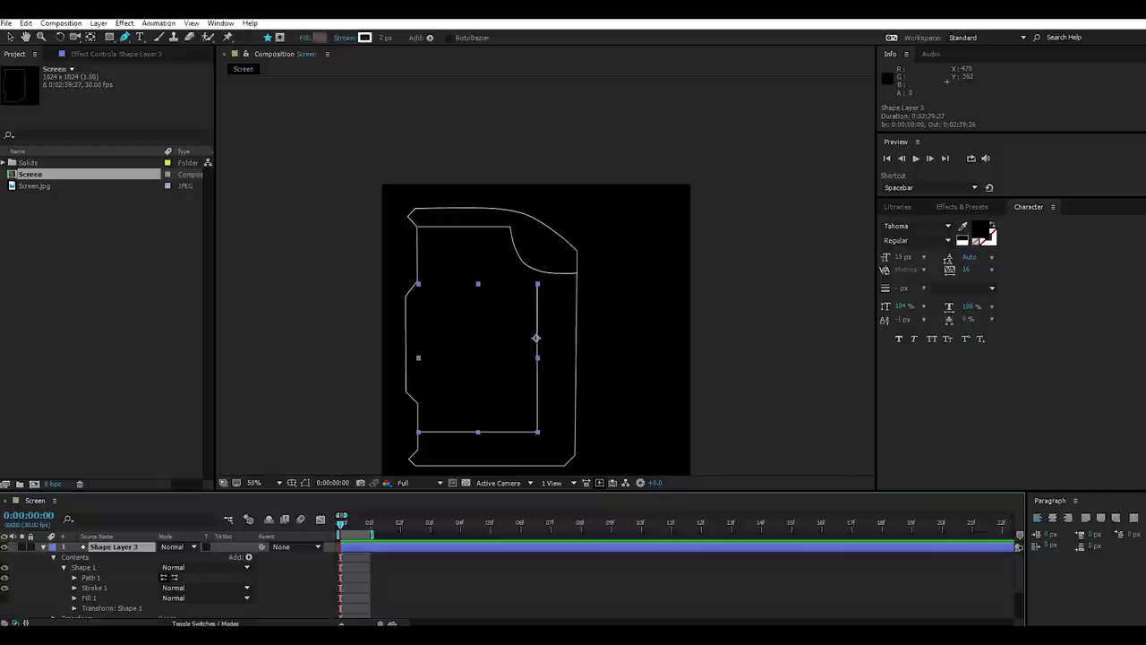
scroll(545, 276, up, 2)
scroll(545, 276, up, 2)
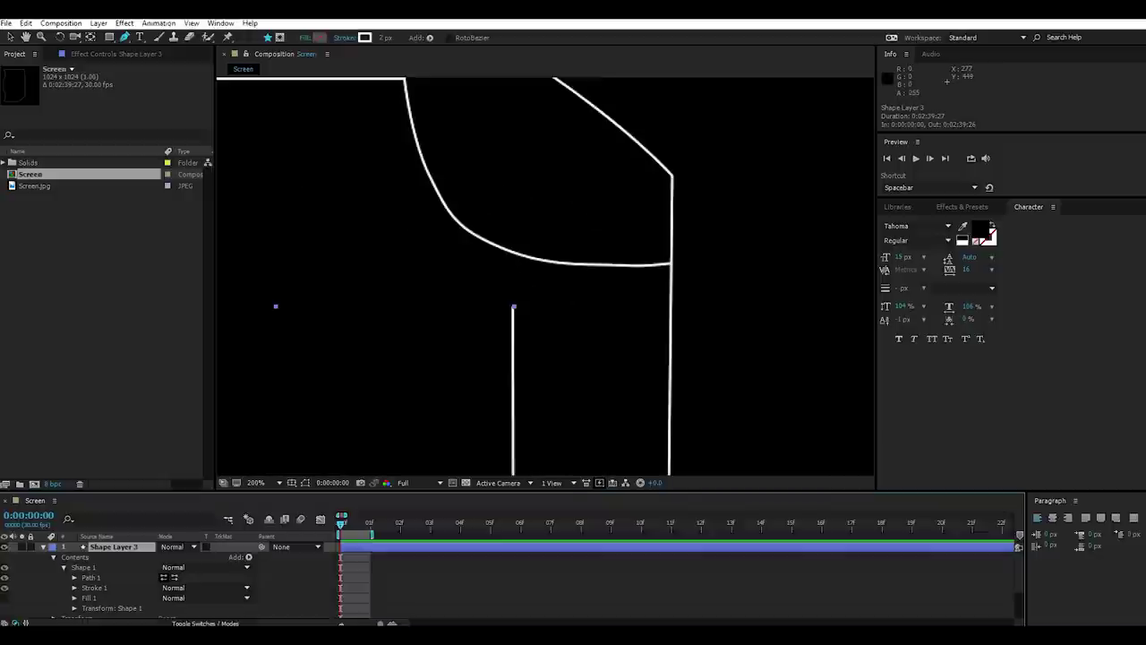
key(u)
key(F2)
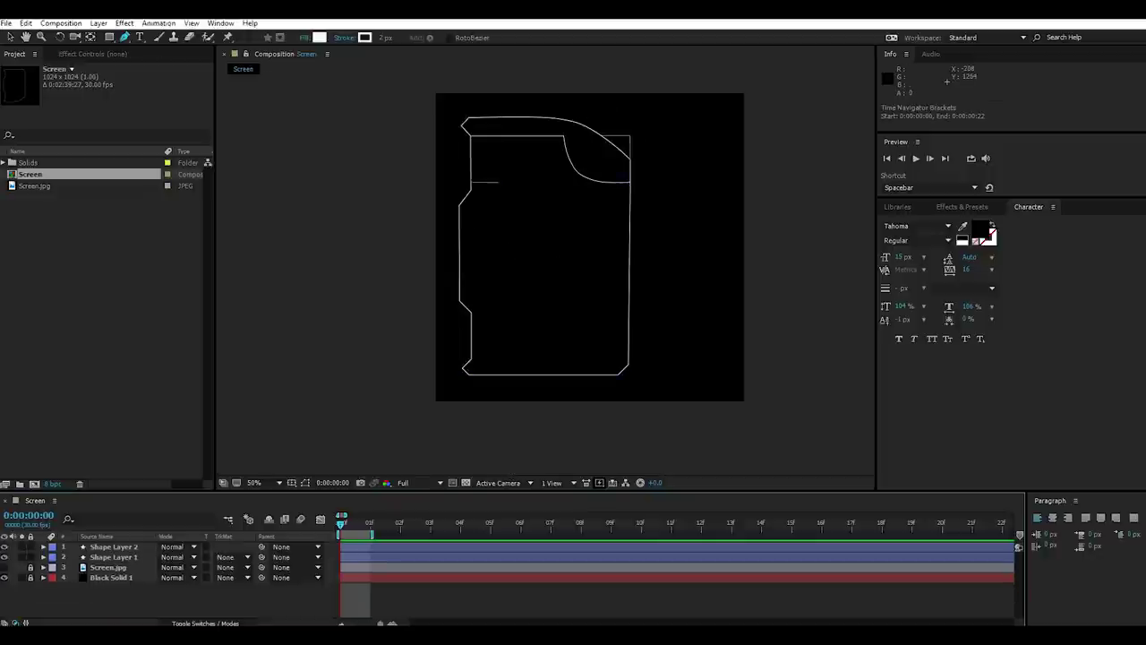
Queue the Screen composition for rendering with JPEG Sequence as the output format.
key(ctrl+m)
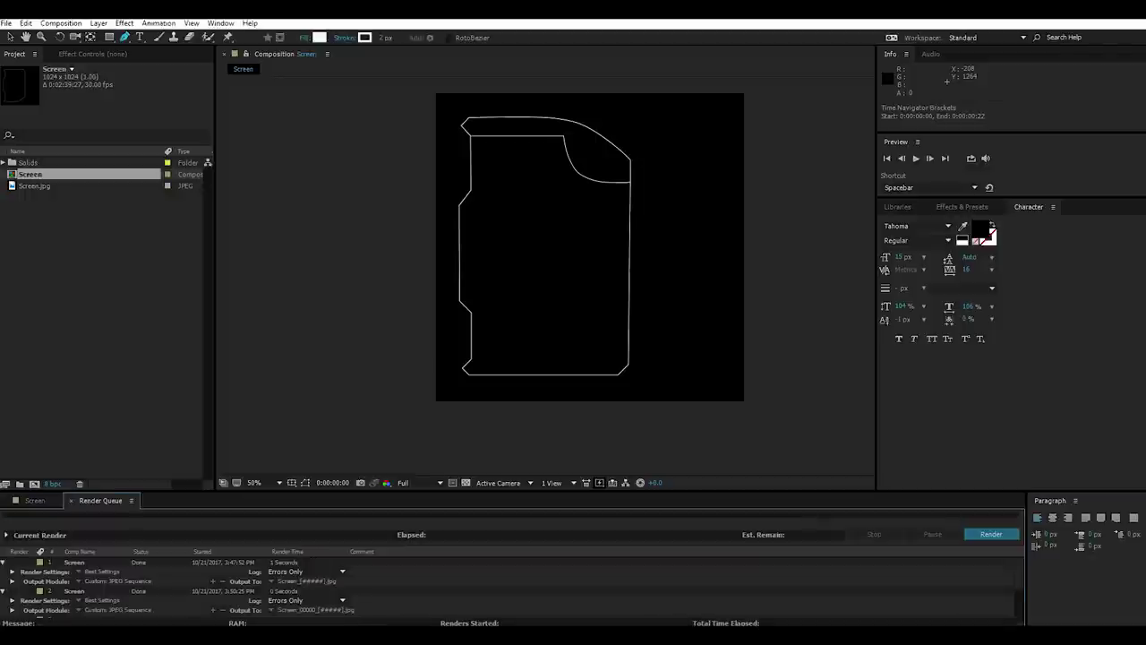
key(ctrl+m)
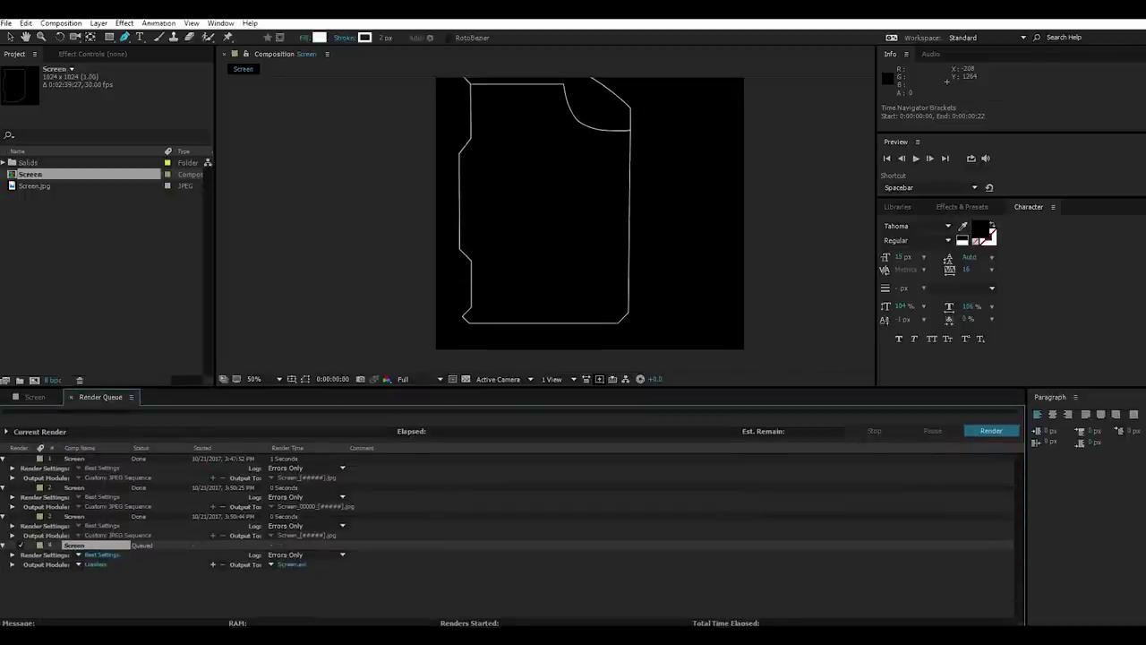
click(96, 564)
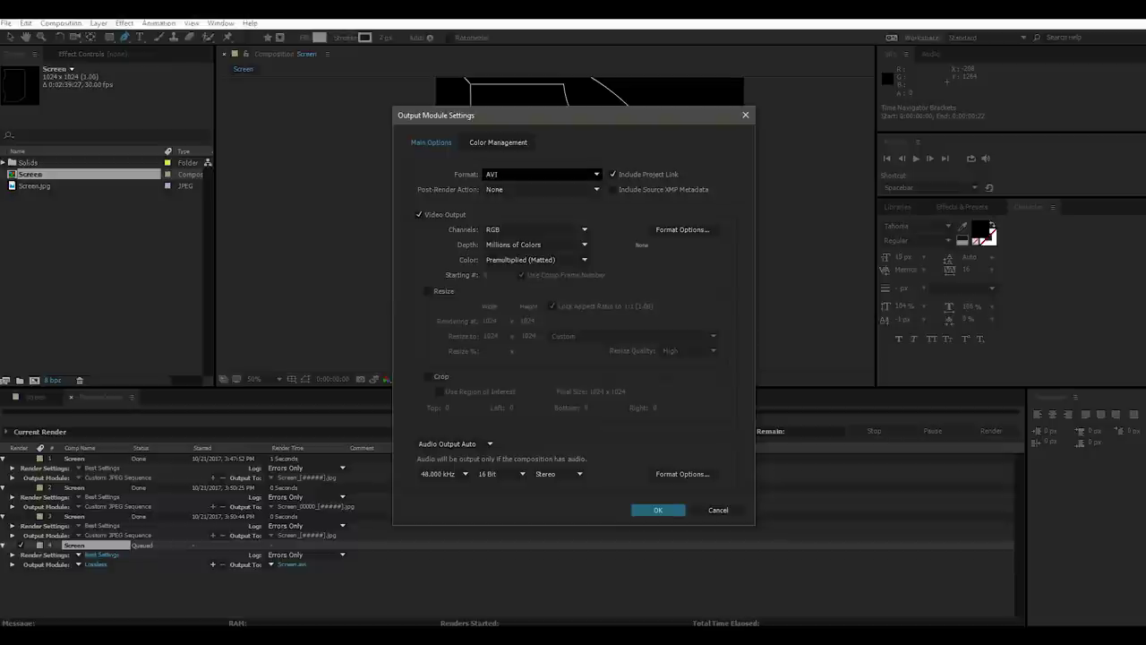
click(542, 174)
click(527, 241)
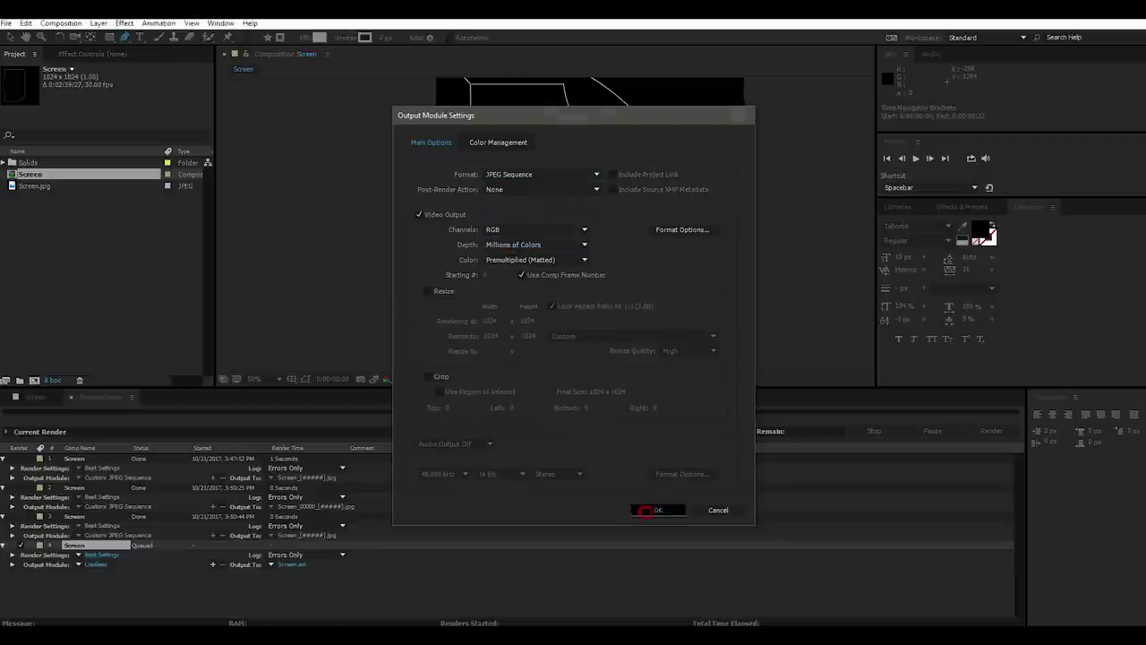
click(658, 510)
Set the output to replace the existing Screen_00000 file and start the render.
click(291, 567)
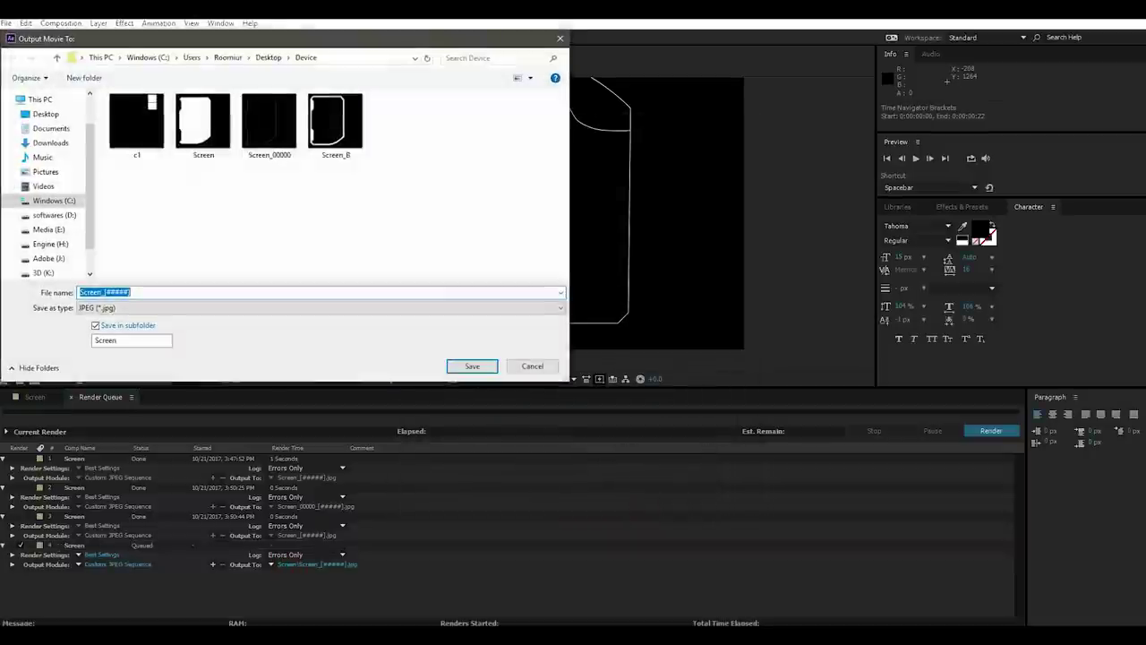
click(98, 325)
click(97, 325)
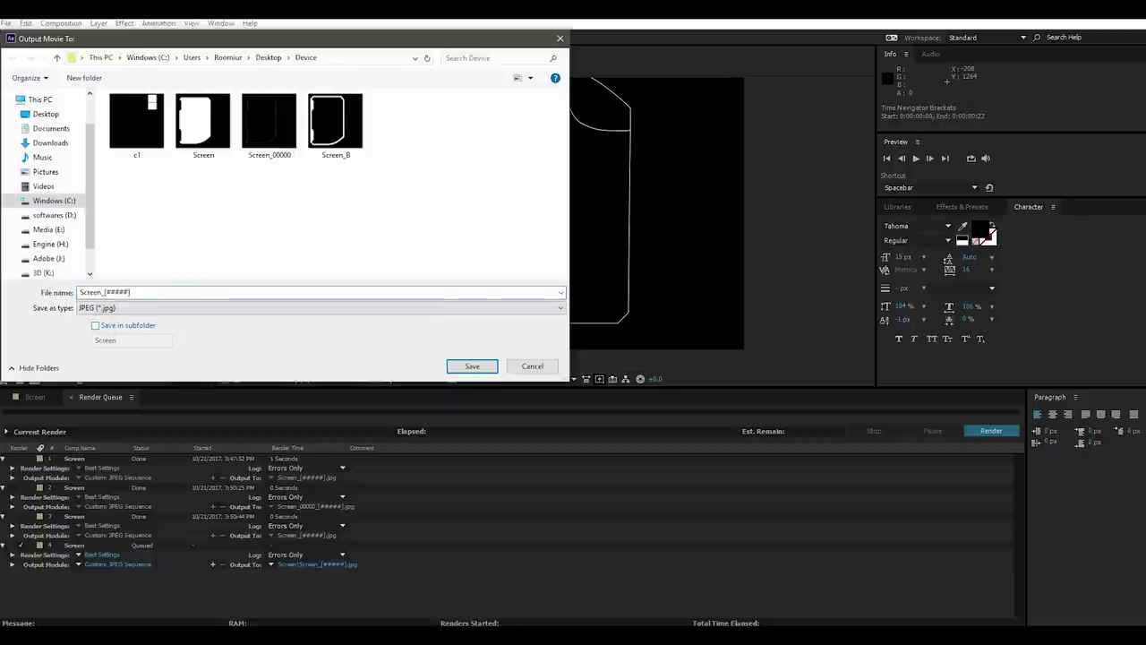
click(9, 99)
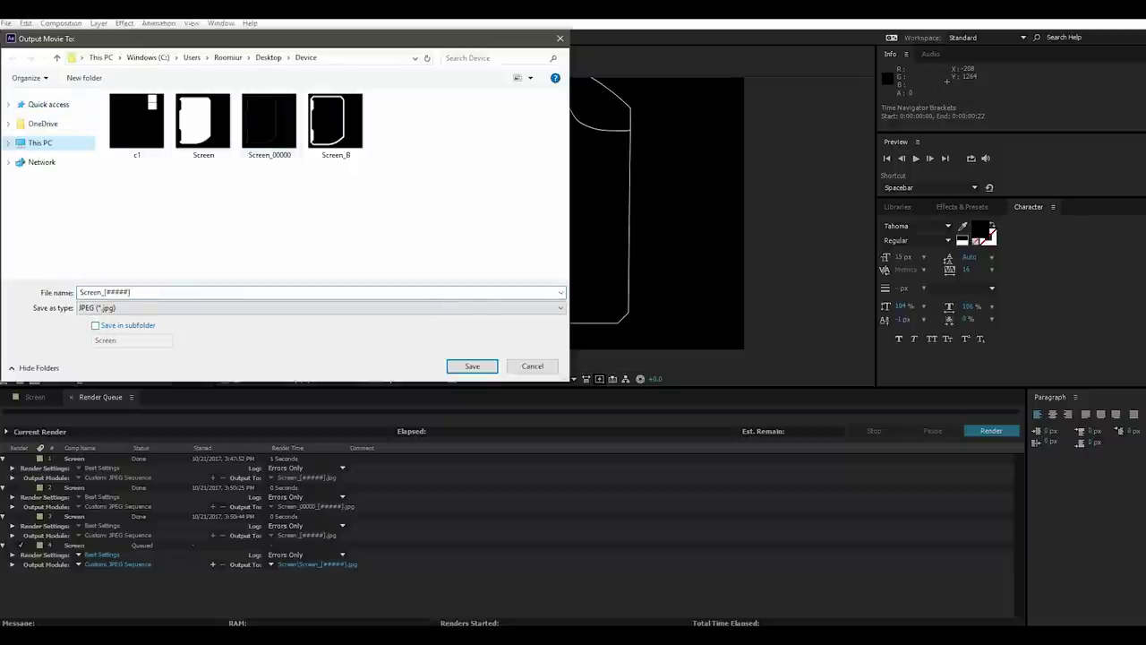
double_click(269, 120)
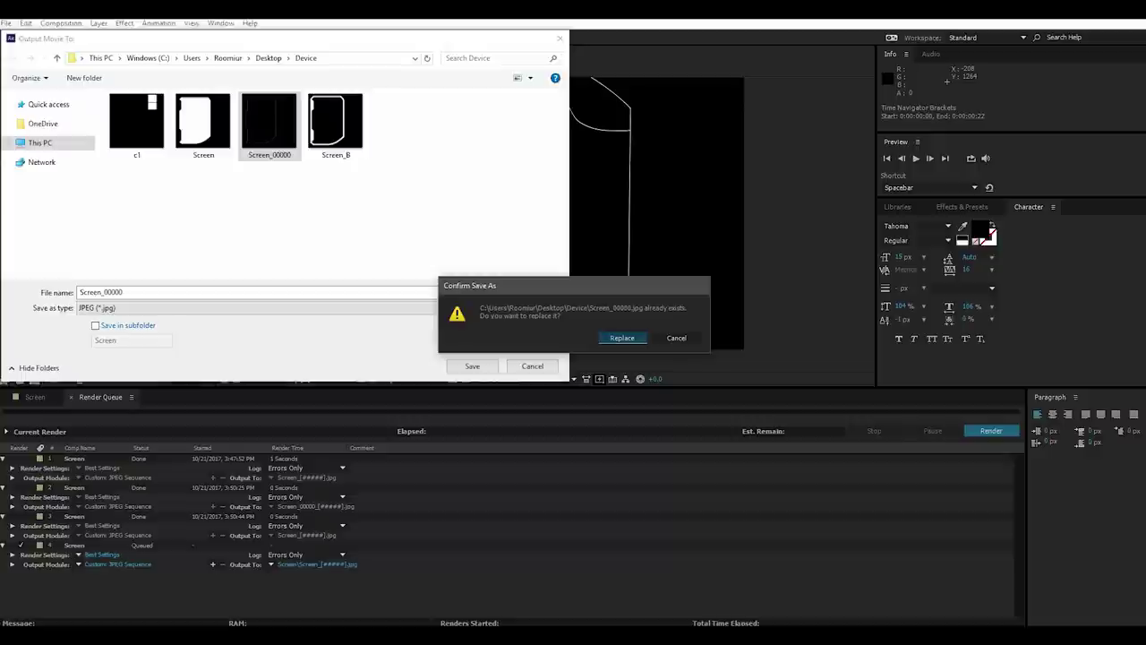
click(615, 338)
click(991, 430)
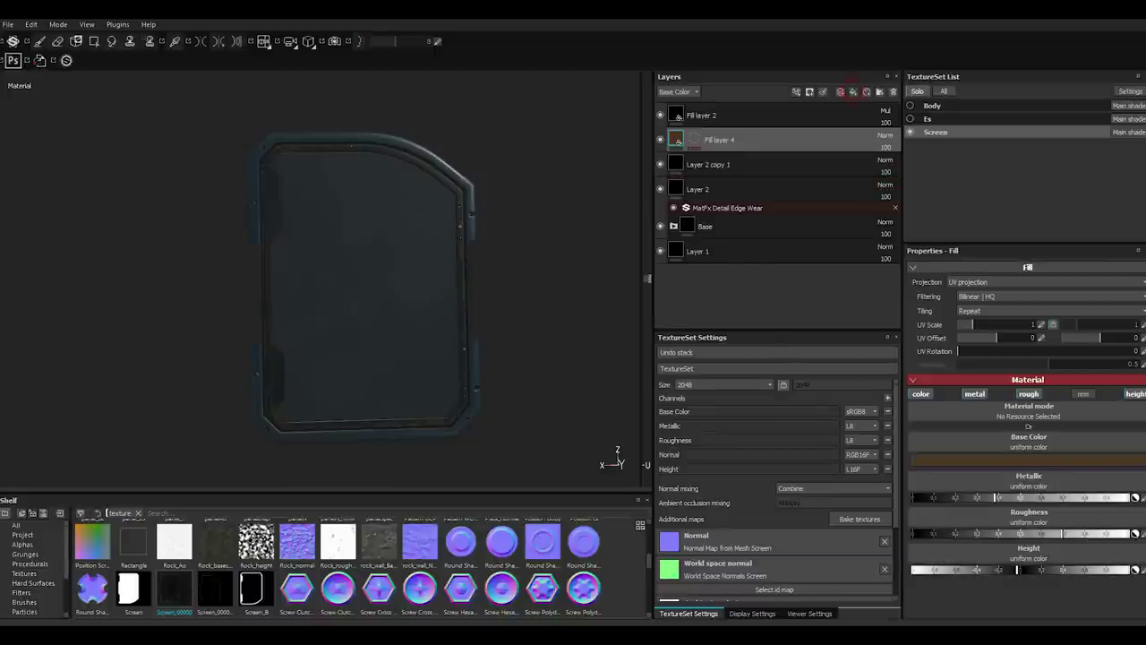
Add a fill layer with a black mask, Paint and Fill effects, using Screen_00000 as the mask.
click(840, 91)
right_click(717, 139)
click(762, 159)
click(796, 92)
click(822, 117)
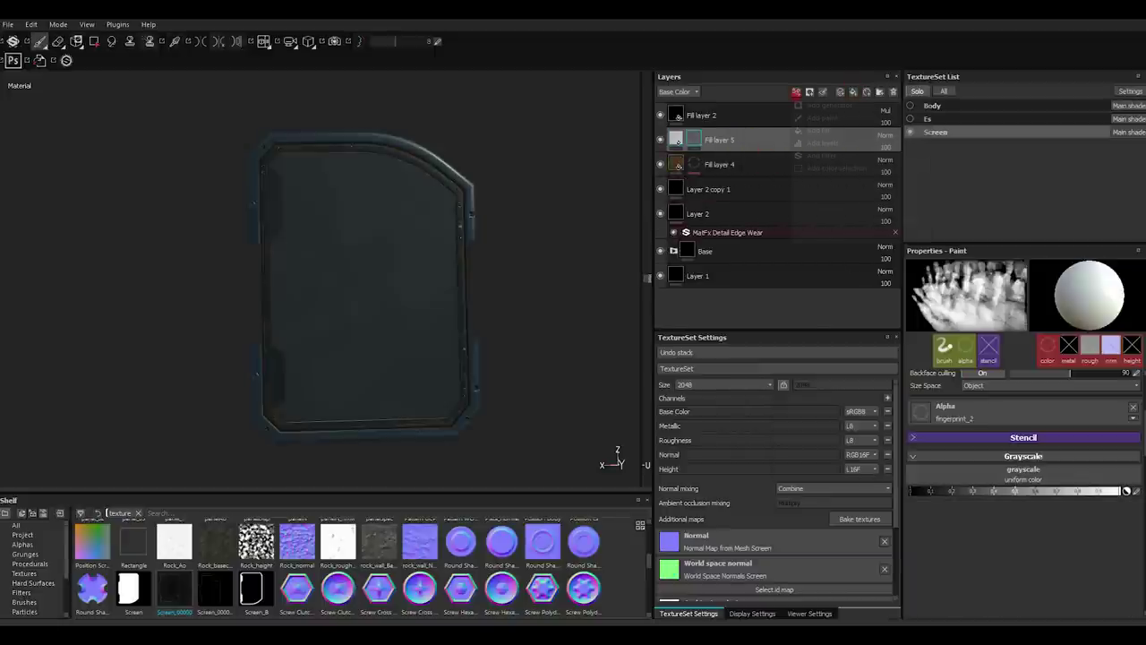
click(797, 92)
click(819, 131)
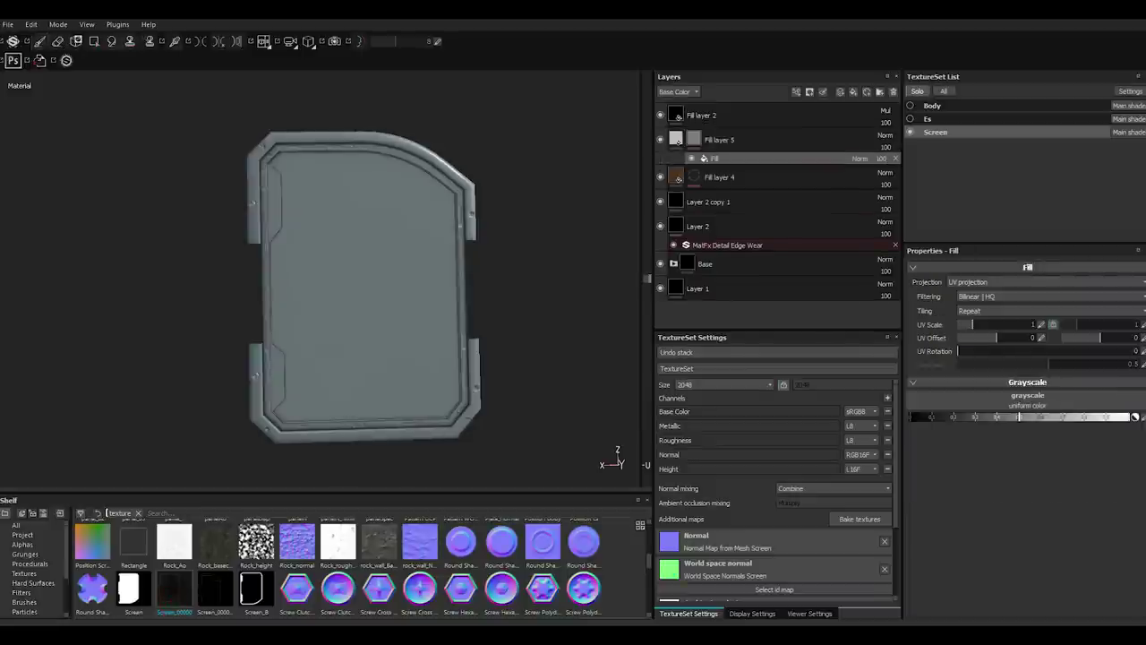
drag(175, 592, 1027, 402)
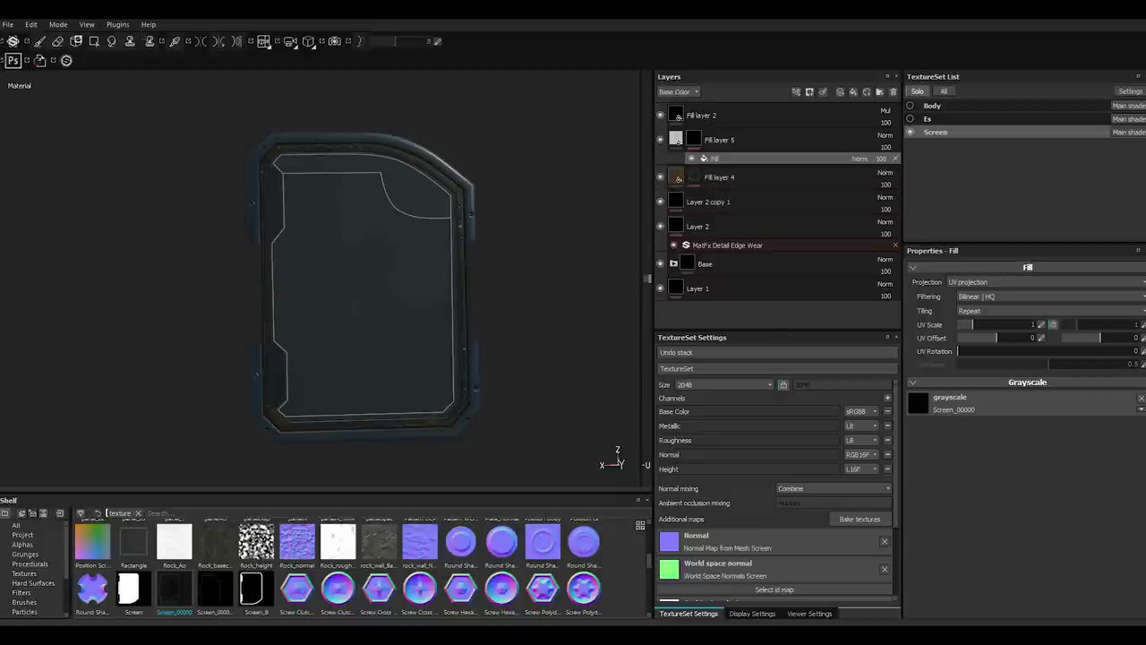
Add an Emissive channel to the texture set.
click(707, 289)
key(1)
click(887, 398)
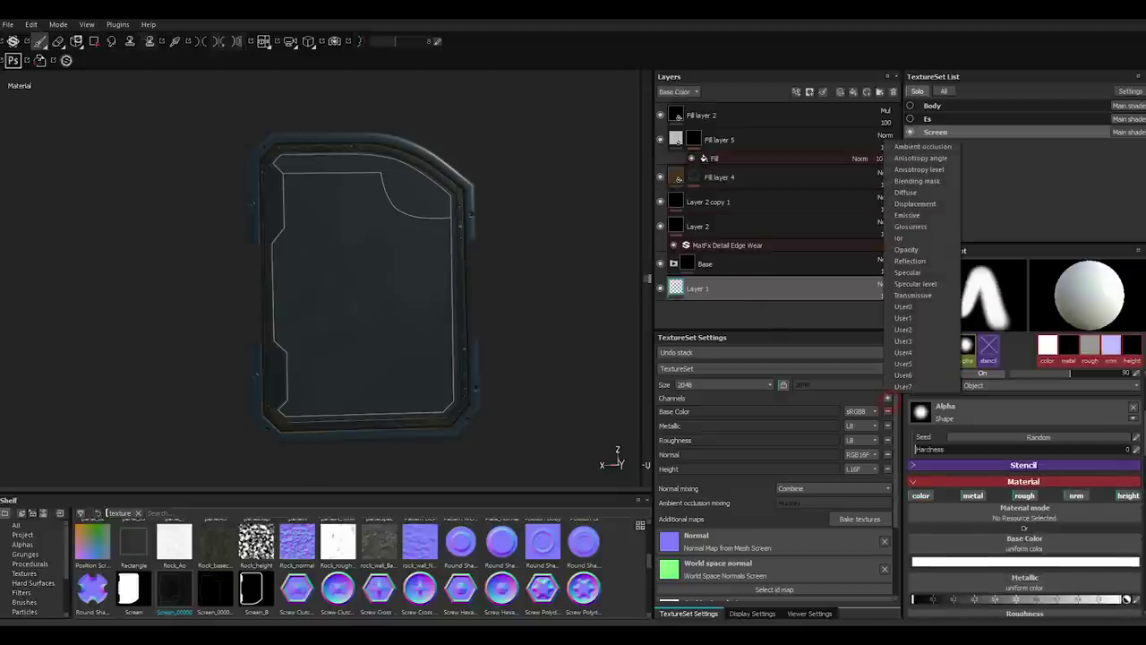
click(923, 219)
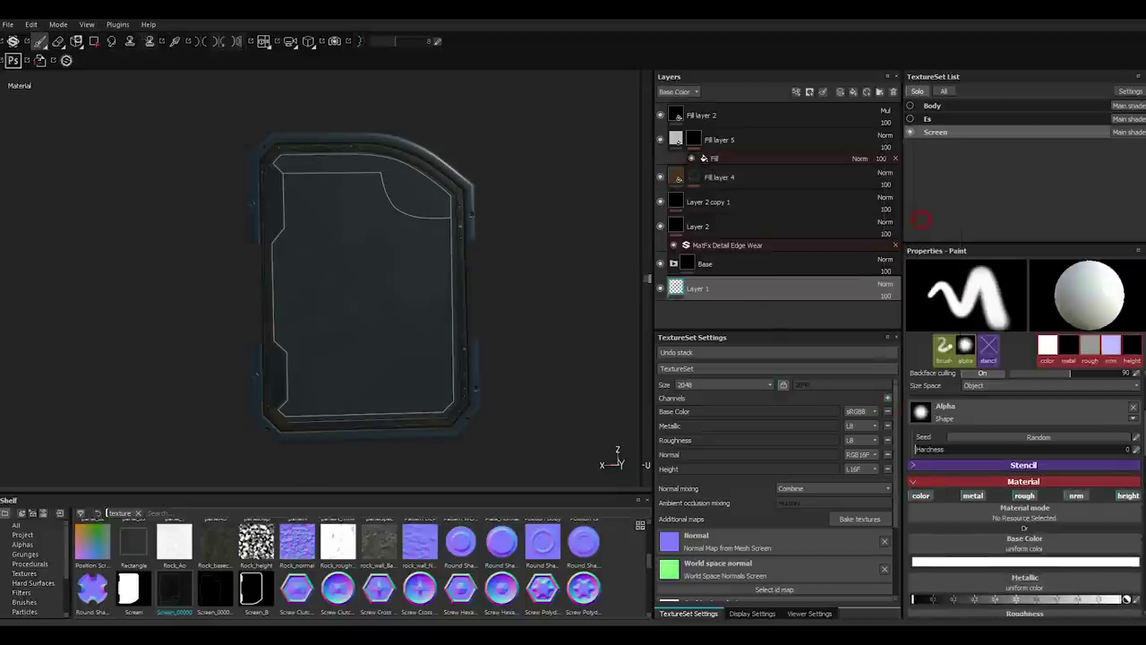
Limit Fill layer 5 to emissive only, with a light grey (0.558) emissive colour.
click(676, 139)
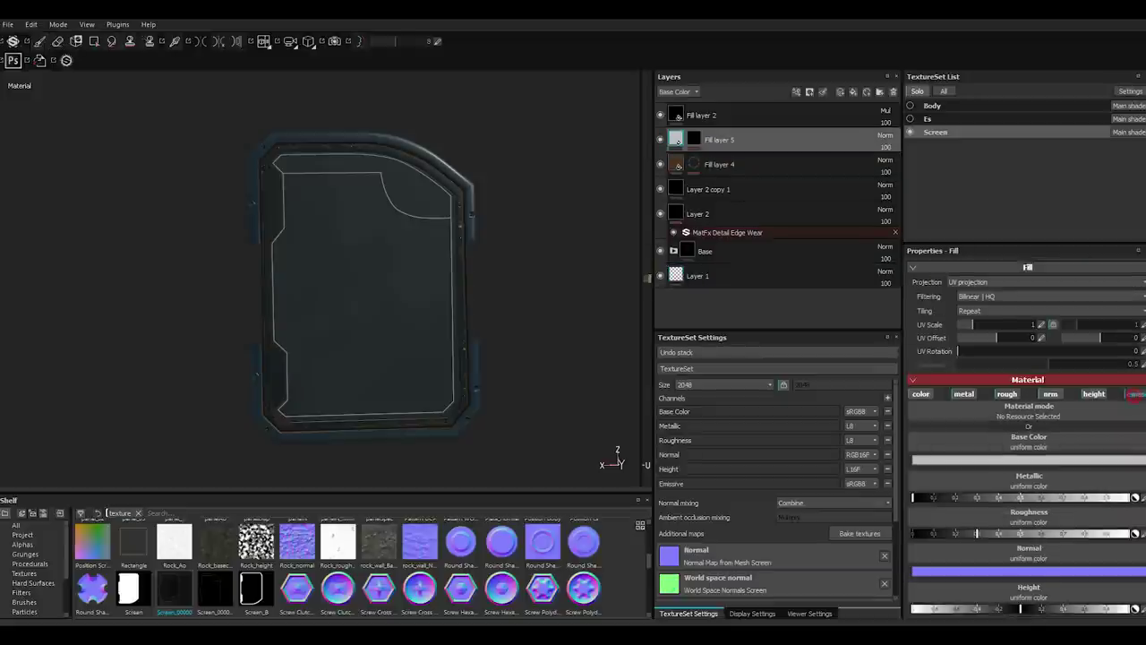
click(1089, 394)
click(1047, 395)
click(1005, 394)
click(963, 394)
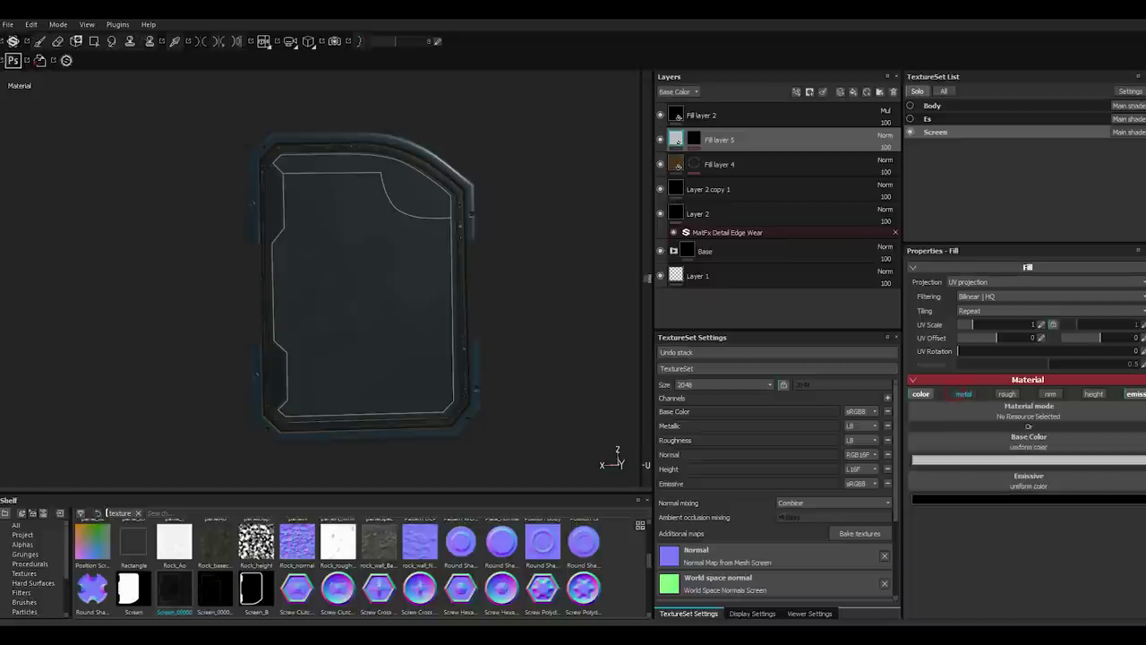
click(1028, 499)
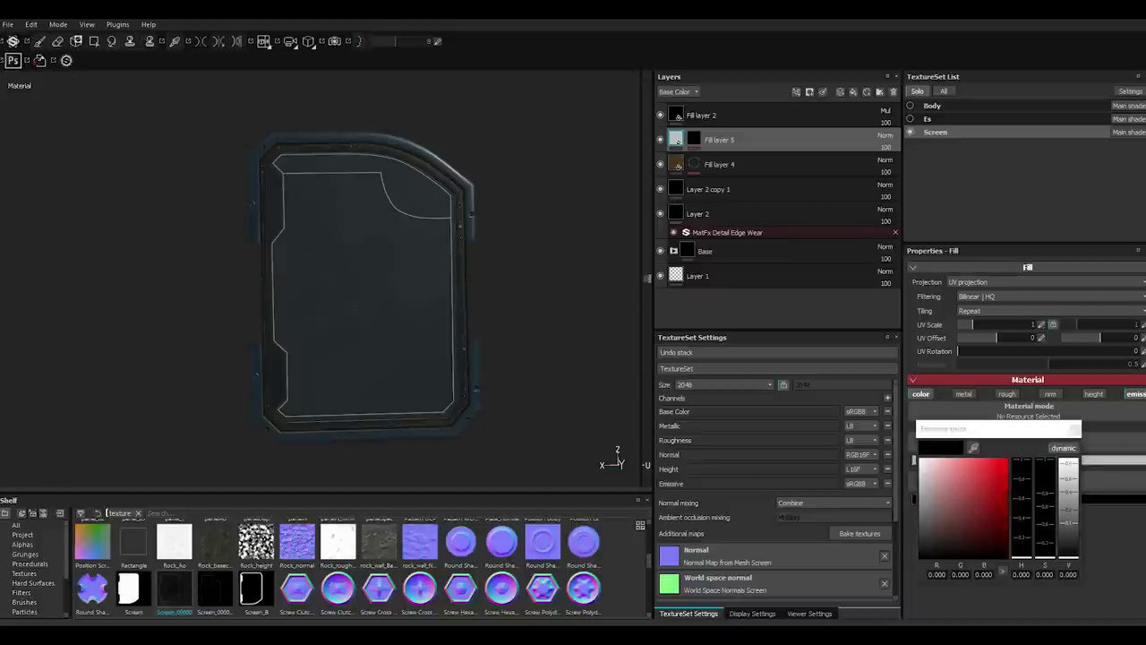
click(923, 479)
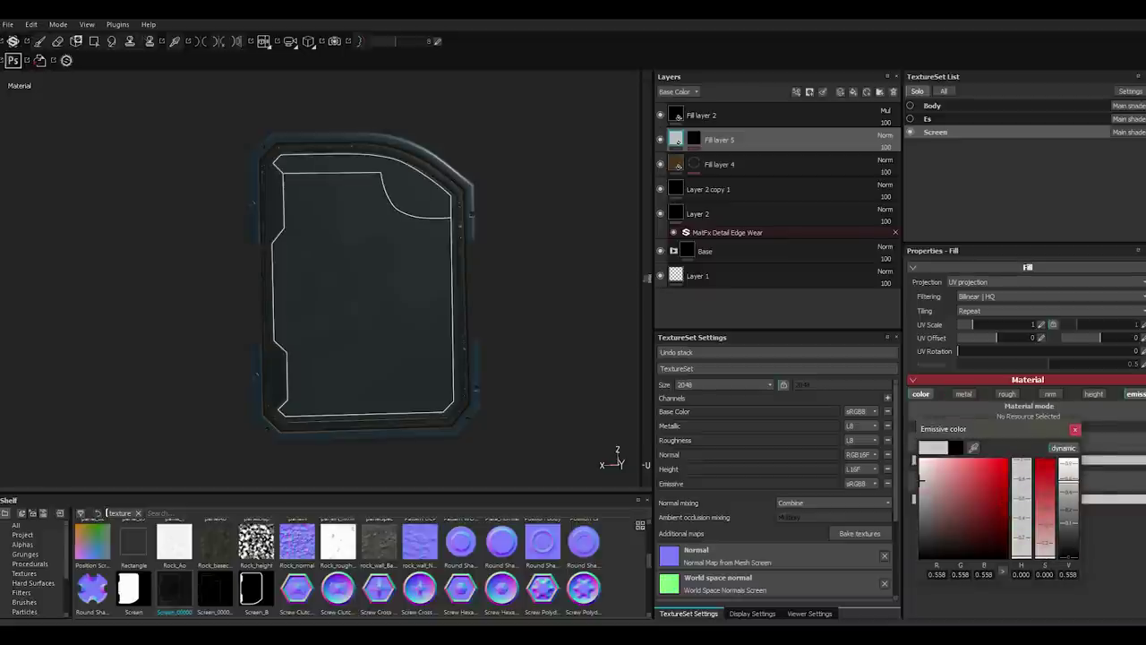
key(Escape)
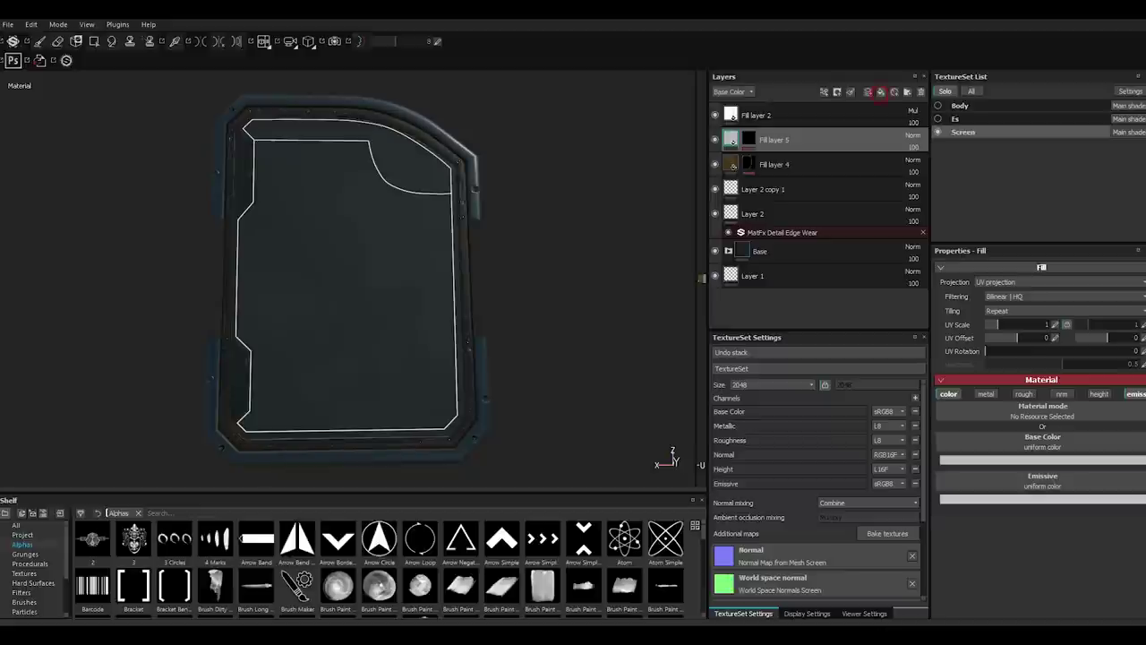
right_click(773, 141)
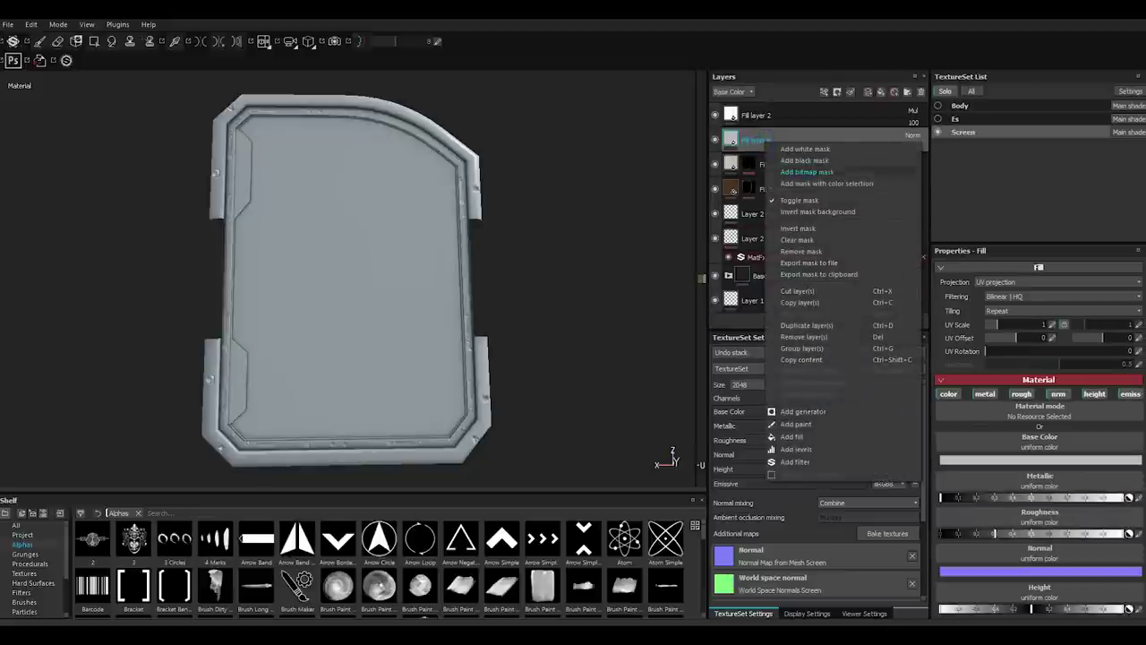
click(806, 171)
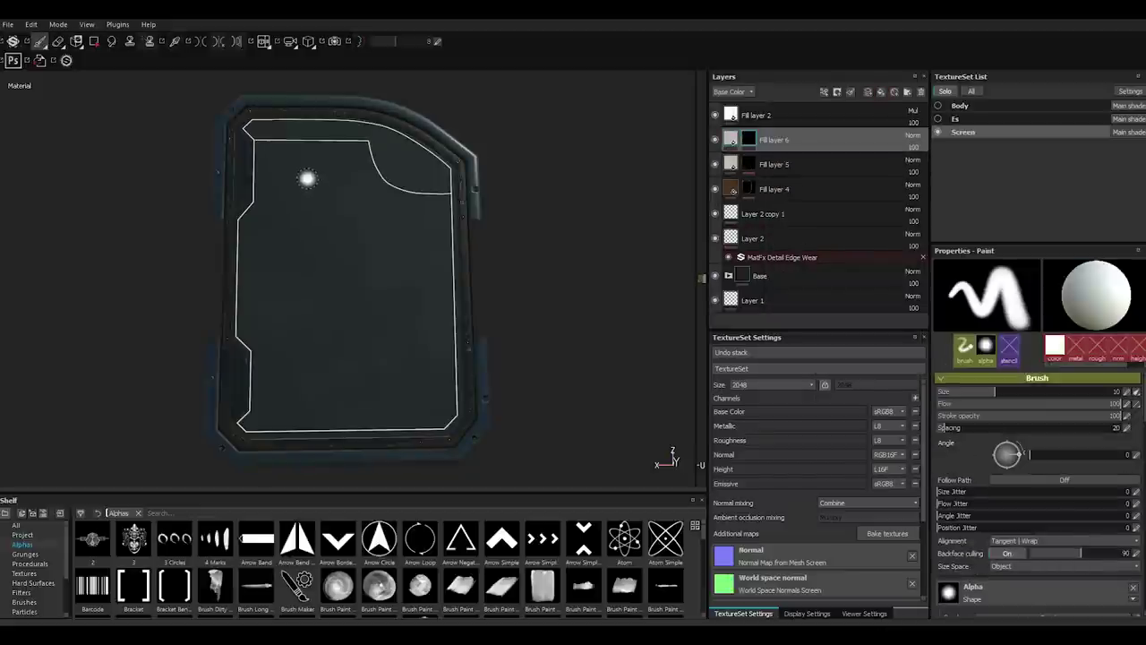
scroll(941, 427, down, 3)
drag(1114, 484, 1119, 485)
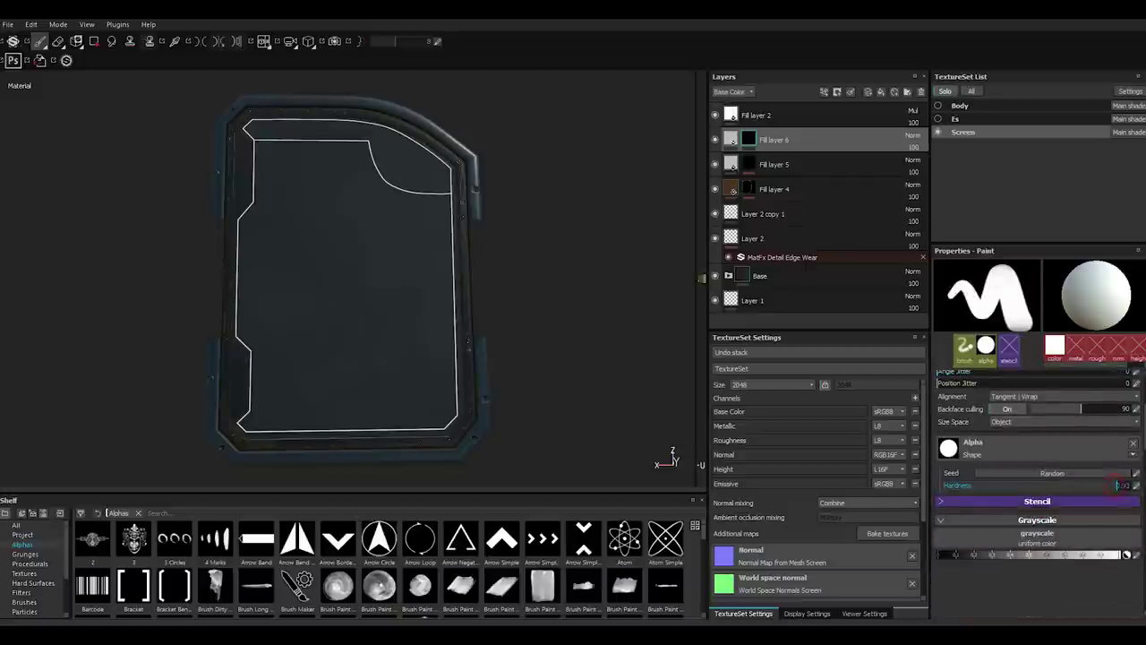
scroll(251, 131, up, 2)
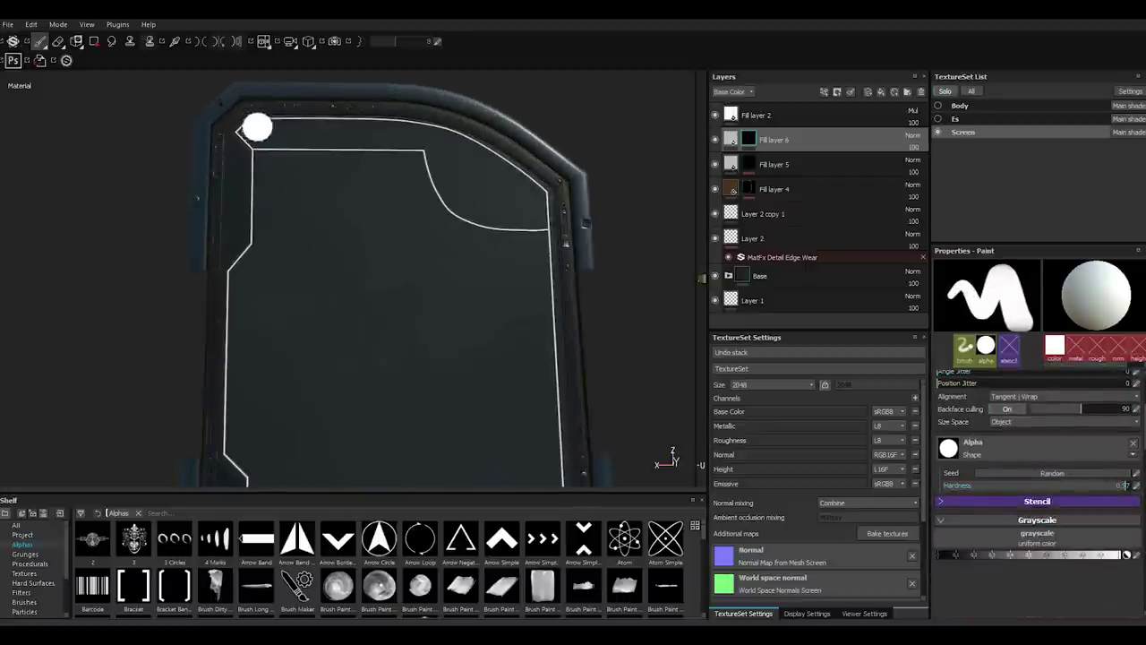
ctrl+right_drag(259, 132, 258, 215)
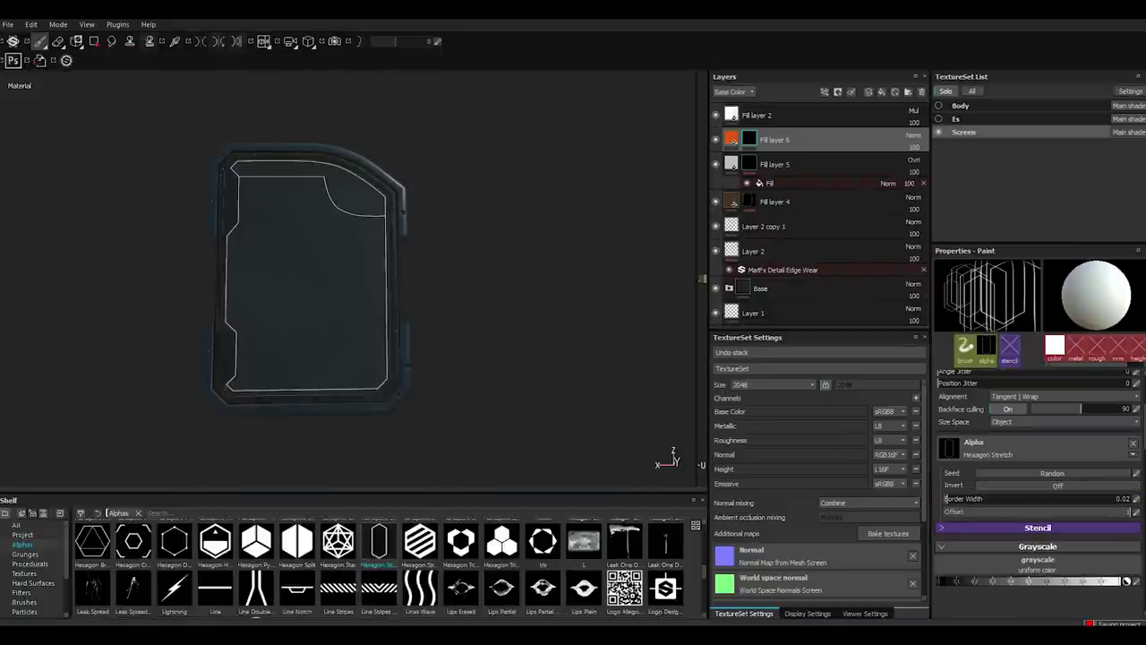
scroll(380, 568, down, 3)
scroll(380, 568, down, 3)
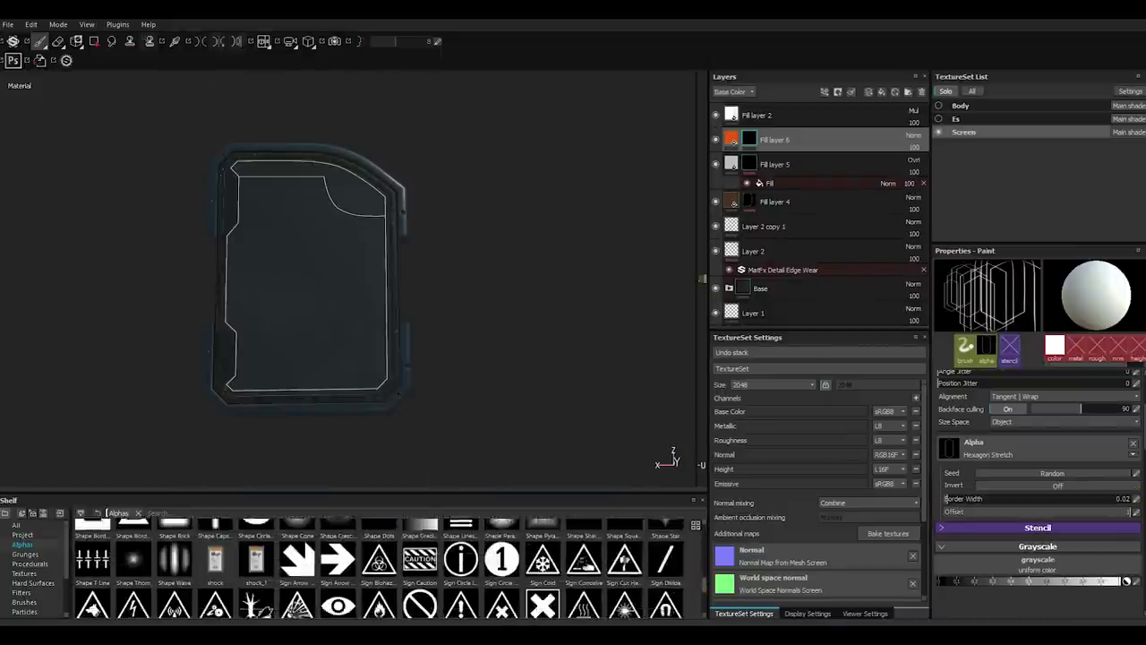
scroll(380, 568, down, 3)
scroll(379, 568, up, 3)
scroll(380, 567, up, 3)
scroll(380, 568, up, 2)
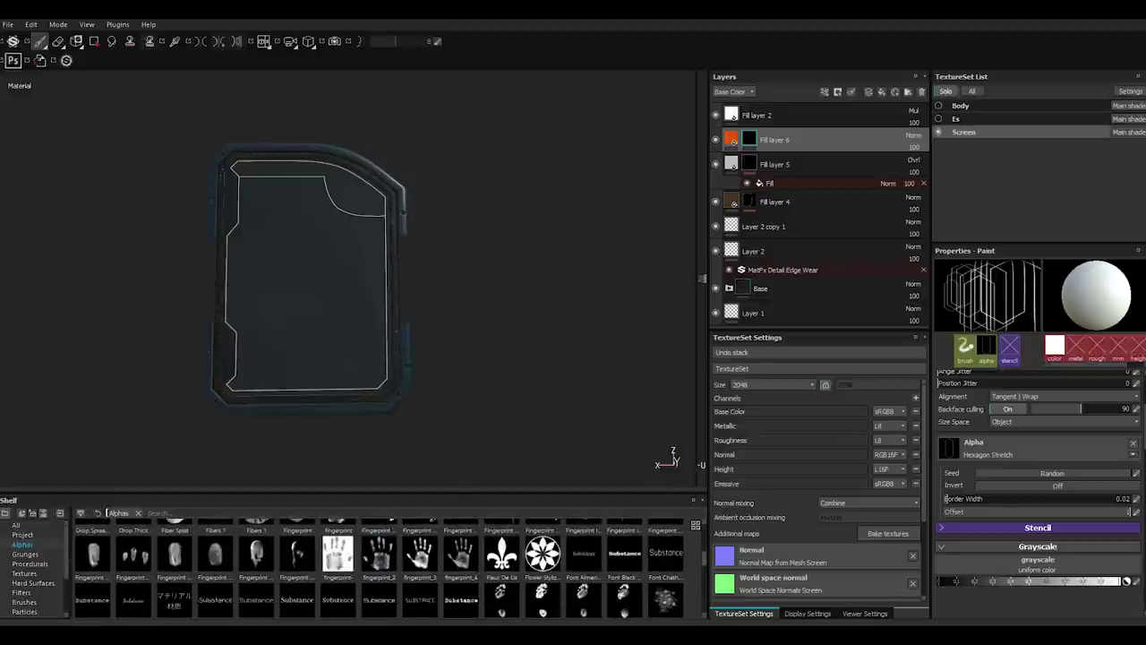
Stamp a palm-sized fingerprint_4 handprint onto the panel's left half.
click(461, 556)
scroll(284, 328, up, 3)
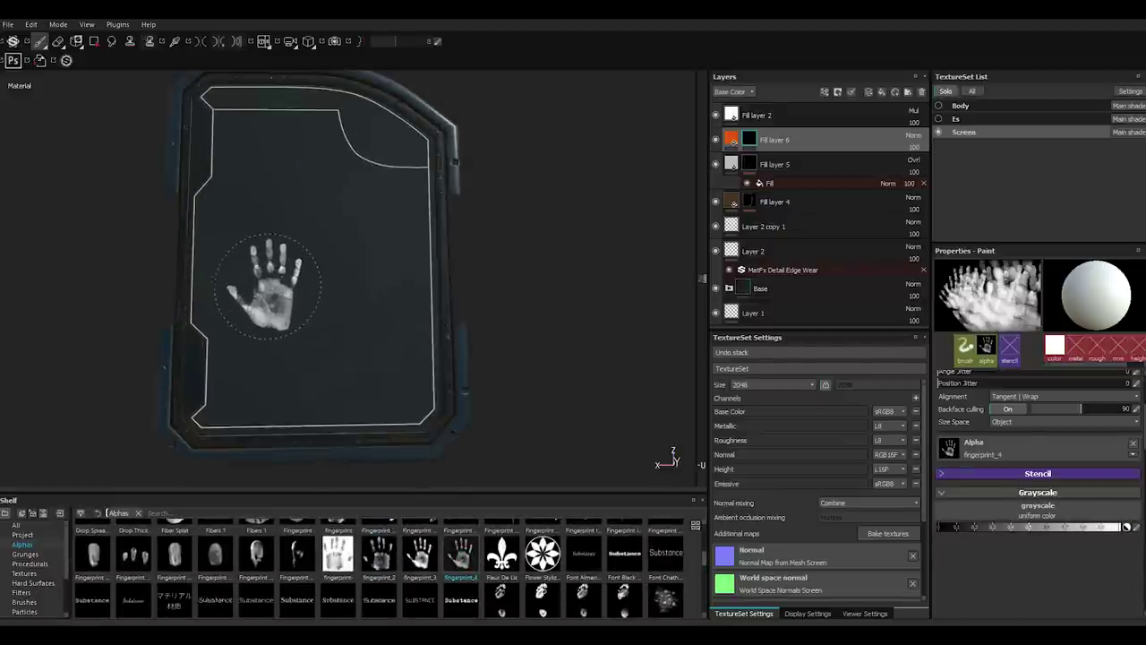
scroll(268, 307, up, 3)
ctrl+right_drag(266, 273, 290, 259)
click(291, 258)
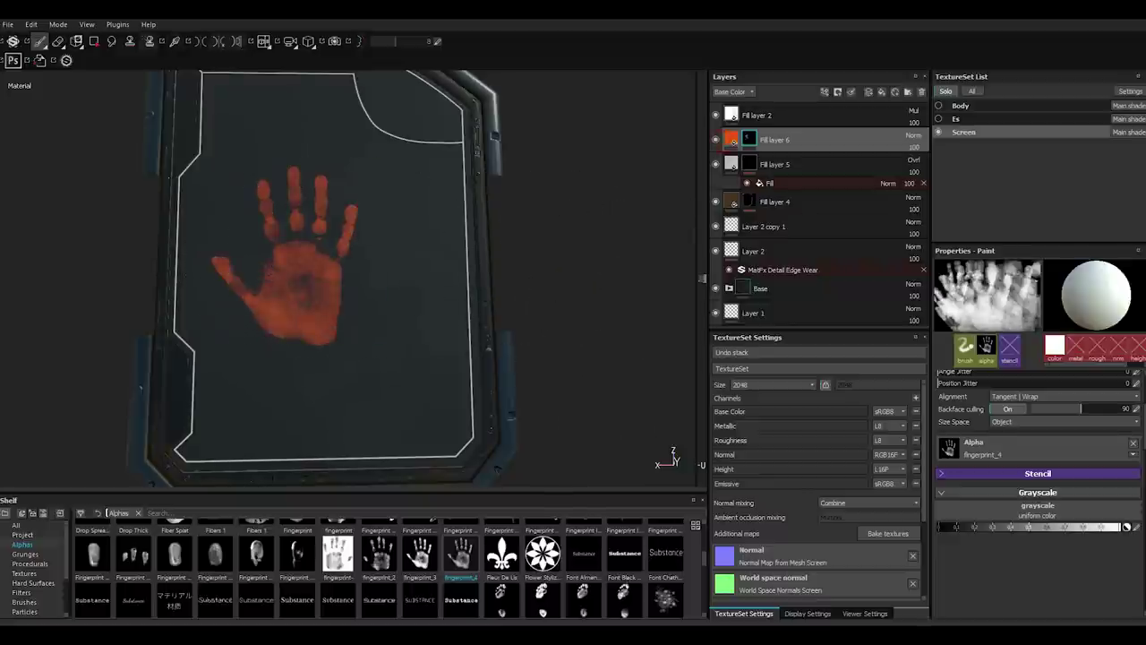
Change the handprint fill's base colour from orange to a pale whitish grey.
click(732, 139)
click(981, 460)
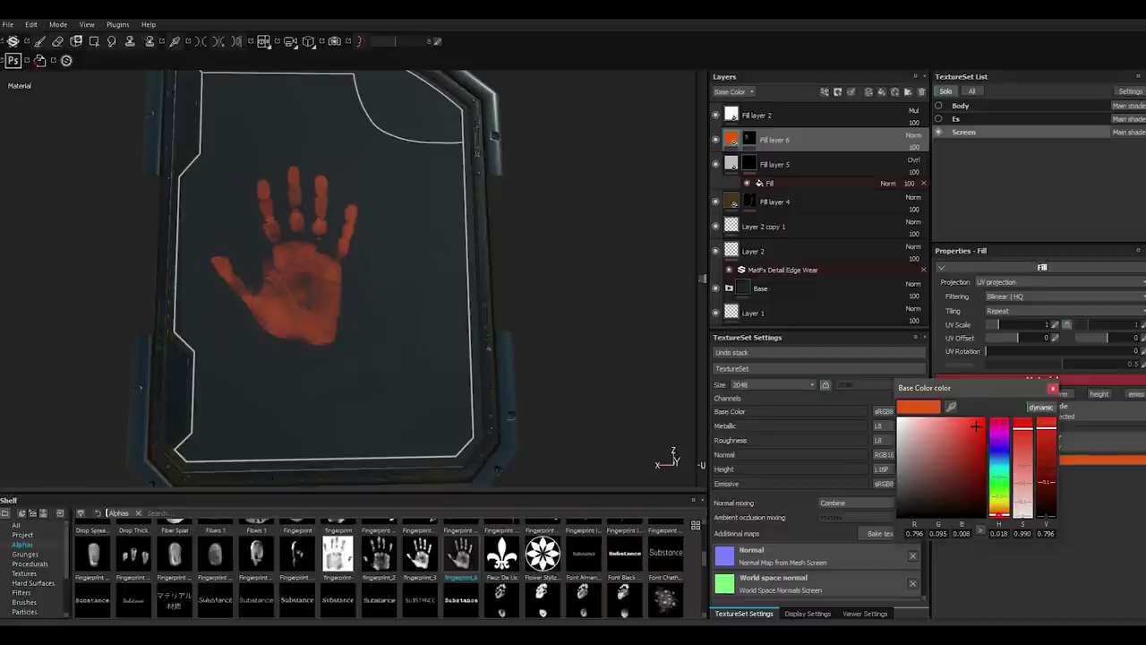
drag(999, 423, 999, 417)
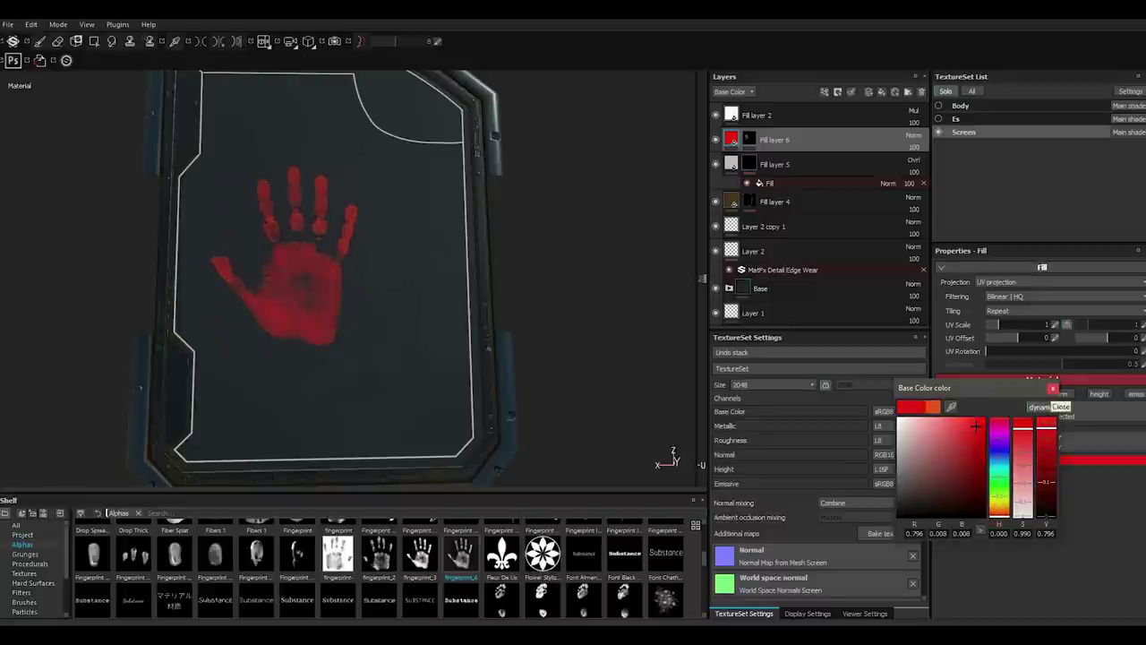
click(921, 431)
drag(921, 431, 899, 433)
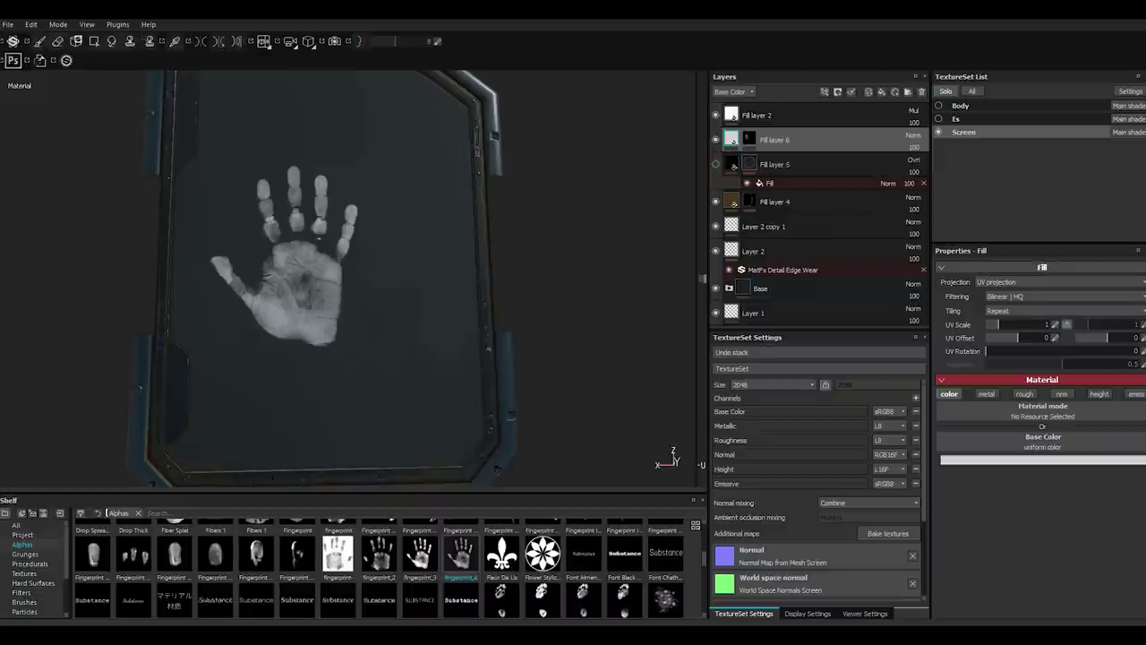
Duplicate the handprint Fill layer 6 and add a black mask to the copy.
right_click(763, 140)
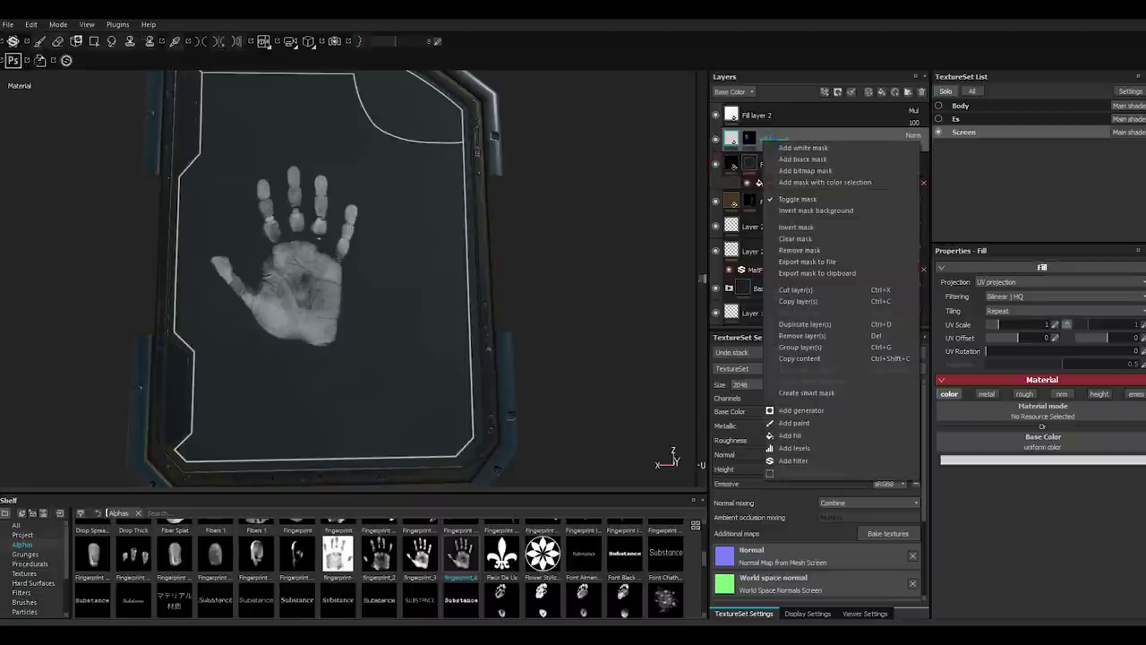
click(806, 325)
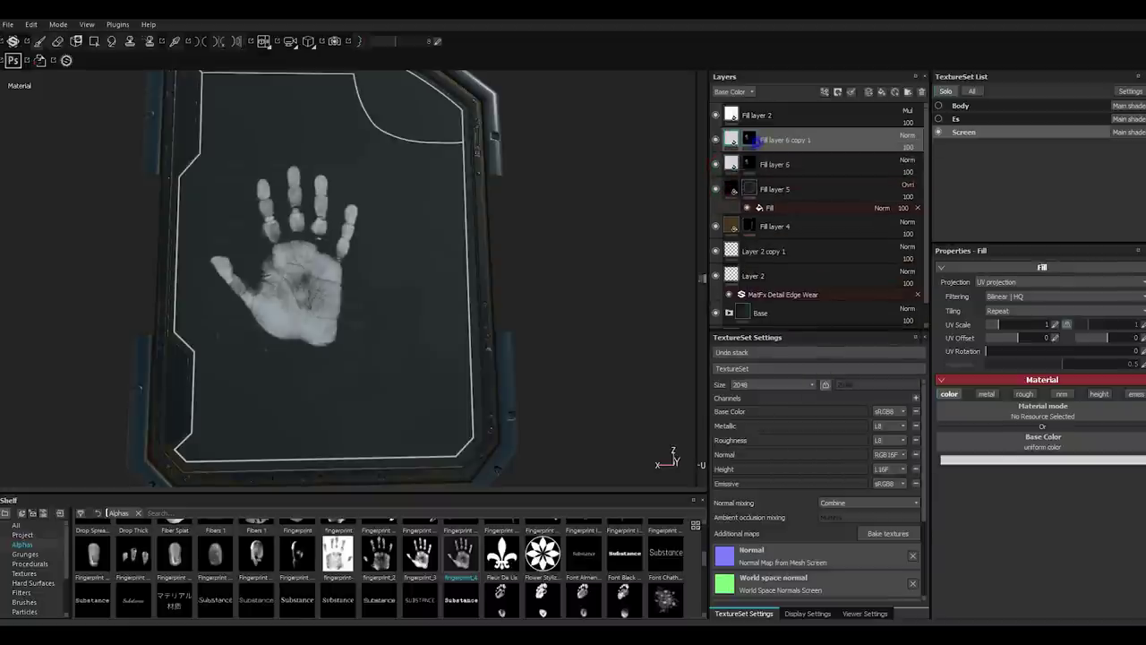
right_click(760, 140)
click(792, 242)
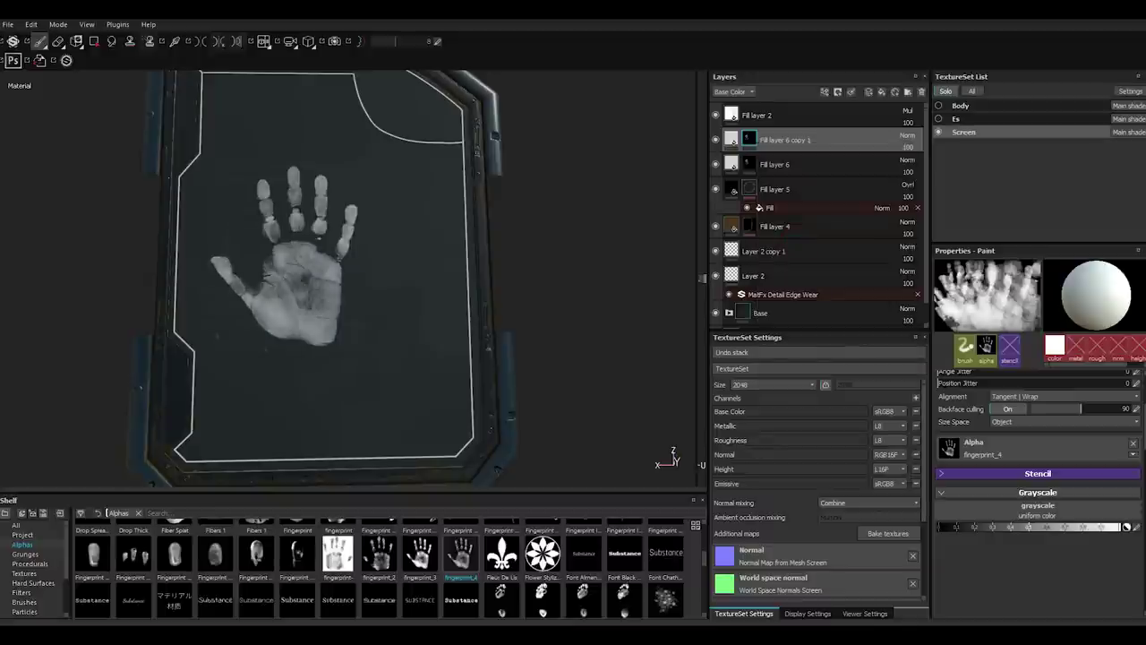
Choose the Hexagon Border alpha as the brush shape.
scroll(376, 564, down, 3)
scroll(376, 564, down, 2)
scroll(376, 564, down, 2)
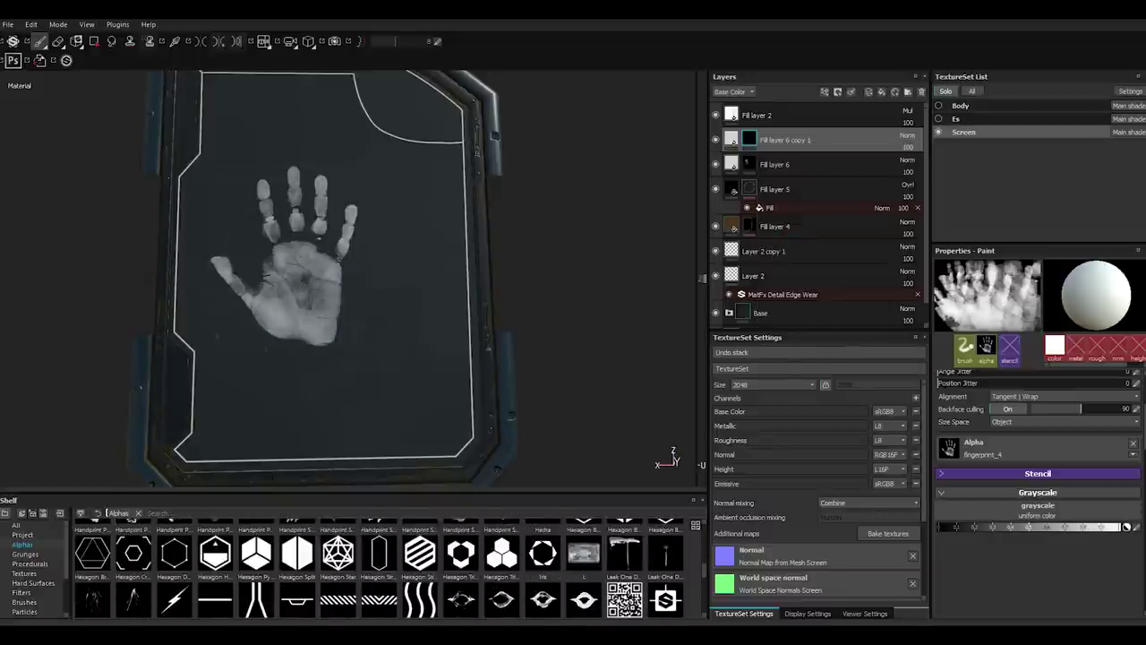
scroll(502, 564, down, 2)
scroll(502, 564, down, 2)
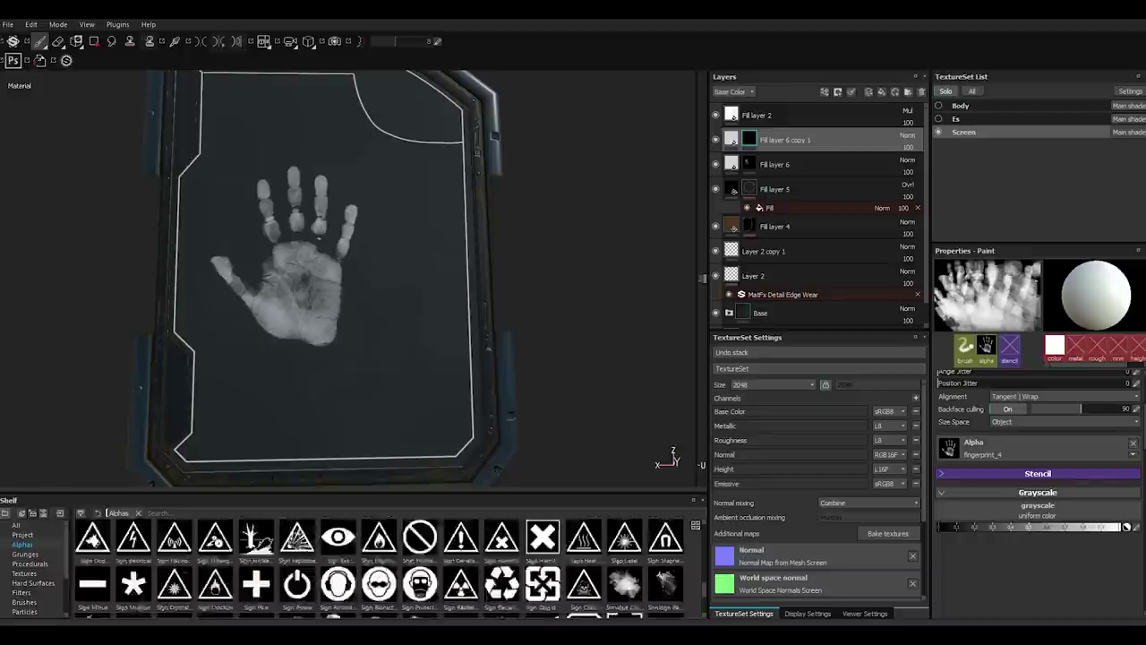
scroll(376, 564, up, 2)
scroll(376, 565, up, 1)
scroll(376, 564, up, 1)
scroll(376, 564, up, 1)
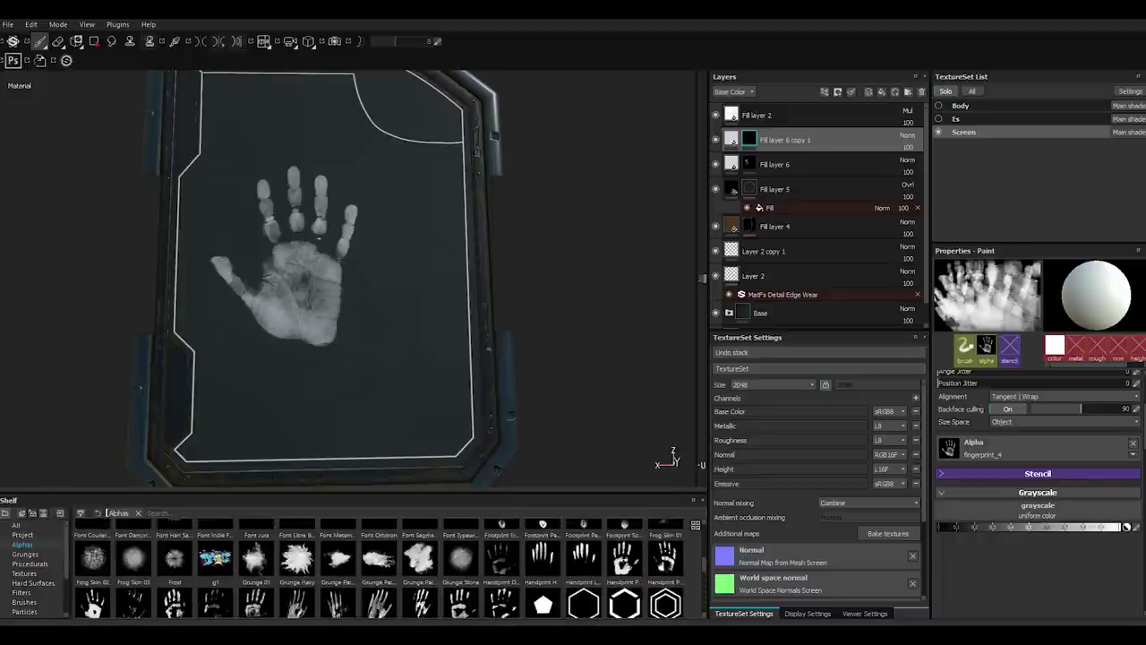
click(583, 604)
Set the Hexagon Border width to 0.02 and enlarge the brush to surround the handprint.
scroll(376, 565, down, 1)
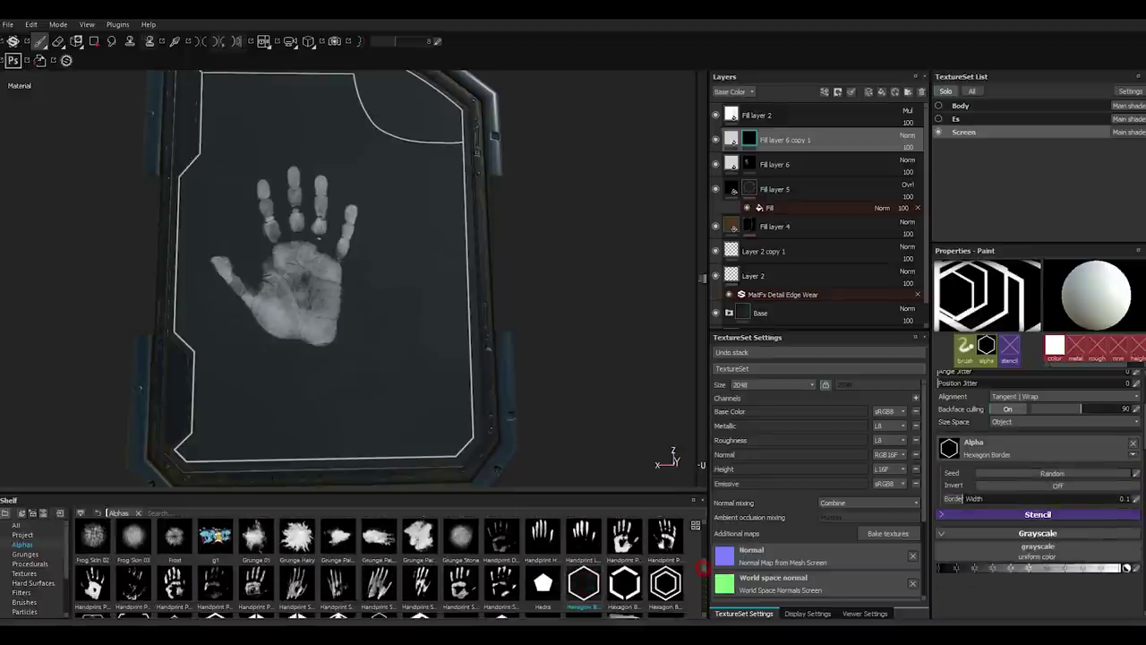
scroll(376, 564, down, 2)
click(625, 545)
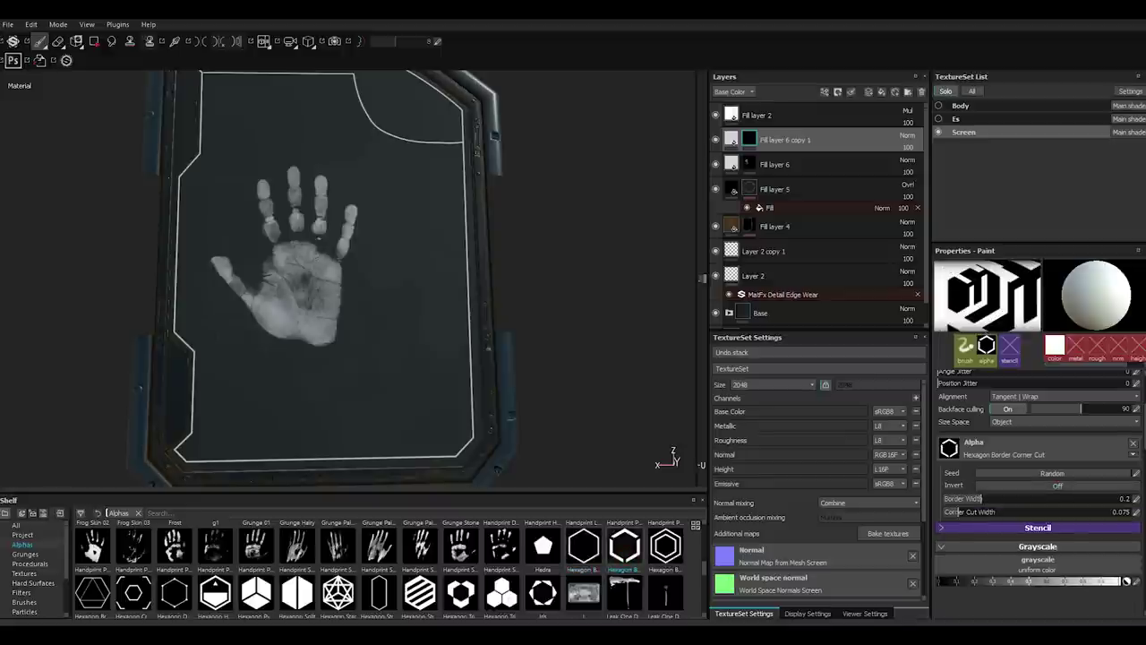
text(0.02)
key(Return)
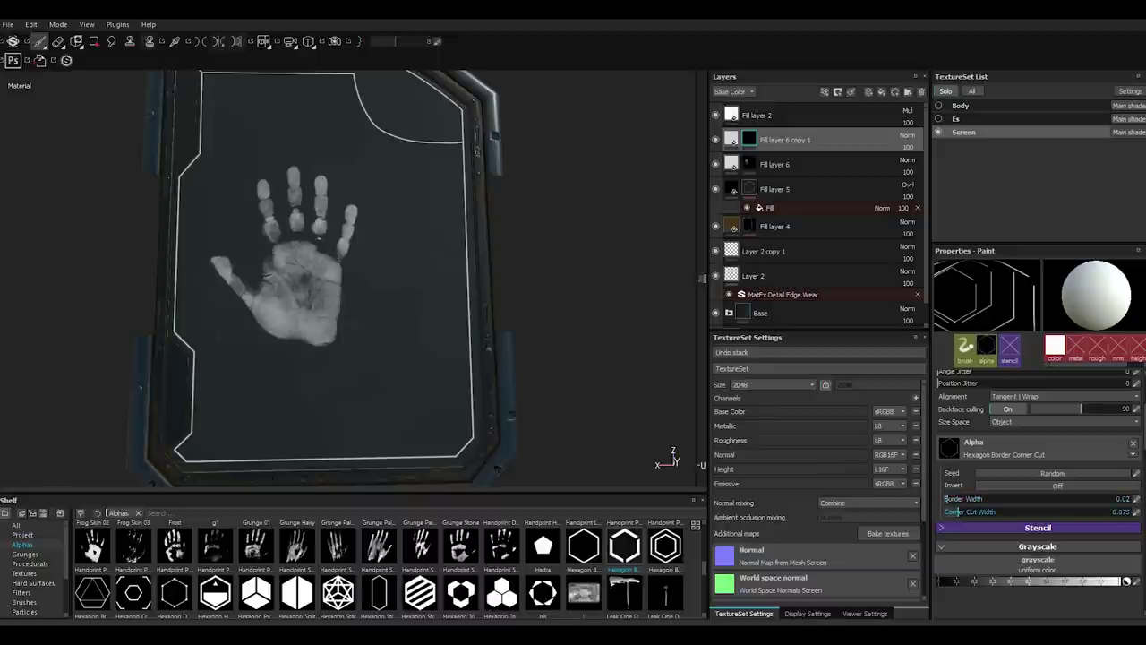
drag(947, 511, 1028, 511)
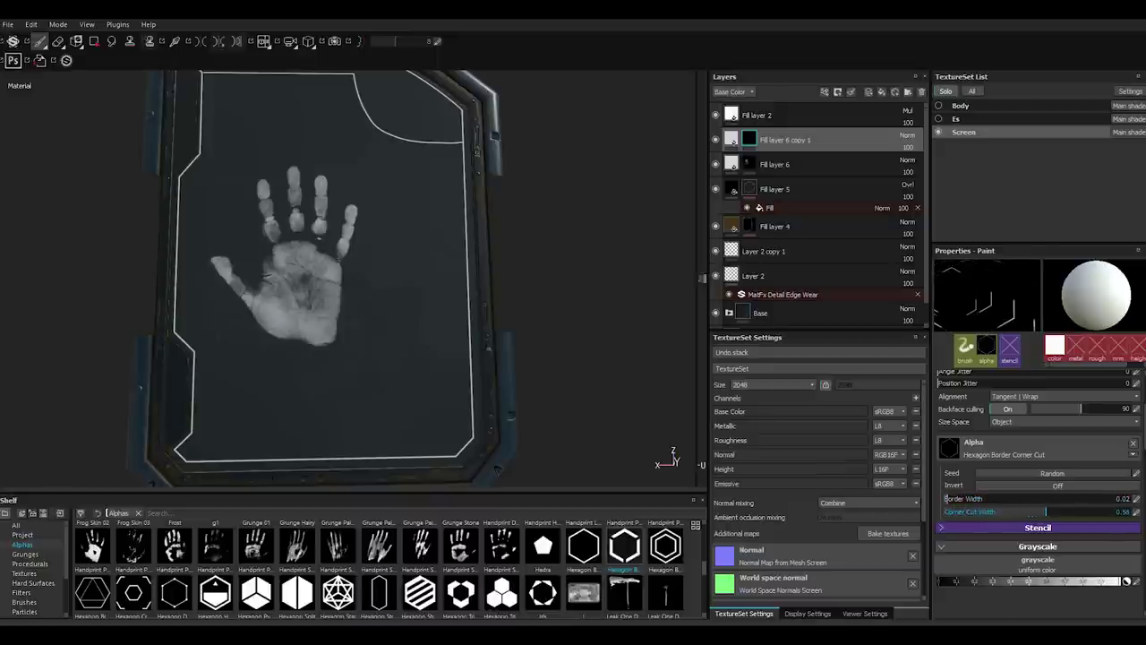
click(584, 551)
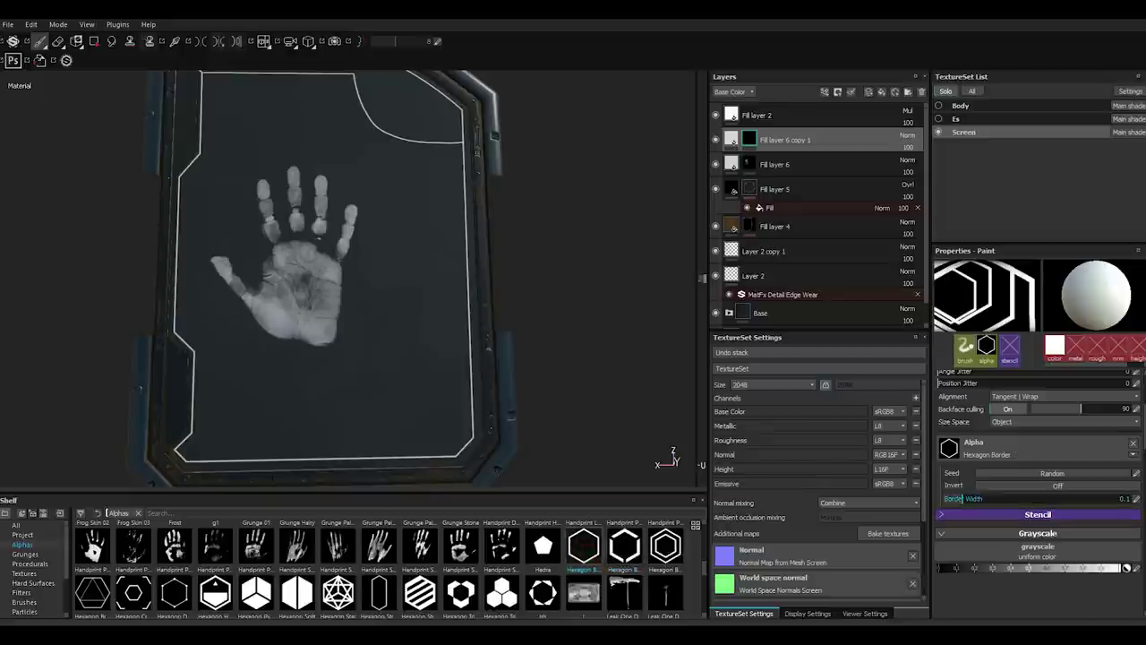
drag(949, 499, 944, 499)
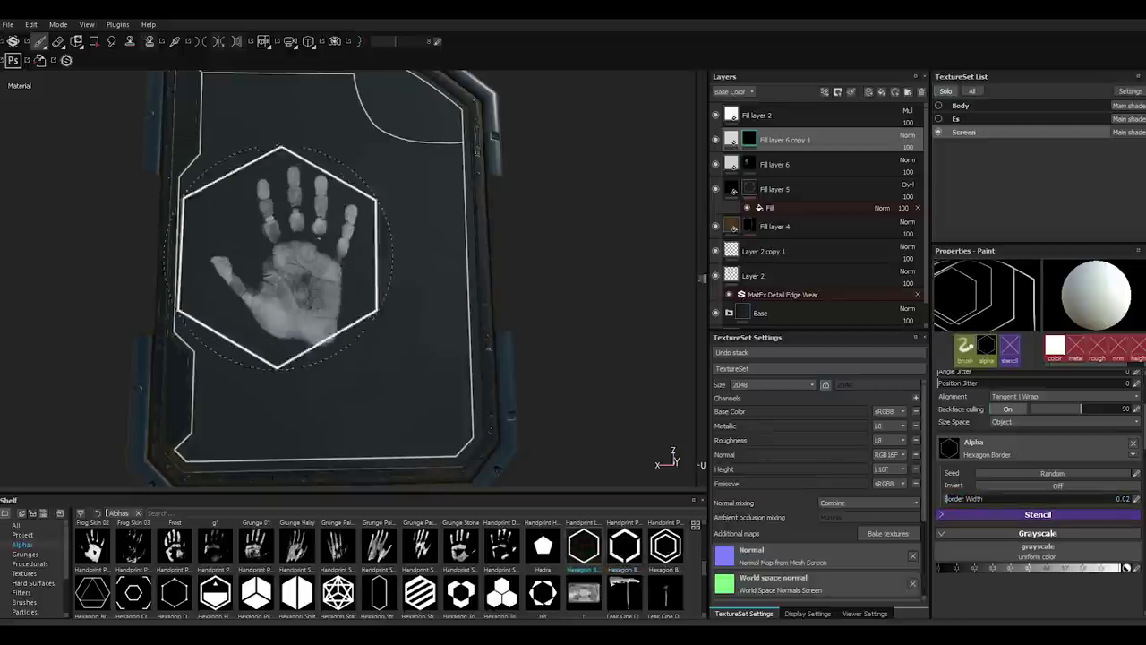
ctrl+right_drag(304, 257, 322, 257)
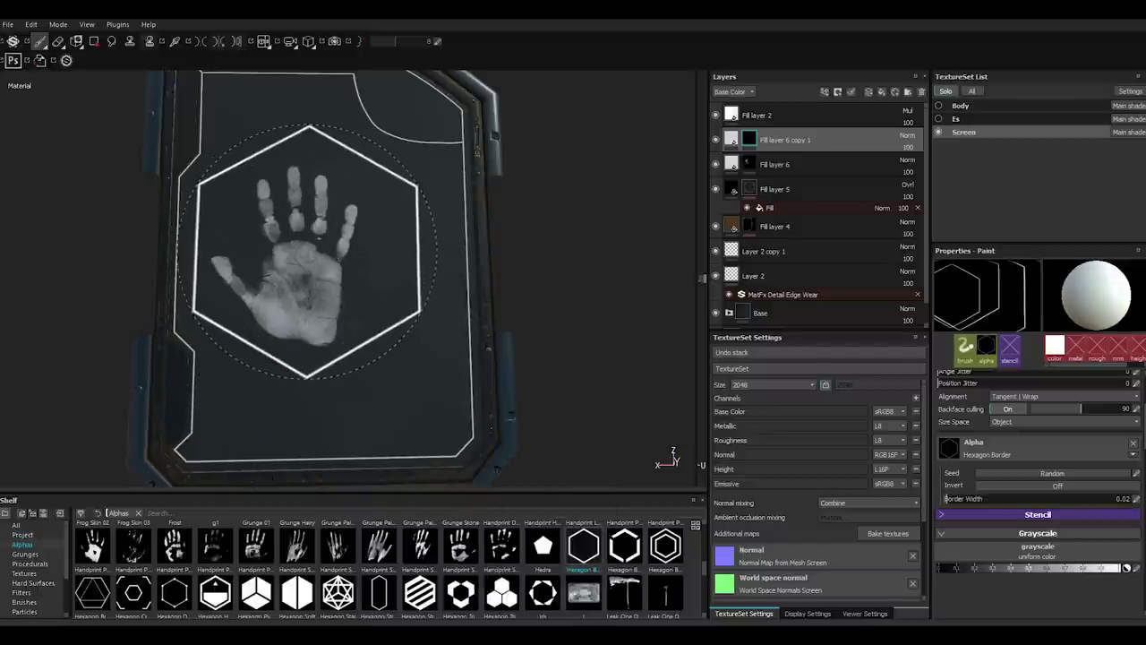
Switch to the Hexagon Crosshair alpha with border width 0.05, offset X 0.31, and no middle hexagon.
click(133, 592)
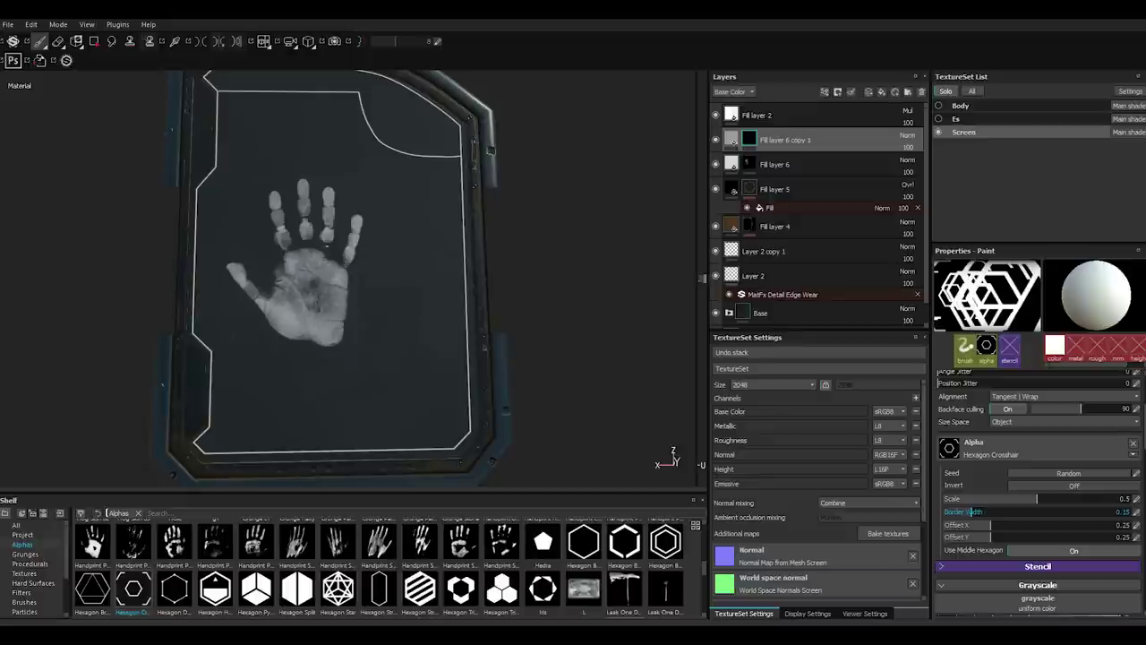
drag(957, 512, 949, 514)
click(1012, 526)
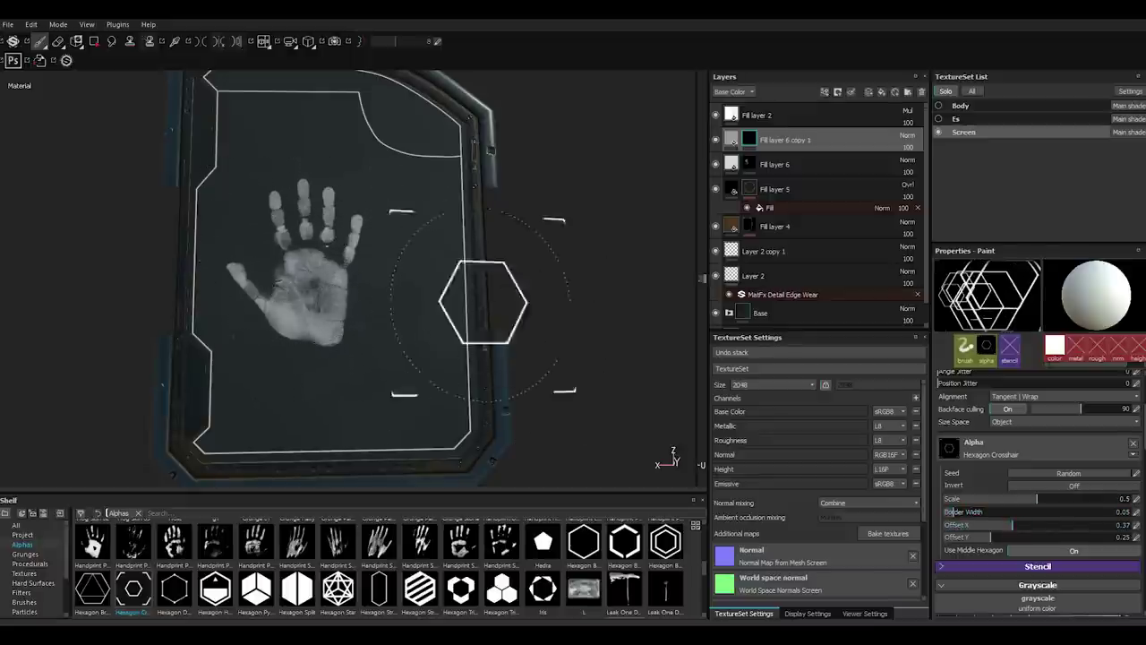
click(1075, 550)
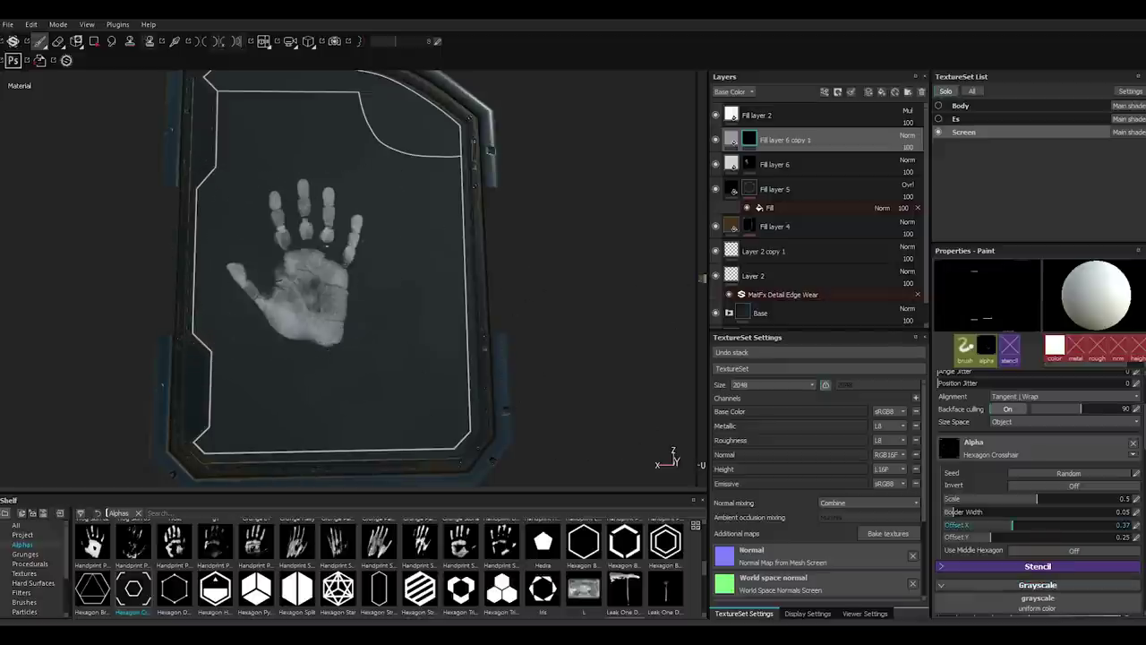
click(1001, 526)
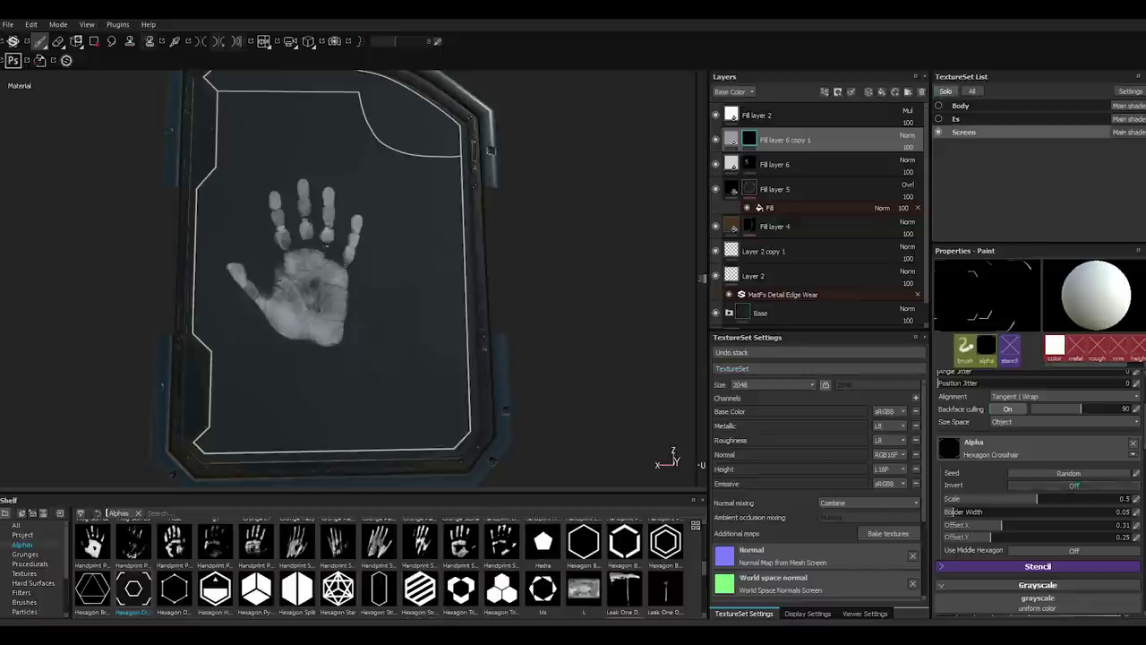